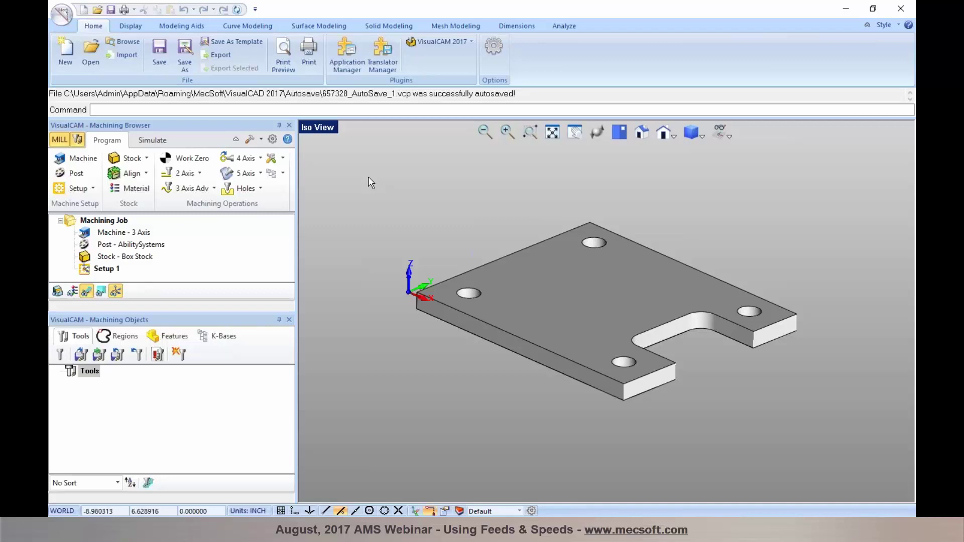
- Start a 2½ Axis Profiling operation and select the plate's outer top edge loop as its machining region
{"action": "left_click", "coordinate": [199, 175]}
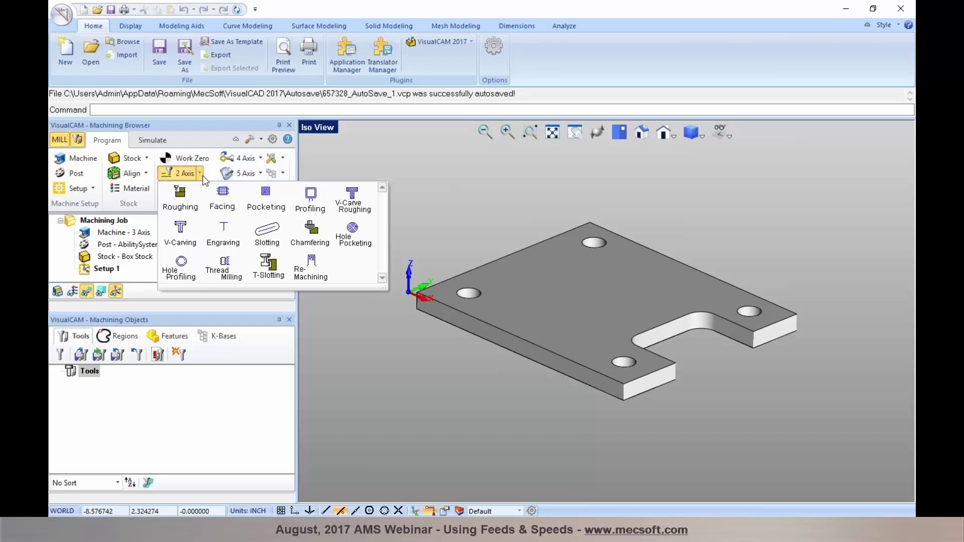
{"action": "left_click", "coordinate": [308, 211]}
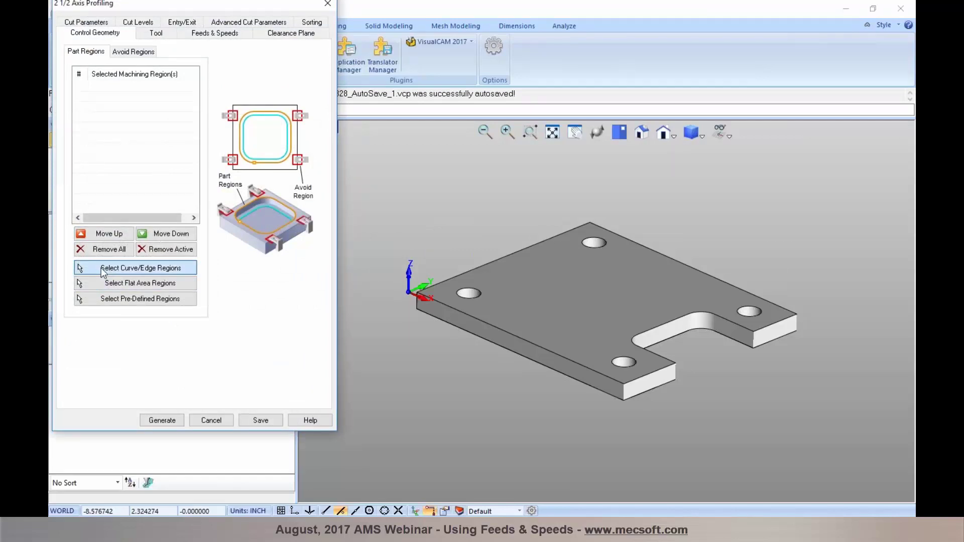
{"action": "left_click", "coordinate": [136, 268]}
{"action": "left_click", "coordinate": [469, 315]}
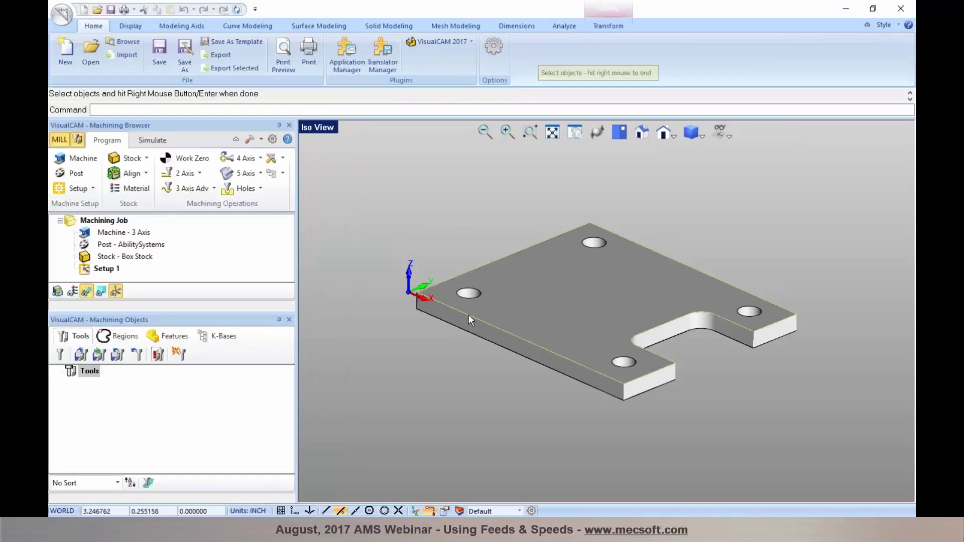
{"action": "right_click", "coordinate": [468, 315]}
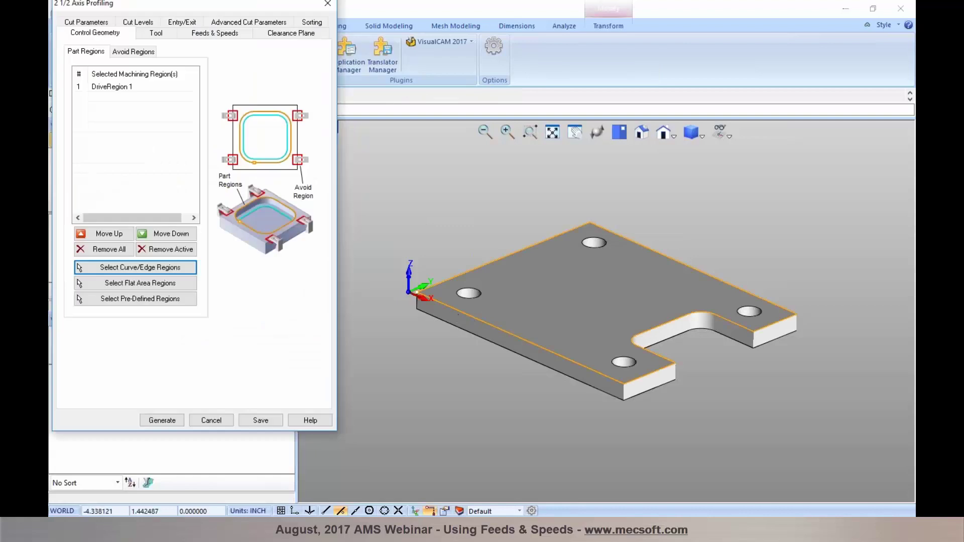
- Review the profiling operation's spindle speed, feed rate definitions and the rapid versus set transfer options
{"action": "left_click", "coordinate": [201, 34]}
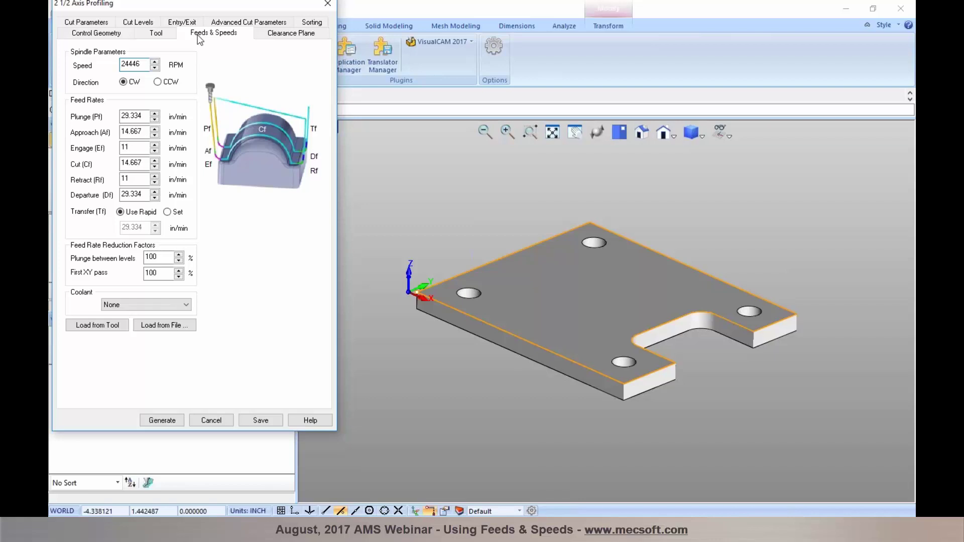
{"action": "left_click_drag", "start_coordinate": [181, 6], "coordinate": [186, 22]}
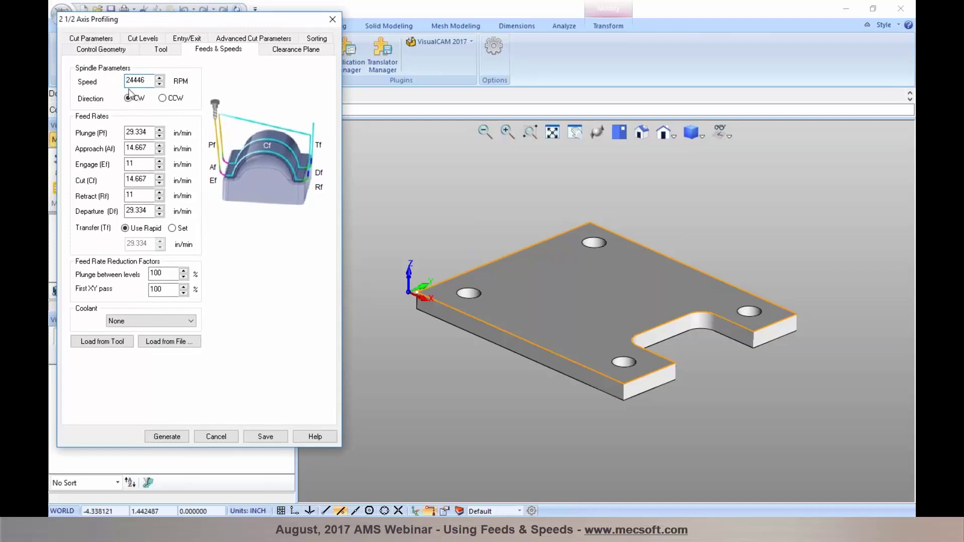
{"action": "mouse_move", "coordinate": [145, 81]}
{"action": "mouse_move", "coordinate": [128, 133]}
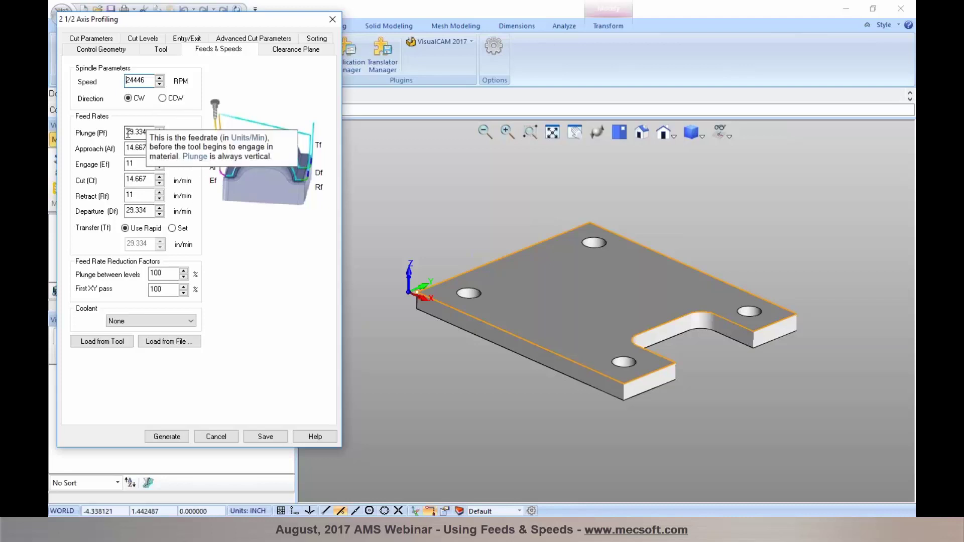
{"action": "mouse_move", "coordinate": [129, 164]}
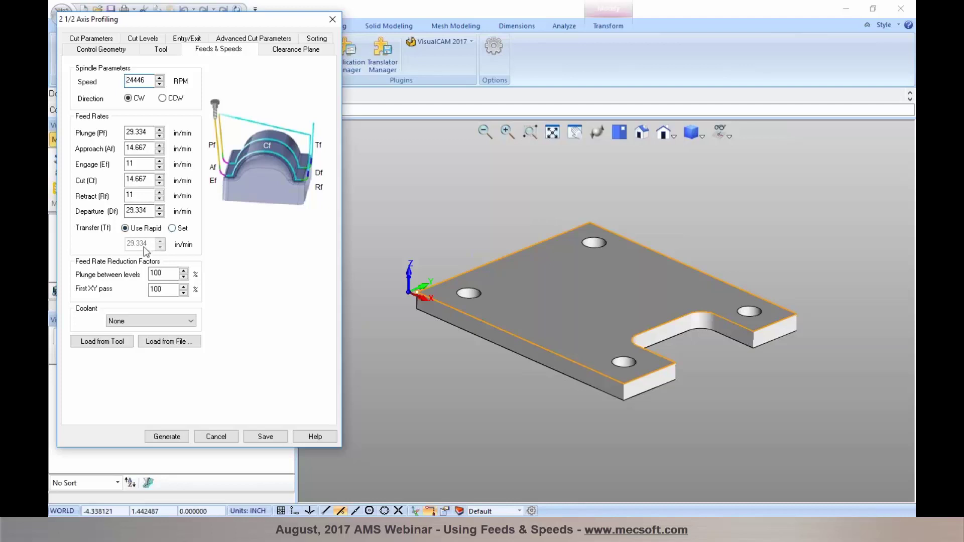
{"action": "left_click", "coordinate": [172, 228]}
{"action": "left_click", "coordinate": [125, 229]}
- Create the 0.5 inch diameter two-flute carbide flat mill FlatMill1 and select it for the profiling operation
{"action": "left_click", "coordinate": [160, 50]}
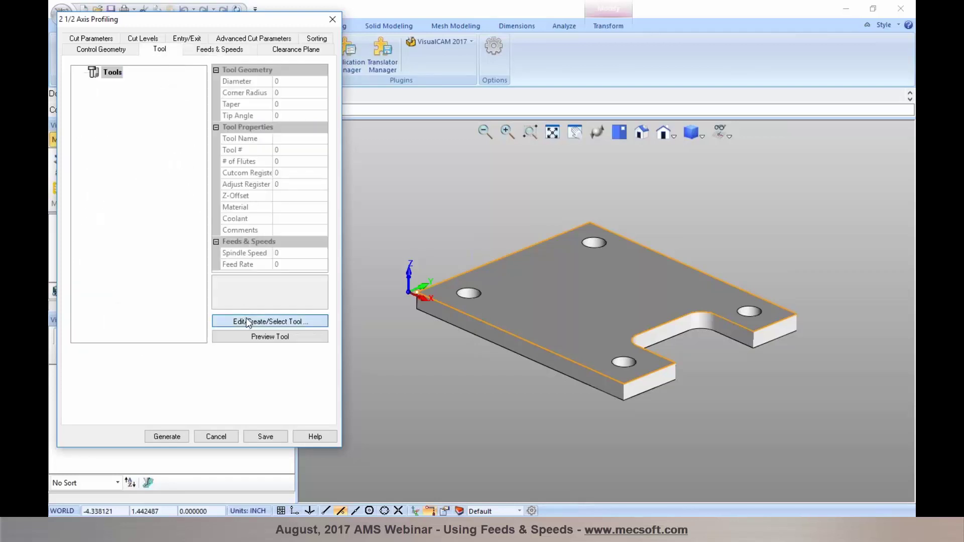
{"action": "left_click", "coordinate": [246, 321]}
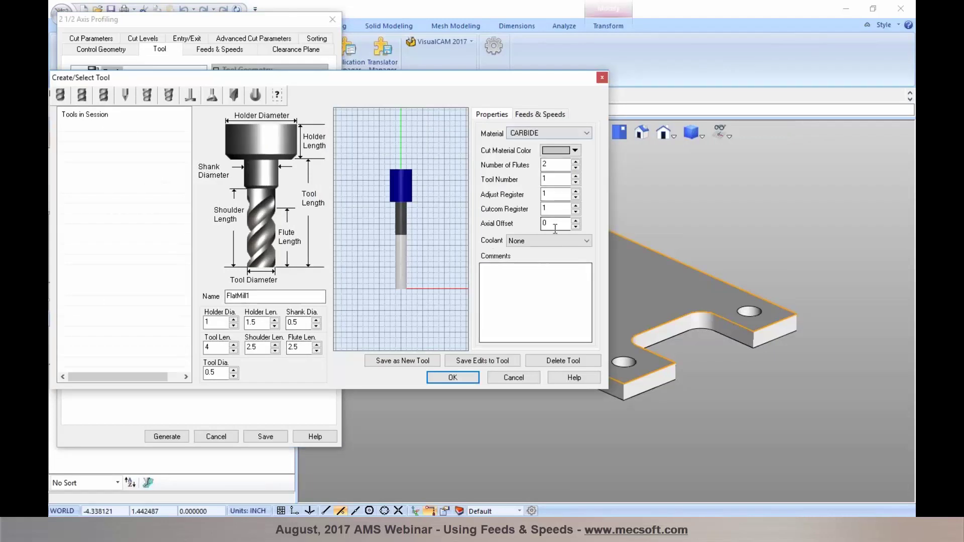
{"action": "left_click", "coordinate": [423, 364]}
{"action": "left_click", "coordinate": [437, 379]}
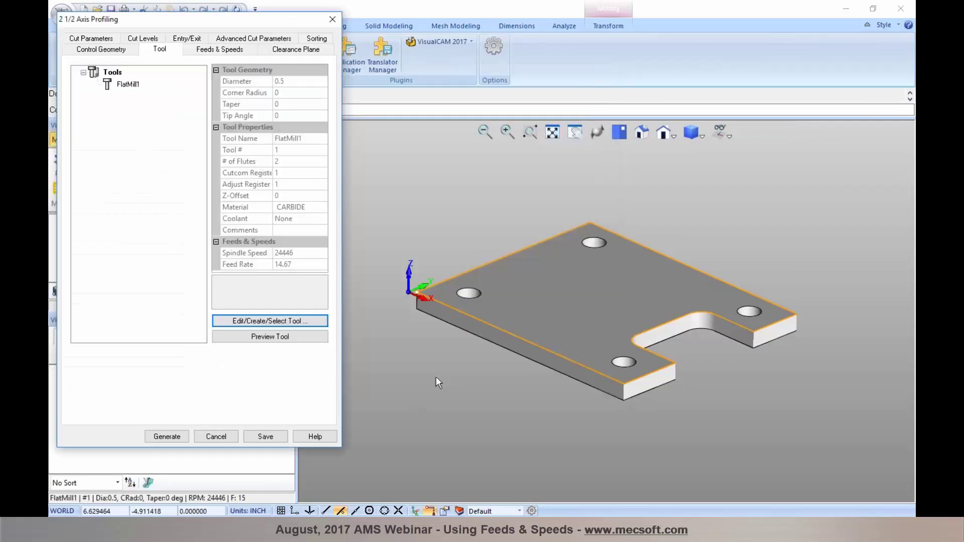
{"action": "left_click", "coordinate": [134, 85]}
- Set the operation's spindle speed to 5000 RPM and the plunge feed rate to 10 in/min
{"action": "left_click", "coordinate": [202, 49]}
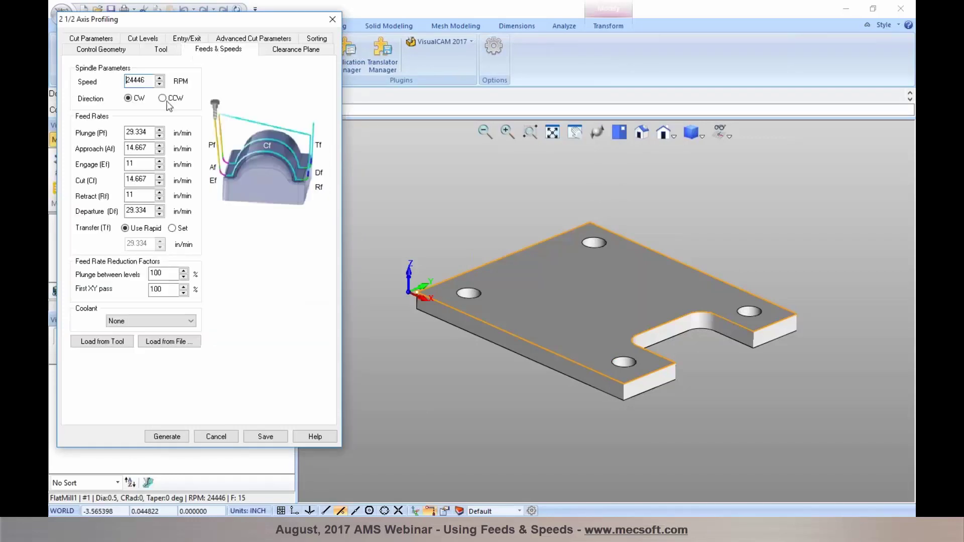
{"action": "left_click_drag", "start_coordinate": [147, 80], "coordinate": [123, 82]}
{"action": "type", "text": "5000"}
{"action": "left_click_drag", "start_coordinate": [146, 132], "coordinate": [127, 133]}
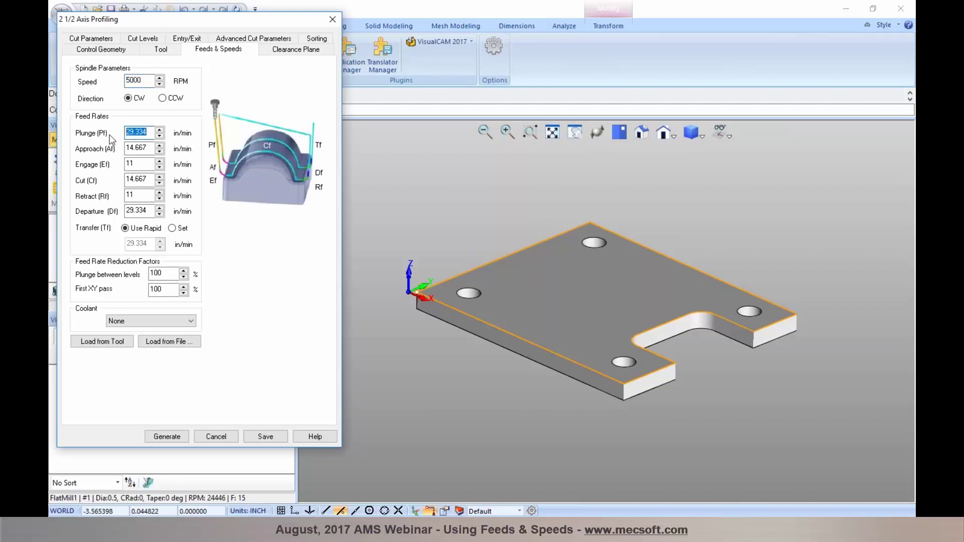
{"action": "type", "text": "10"}
{"action": "key", "text": "Tab"}
- Set the feed rates to approach 15, engage 20, cut 25, retract 30 and departure 35 in/min
{"action": "type", "text": "15"}
{"action": "key", "text": "Tab"}
{"action": "type", "text": "20"}
{"action": "key", "text": "Tab"}
{"action": "type", "text": "25"}
{"action": "key", "text": "Tab"}
{"action": "type", "text": "30"}
{"action": "key", "text": "Tab"}
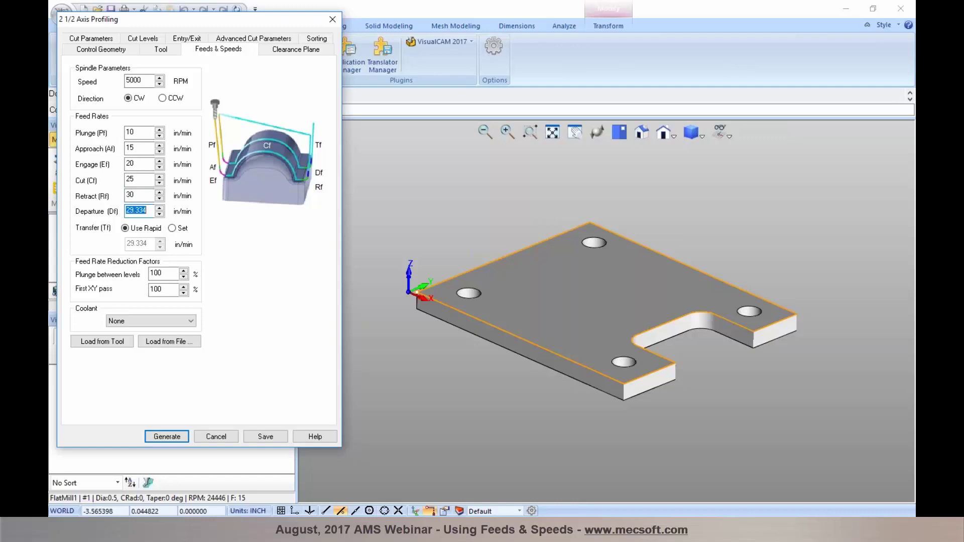
{"action": "type", "text": "35"}
- Enter a transfer feed rate of 100 in/min and return the transfer motion to Use Rapid
{"action": "left_click", "coordinate": [171, 229]}
{"action": "key", "text": "Tab"}
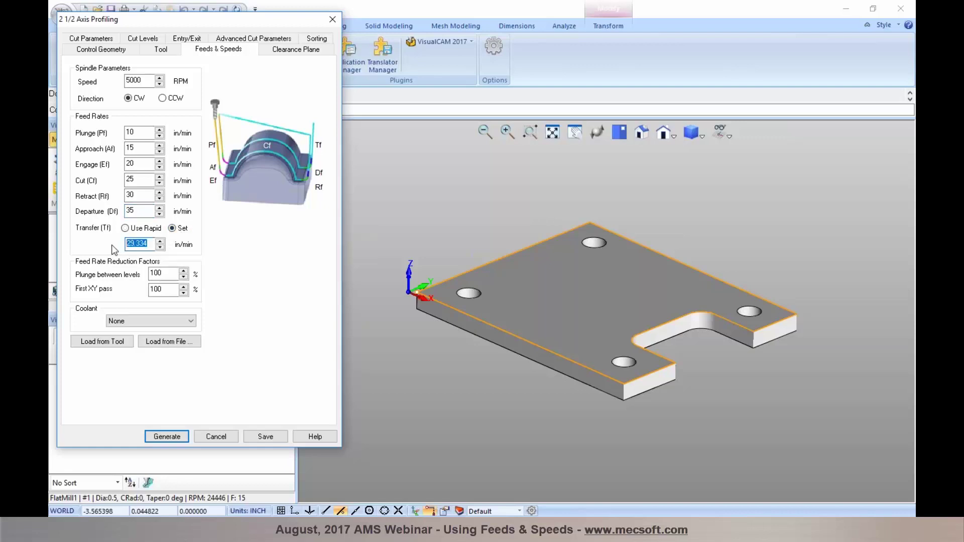
{"action": "type", "text": "100"}
{"action": "left_click", "coordinate": [125, 228]}
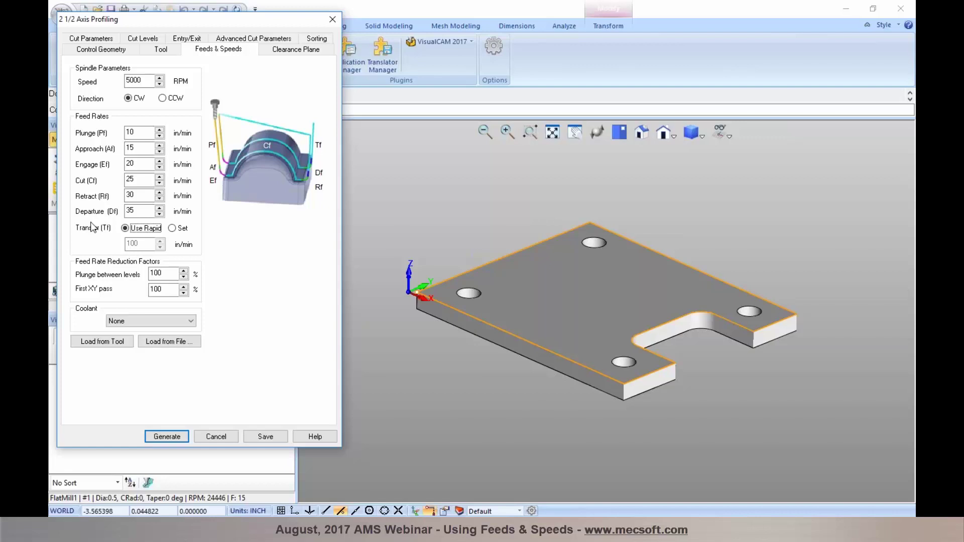
- Set the cut direction to Climb (Down Cut) and have the cut start side determined using the 3D model
{"action": "left_click", "coordinate": [283, 54]}
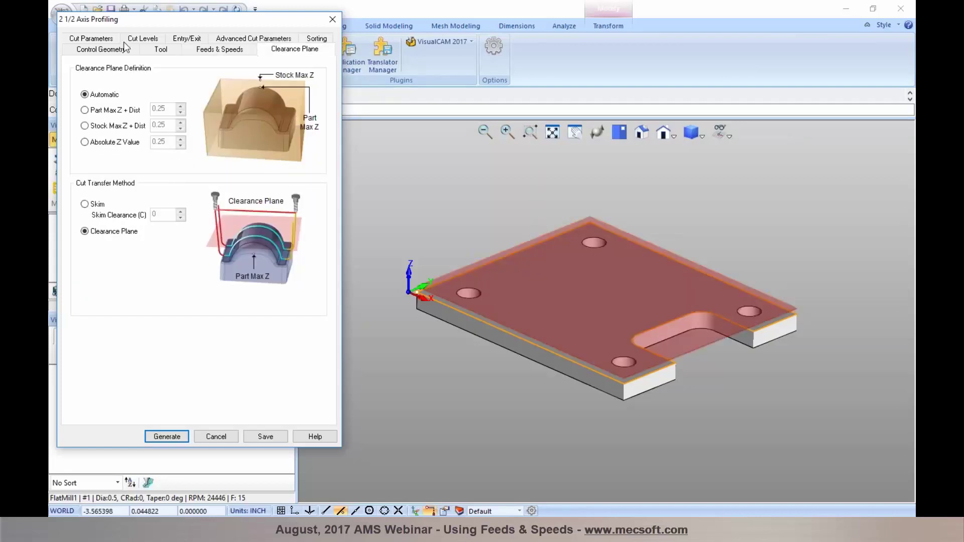
{"action": "left_click", "coordinate": [102, 41]}
{"action": "left_click", "coordinate": [88, 156]}
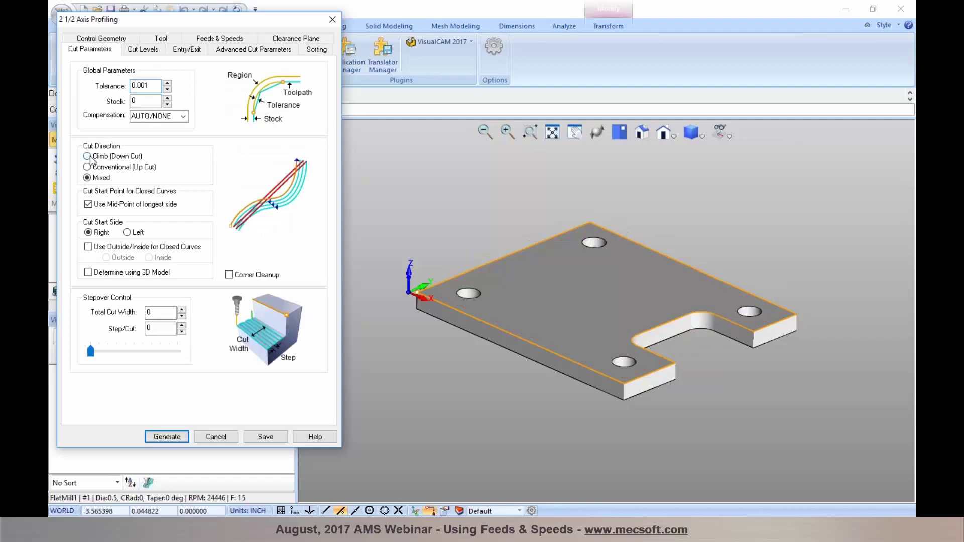
{"action": "left_click", "coordinate": [89, 273]}
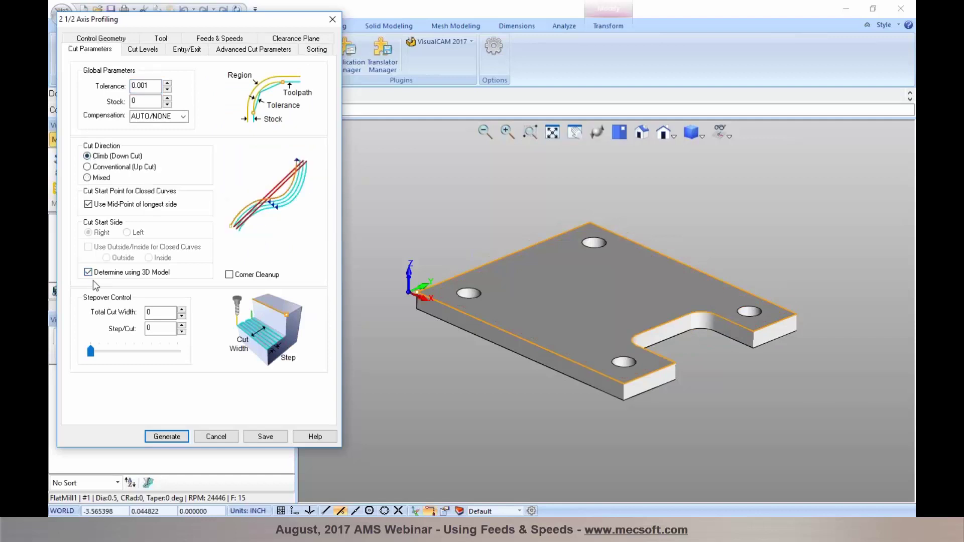
- Set the total cut depth to 0.75 and generate the profiling toolpath
{"action": "left_click", "coordinate": [143, 49]}
{"action": "double_click", "coordinate": [143, 135]}
{"action": "type", "text": "0.75"}
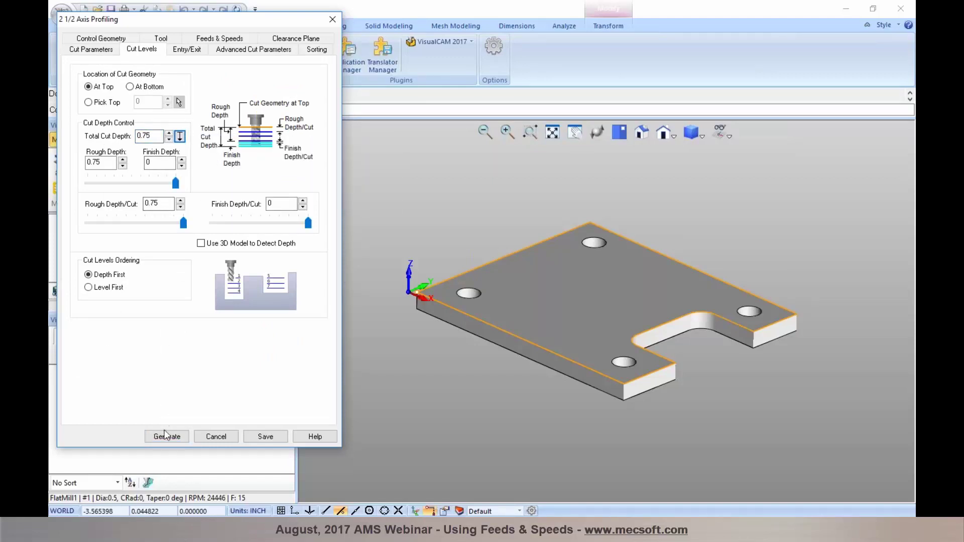
{"action": "left_click", "coordinate": [183, 49]}
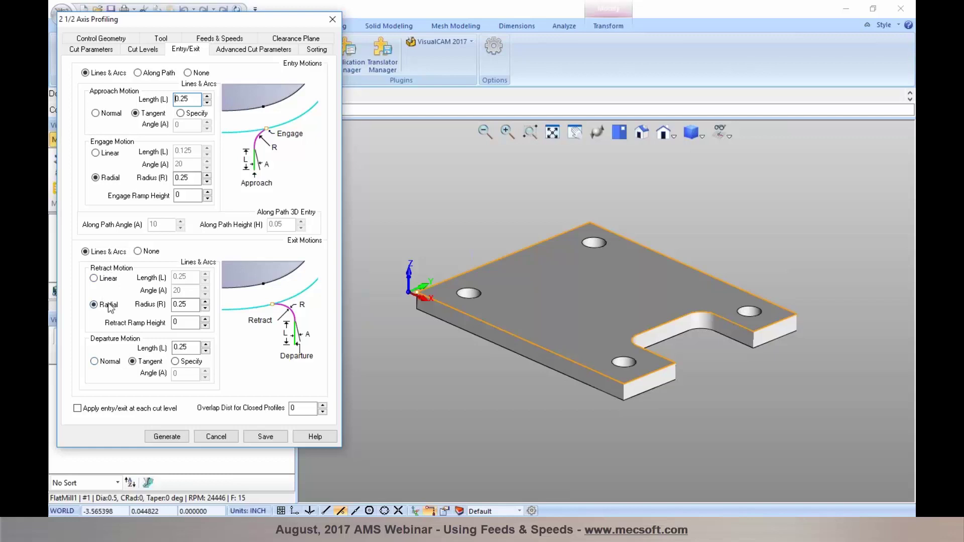
{"action": "left_click", "coordinate": [167, 437]}
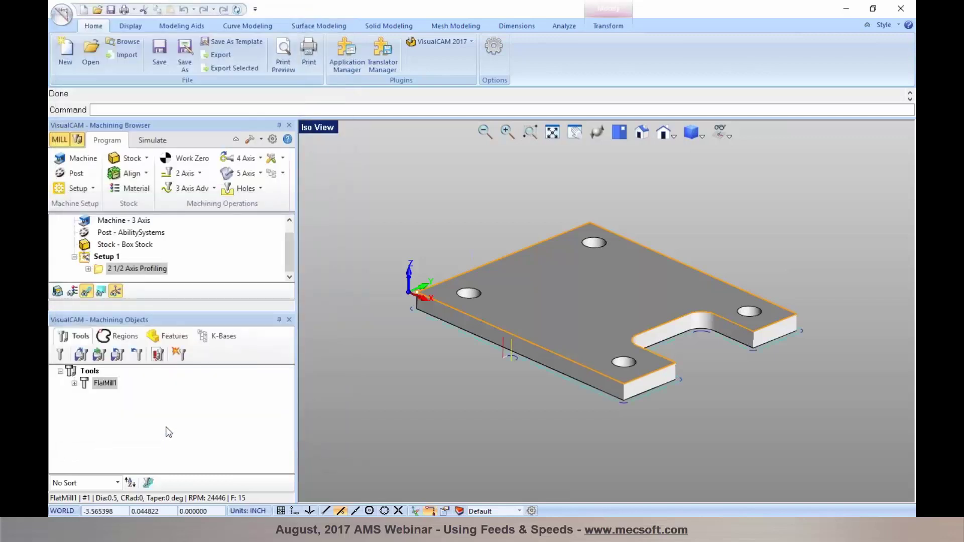
- Examine the toolpath's entry and exit motions up close and compare them with the operation's feed rates
{"action": "scroll", "coordinate": [525, 366], "scroll_direction": "up", "scroll_amount": 1}
{"action": "scroll", "coordinate": [528, 374], "scroll_direction": "up", "scroll_amount": 3}
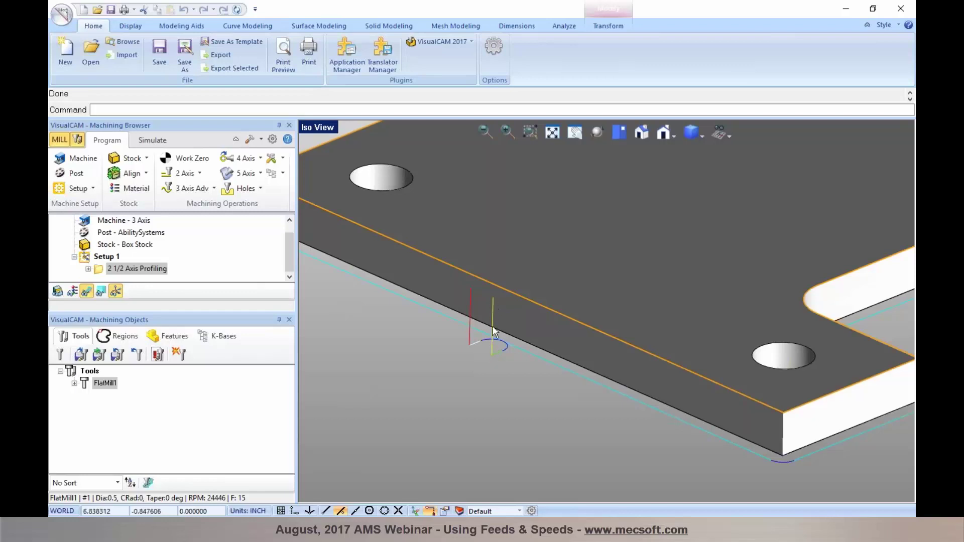
{"action": "left_click", "coordinate": [99, 271]}
{"action": "double_click", "coordinate": [100, 270]}
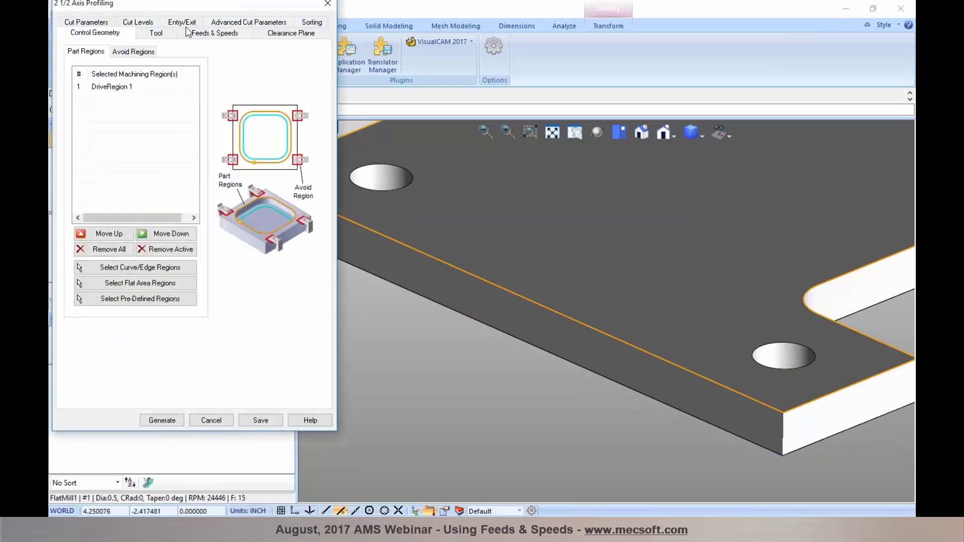
{"action": "left_click", "coordinate": [188, 32]}
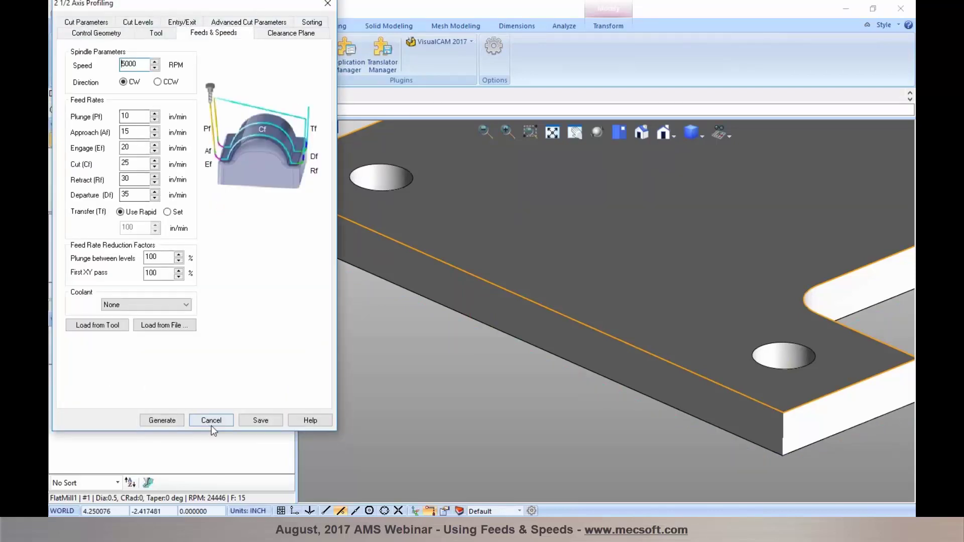
{"action": "left_click", "coordinate": [211, 421]}
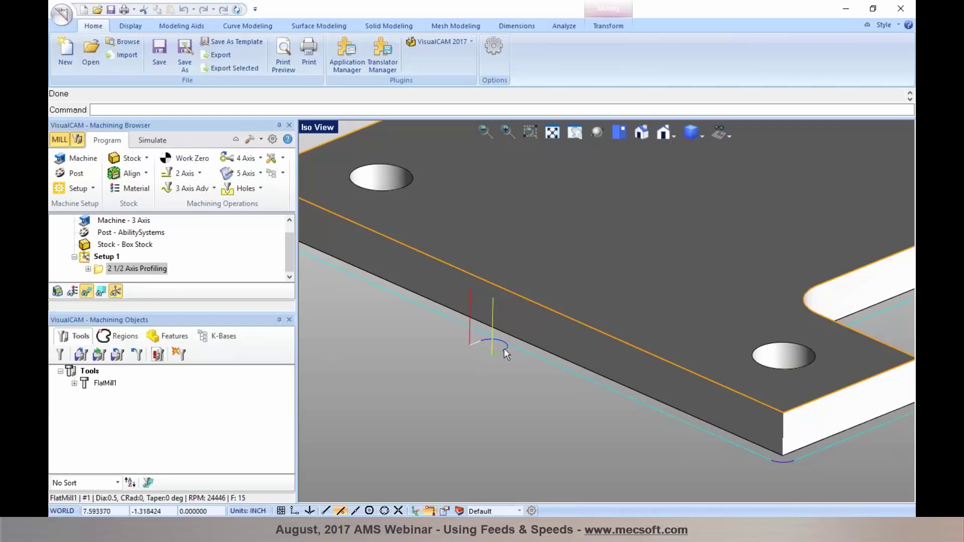
- Change the profiling operation's engage motion to Linear, edit its length and regenerate the toolpath
{"action": "double_click", "coordinate": [120, 270]}
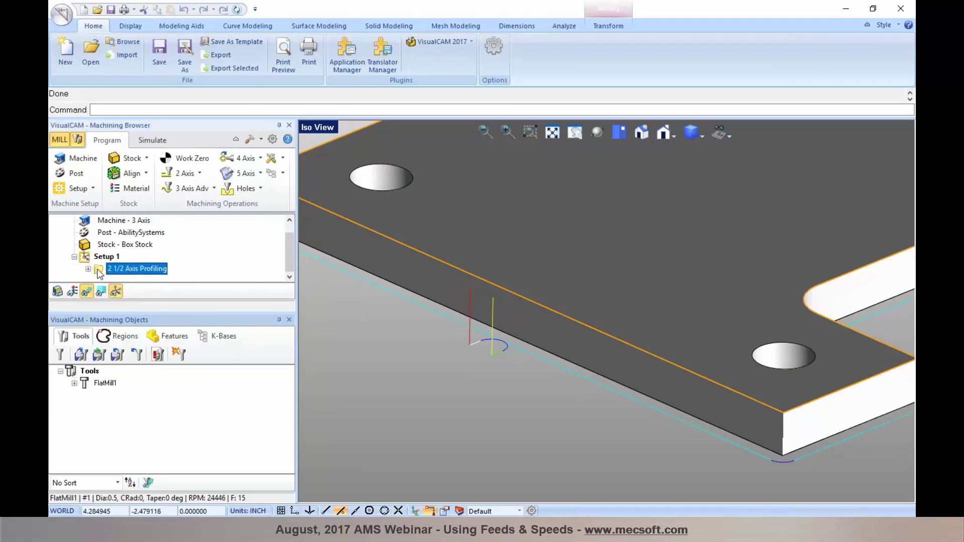
{"action": "left_click", "coordinate": [180, 23]}
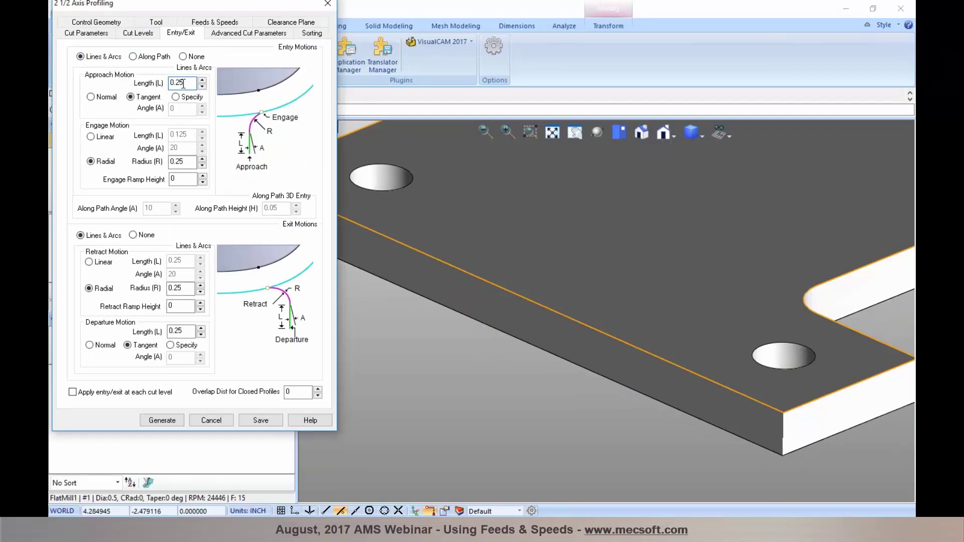
{"action": "mouse_move", "coordinate": [185, 83]}
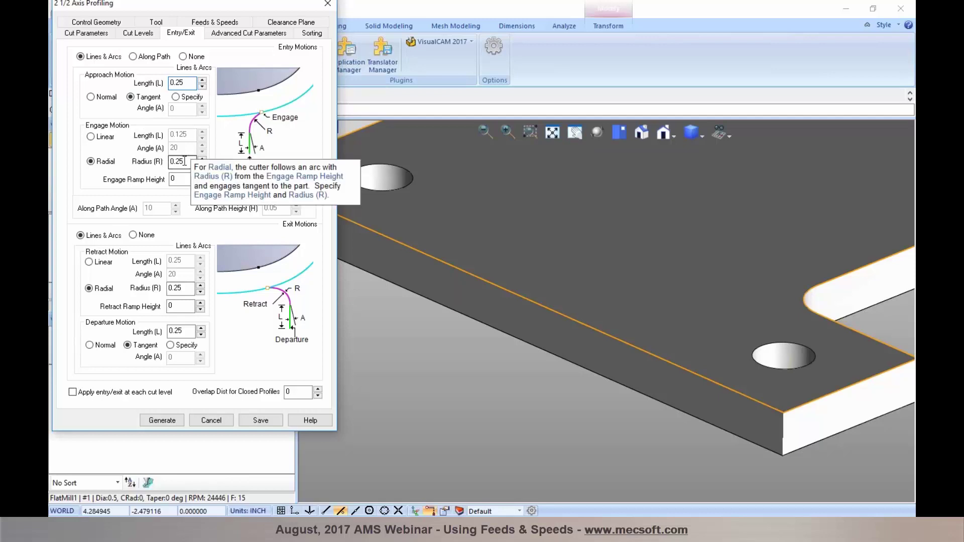
{"action": "left_click", "coordinate": [91, 136]}
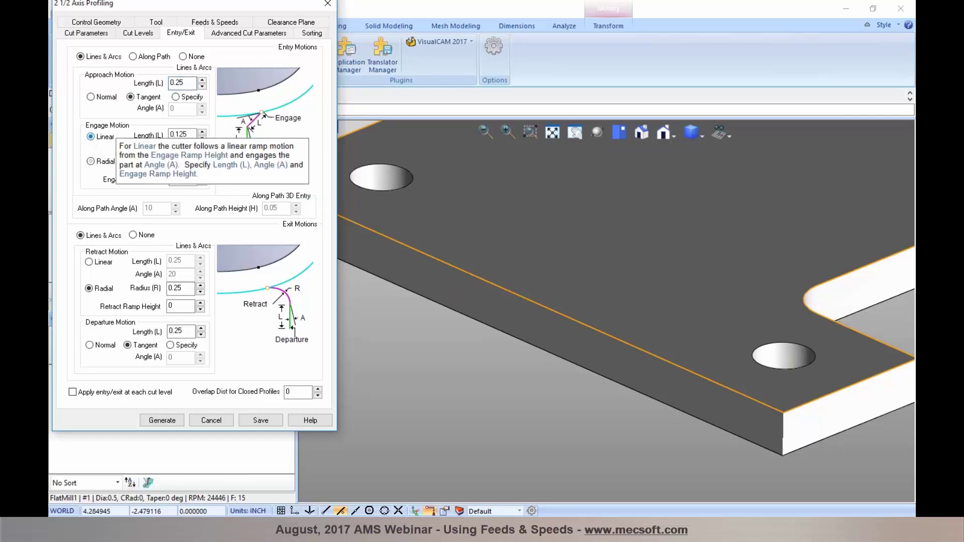
{"action": "left_click", "coordinate": [180, 135]}
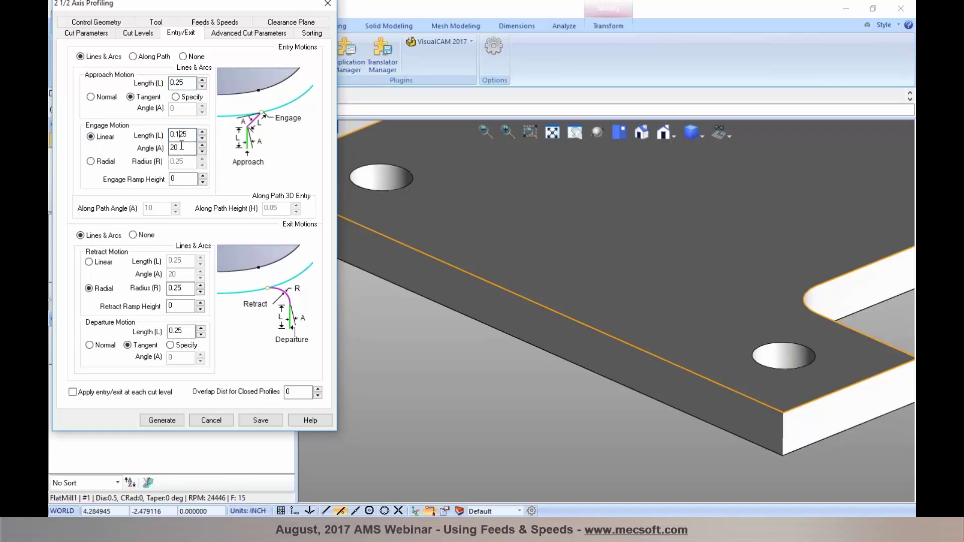
{"action": "key", "text": "BackSpace"}
{"action": "left_click", "coordinate": [161, 420]}
- Inspect the regenerated toolpath's approach, linear engage, retract and departure segments beside the plate's long edge
{"action": "scroll", "coordinate": [509, 346], "scroll_direction": "up", "scroll_amount": 3}
{"action": "scroll", "coordinate": [505, 349], "scroll_direction": "up", "scroll_amount": 1}
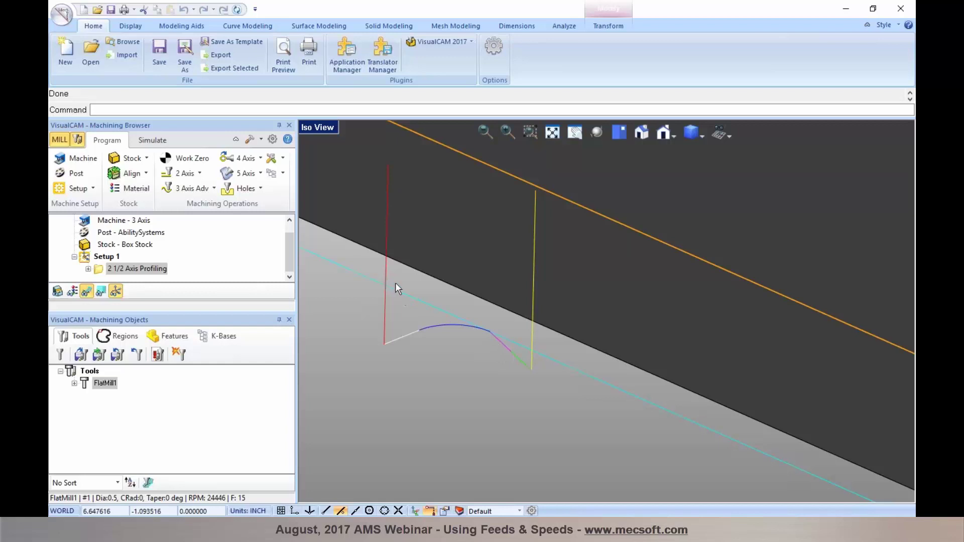
{"action": "scroll", "coordinate": [460, 323], "scroll_direction": "down", "scroll_amount": 5}
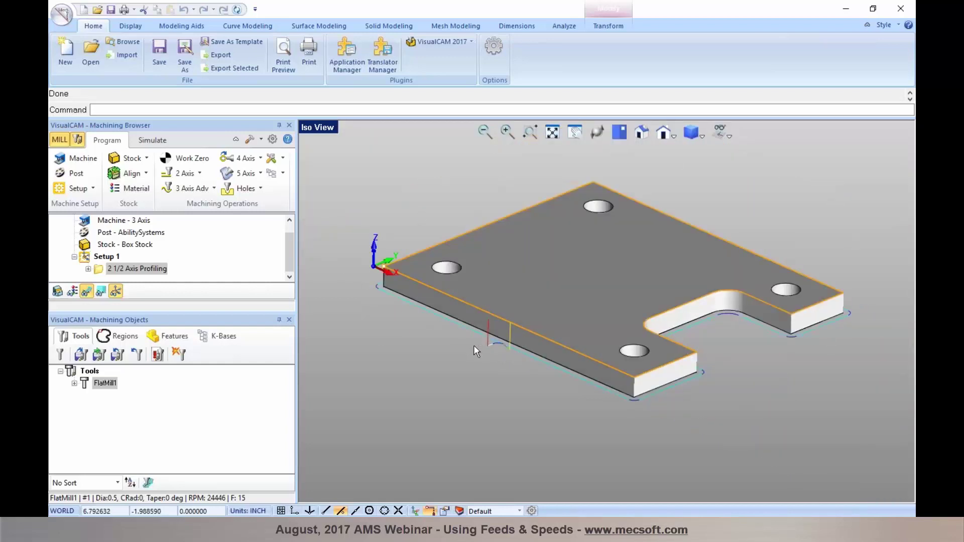
{"action": "scroll", "coordinate": [501, 343], "scroll_direction": "up", "scroll_amount": 5}
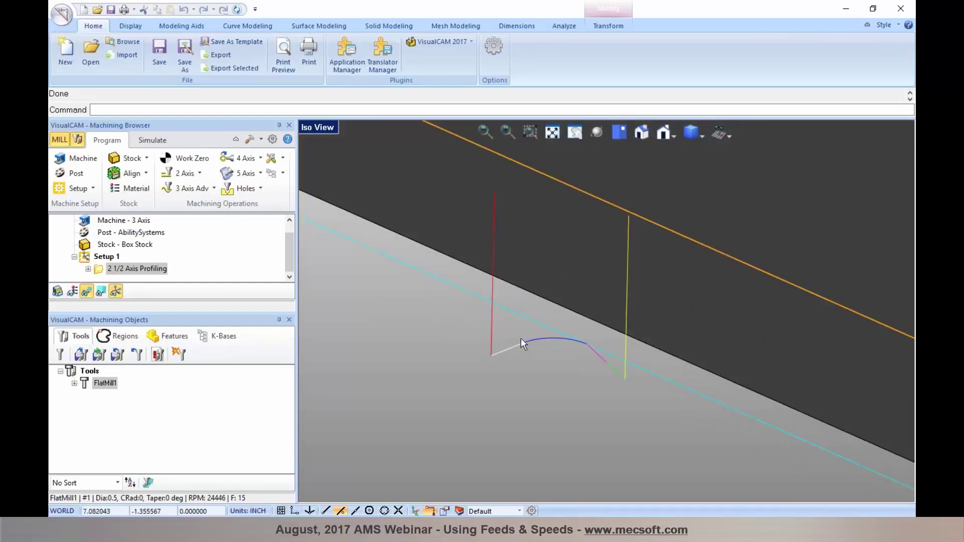
- Review the 2½ axis profiling operation's entry and exit motions and its feeds and speeds without changing them
{"action": "double_click", "coordinate": [99, 270]}
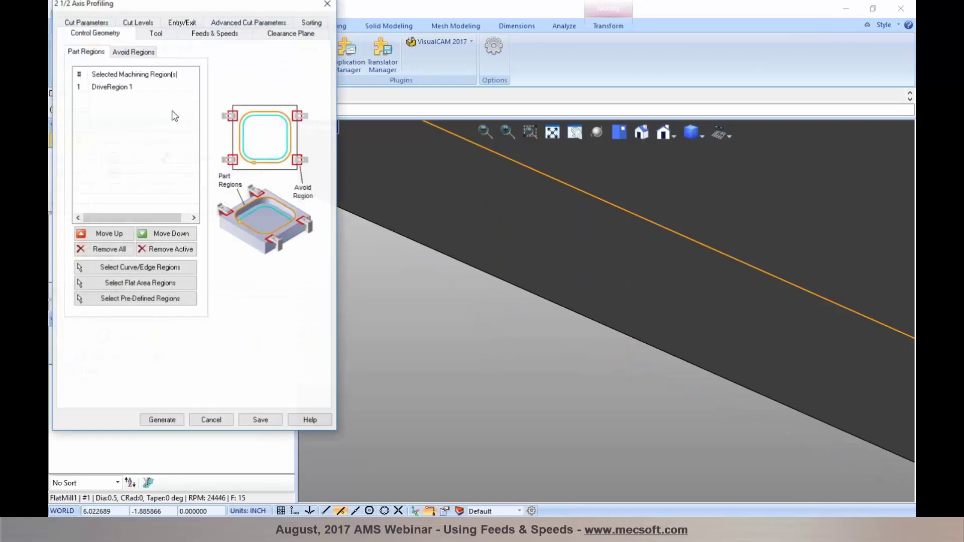
{"action": "left_click", "coordinate": [183, 22]}
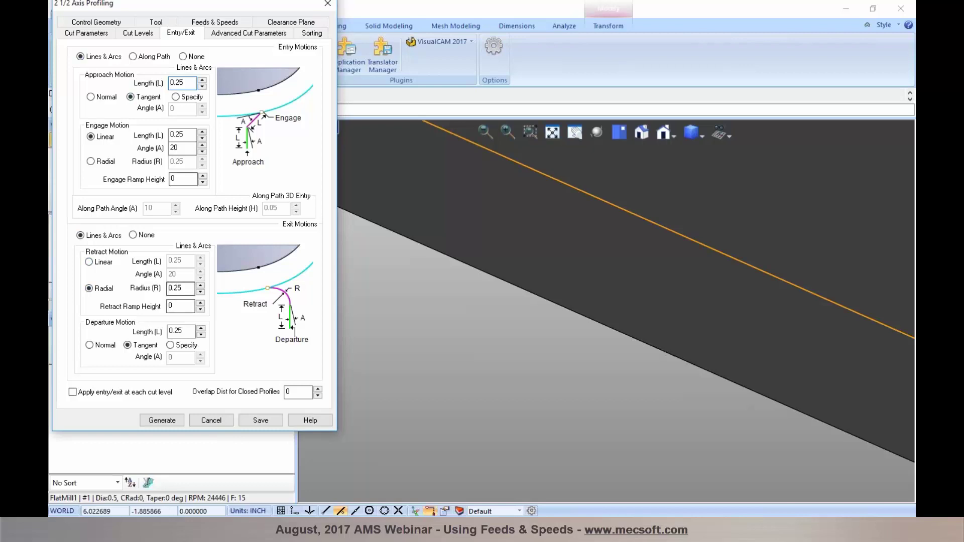
{"action": "left_click", "coordinate": [199, 23]}
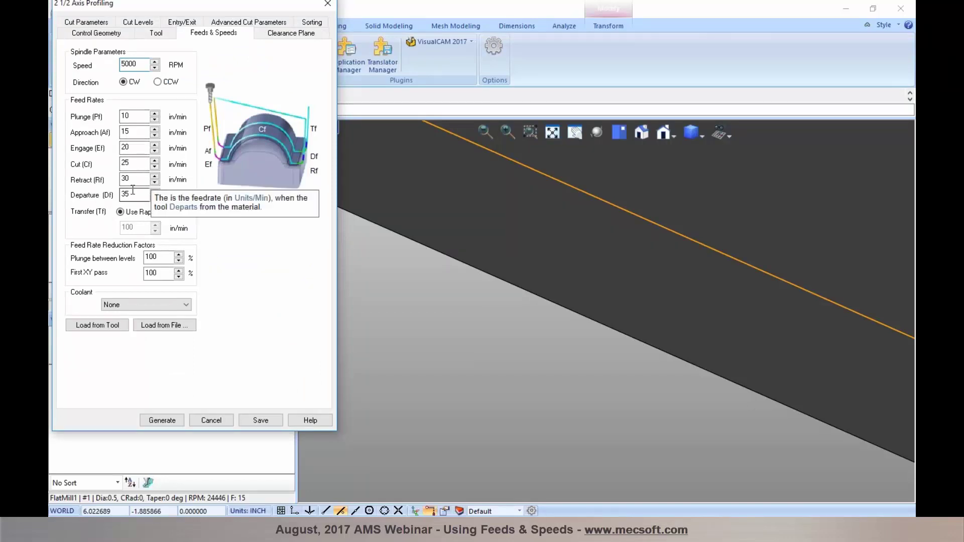
{"action": "left_click_drag", "start_coordinate": [195, 2], "coordinate": [210, 17]}
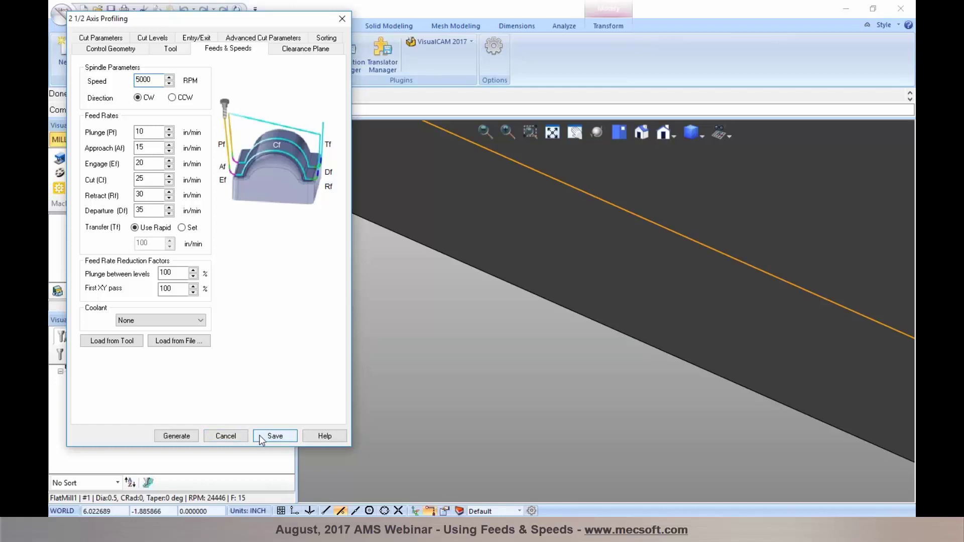
{"action": "left_click", "coordinate": [225, 436]}
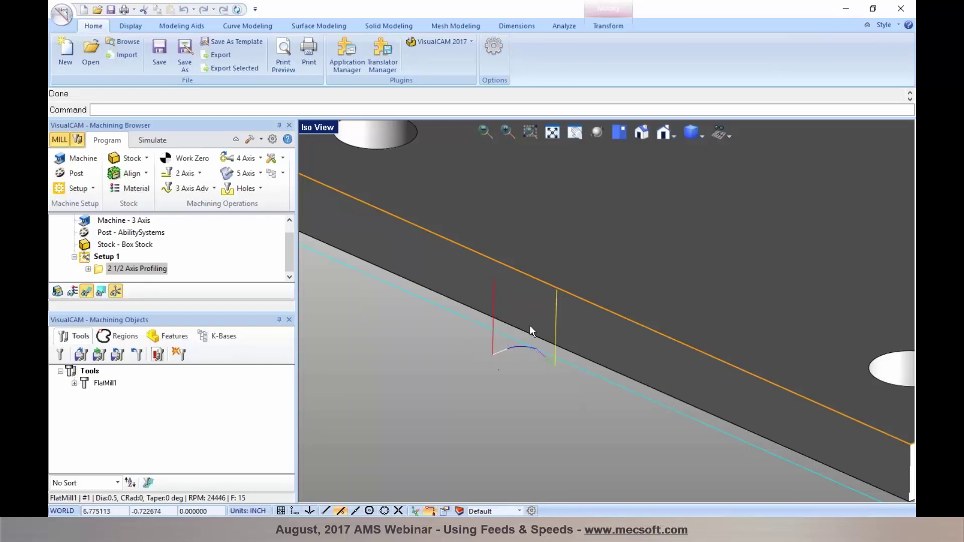
- Examine the toolpath color preferences for each motion type, including the color choices available for plunge motions
{"action": "left_click", "coordinate": [272, 141]}
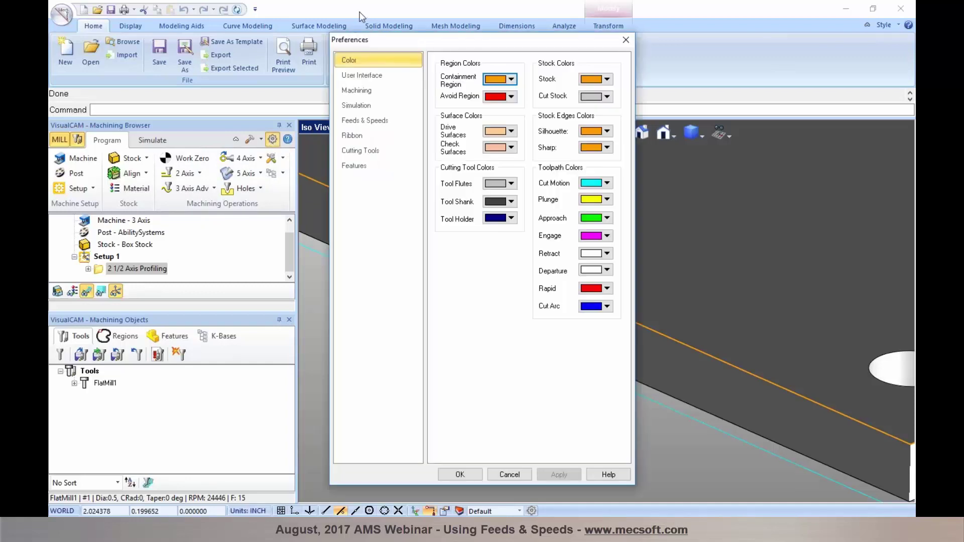
{"action": "left_click_drag", "start_coordinate": [365, 33], "coordinate": [129, 29]}
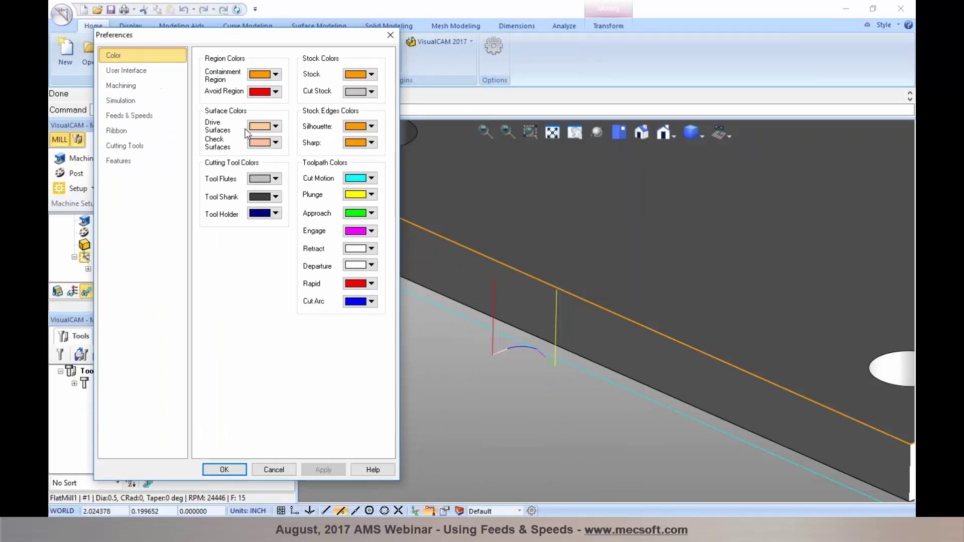
{"action": "left_click", "coordinate": [373, 195]}
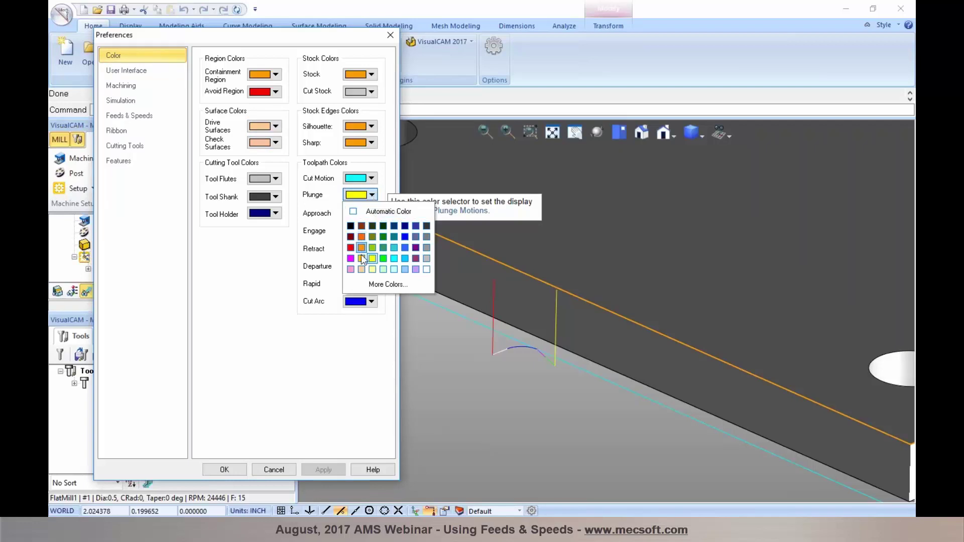
{"action": "left_click", "coordinate": [389, 289]}
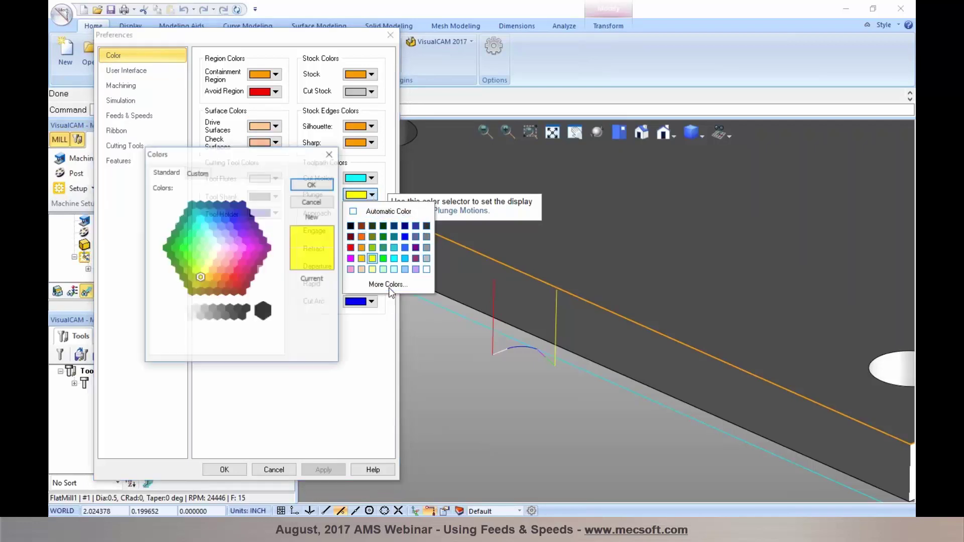
{"action": "left_click", "coordinate": [194, 176]}
{"action": "left_click", "coordinate": [168, 174]}
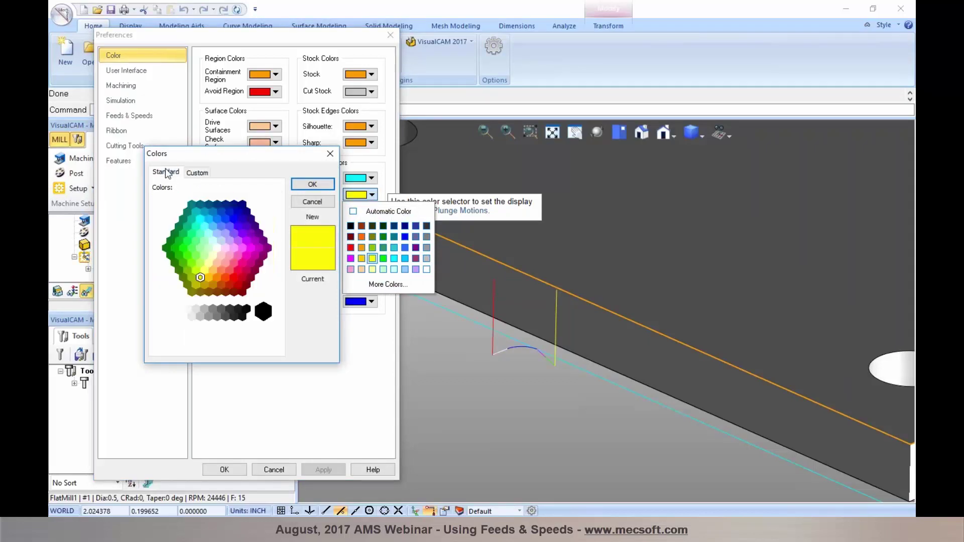
{"action": "left_click", "coordinate": [303, 202]}
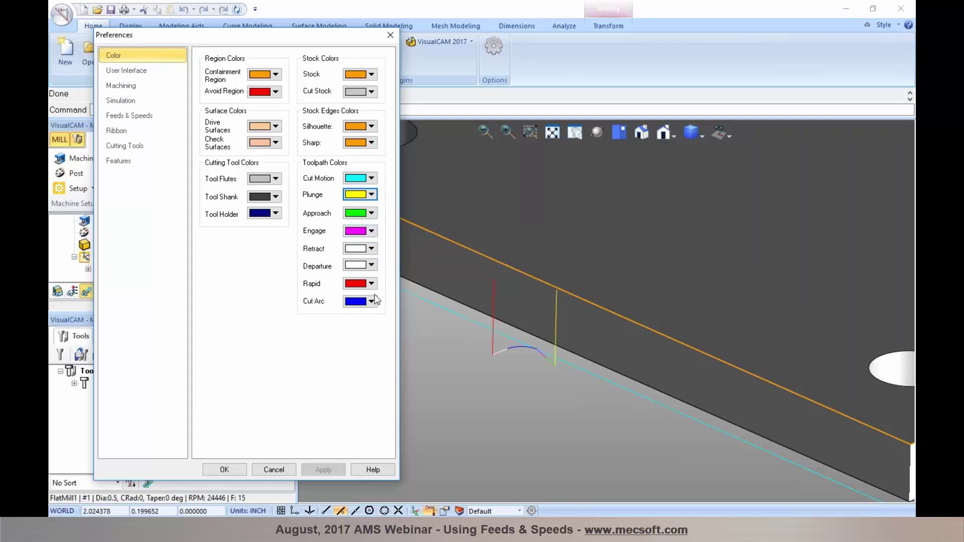
{"action": "left_click", "coordinate": [274, 472]}
- Change the profiling operation's retract motion to Linear and regenerate the toolpath
{"action": "double_click", "coordinate": [95, 270]}
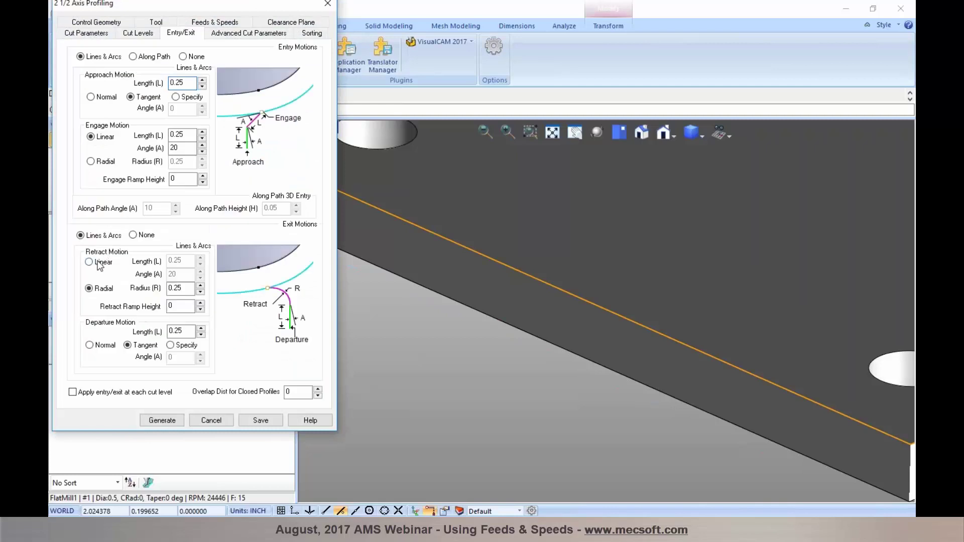
{"action": "left_click", "coordinate": [100, 262]}
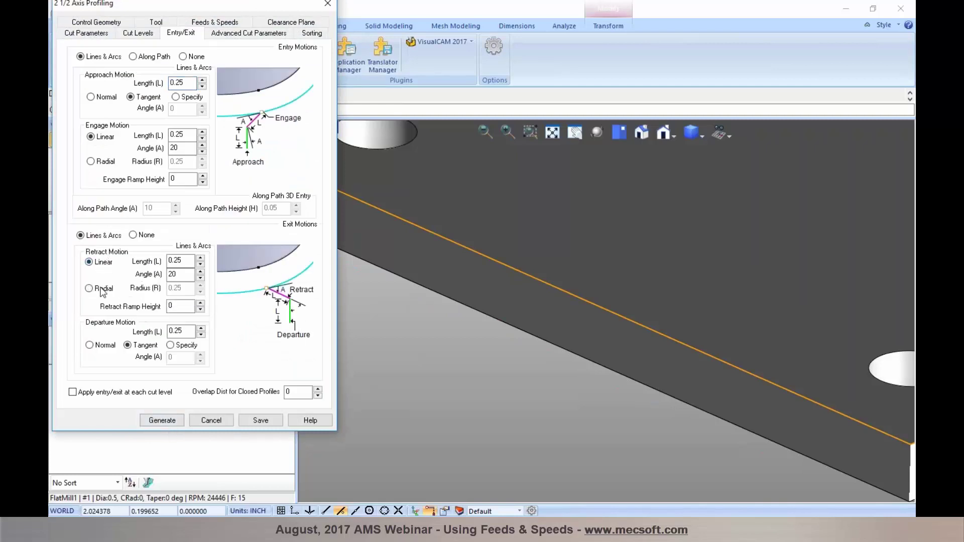
{"action": "left_click", "coordinate": [167, 421]}
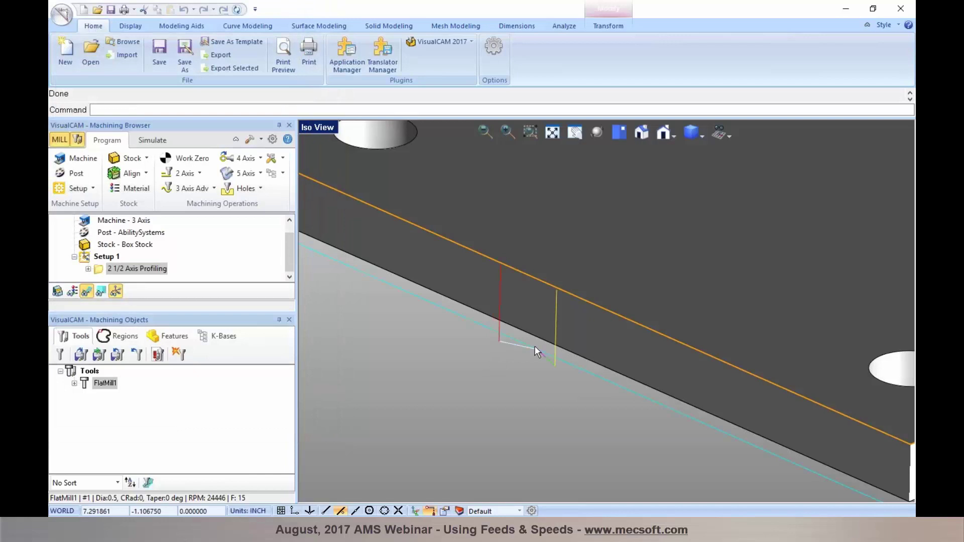
{"action": "scroll", "coordinate": [534, 351], "scroll_direction": "up", "scroll_amount": 2}
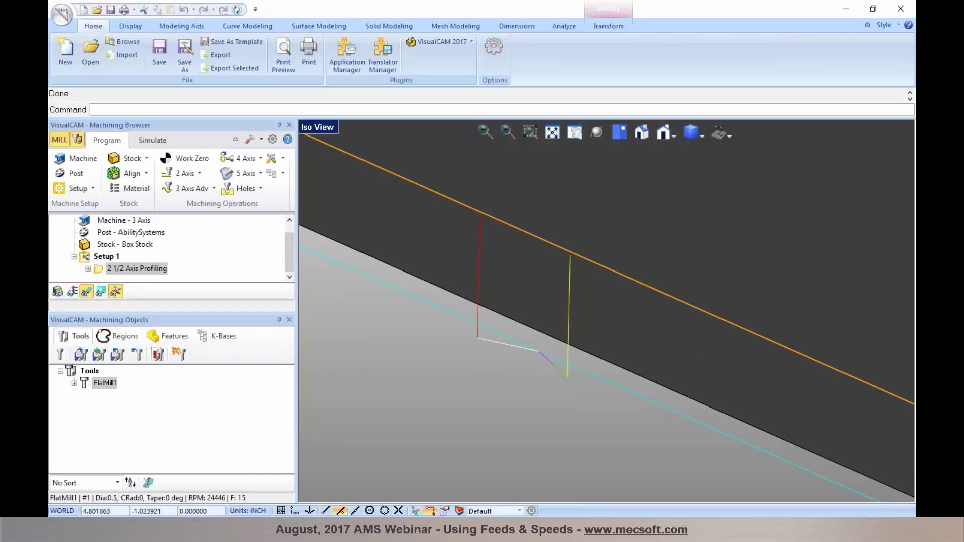
- Compare the regenerated toolpath's segments with the toolpath color assigned to each motion in the preferences
{"action": "left_click", "coordinate": [272, 139]}
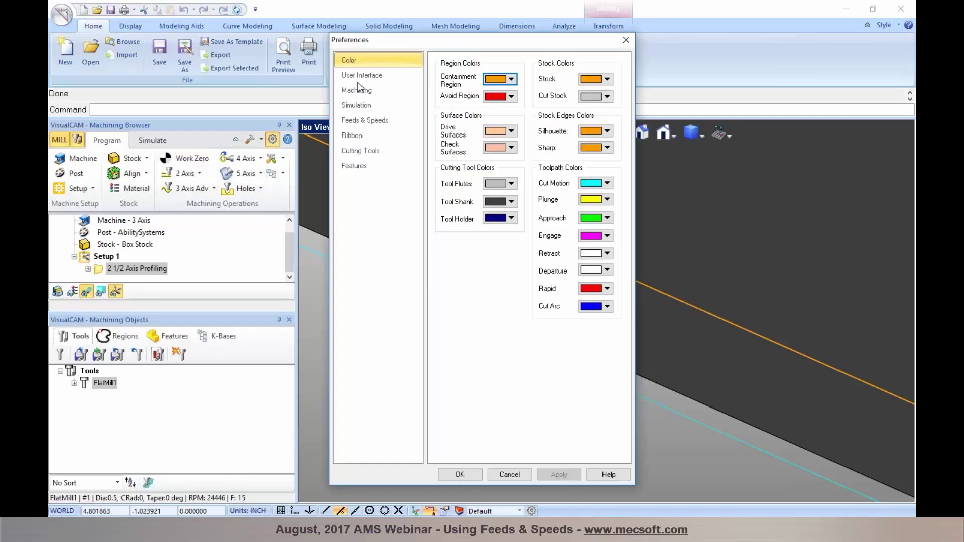
{"action": "left_click_drag", "start_coordinate": [525, 42], "coordinate": [253, 39]}
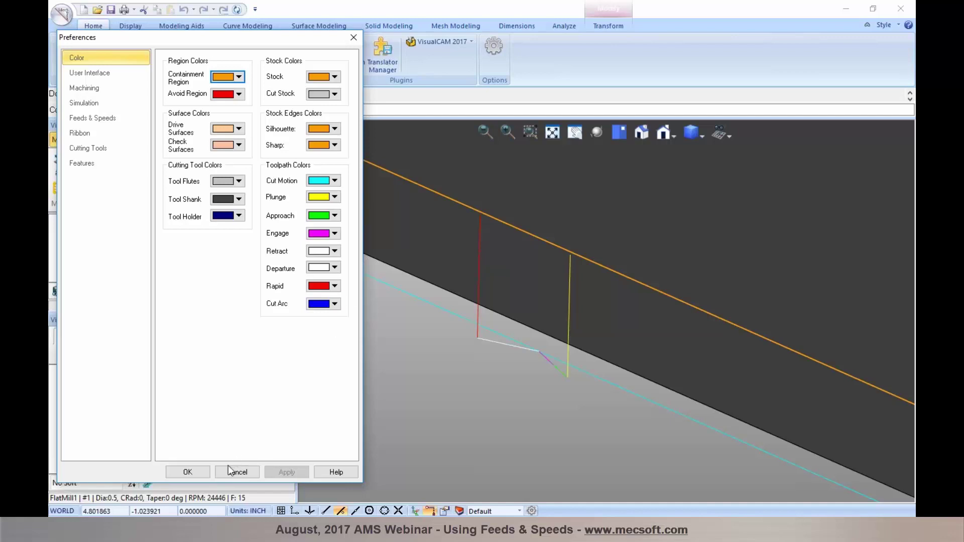
{"action": "left_click", "coordinate": [200, 473]}
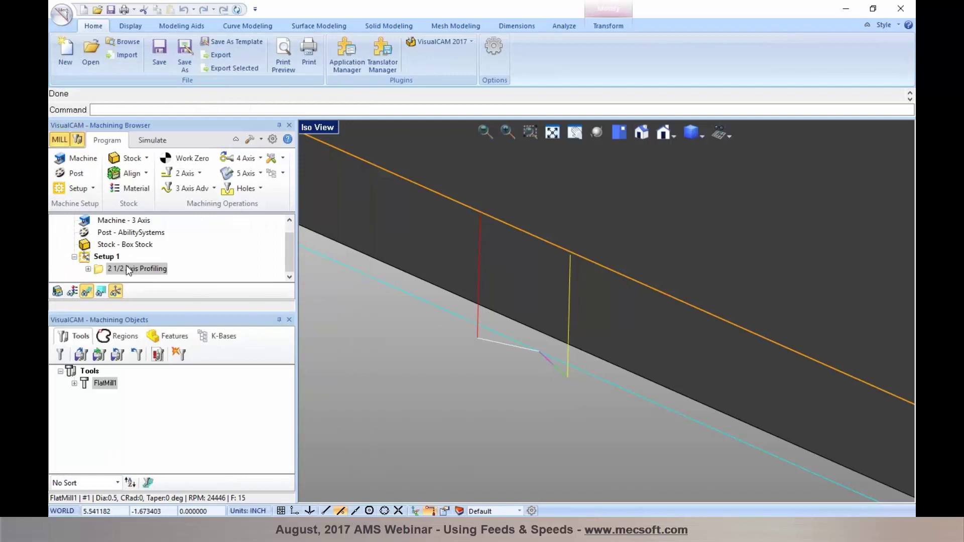
- Post the 2½ axis profiling operation to 1_2 1_2 Axis Profiling.nc on the Desktop with the AbilitySystems post
{"action": "right_click", "coordinate": [105, 268]}
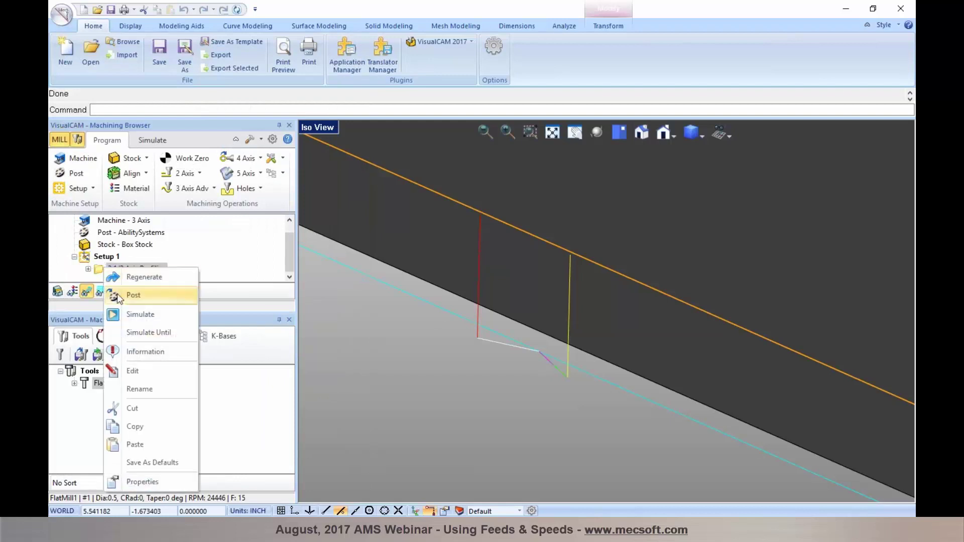
{"action": "left_click", "coordinate": [134, 295]}
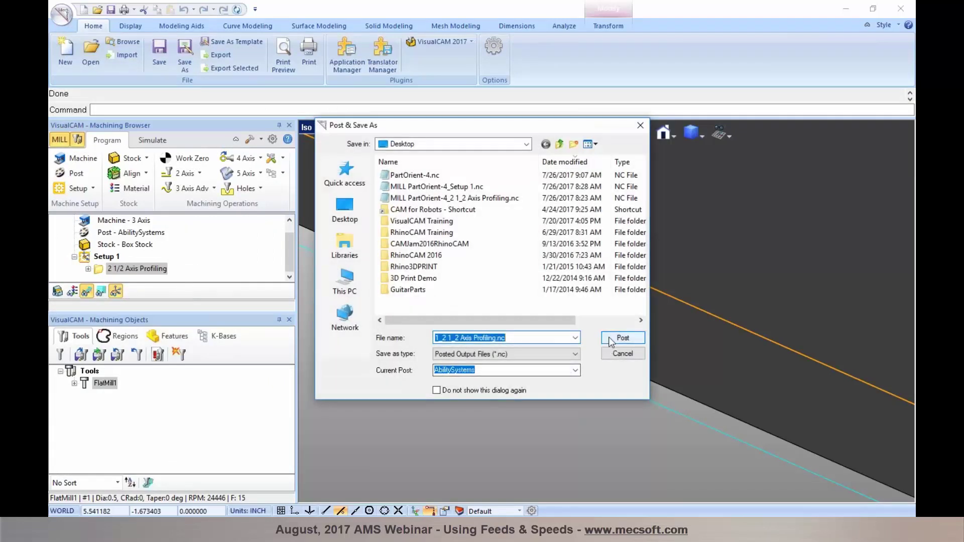
{"action": "left_click", "coordinate": [610, 340]}
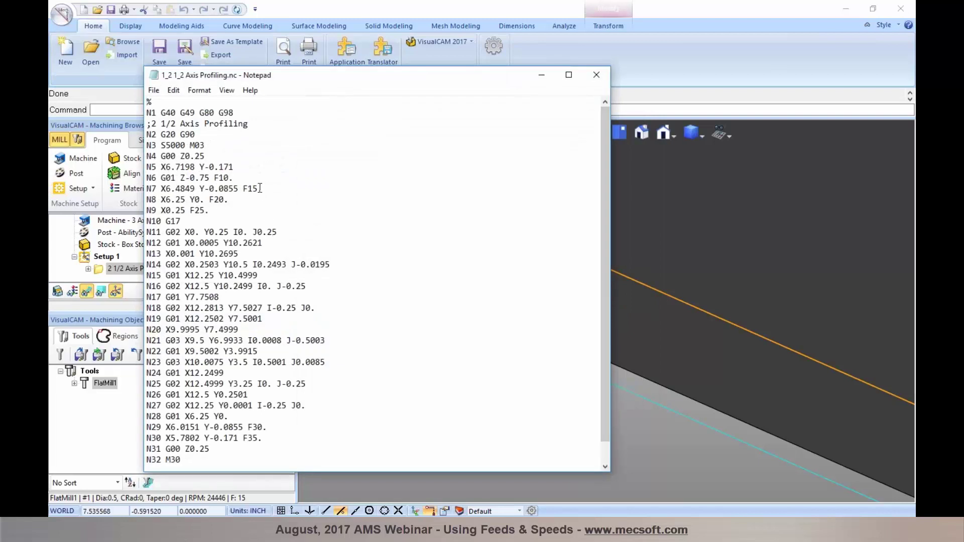
- Check the posted G-code for the plunge, approach, engage, cut, retract and departure feed rates and the final rapid move, and close it
{"action": "left_click_drag", "start_coordinate": [234, 179], "coordinate": [215, 200]}
{"action": "left_click_drag", "start_coordinate": [210, 210], "coordinate": [194, 211]}
{"action": "scroll", "coordinate": [300, 283], "scroll_direction": "down", "scroll_amount": 1}
{"action": "left_click_drag", "start_coordinate": [266, 417], "coordinate": [157, 427]}
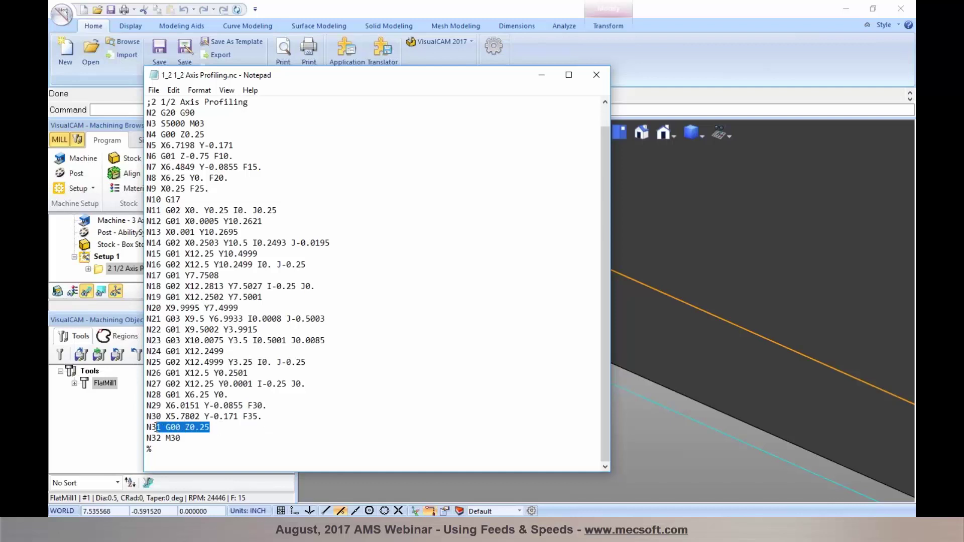
{"action": "left_click", "coordinate": [190, 430]}
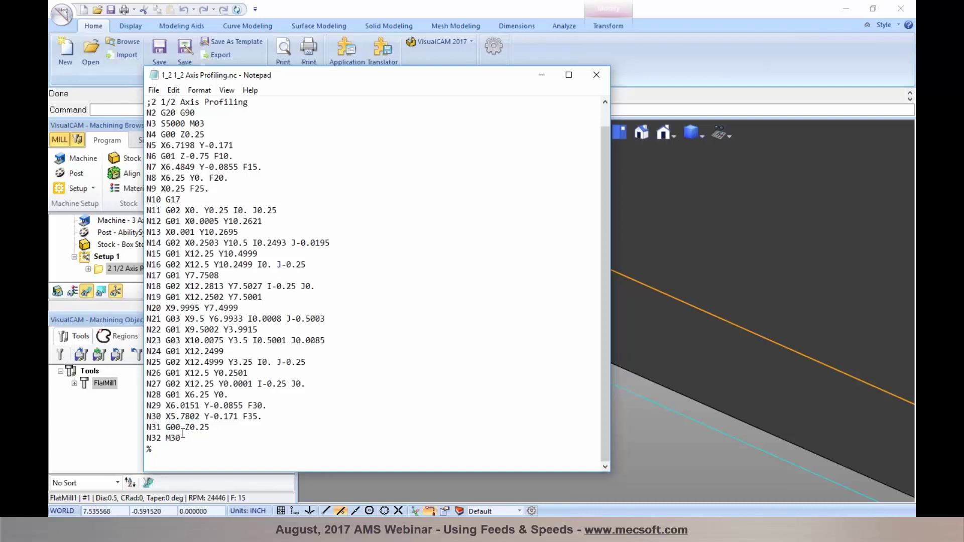
{"action": "left_click", "coordinate": [241, 426]}
{"action": "left_click", "coordinate": [595, 75]}
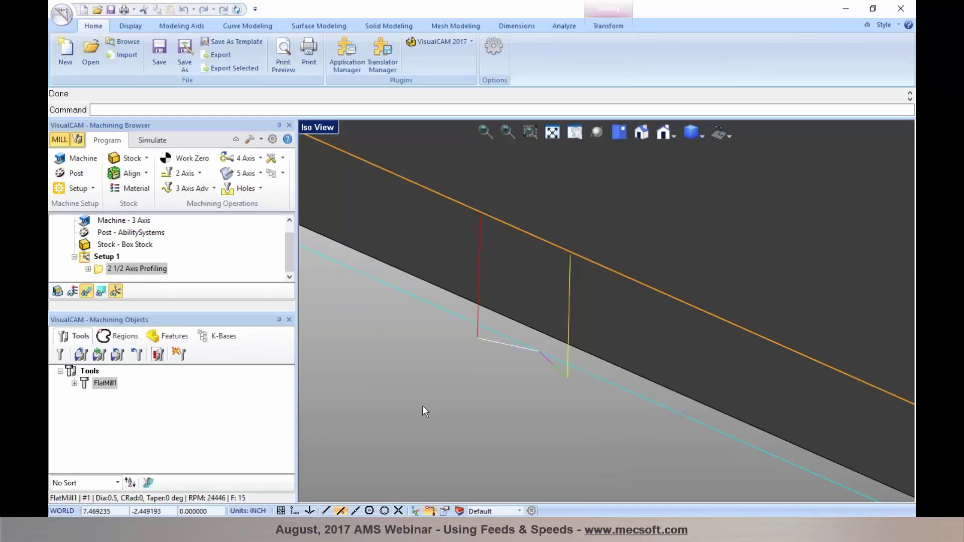
- Open the FlatMill1 tool definition and show its feeds and speeds
{"action": "scroll", "coordinate": [664, 320], "scroll_direction": "down", "scroll_amount": 1}
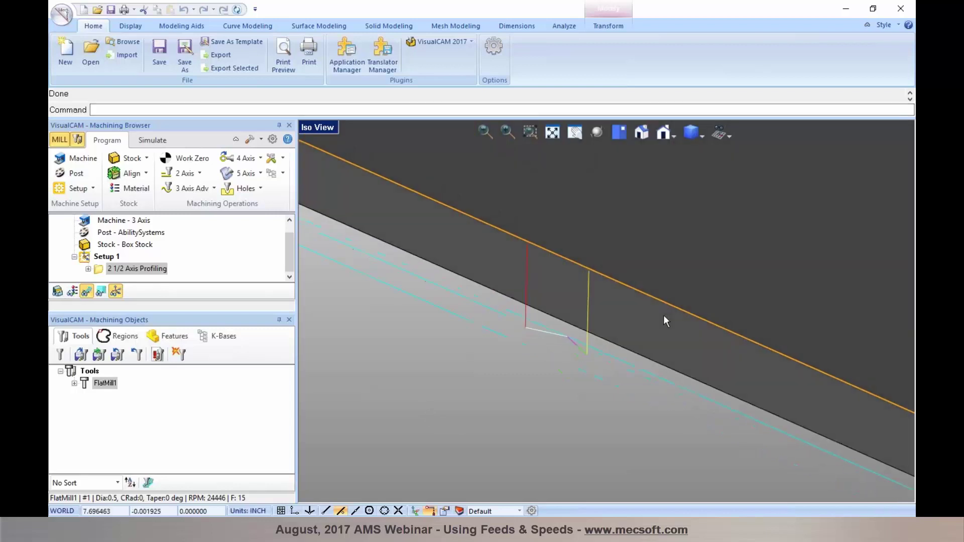
{"action": "scroll", "coordinate": [664, 321], "scroll_direction": "down", "scroll_amount": 2}
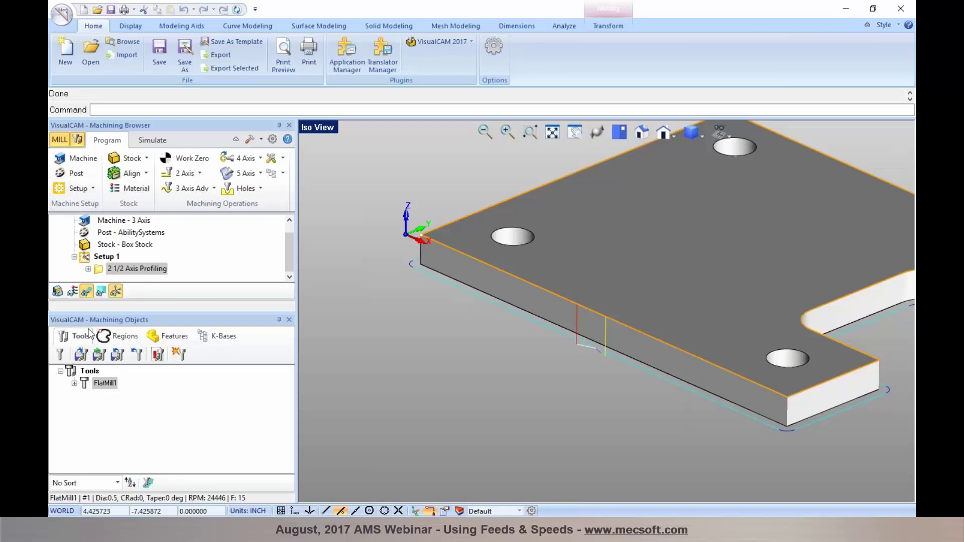
{"action": "left_click", "coordinate": [80, 142]}
{"action": "left_click", "coordinate": [79, 141]}
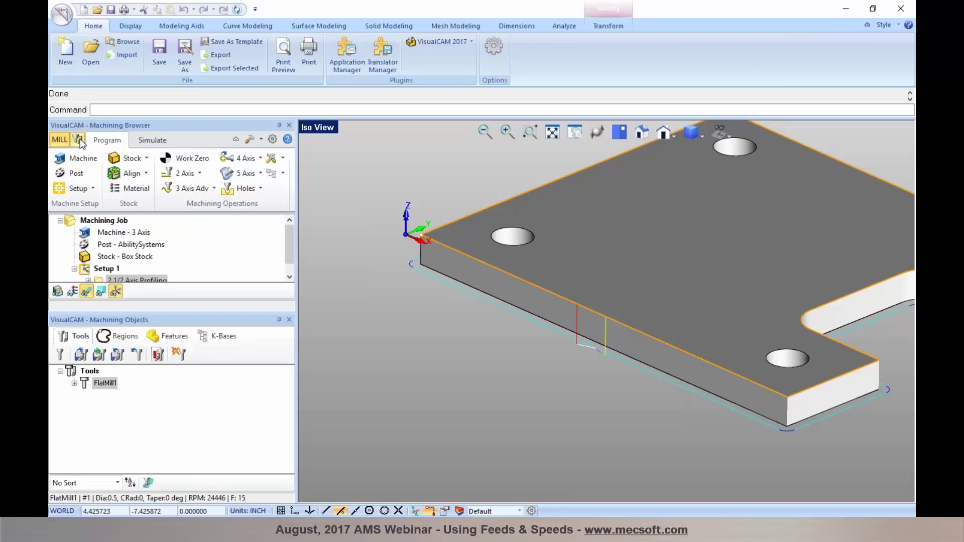
{"action": "left_click", "coordinate": [60, 354]}
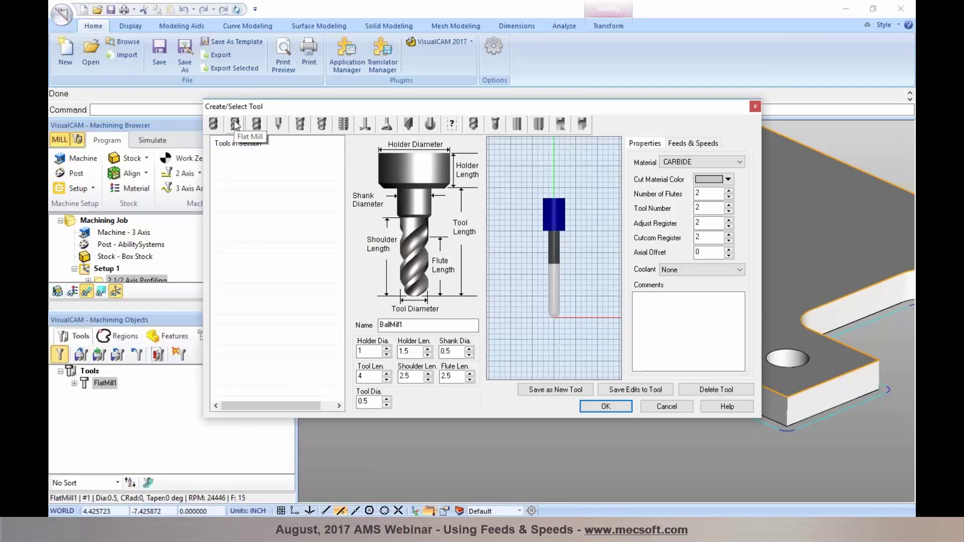
{"action": "left_click", "coordinate": [235, 125]}
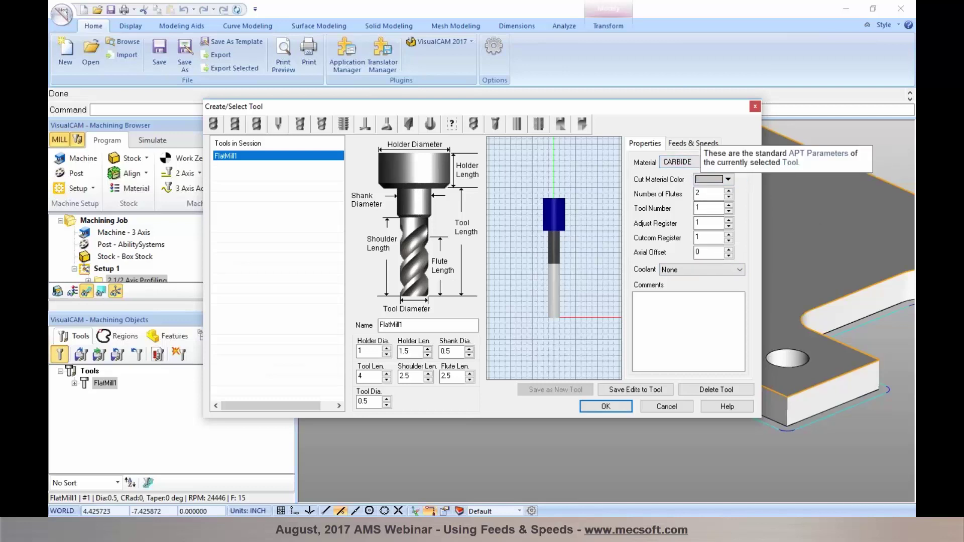
{"action": "left_click", "coordinate": [684, 145]}
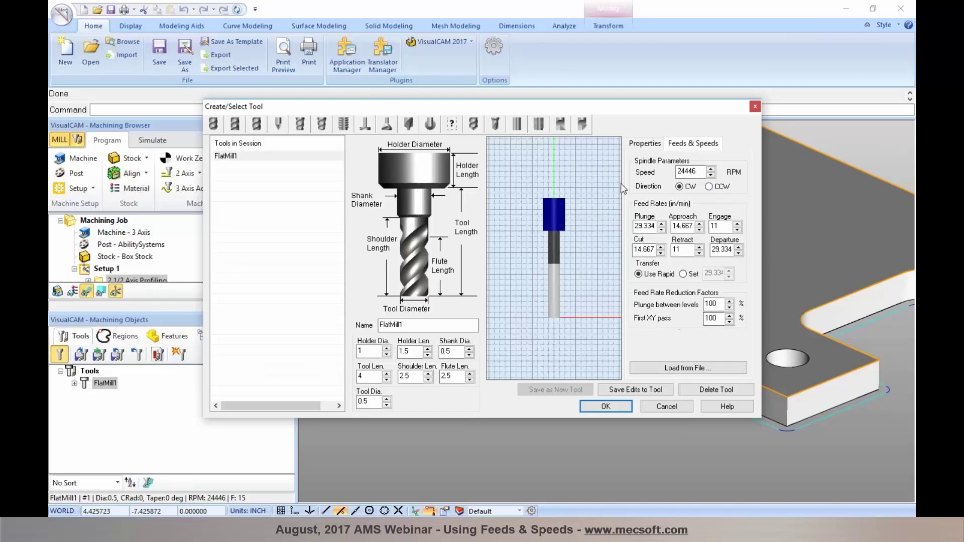
- Set FlatMill1's spindle speed to 3000 RPM and its feed rates to plunge 5, approach 10, engage 15, cut 20, retract 25 and departure 30
{"action": "double_click", "coordinate": [695, 172]}
{"action": "type", "text": "3000"}
{"action": "key", "text": "Tab"}
{"action": "type", "text": "5"}
{"action": "key", "text": "Tab"}
{"action": "type", "text": "10"}
{"action": "key", "text": "Tab"}
{"action": "type", "text": "15"}
{"action": "key", "text": "Tab"}
{"action": "type", "text": "20"}
{"action": "key", "text": "Tab"}
{"action": "type", "text": "25"}
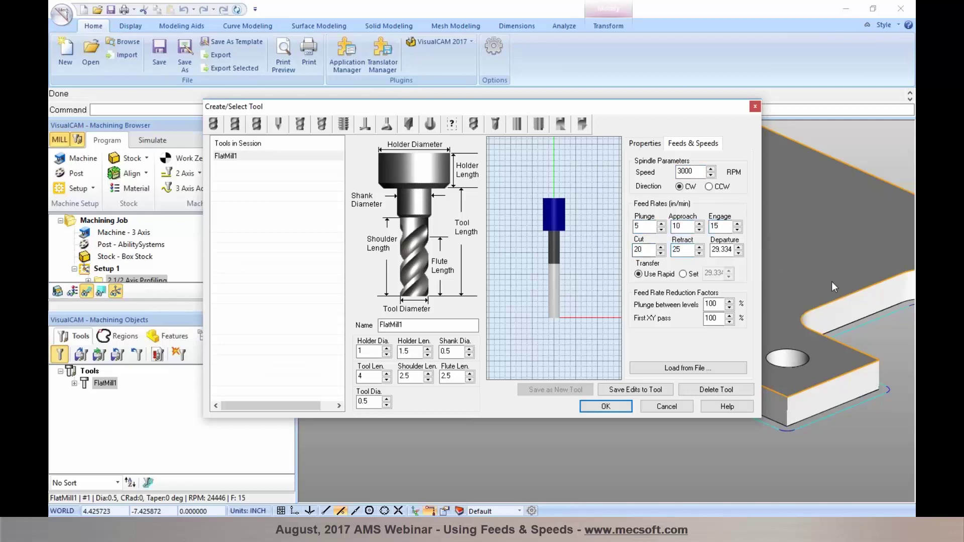
{"action": "key", "text": "Tab"}
{"action": "type", "text": "30"}
- Try a set transfer feed rate of 50 in/min for the FlatMill1 tool
{"action": "left_click", "coordinate": [683, 273]}
{"action": "left_click_drag", "start_coordinate": [704, 274], "coordinate": [713, 273]}
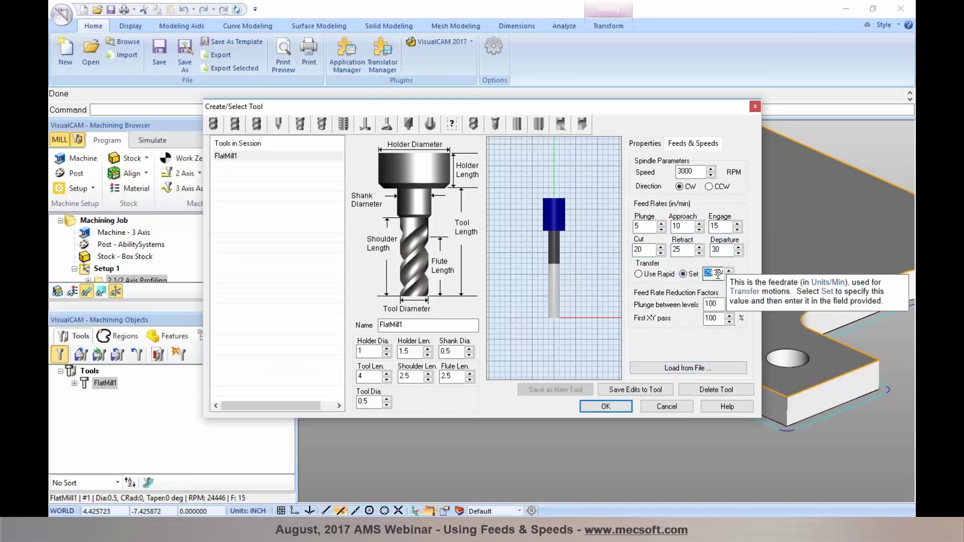
{"action": "type", "text": "50"}
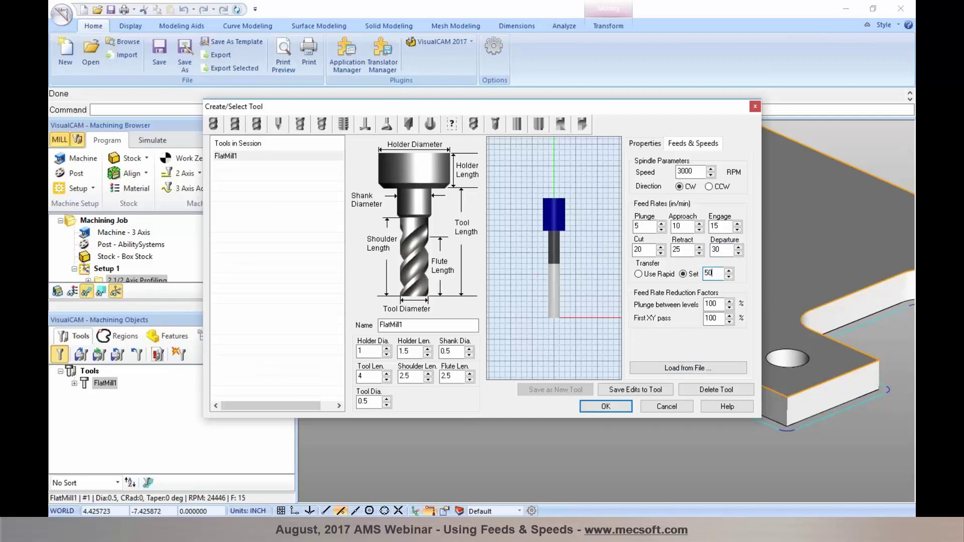
- Set FlatMill1's transfer motion to Use Rapid and save the edits to the tool
{"action": "left_click", "coordinate": [647, 276]}
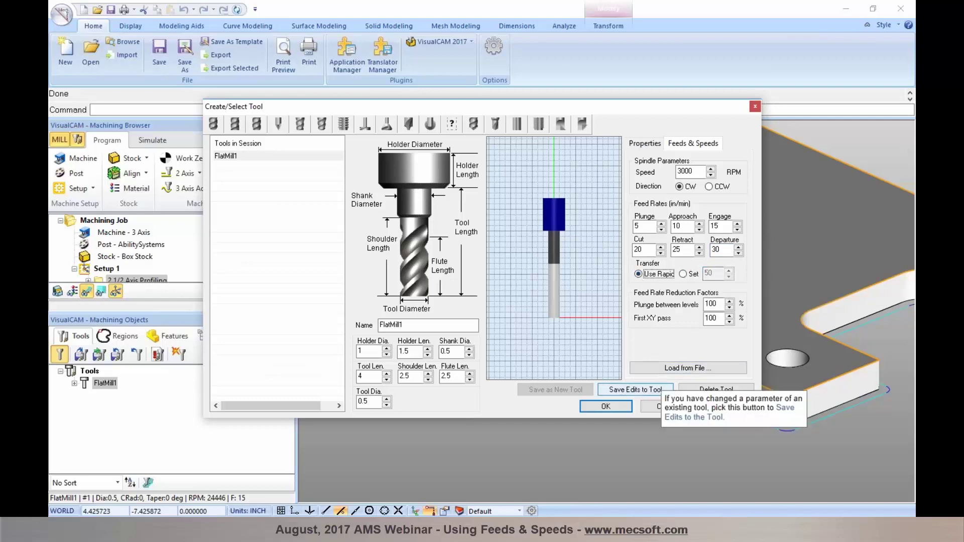
{"action": "left_click", "coordinate": [643, 391]}
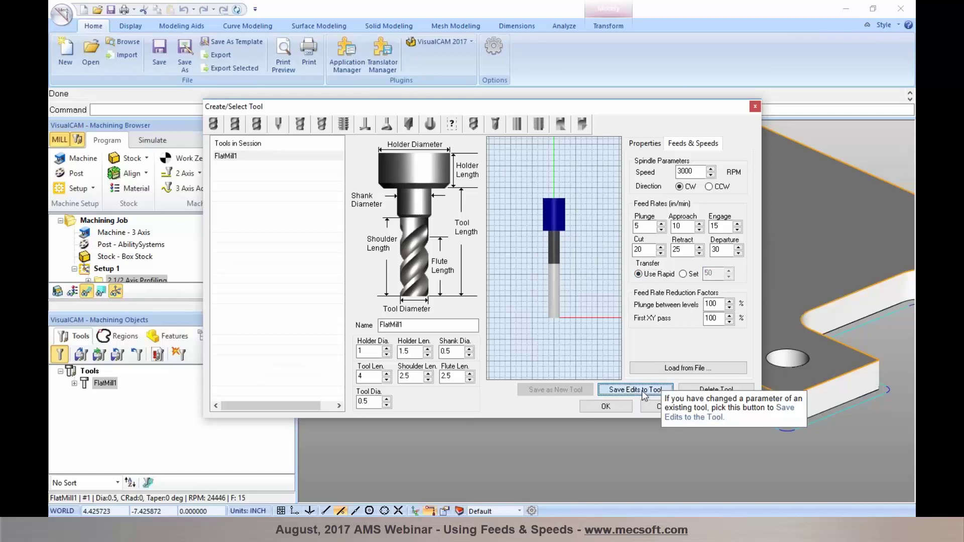
- Accept the tool edits, reload the feeds and speeds from the tool into the 2½ Axis Profiling operation, and regenerate it
{"action": "left_click", "coordinate": [506, 309]}
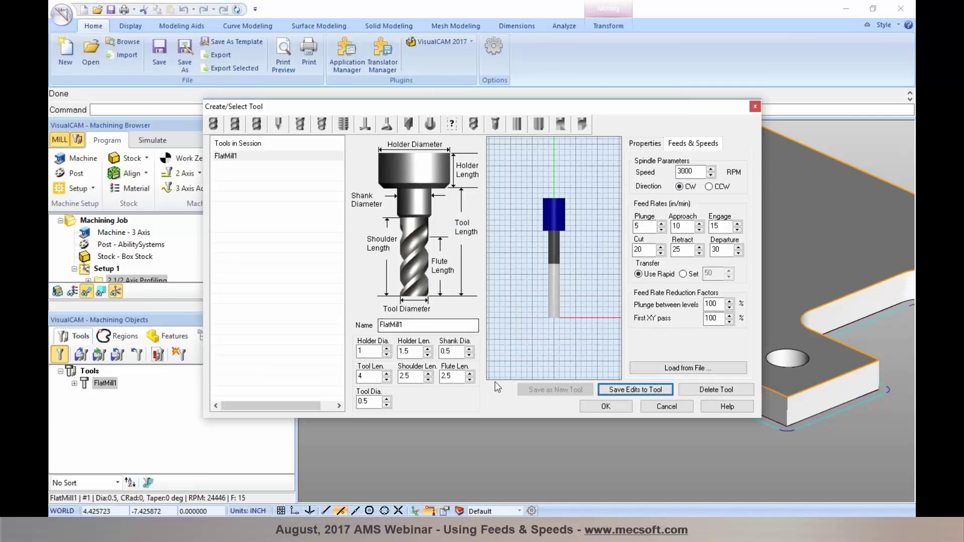
{"action": "left_click", "coordinate": [605, 409]}
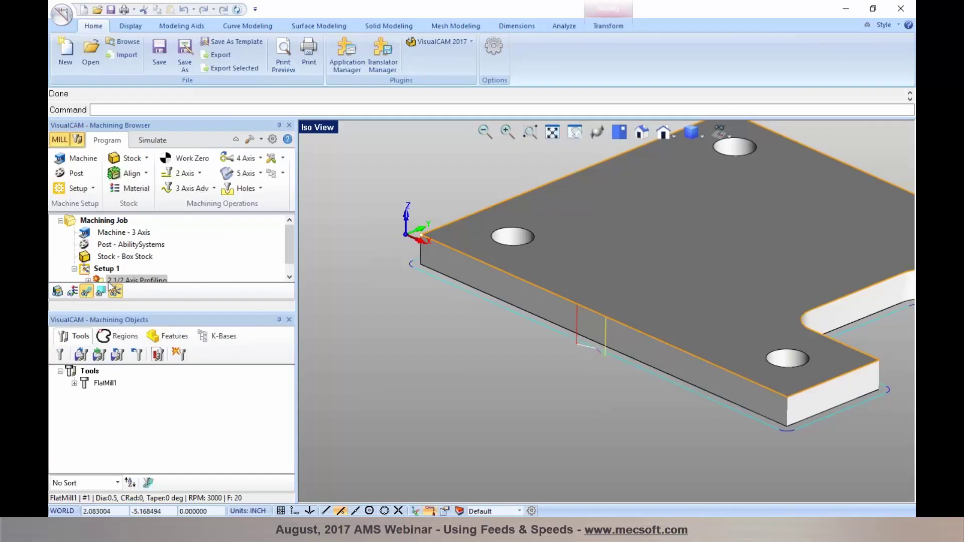
{"action": "double_click", "coordinate": [103, 281]}
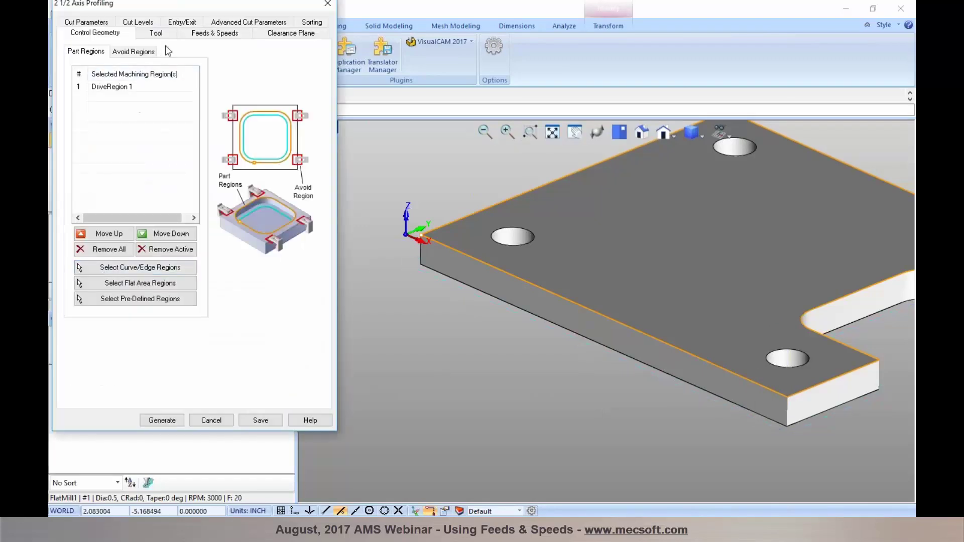
{"action": "left_click", "coordinate": [196, 33]}
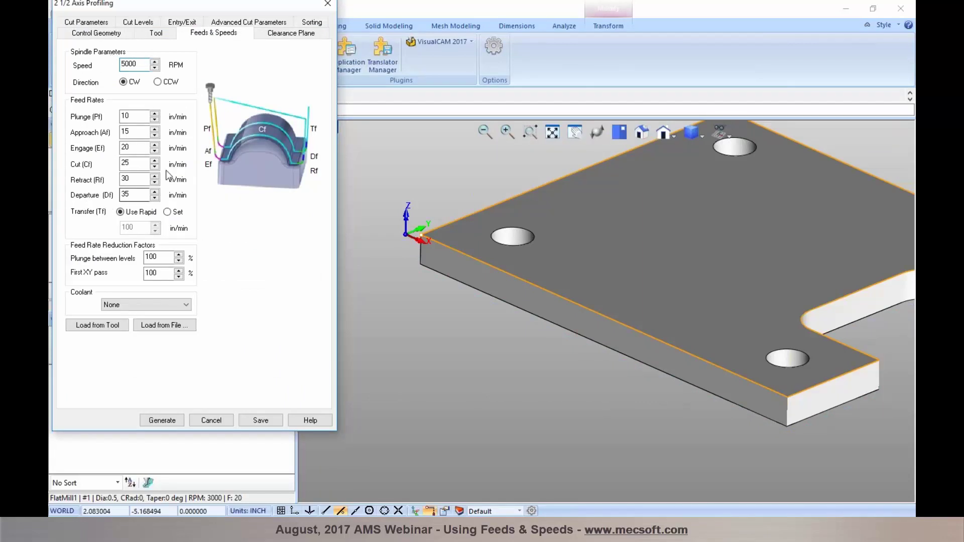
{"action": "left_click", "coordinate": [98, 325]}
{"action": "left_click", "coordinate": [160, 420]}
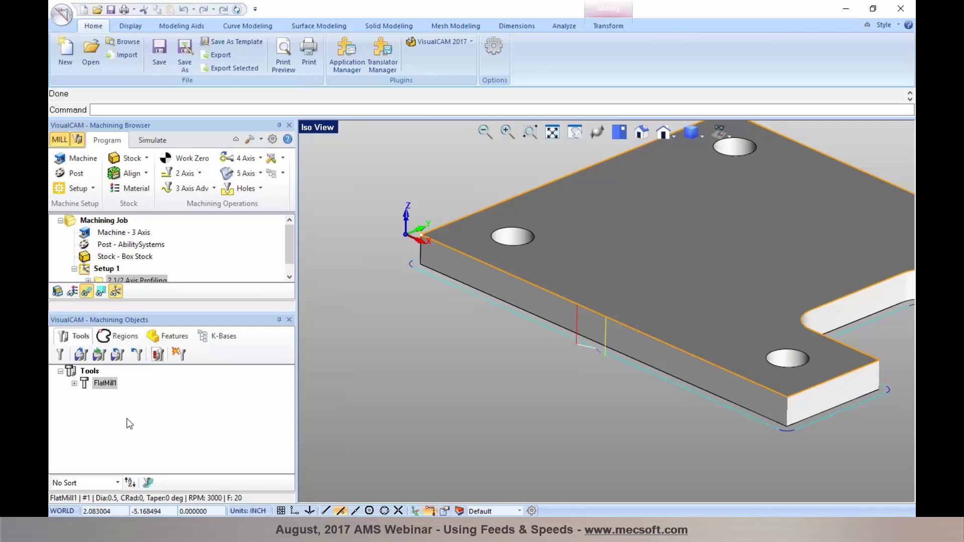
- Review the Feeds & Speeds preferences for where new operations load their feed rates, and leave them without changes
{"action": "left_click", "coordinate": [272, 141]}
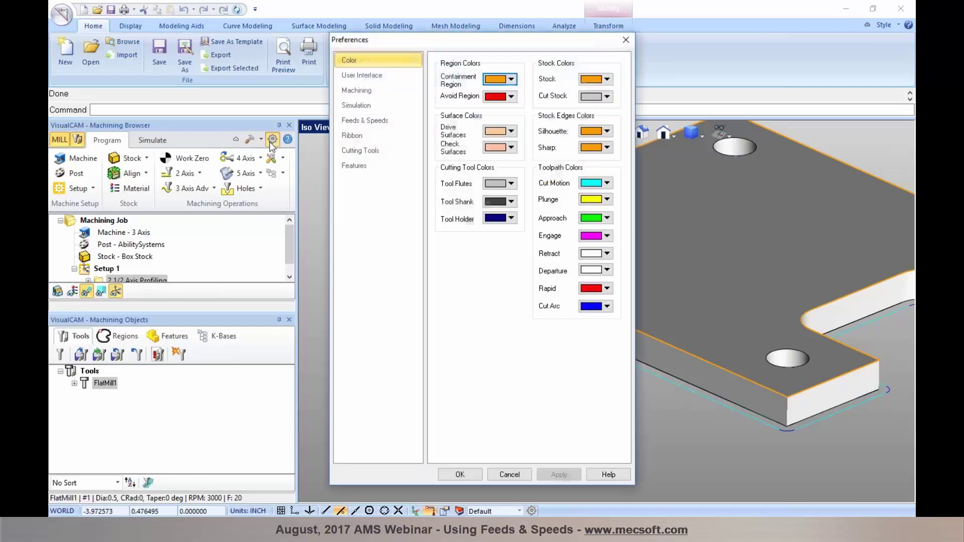
{"action": "left_click", "coordinate": [350, 121]}
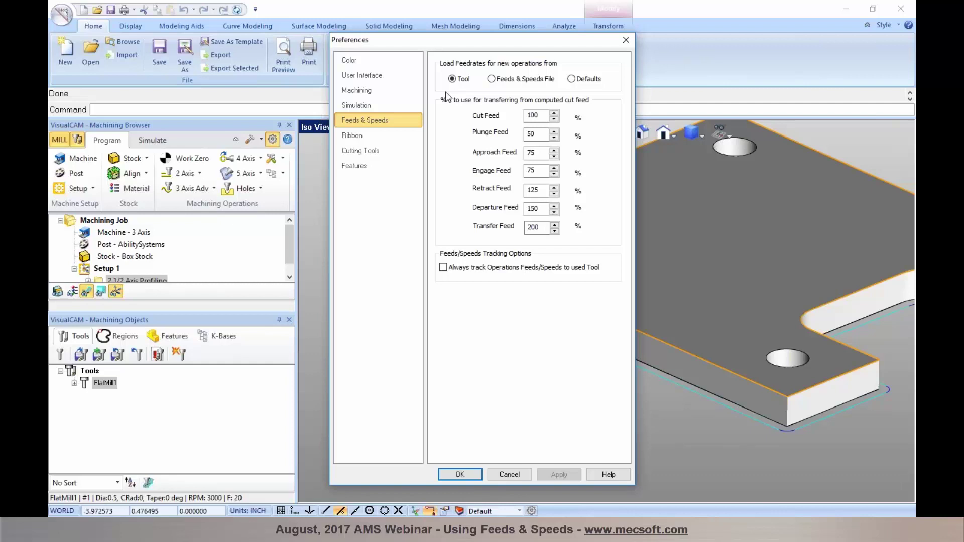
{"action": "left_click", "coordinate": [509, 475]}
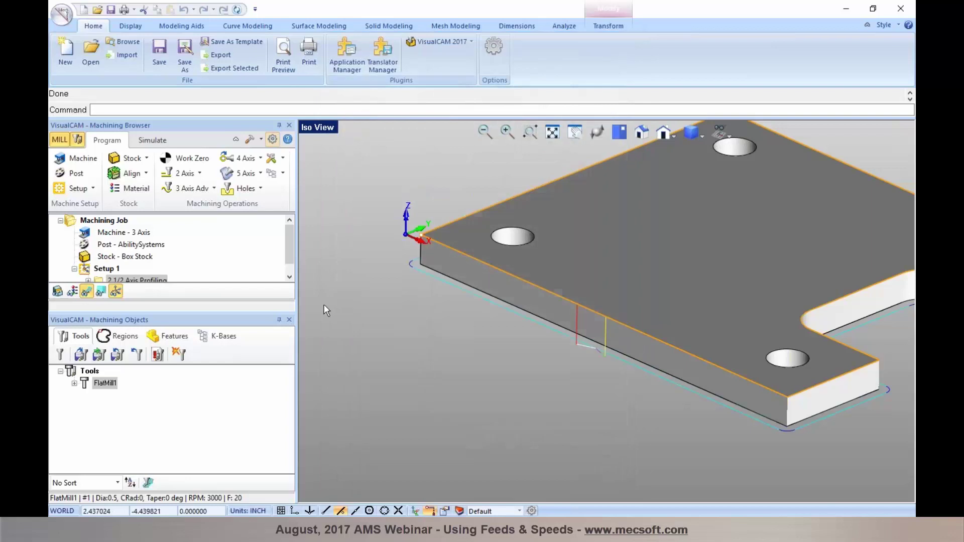
- Start a 2 Axis Chamfering operation on DriveRegion 1 and show its tool settings
{"action": "left_click", "coordinate": [200, 174]}
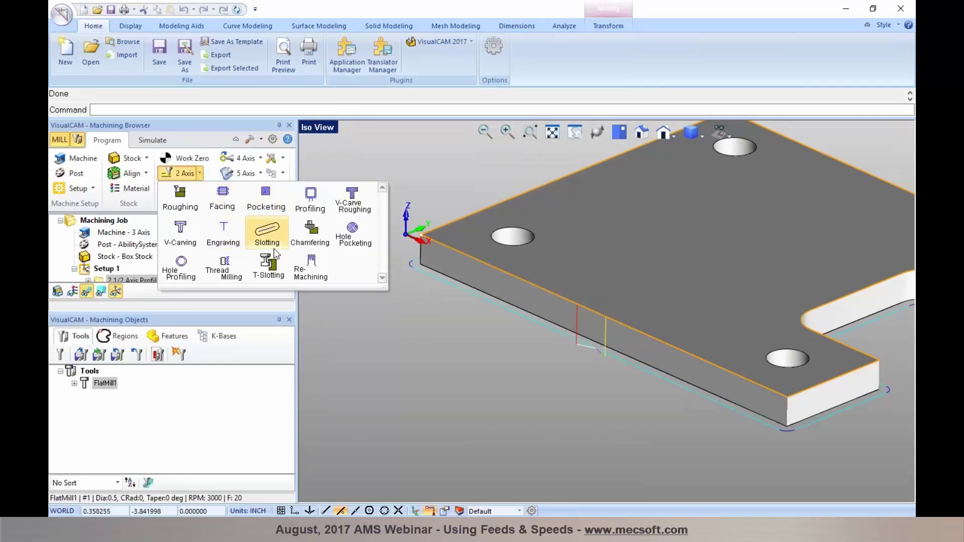
{"action": "left_click", "coordinate": [296, 241]}
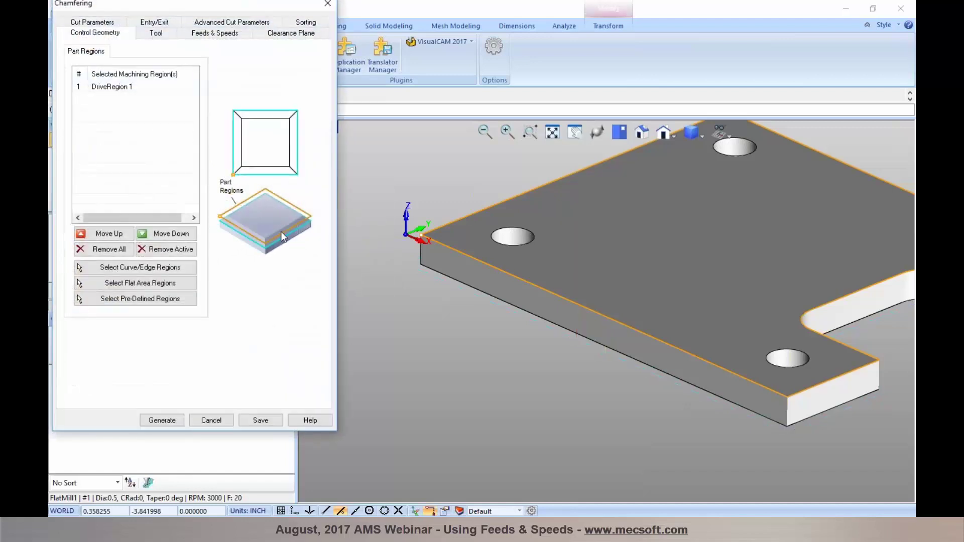
{"action": "left_click", "coordinate": [138, 89]}
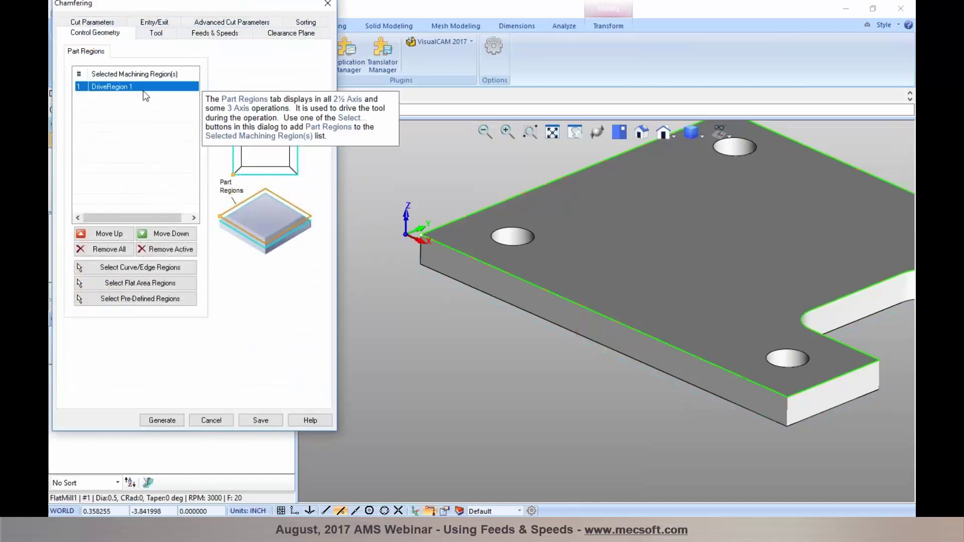
{"action": "left_click", "coordinate": [157, 34]}
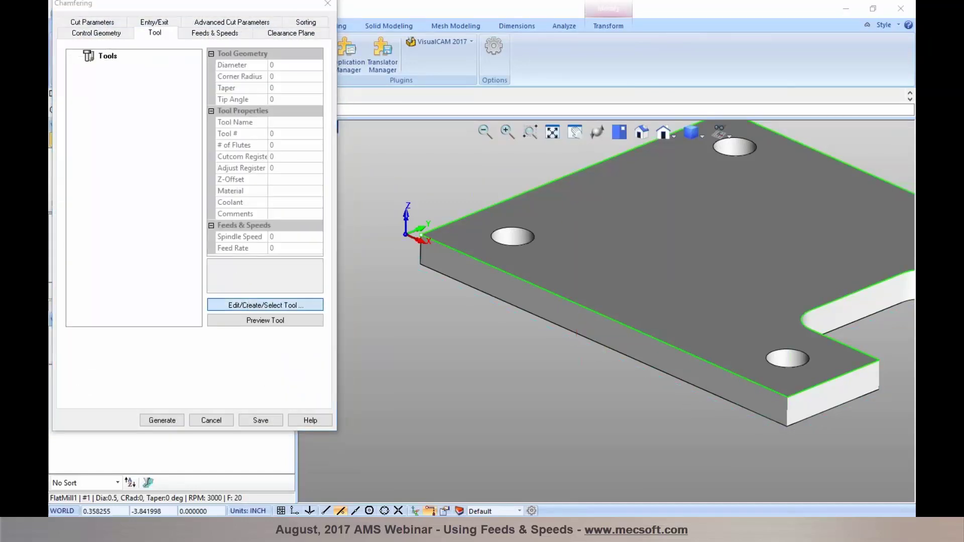
- Define a vee mill for the chamfering with a 45° taper angle, shoulder length 1 and tool length 2
{"action": "left_click", "coordinate": [265, 305]}
{"action": "double_click", "coordinate": [251, 356]}
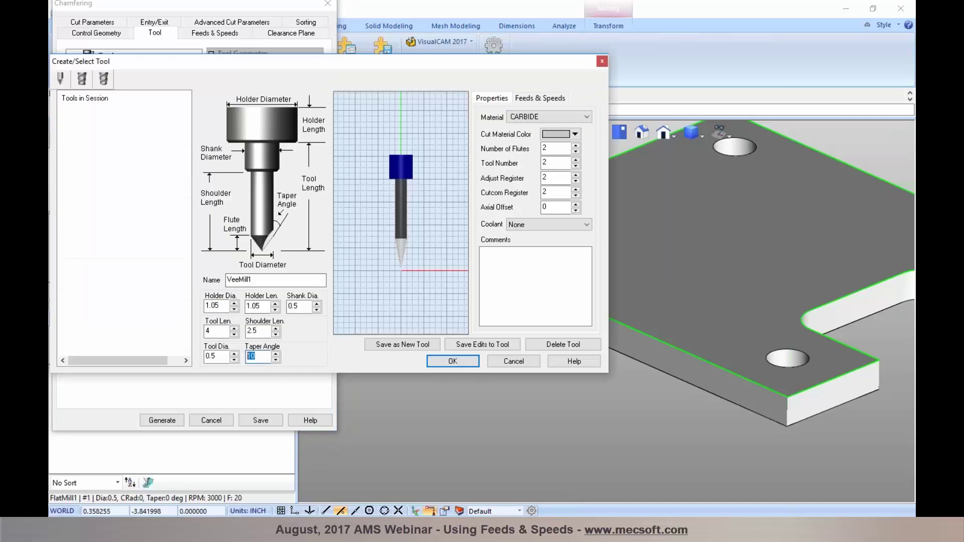
{"action": "type", "text": "415"}
{"action": "key", "text": "Left"}
{"action": "key", "text": "BackSpace"}
{"action": "double_click", "coordinate": [258, 331]}
{"action": "type", "text": "1"}
{"action": "double_click", "coordinate": [217, 331]}
{"action": "type", "text": "2"}
{"action": "key", "text": "Tab"}
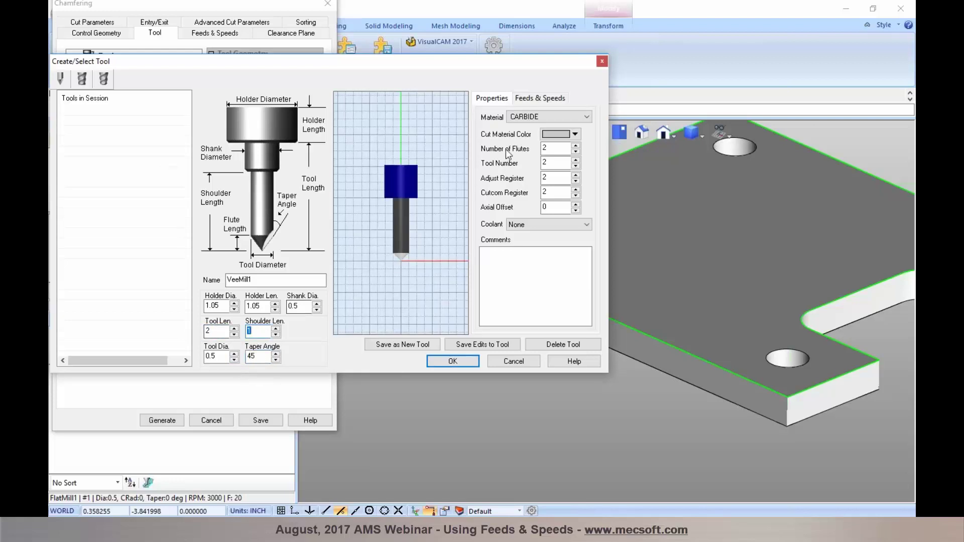
- Check the vee mill's feeds and speeds and save it as a new tool
{"action": "left_click", "coordinate": [540, 99]}
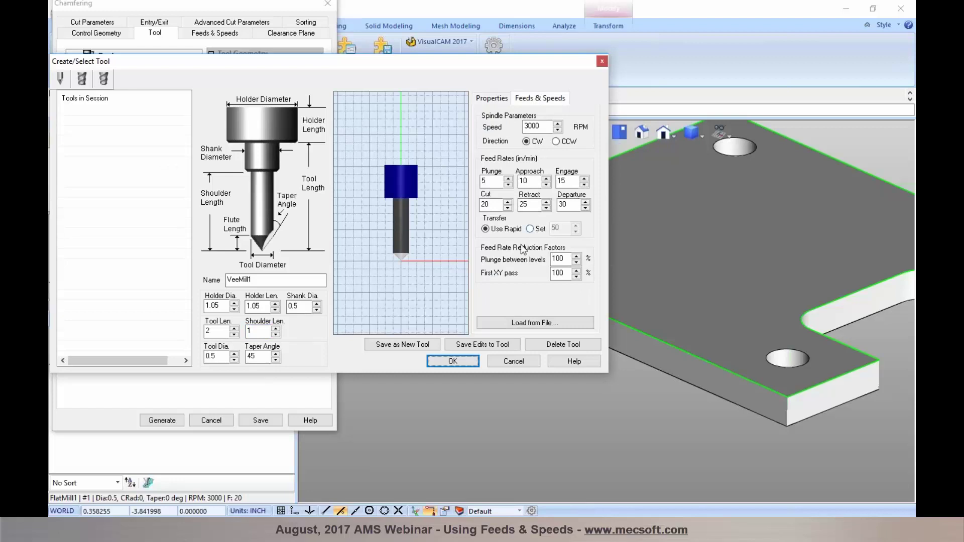
{"action": "left_click", "coordinate": [426, 345]}
{"action": "left_click", "coordinate": [451, 361]}
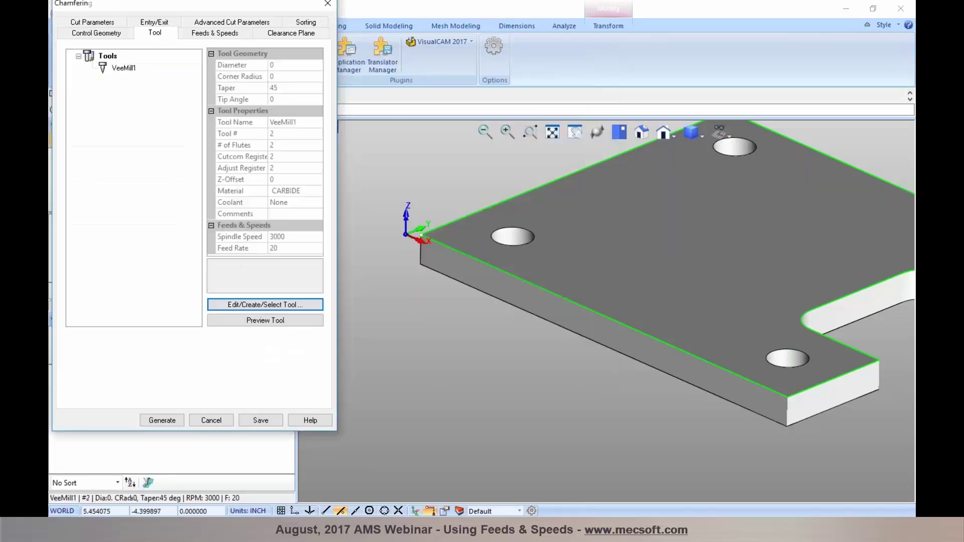
- Select VeeMill1 for the chamfering operation, review the feeds and speeds loaded from it, and cancel the operation
{"action": "left_click", "coordinate": [113, 70]}
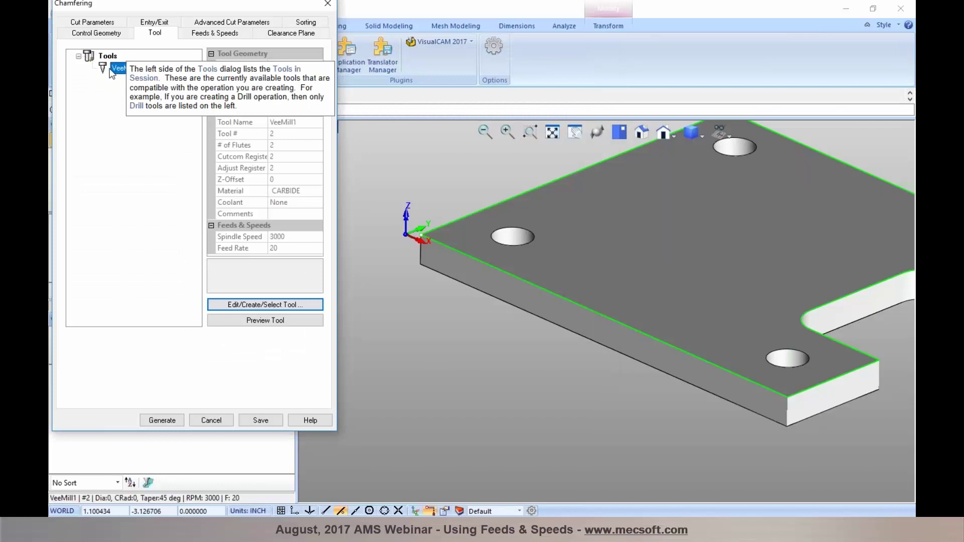
{"action": "left_click", "coordinate": [193, 36]}
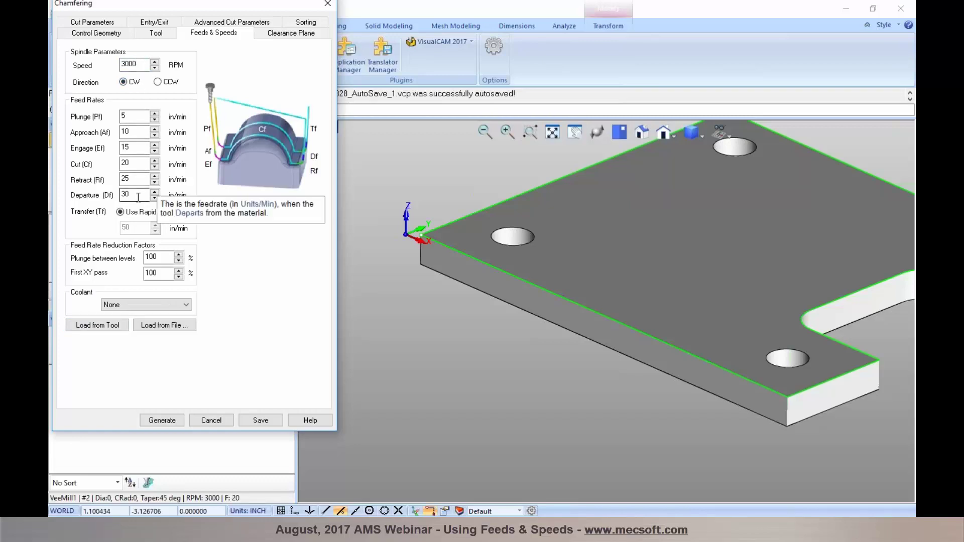
{"action": "left_click", "coordinate": [211, 421]}
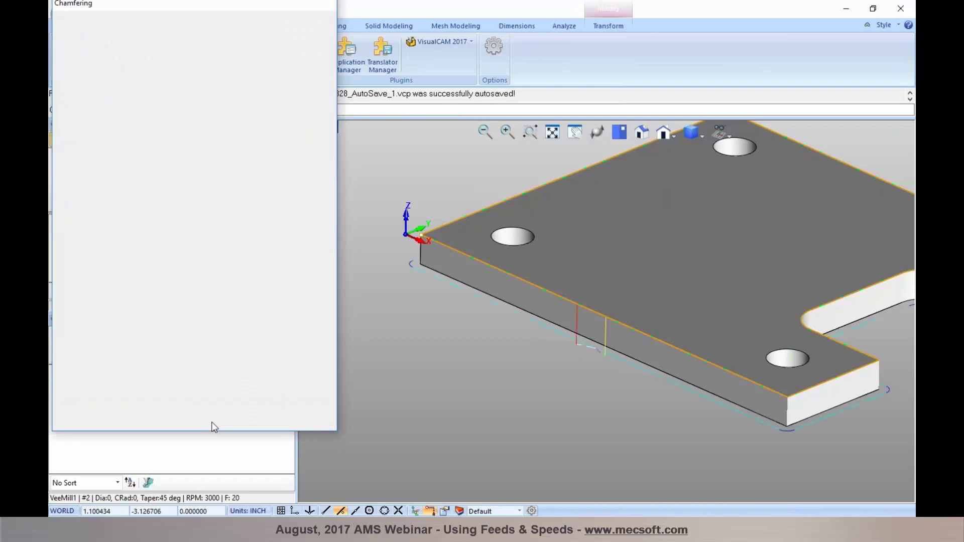
- Examine the feed rate source, transfer percentages and tracking option in the Feeds & Speeds preferences, and close them unchanged
{"action": "left_click", "coordinate": [272, 140]}
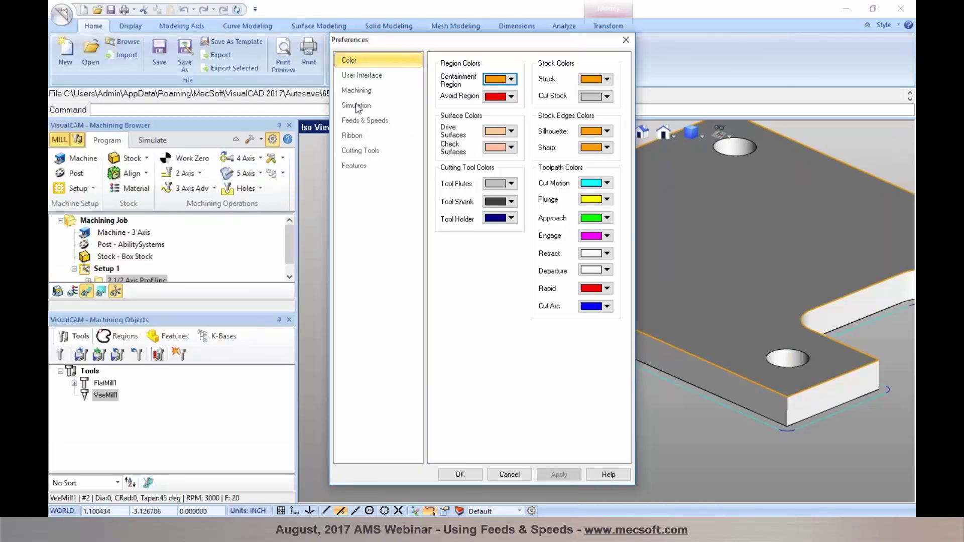
{"action": "left_click", "coordinate": [360, 123]}
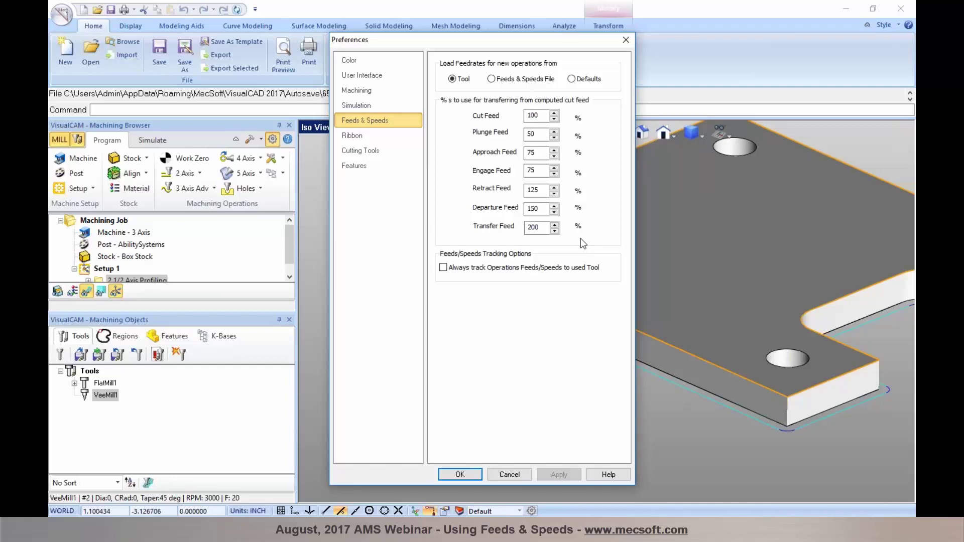
{"action": "left_click", "coordinate": [511, 475]}
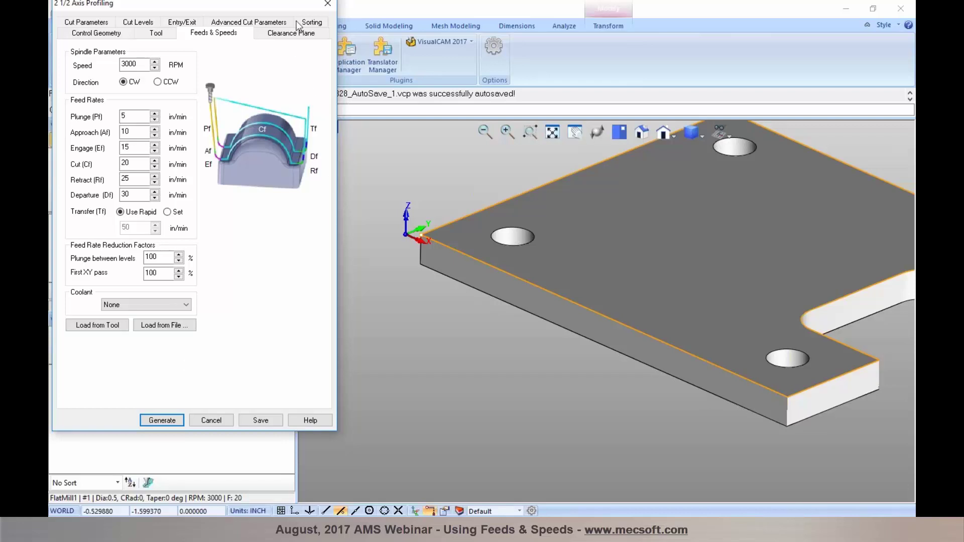
{"action": "left_click_drag", "start_coordinate": [295, 9], "coordinate": [297, 22]}
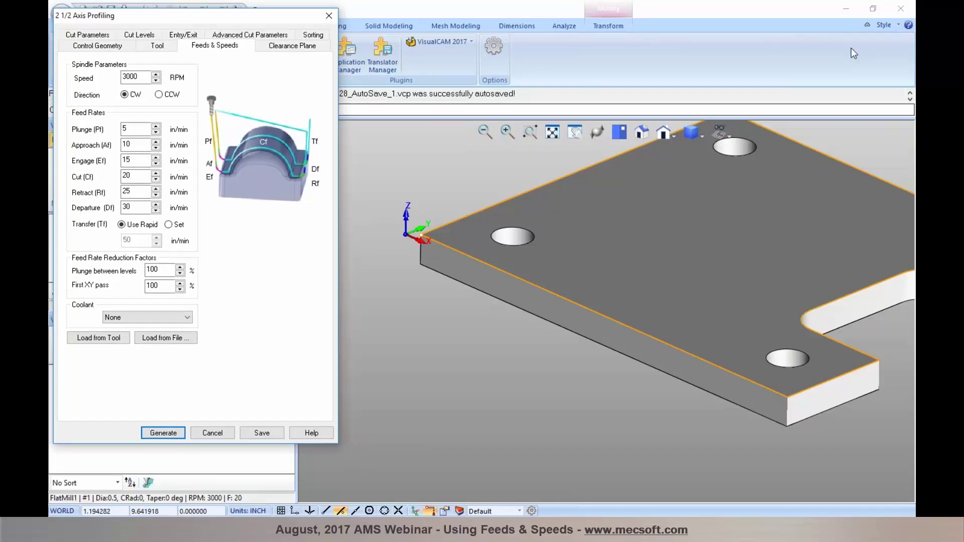
{"action": "left_click", "coordinate": [912, 46]}
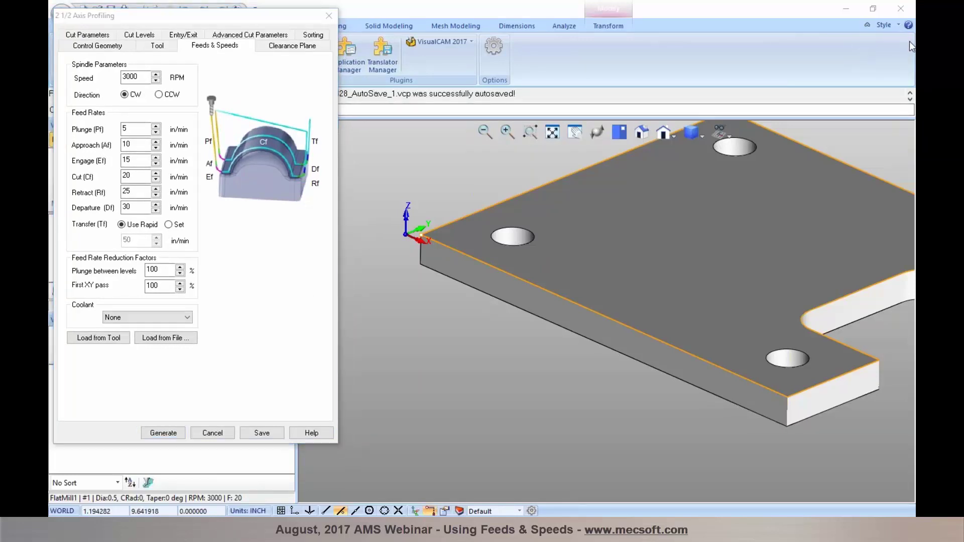
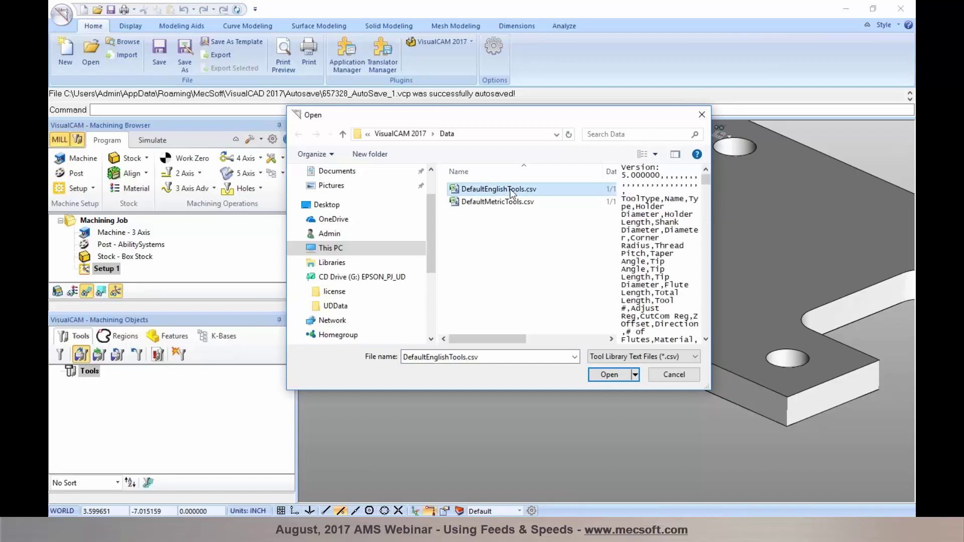
- Preview DefaultMetricTools.csv and DefaultEnglishTools.csv in the Data folder and check the folder's path
{"action": "left_click", "coordinate": [499, 205]}
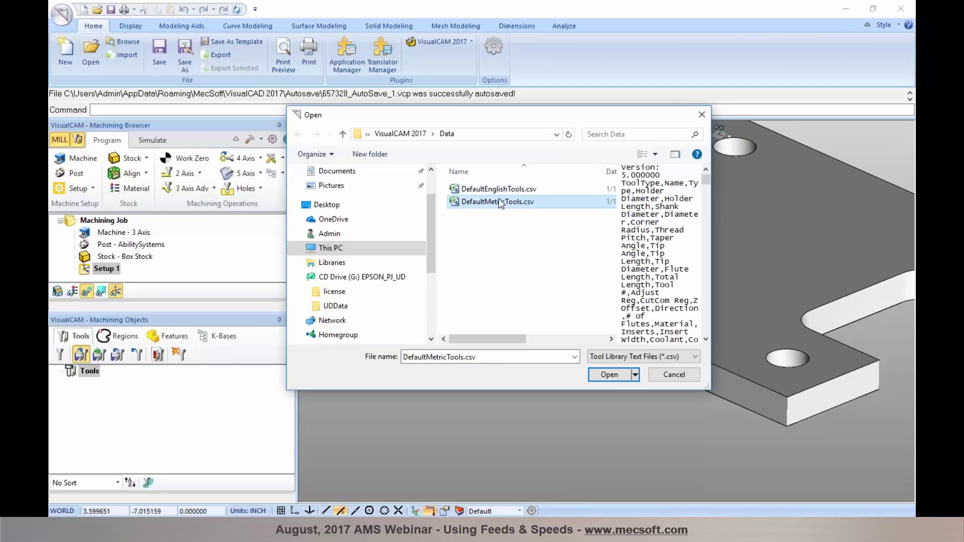
{"action": "left_click", "coordinate": [499, 191]}
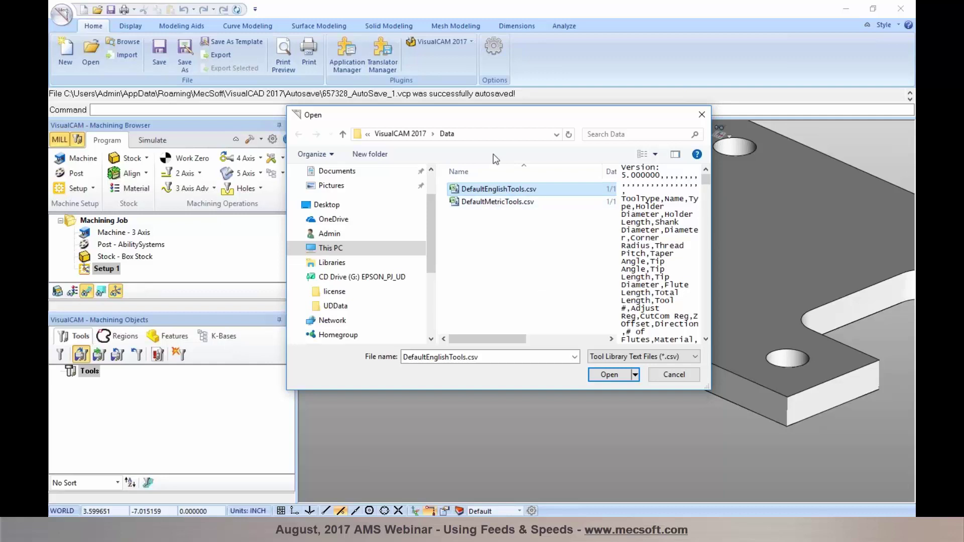
{"action": "left_click", "coordinate": [508, 135]}
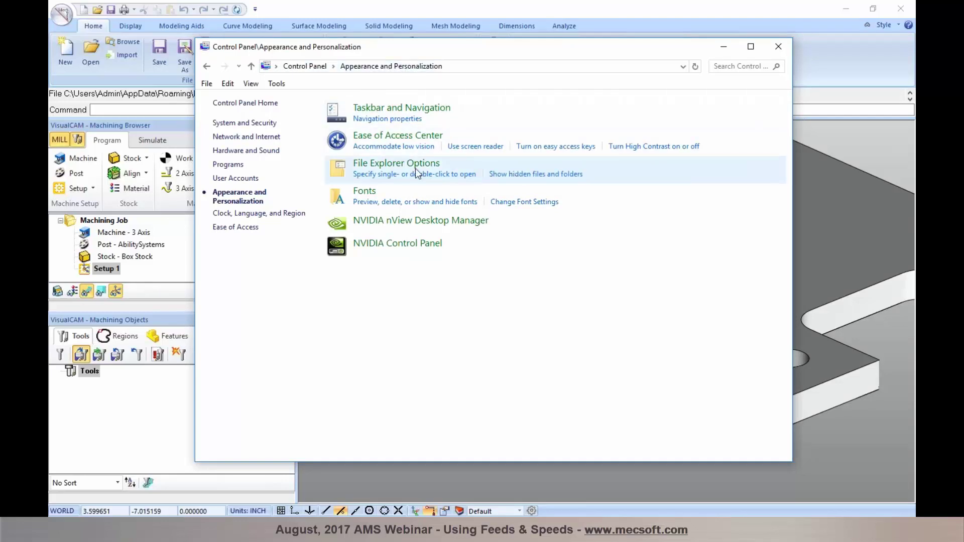
- Check the hidden files setting in the Control Panel's File Explorer Options, cancel without changes, and return to the tool library file selection
{"action": "left_click", "coordinate": [514, 176]}
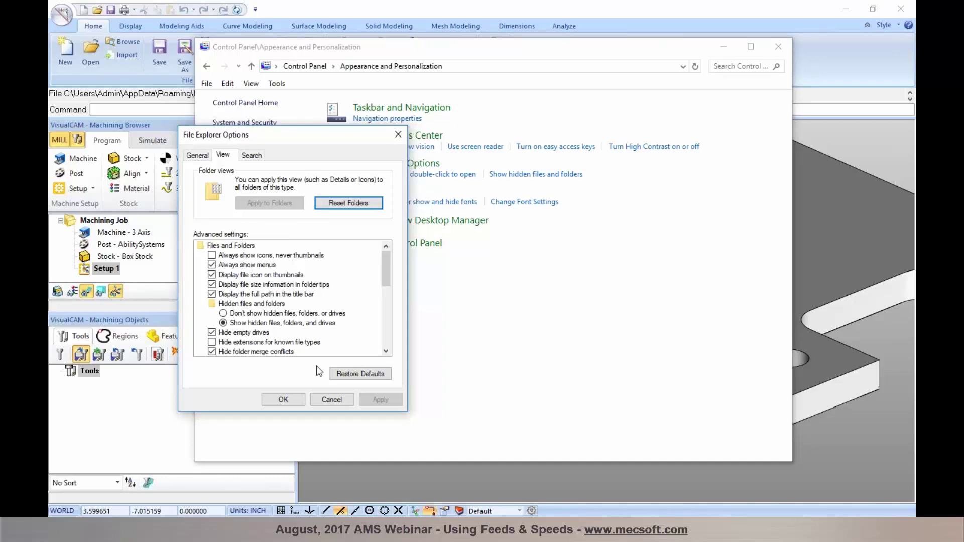
{"action": "left_click", "coordinate": [324, 399]}
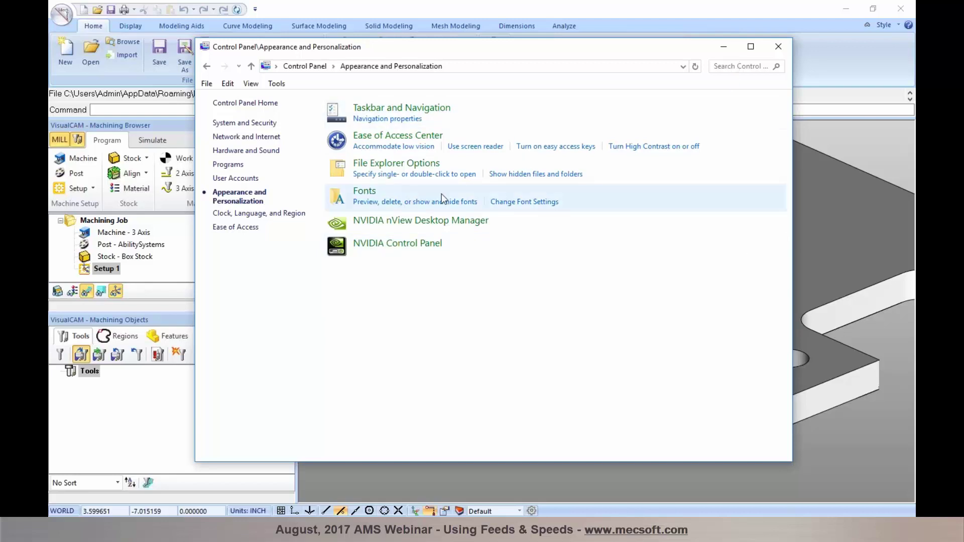
{"action": "left_click", "coordinate": [822, 137]}
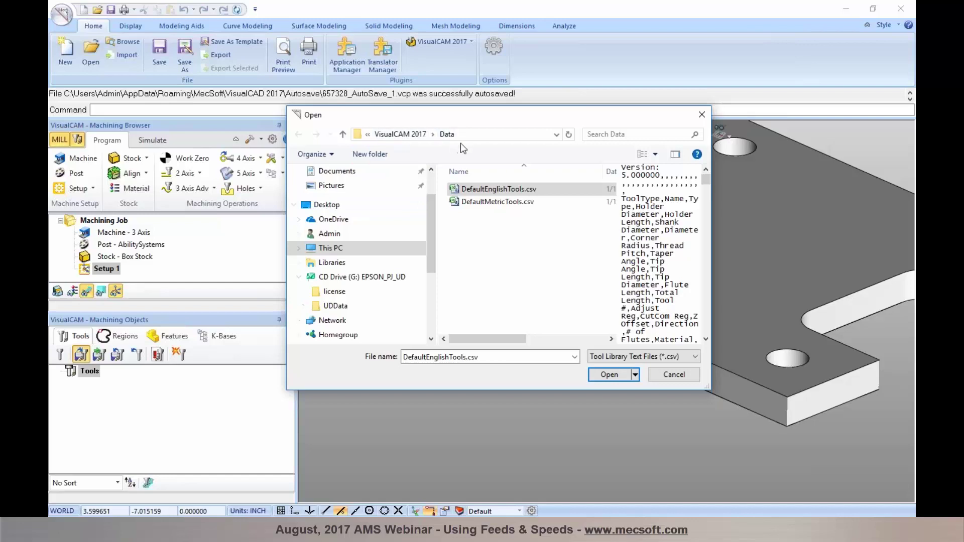
- Load the tool library DefaultEnglishTools.csv into the session
{"action": "left_click", "coordinate": [459, 192]}
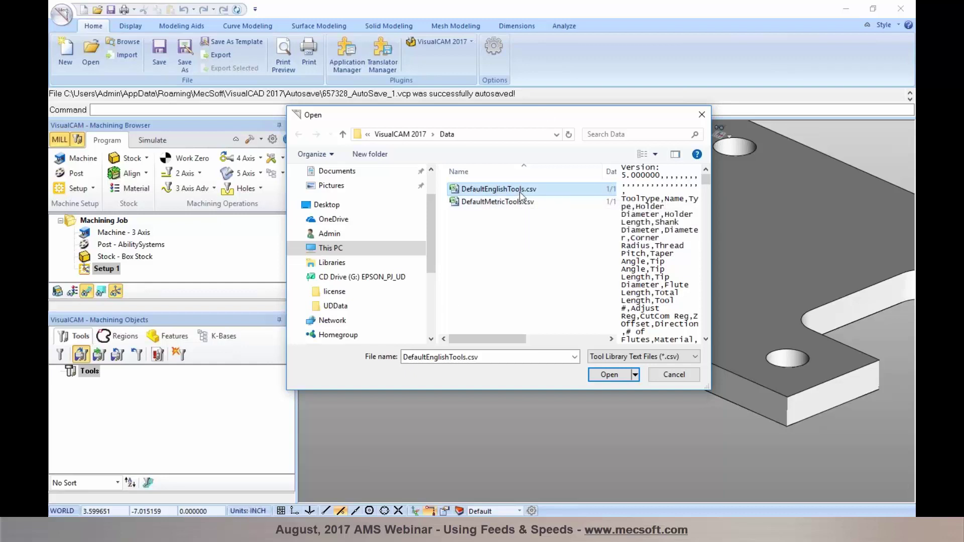
{"action": "left_click", "coordinate": [617, 377]}
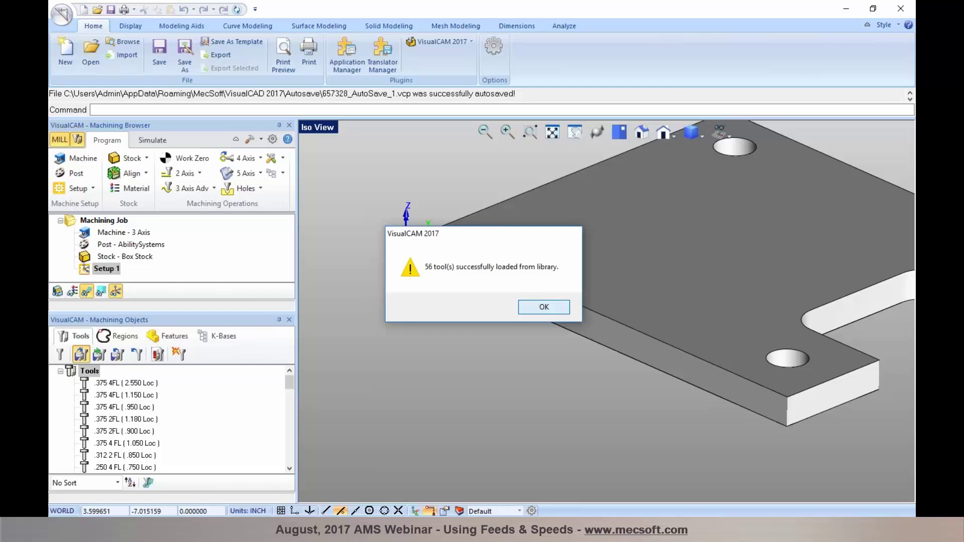
{"action": "left_click", "coordinate": [541, 308]}
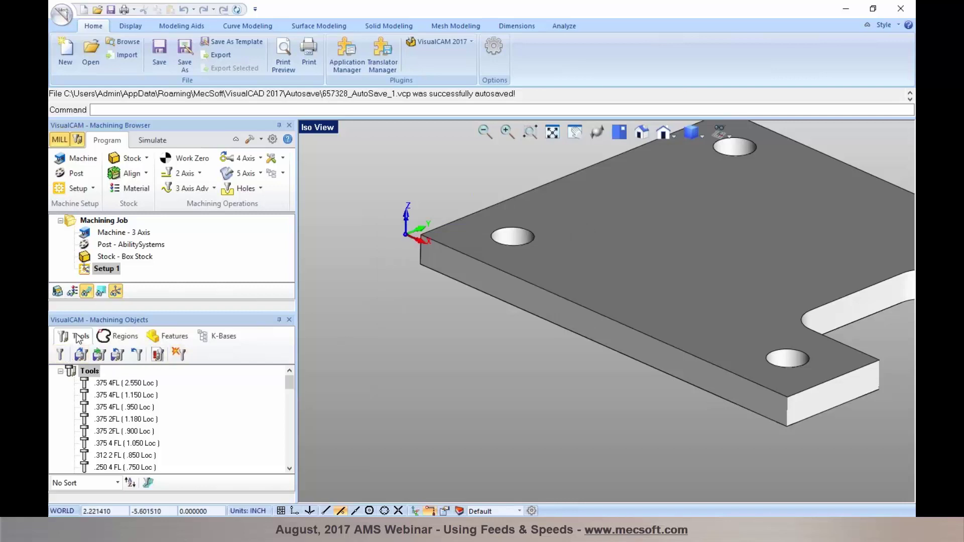
- Dock the Machining Objects browser as a full-height column beside the Machining Browser
{"action": "left_click_drag", "start_coordinate": [87, 323], "coordinate": [591, 311]}
{"action": "mouse_move", "coordinate": [530, 274]}
{"action": "left_mouse_down"}
{"action": "mouse_move", "coordinate": [531, 419]}
{"action": "mouse_move", "coordinate": [531, 276]}
{"action": "left_mouse_up"}
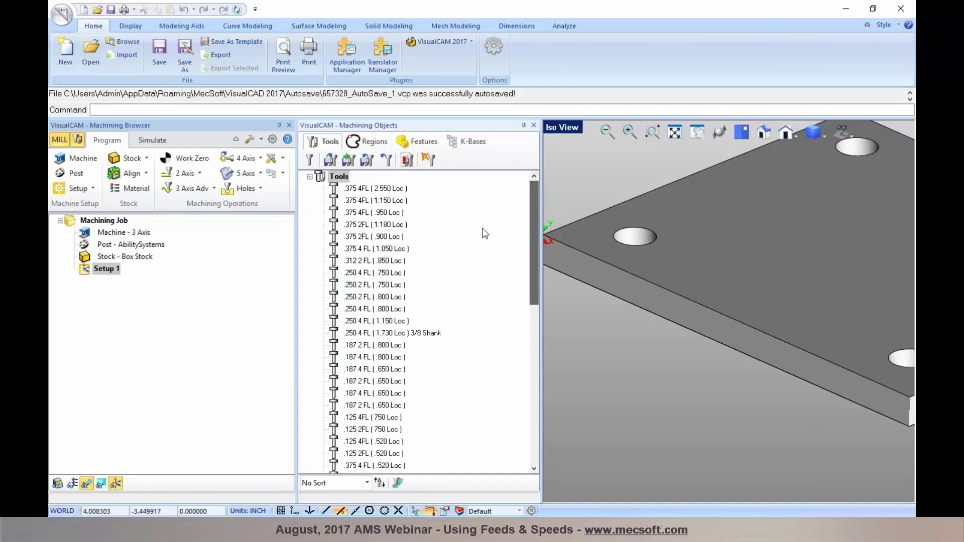
- Open the .375 4FL ( 2.550 Loc ) tool for editing and browse the session's tools by type, including ball, vee and taper mills
{"action": "double_click", "coordinate": [333, 188]}
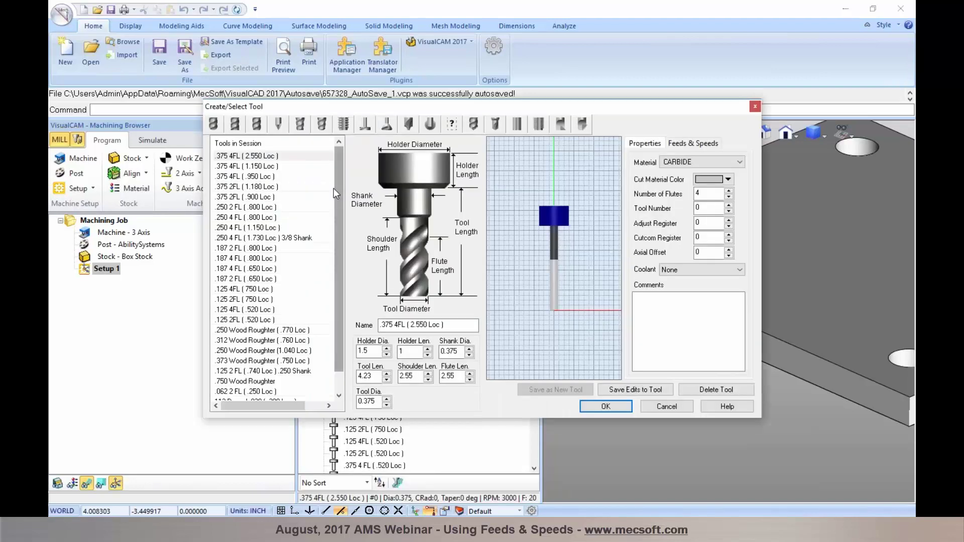
{"action": "left_click_drag", "start_coordinate": [338, 183], "coordinate": [339, 160]}
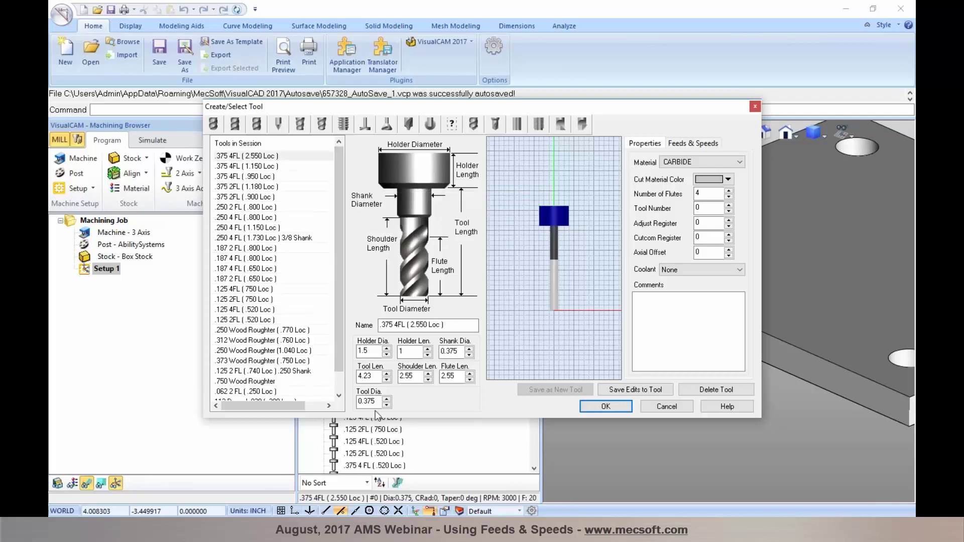
{"action": "left_click", "coordinate": [215, 126]}
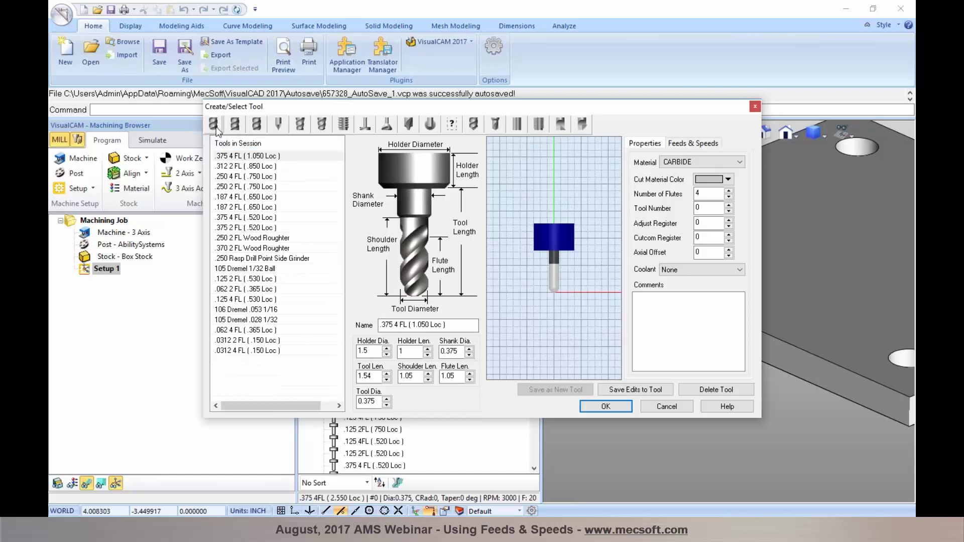
{"action": "left_click", "coordinate": [256, 125]}
{"action": "left_click", "coordinate": [278, 124]}
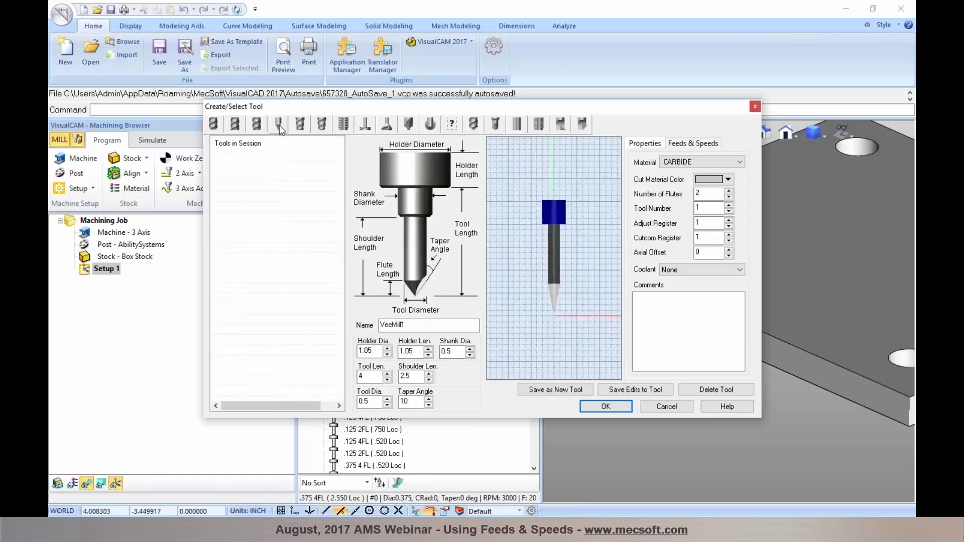
{"action": "left_click", "coordinate": [306, 128]}
{"action": "left_click", "coordinate": [346, 128]}
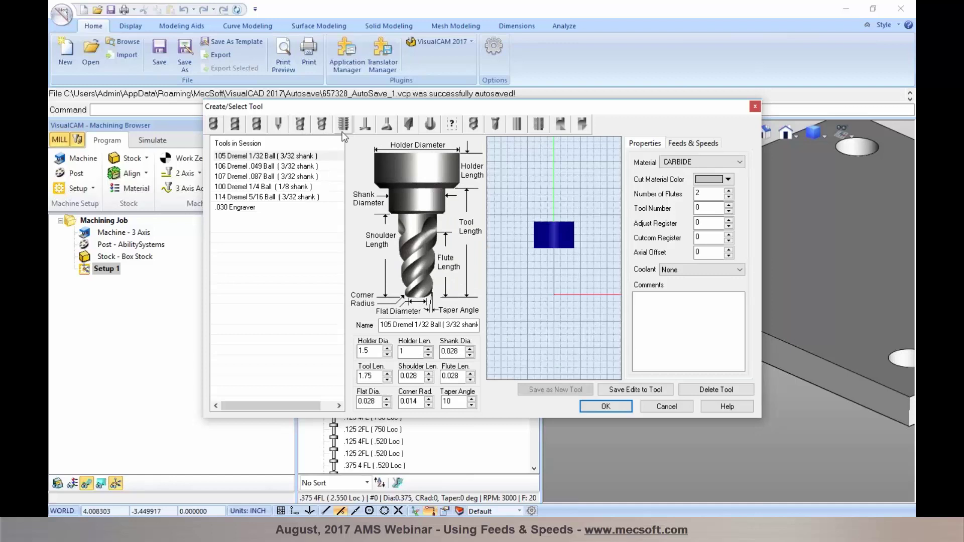
- Review the properties and feeds and speeds of the .375 4FL ( 2.550 Loc ) flat mill, and close the tool definition without changes
{"action": "left_click", "coordinate": [237, 126]}
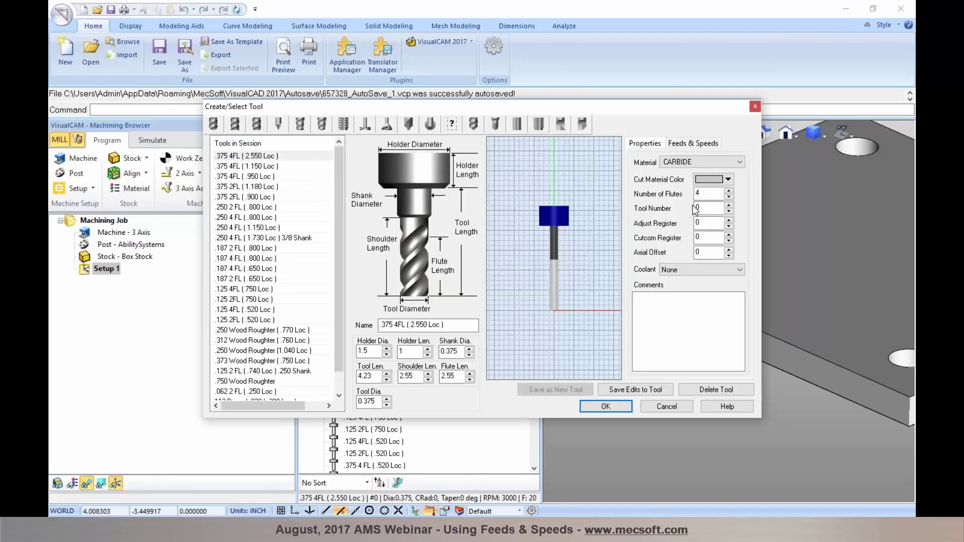
{"action": "left_click", "coordinate": [684, 145]}
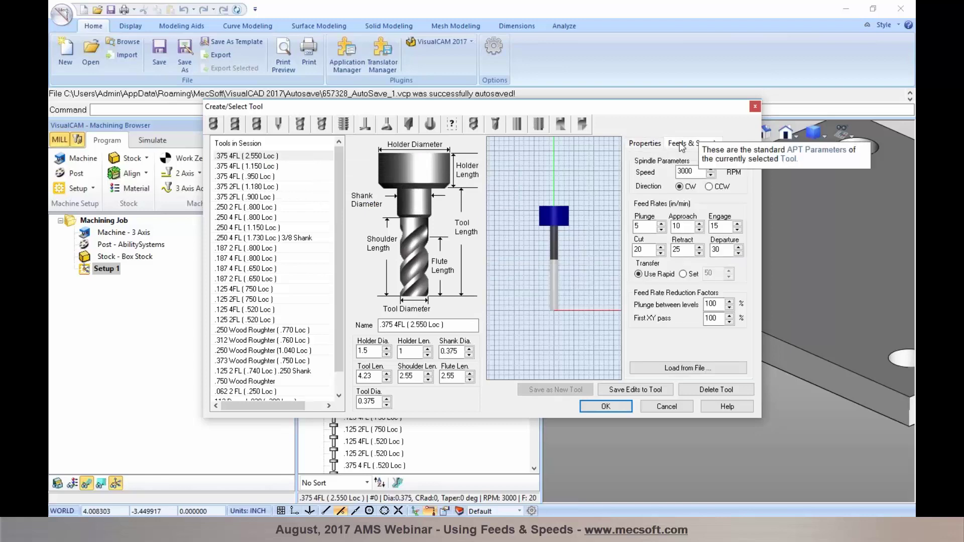
{"action": "left_click", "coordinate": [648, 145]}
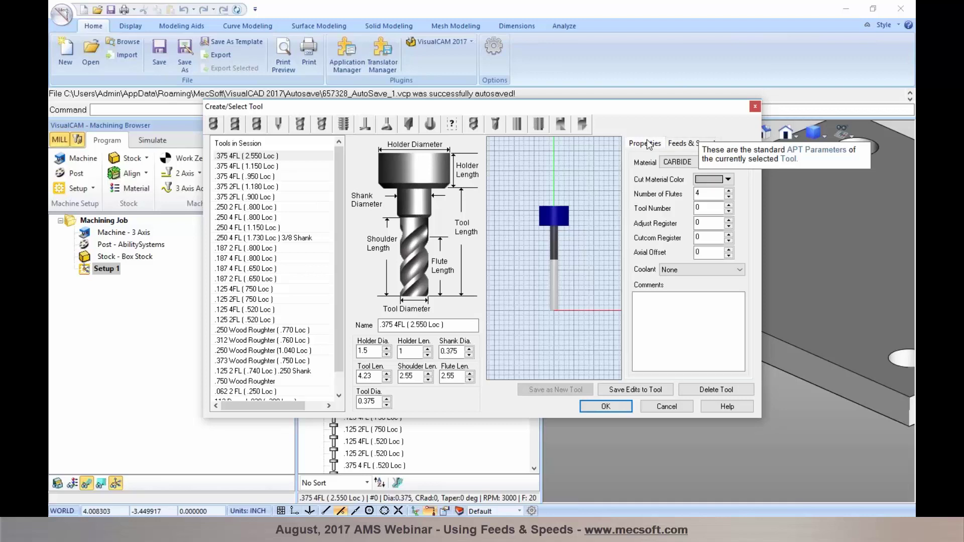
{"action": "left_click", "coordinate": [696, 144]}
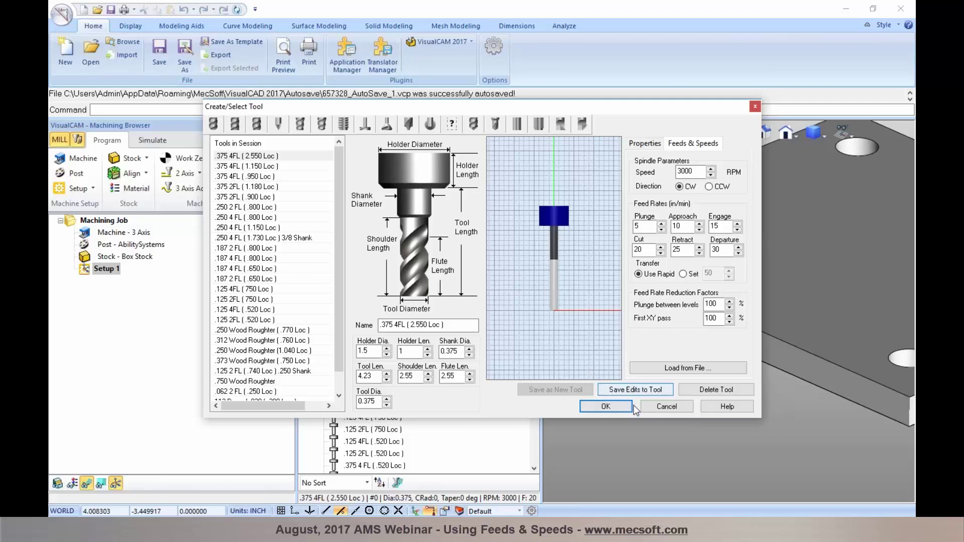
{"action": "left_click", "coordinate": [650, 408]}
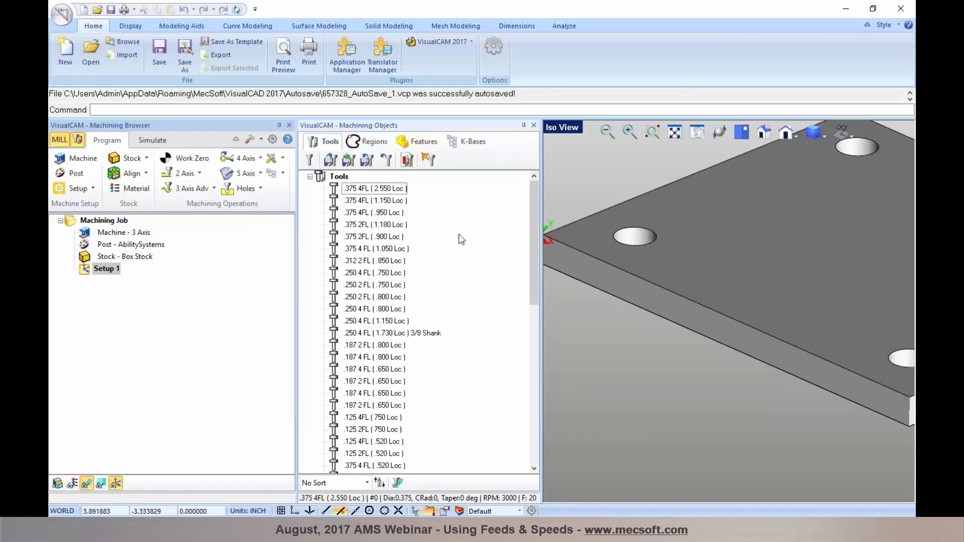
- Save the session's tools as the knowledge base library Tools-Al in the Data folder and unload the tools from the session
{"action": "left_click", "coordinate": [369, 165]}
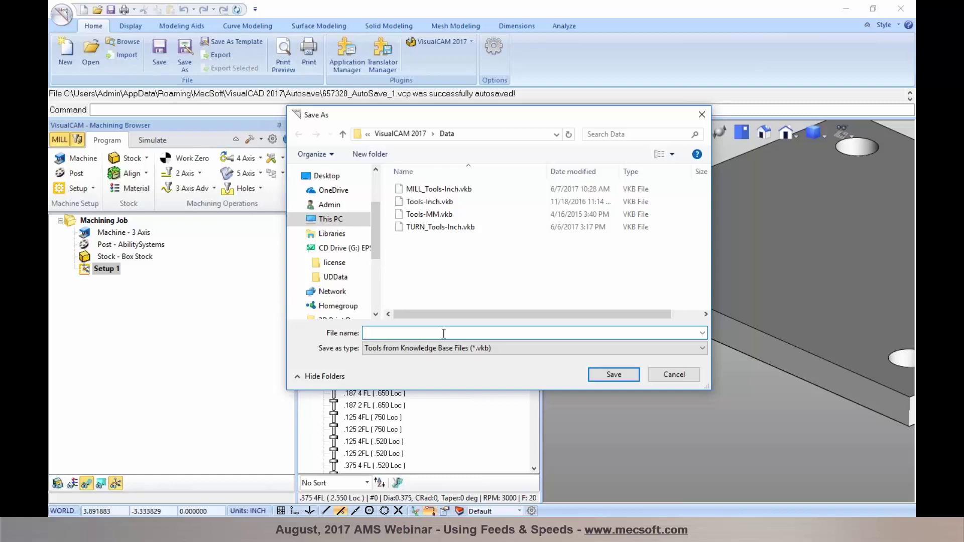
{"action": "type", "text": "Tools-"}
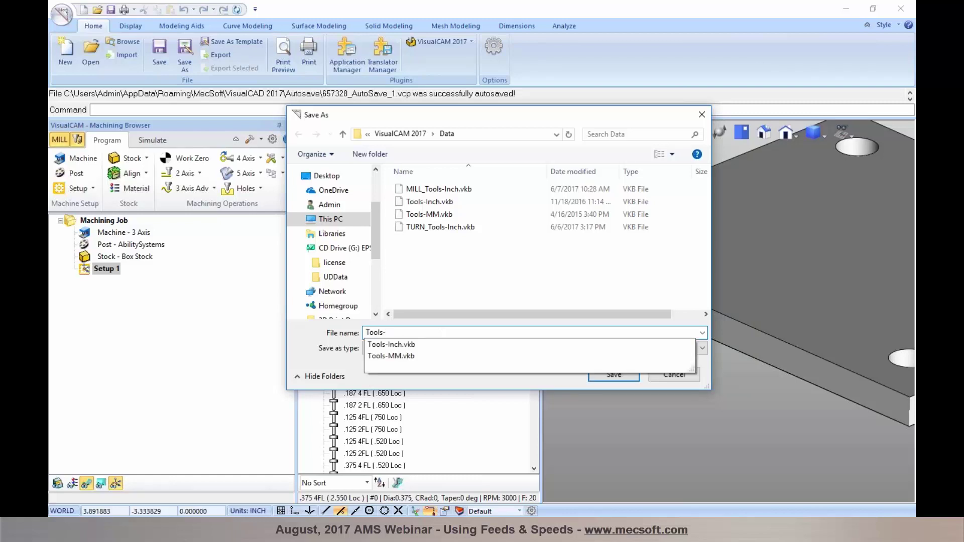
{"action": "type", "text": "A"}
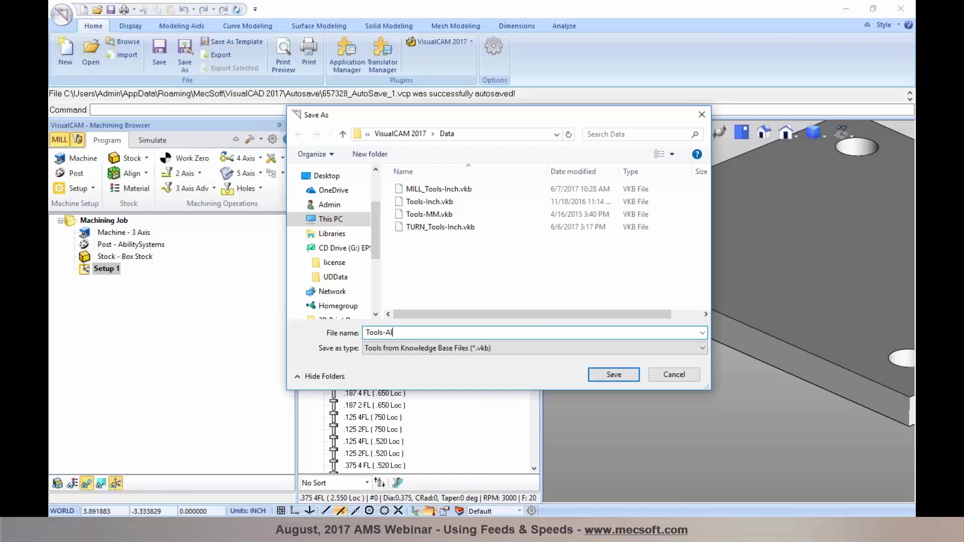
{"action": "type", "text": "l"}
{"action": "left_click", "coordinate": [626, 376]}
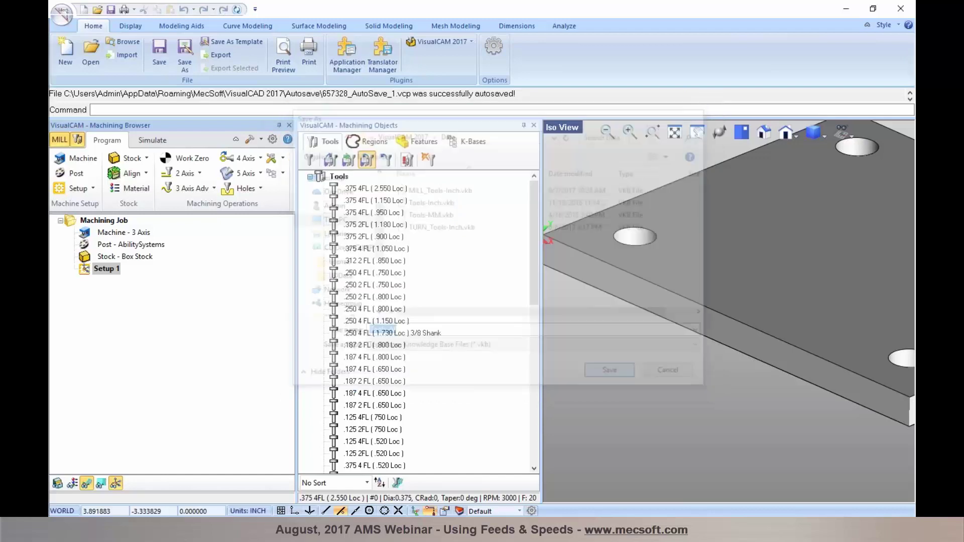
{"action": "left_click", "coordinate": [537, 307]}
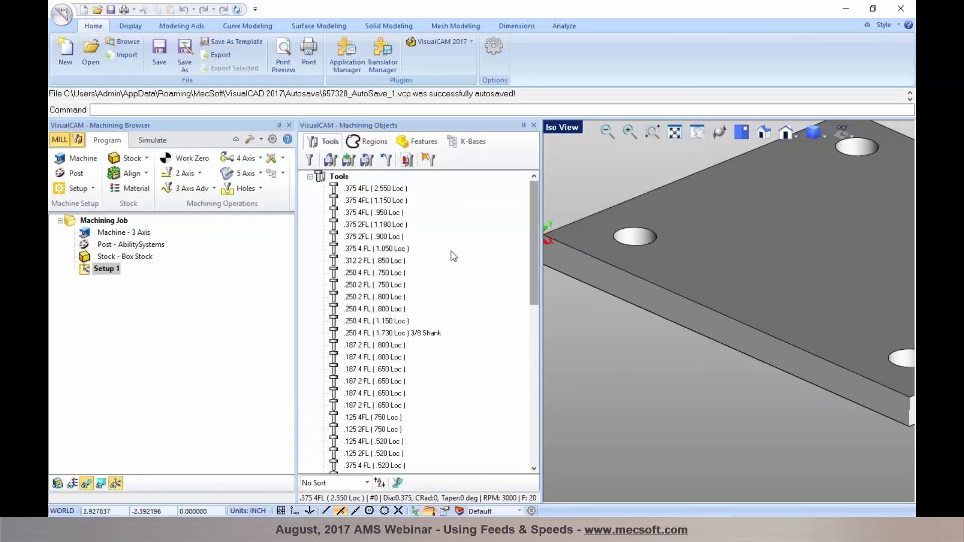
{"action": "left_click", "coordinate": [325, 178]}
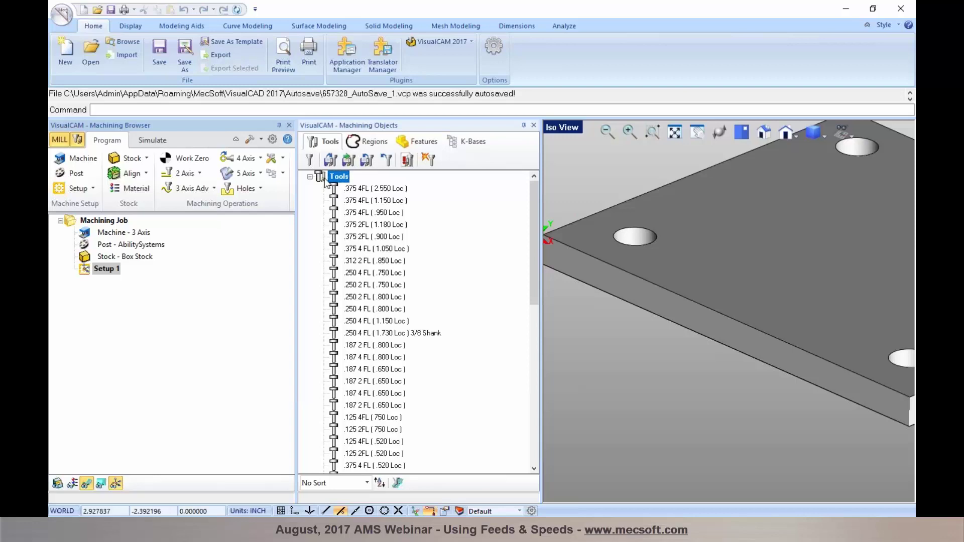
{"action": "double_click", "coordinate": [324, 178]}
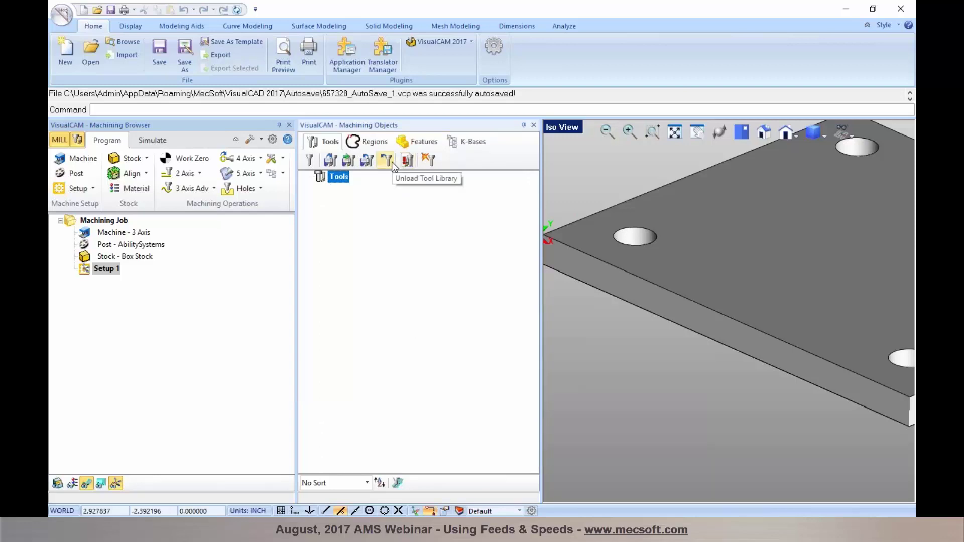
- Create a 0.5 inch flat mill named FLAT 1/2 IN, check its feeds and speeds, and save it as a new tool
{"action": "left_click", "coordinate": [309, 161]}
{"action": "left_click", "coordinate": [234, 123]}
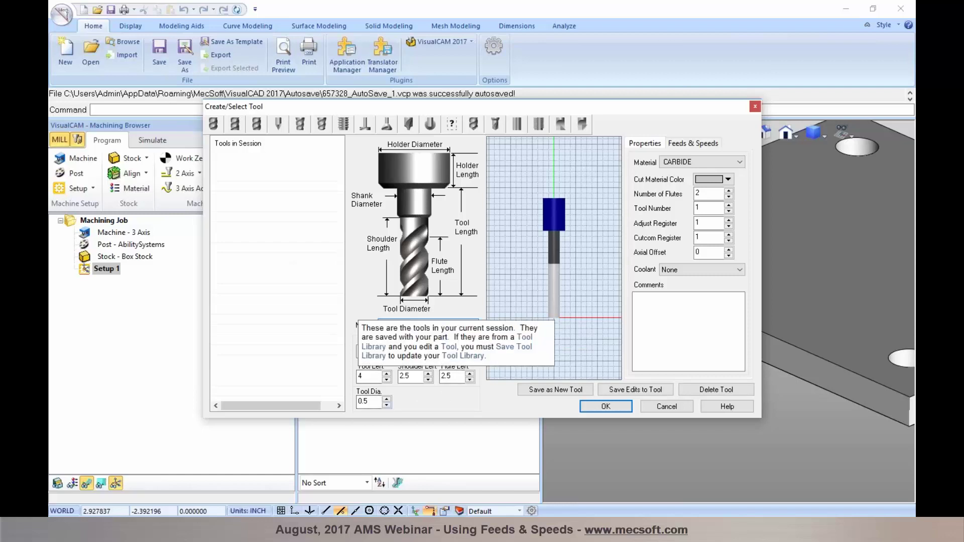
{"action": "type", "text": "1/2 IN"}
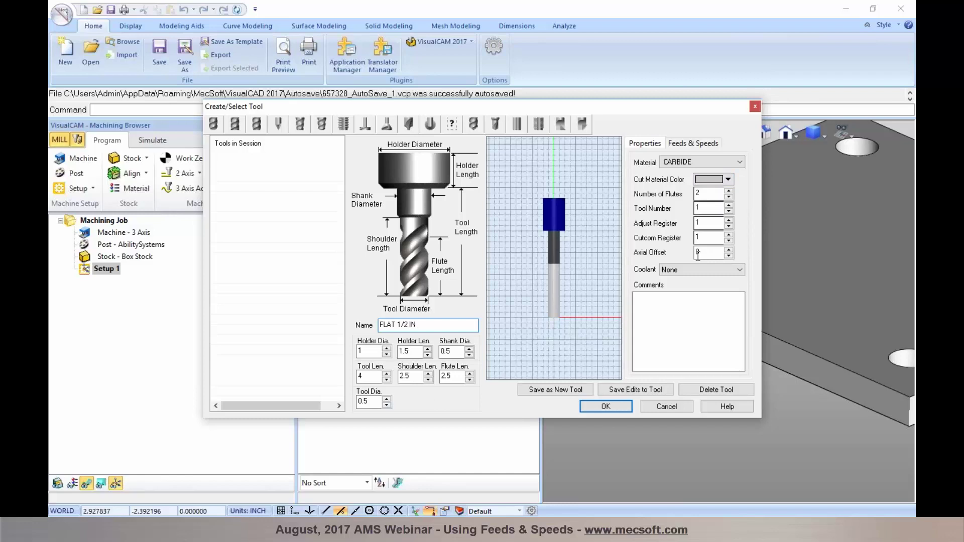
{"action": "left_click", "coordinate": [705, 145]}
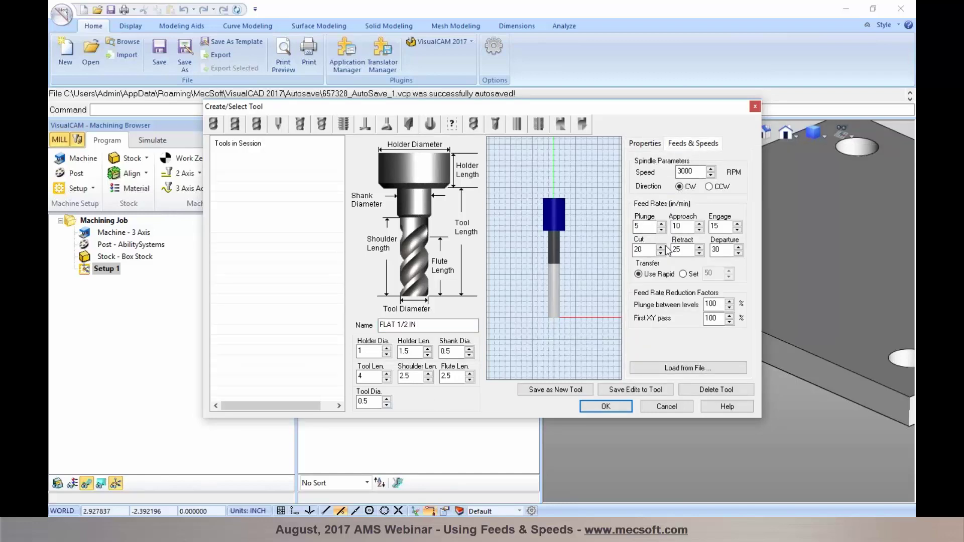
{"action": "mouse_move", "coordinate": [715, 283]}
{"action": "left_click", "coordinate": [565, 390]}
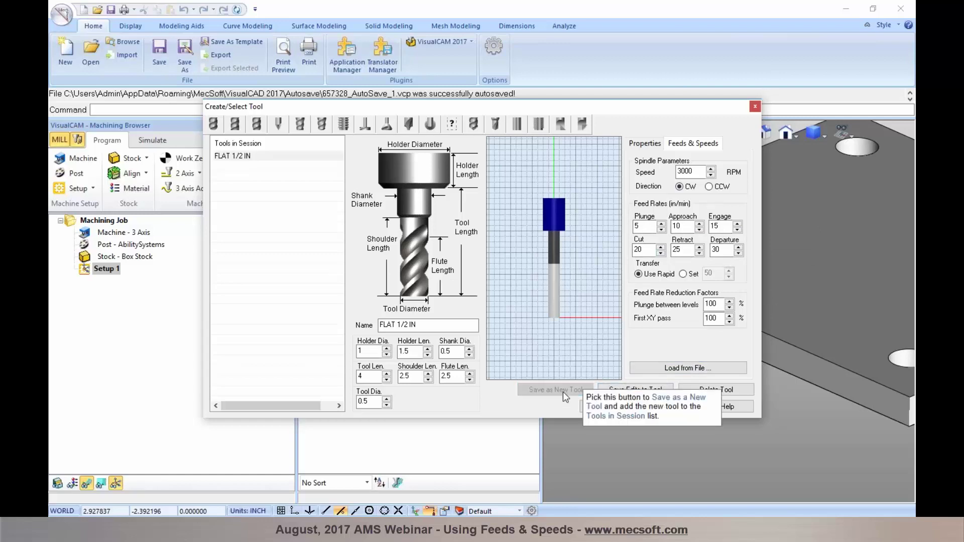
- Create a ball mill named BALL 1/4 IN with a 0.25 inch tool diameter and save it as a new tool
{"action": "left_click", "coordinate": [215, 126]}
{"action": "left_click", "coordinate": [412, 325]}
{"action": "key", "text": "BackSpace"}
{"action": "key", "text": "BackSpace"}
{"action": "key", "text": "BackSpace"}
{"action": "key", "text": "BackSpace"}
{"action": "key", "text": "BackSpace"}
{"action": "key", "text": "BackSpace"}
{"action": "key", "text": "BackSpace"}
{"action": "key", "text": "BackSpace"}
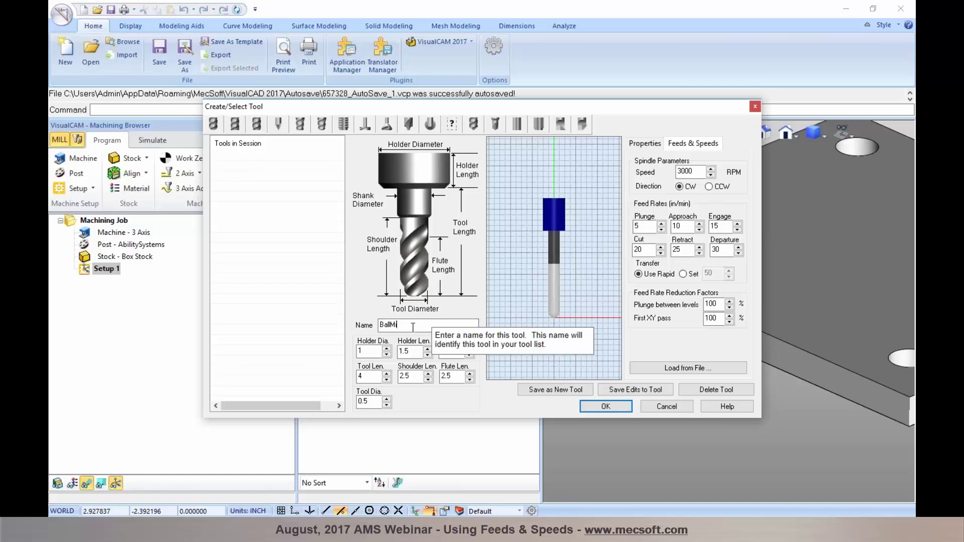
{"action": "type", "text": "ALL 1/4 IN"}
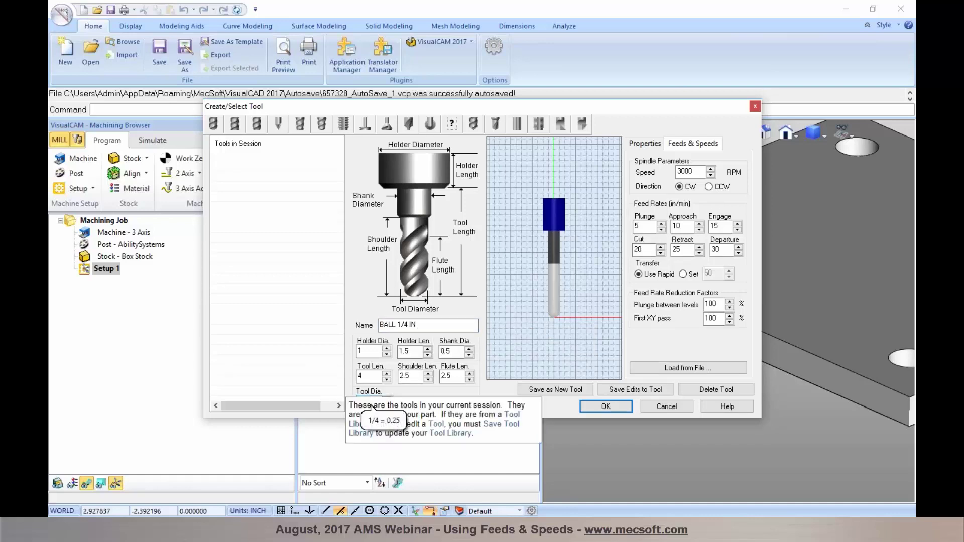
{"action": "left_click", "coordinate": [374, 401]}
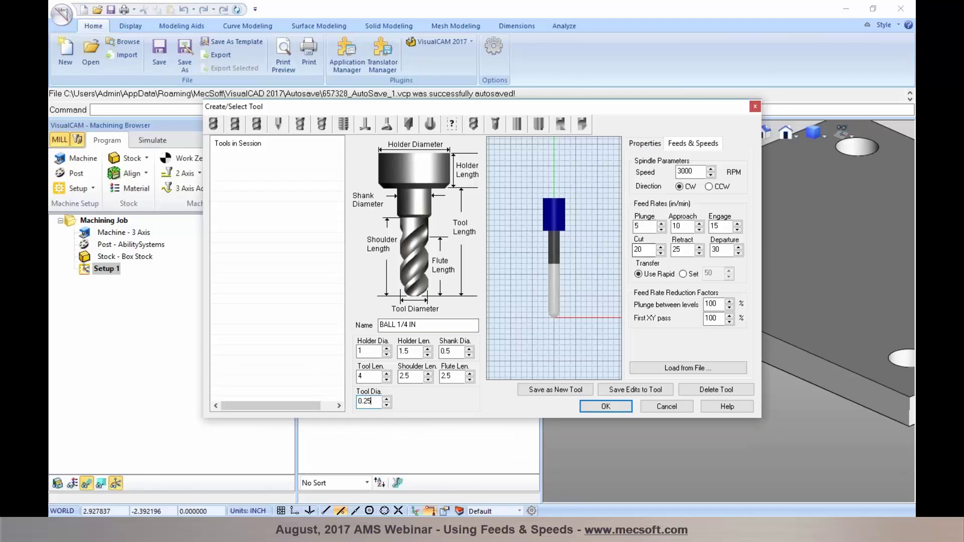
{"action": "left_click", "coordinate": [645, 144]}
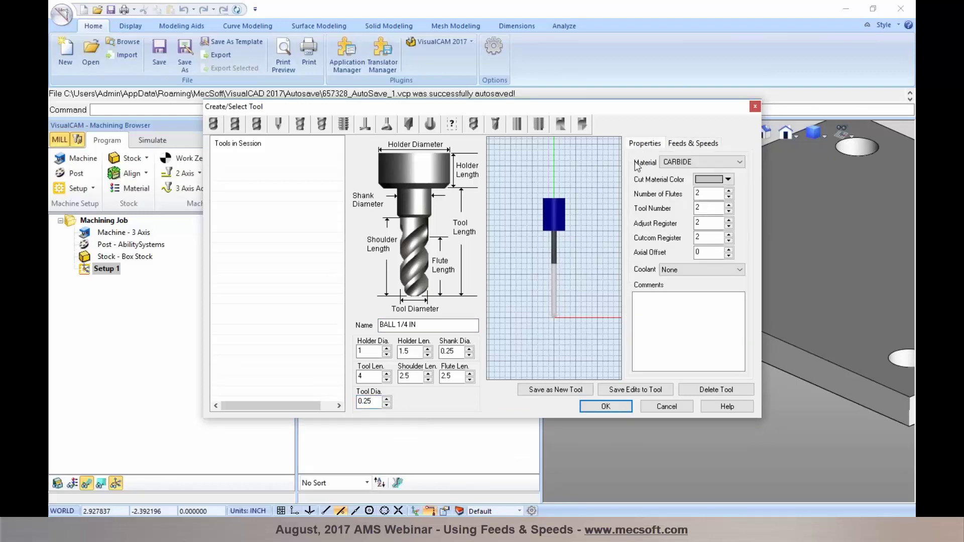
{"action": "left_click", "coordinate": [573, 390]}
{"action": "left_click", "coordinate": [603, 407]}
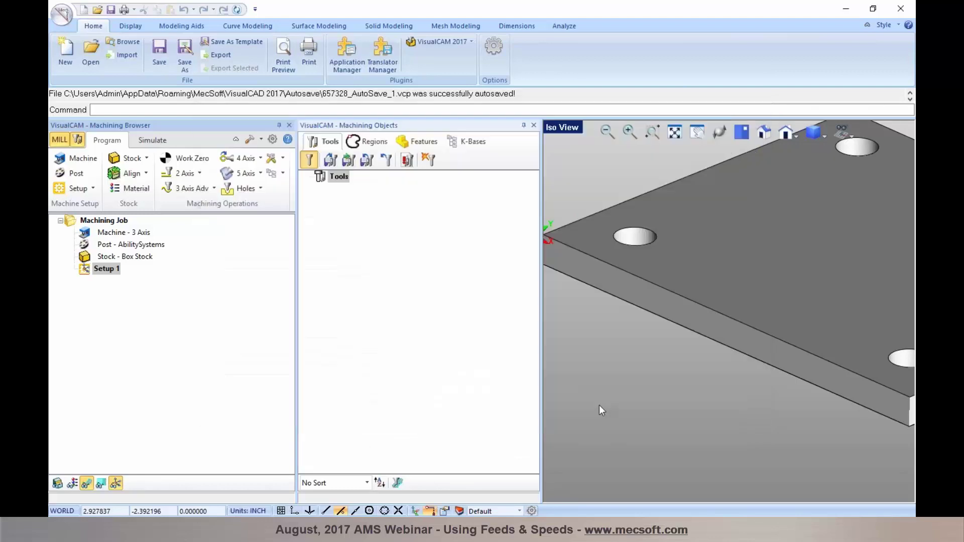
- Save the flat and ball mills to the existing library Tools-Al.vkb, overwriting the file
{"action": "left_click", "coordinate": [367, 160]}
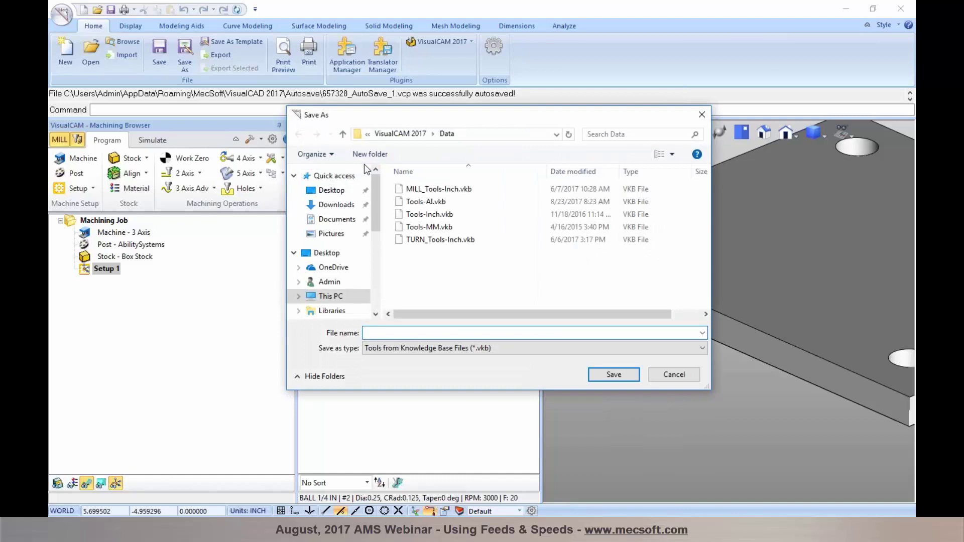
{"action": "left_click", "coordinate": [402, 202]}
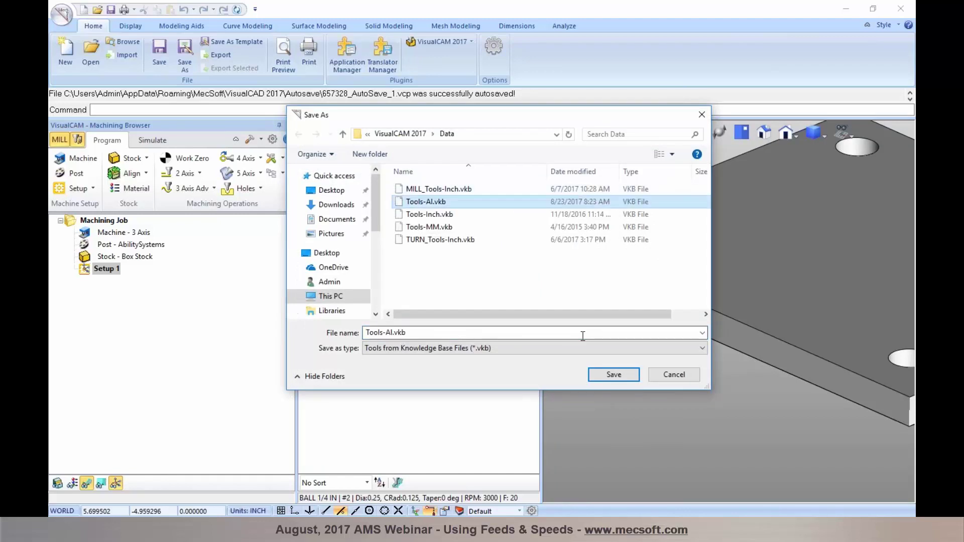
{"action": "left_click", "coordinate": [606, 373]}
{"action": "left_click", "coordinate": [517, 268]}
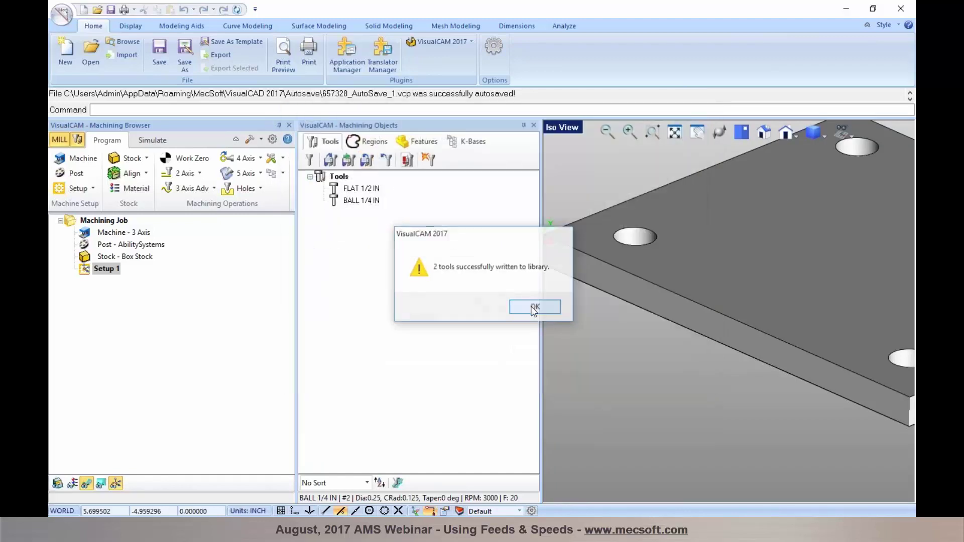
{"action": "left_click", "coordinate": [524, 306]}
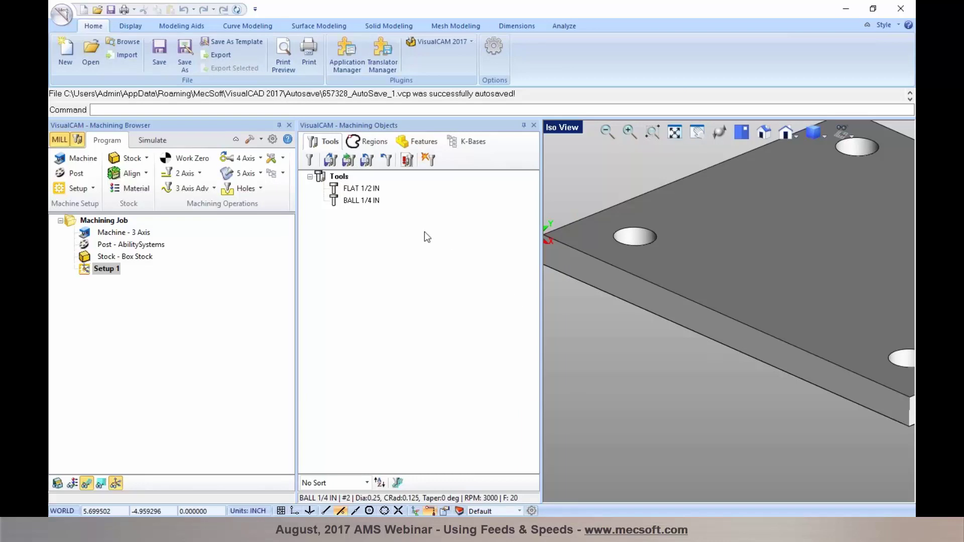
- Load the knowledge base tool library Tools-Al.vkb, replacing the session's existing tools of the same name
{"action": "left_click", "coordinate": [328, 163]}
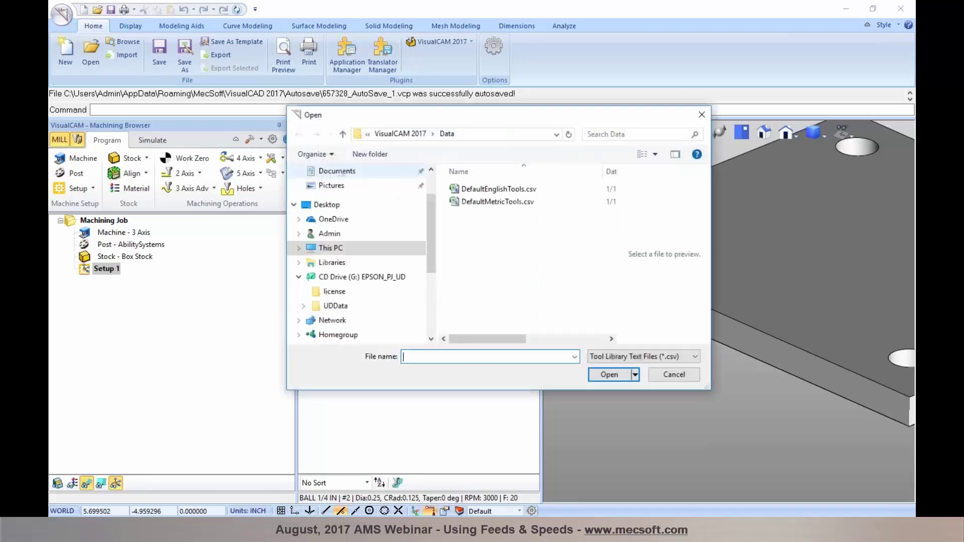
{"action": "left_click", "coordinate": [601, 356]}
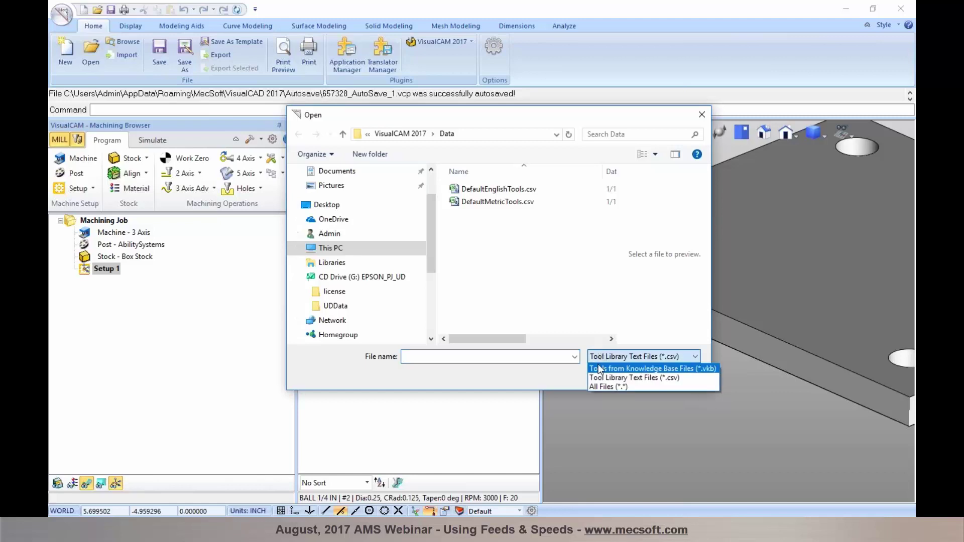
{"action": "left_click", "coordinate": [602, 369]}
{"action": "left_click", "coordinate": [475, 202]}
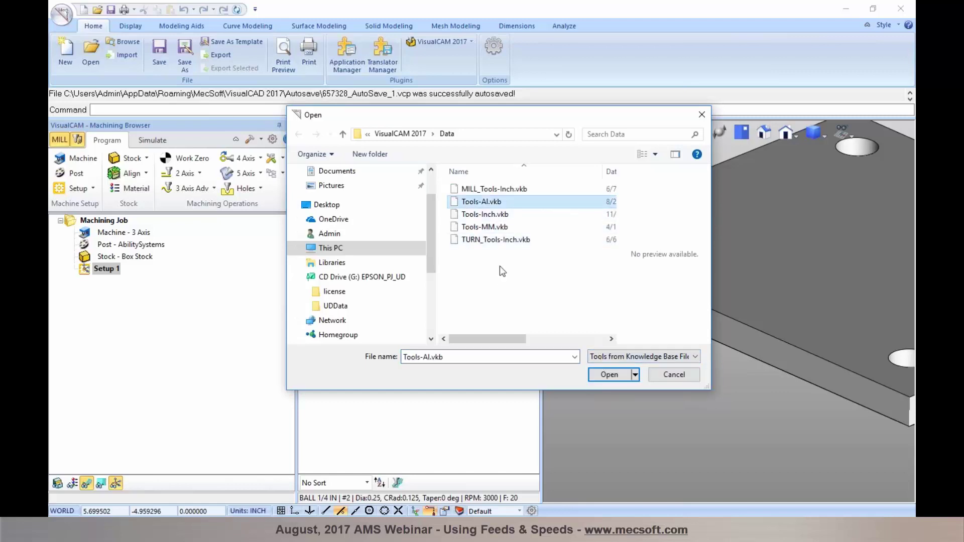
{"action": "left_click", "coordinate": [607, 375]}
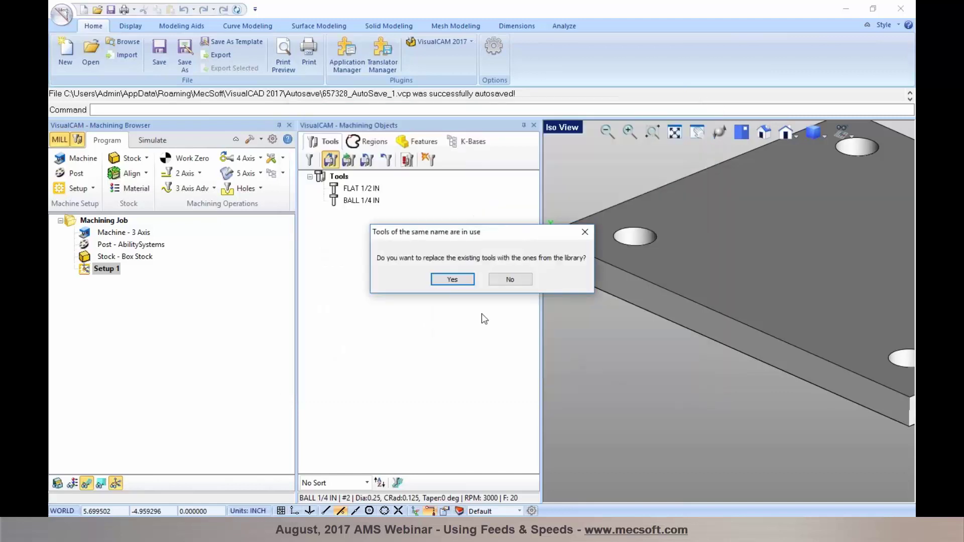
{"action": "left_click", "coordinate": [458, 281]}
{"action": "left_click", "coordinate": [543, 305]}
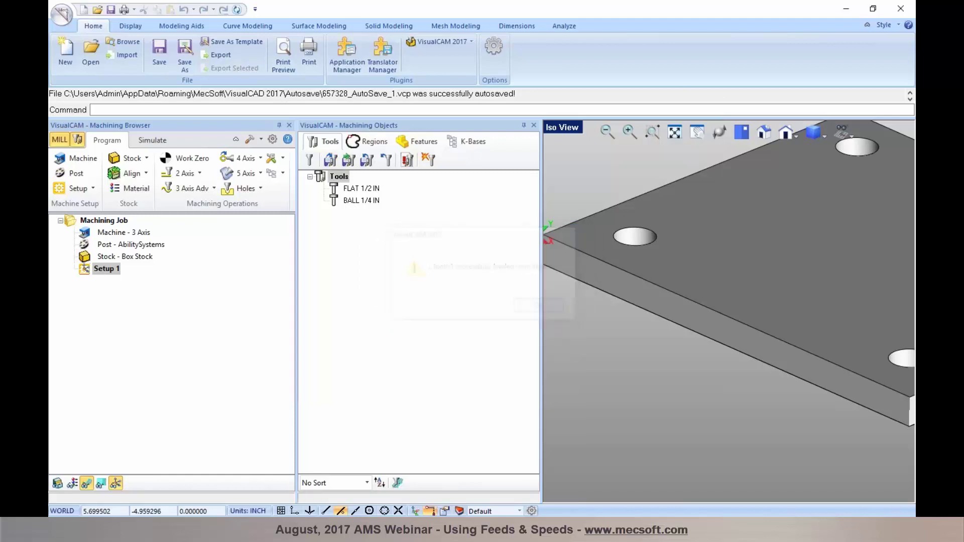
- Start a new empty part file without saving the changes to the current one
{"action": "left_click", "coordinate": [61, 54]}
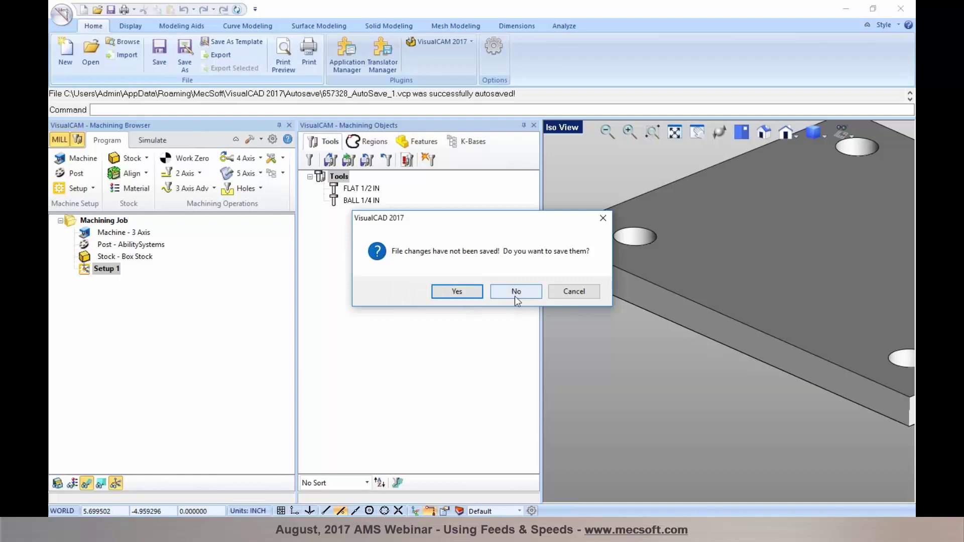
{"action": "left_click", "coordinate": [515, 291]}
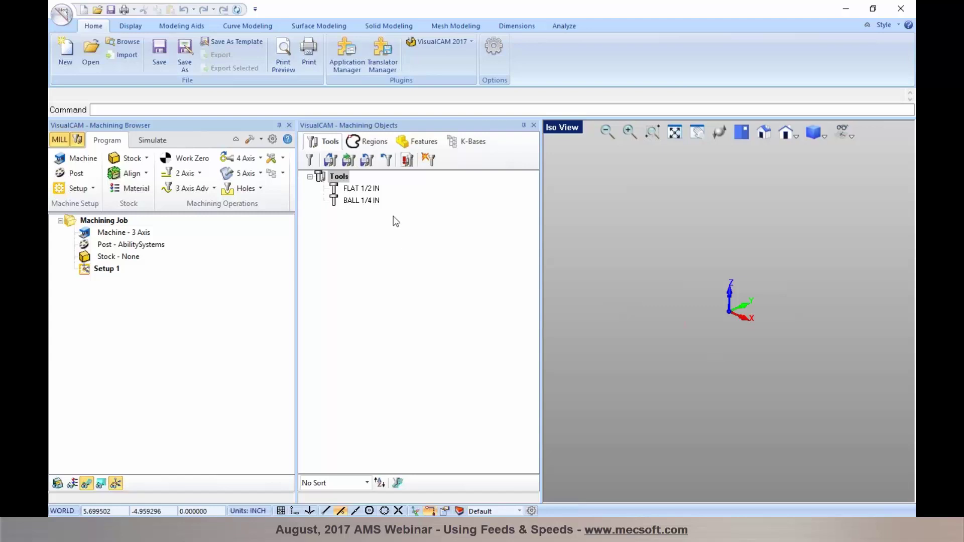
- Review the cutting tools preferences for the default tool library and for loading the last library on startup
{"action": "left_click", "coordinate": [272, 140]}
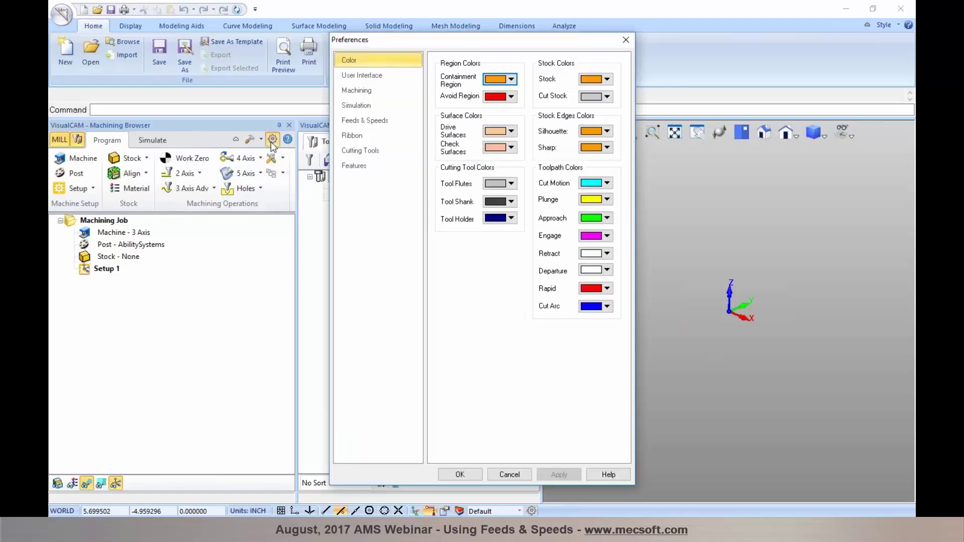
{"action": "left_click", "coordinate": [346, 155]}
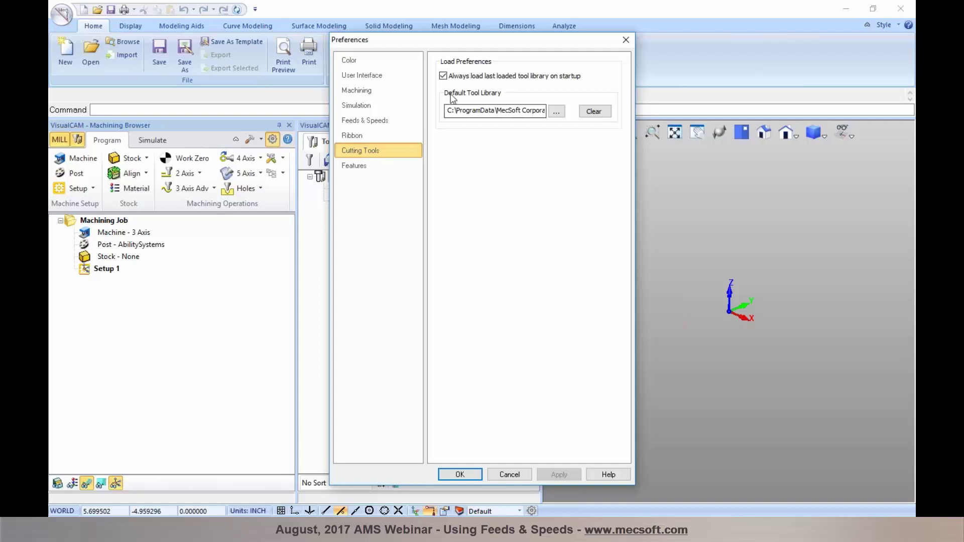
{"action": "mouse_move", "coordinate": [479, 78]}
{"action": "mouse_move", "coordinate": [566, 86]}
{"action": "left_click", "coordinate": [455, 473]}
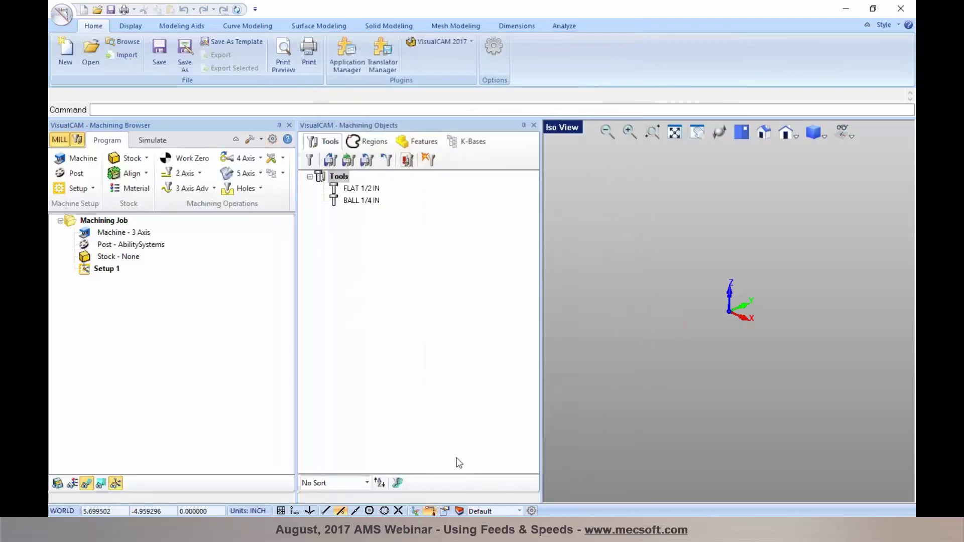
- Review the properties and feeds and speeds of the FLAT 1/2 IN tool without editing it, and switch to the presentation slides
{"action": "double_click", "coordinate": [340, 191]}
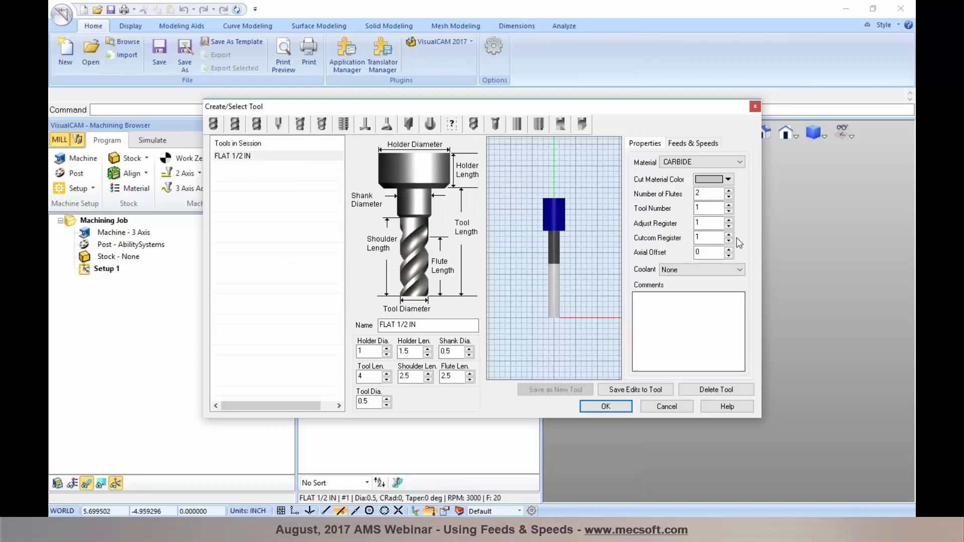
{"action": "left_click", "coordinate": [701, 144]}
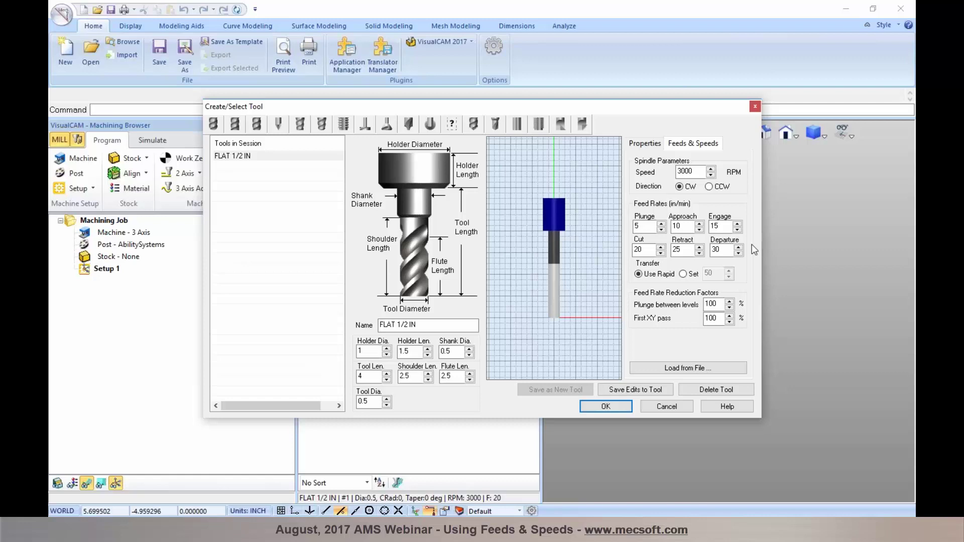
{"action": "left_click", "coordinate": [658, 408]}
{"action": "left_click", "coordinate": [667, 406]}
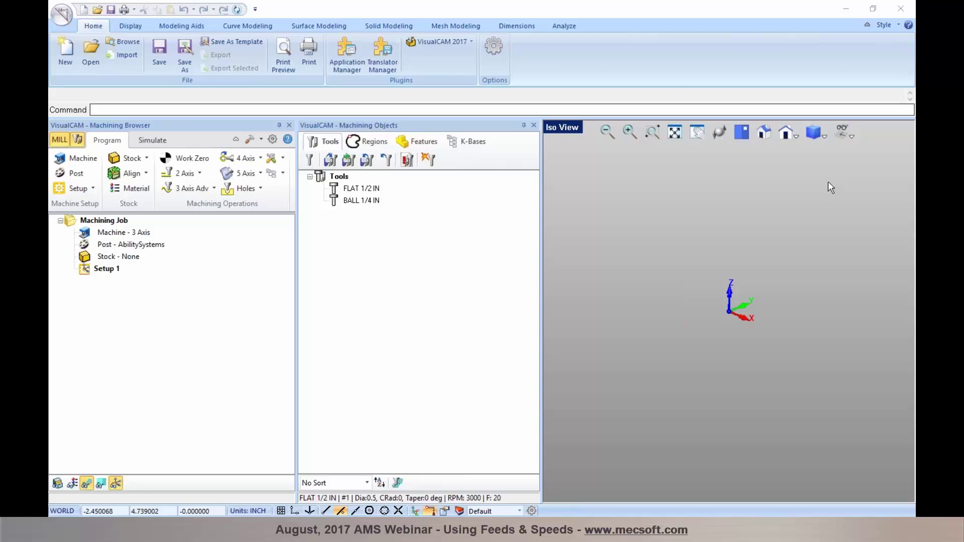
{"action": "key", "text": "alt+Tab"}
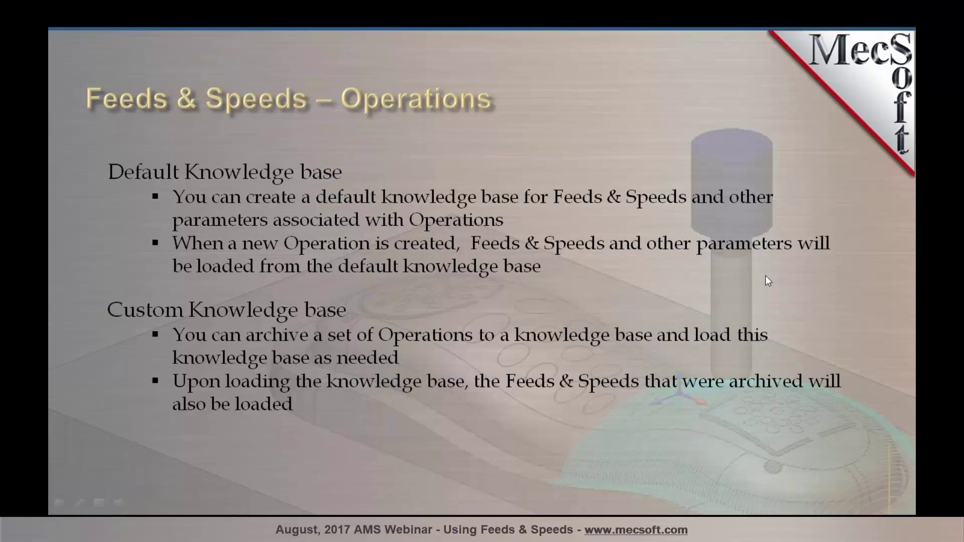
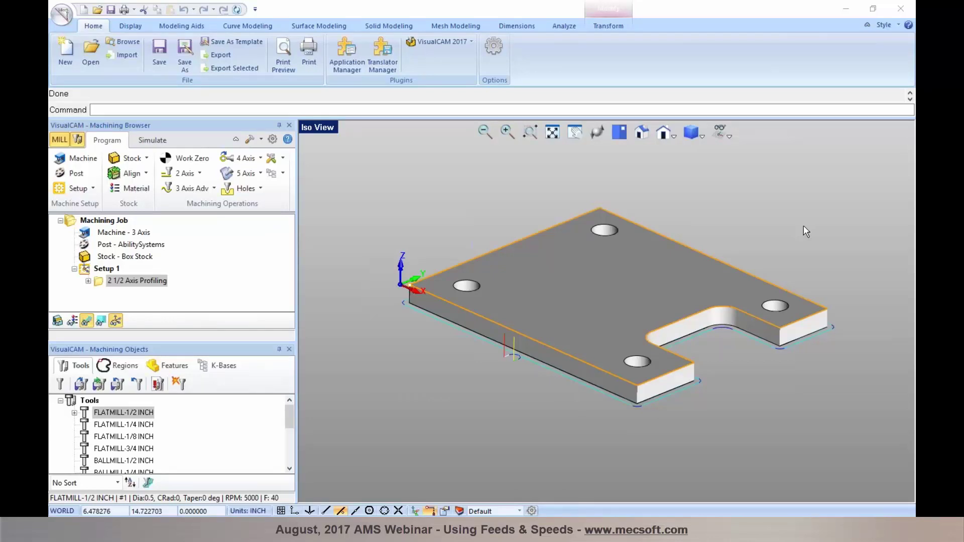
- Inspect the tool and the feeds and speeds of the 2 1/2 Axis Profiling operation and regenerate its toolpath
{"action": "left_click", "coordinate": [756, 251]}
{"action": "scroll", "coordinate": [501, 346], "scroll_direction": "up", "scroll_amount": 1}
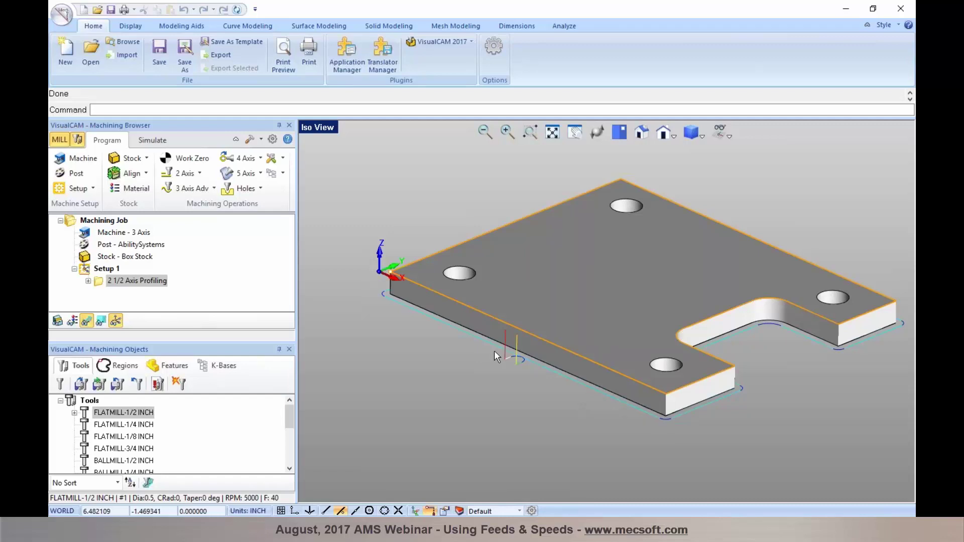
{"action": "left_click", "coordinate": [95, 284]}
{"action": "double_click", "coordinate": [95, 282]}
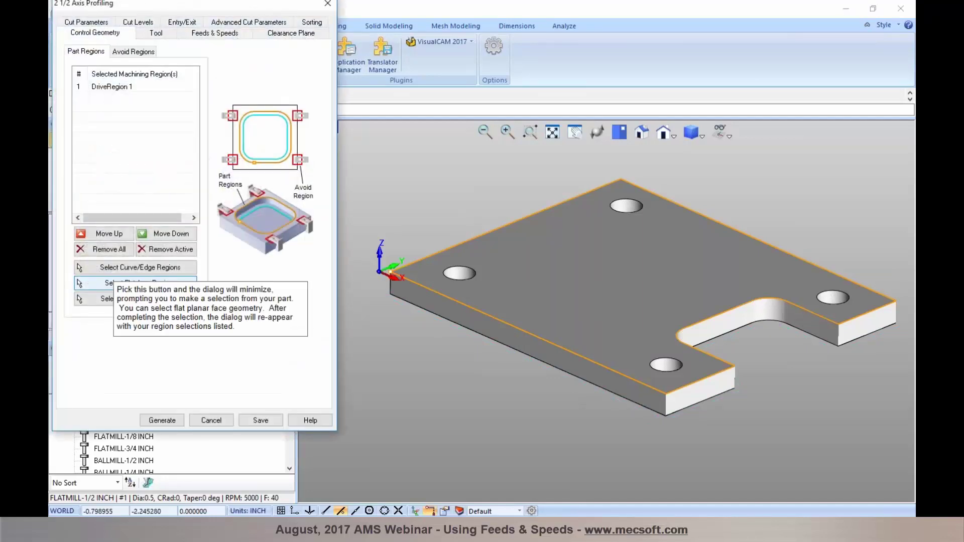
{"action": "left_click_drag", "start_coordinate": [224, 5], "coordinate": [233, 42]}
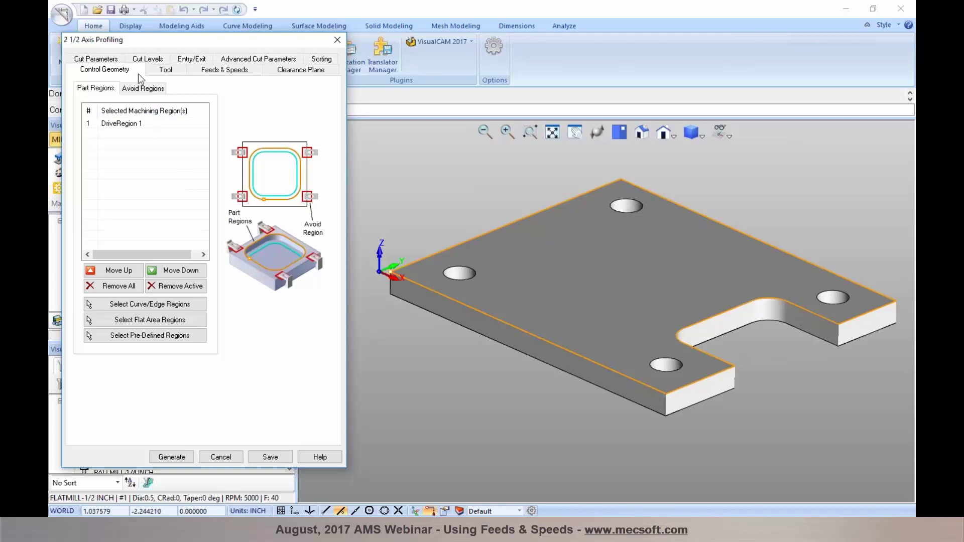
{"action": "left_click", "coordinate": [221, 70]}
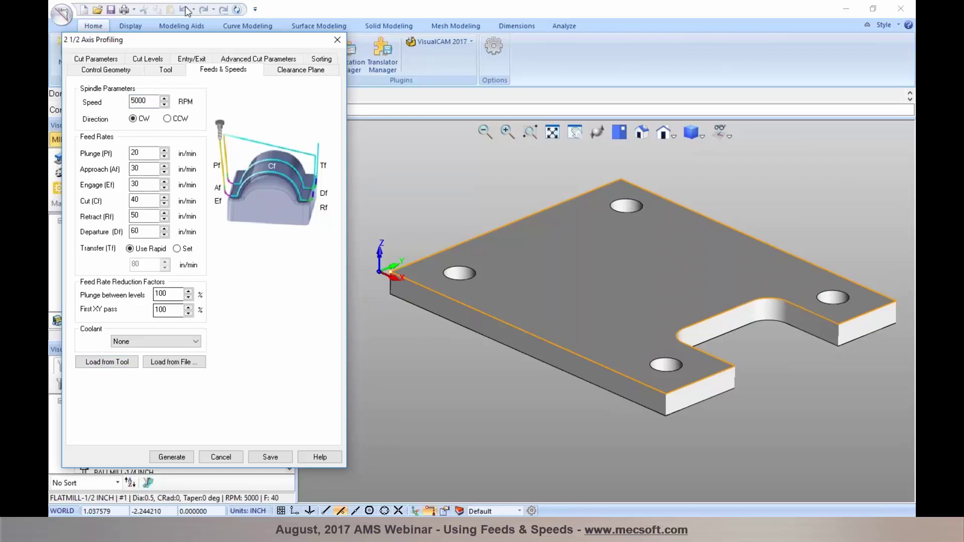
{"action": "left_click", "coordinate": [162, 71]}
{"action": "left_click", "coordinate": [202, 69]}
{"action": "left_click", "coordinate": [170, 457]}
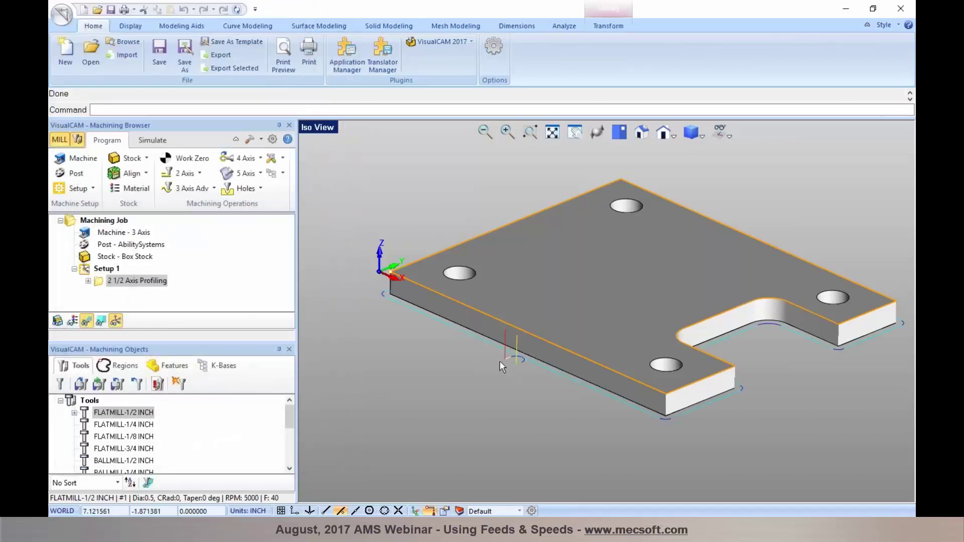
- Set the arc fitting tolerance of the 2 1/2 Axis Profiling operation to 0.002 and regenerate the toolpath
{"action": "left_click", "coordinate": [100, 283]}
{"action": "double_click", "coordinate": [100, 282]}
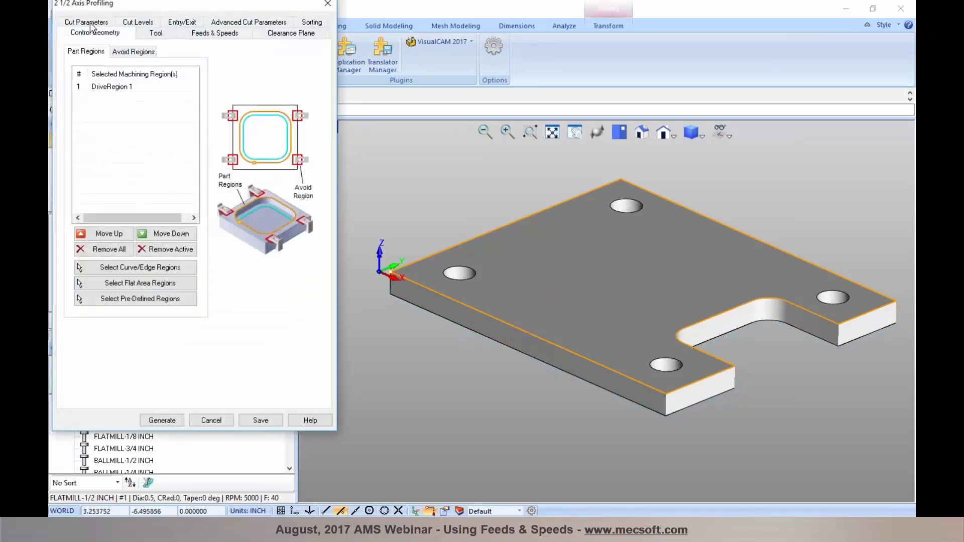
{"action": "left_click", "coordinate": [94, 26]}
{"action": "left_click", "coordinate": [215, 22]}
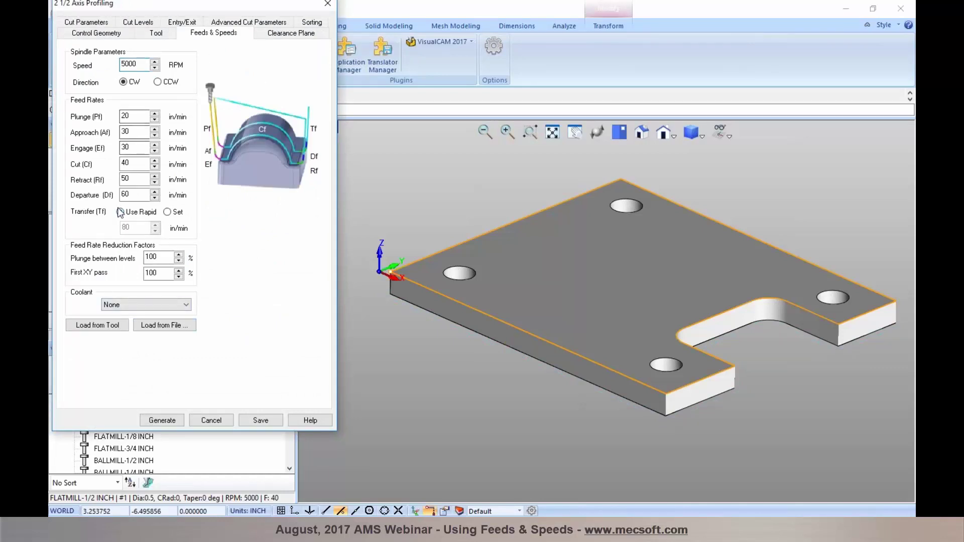
{"action": "left_click", "coordinate": [92, 24]}
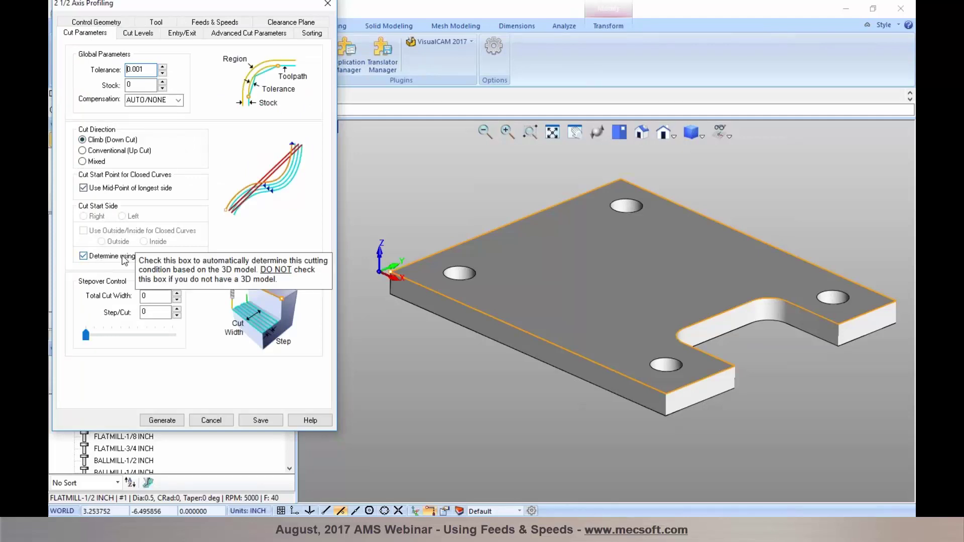
{"action": "left_click", "coordinate": [232, 34]}
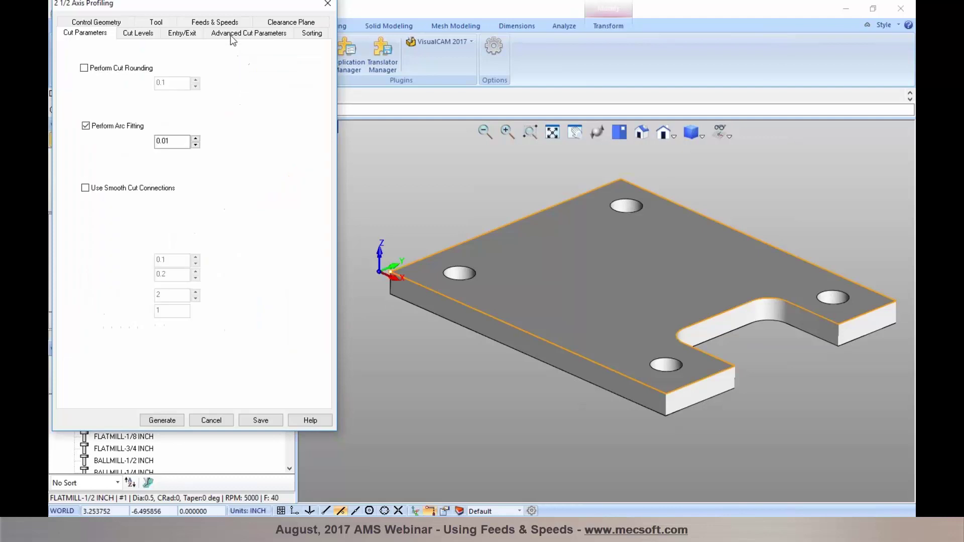
{"action": "left_click", "coordinate": [167, 141]}
{"action": "type", "text": "02"}
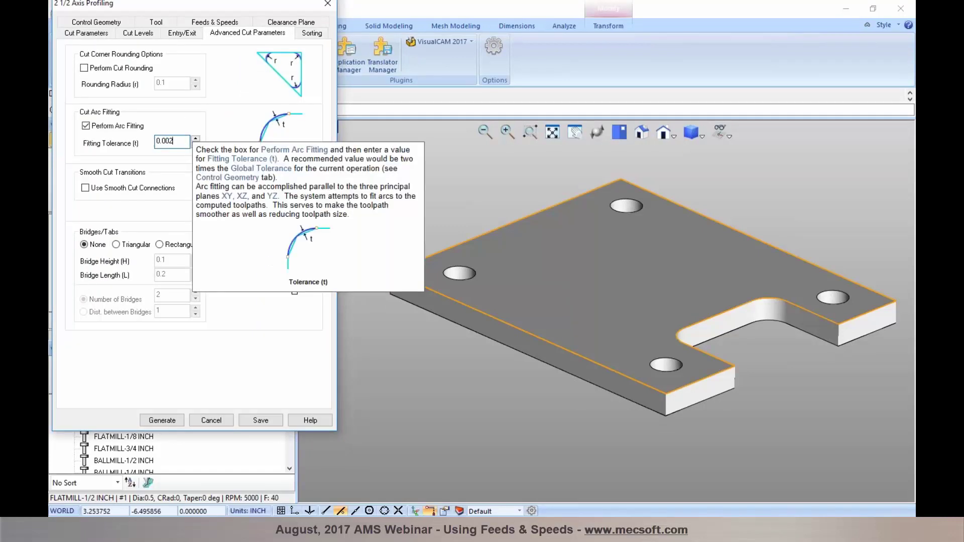
{"action": "left_click", "coordinate": [162, 420]}
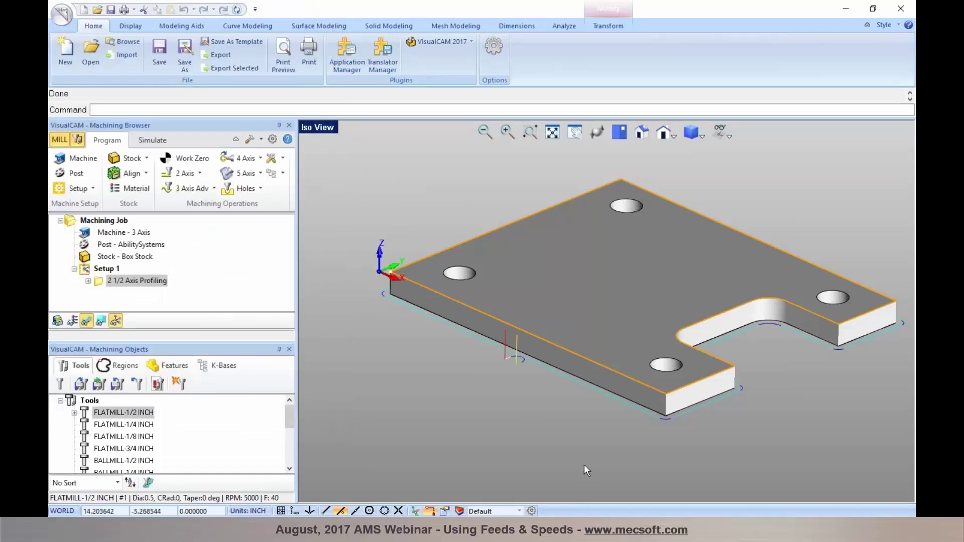
- Save the 2 1/2 Axis Profiling operation's parameters as defaults in a knowledge base file named DefaultKB1.vkb
{"action": "left_click", "coordinate": [102, 283]}
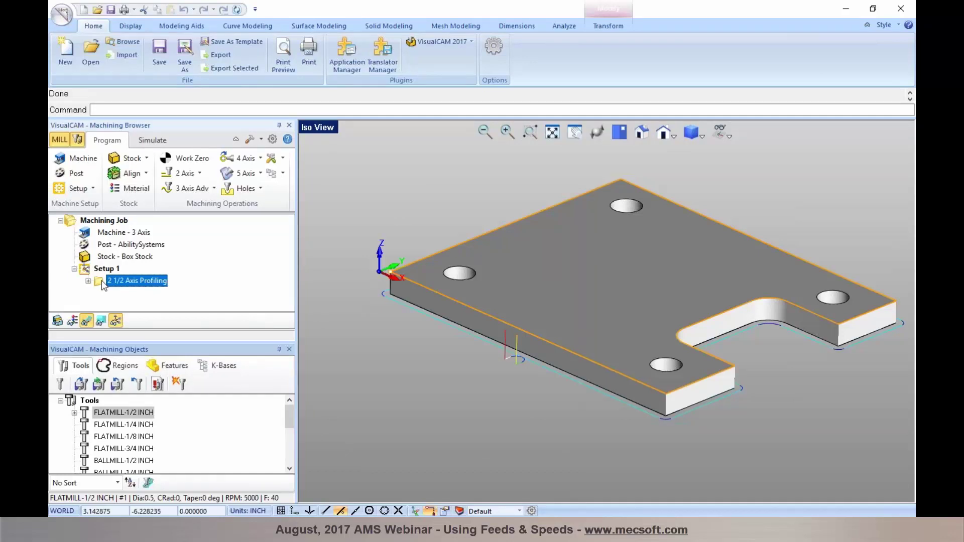
{"action": "right_click", "coordinate": [101, 281]}
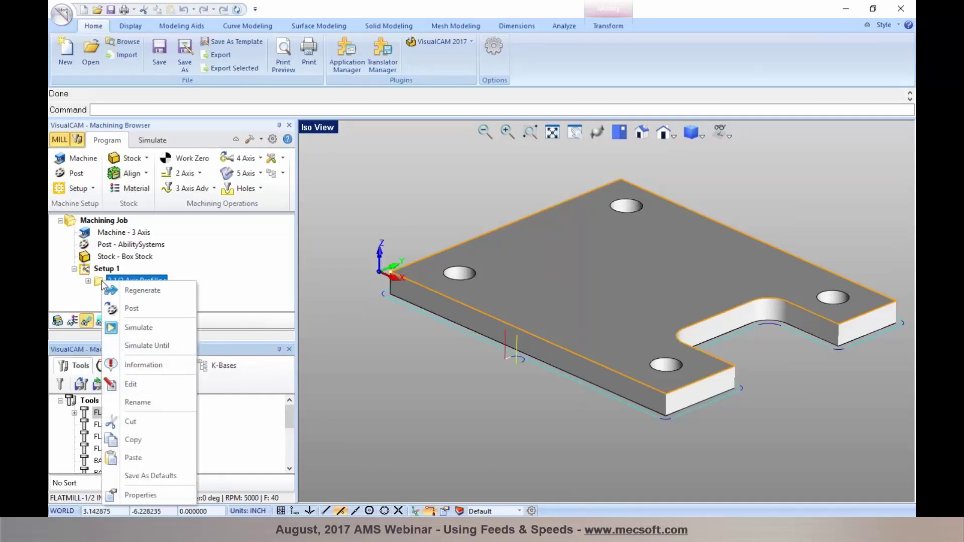
{"action": "left_click", "coordinate": [164, 475]}
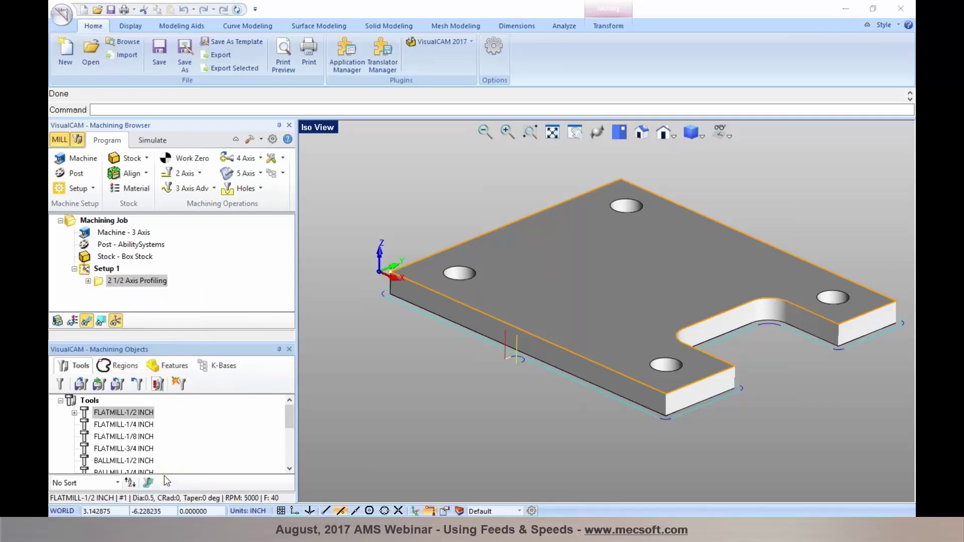
{"action": "left_click", "coordinate": [397, 333]}
{"action": "type", "text": "1.vkb"}
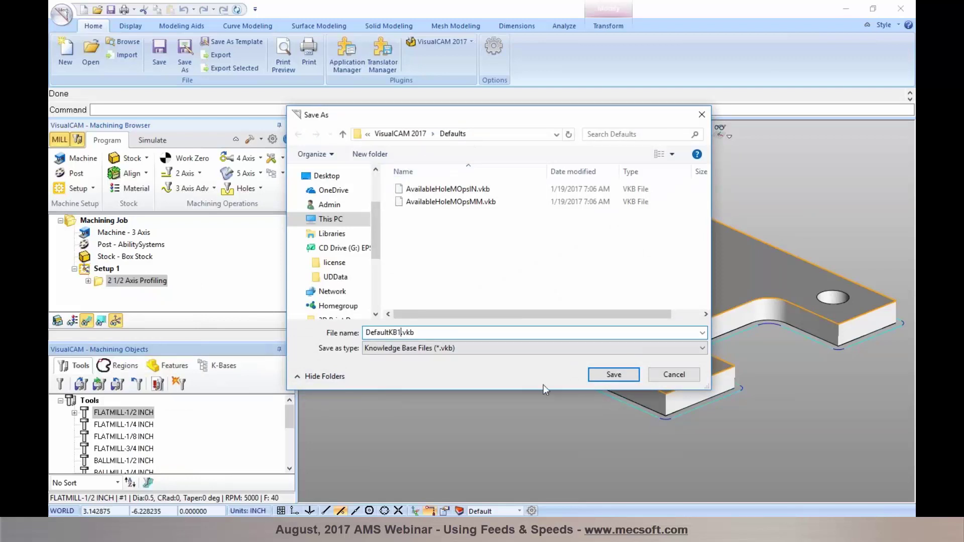
{"action": "left_click", "coordinate": [622, 380]}
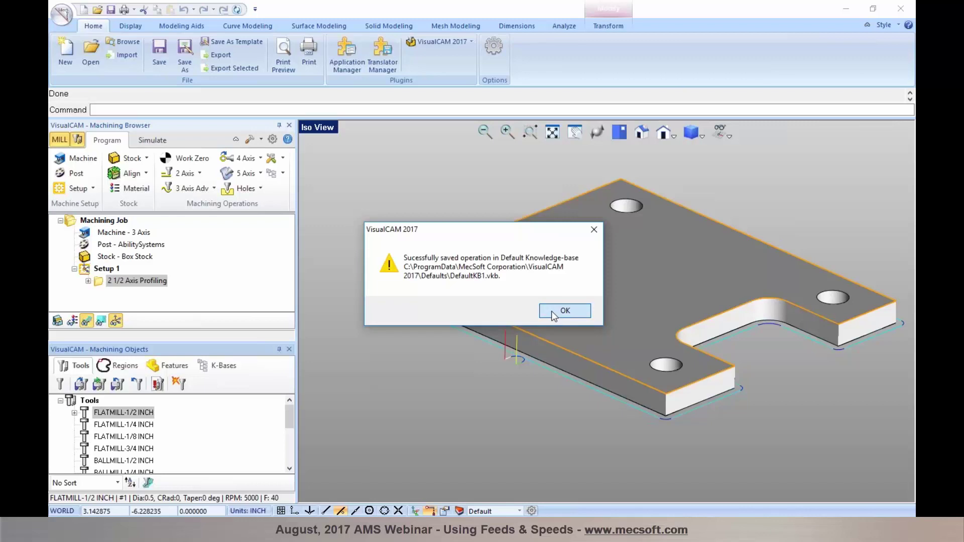
{"action": "left_click", "coordinate": [551, 312]}
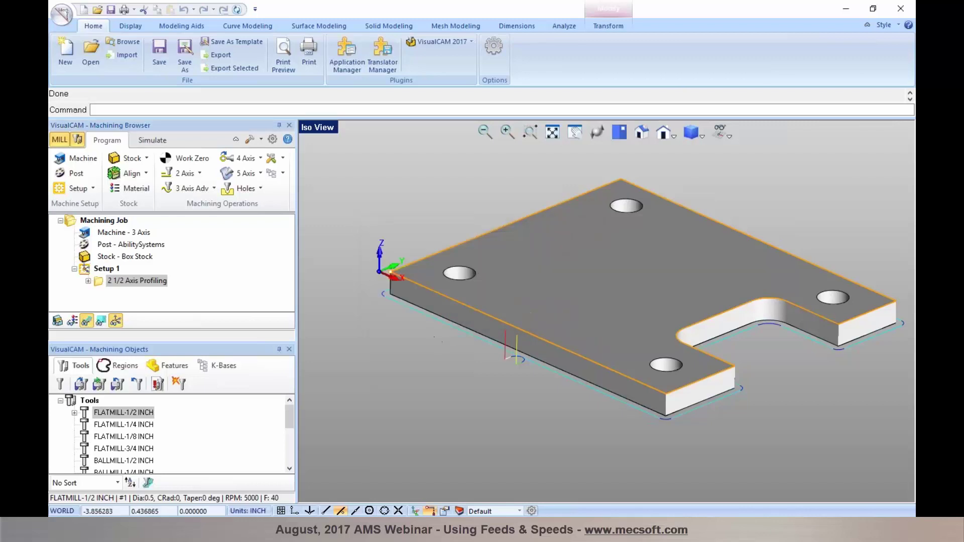
- Check the feeds and speeds, cut, entry/exit and advanced cut parameters preset in a new 2 1/2 Axis Profiling operation, and cancel it
{"action": "left_click", "coordinate": [200, 173]}
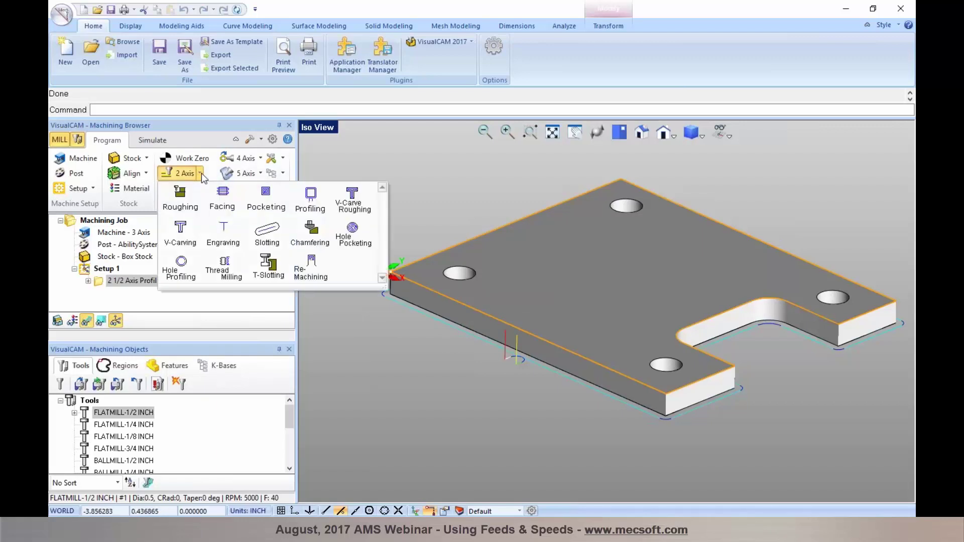
{"action": "left_click", "coordinate": [318, 210]}
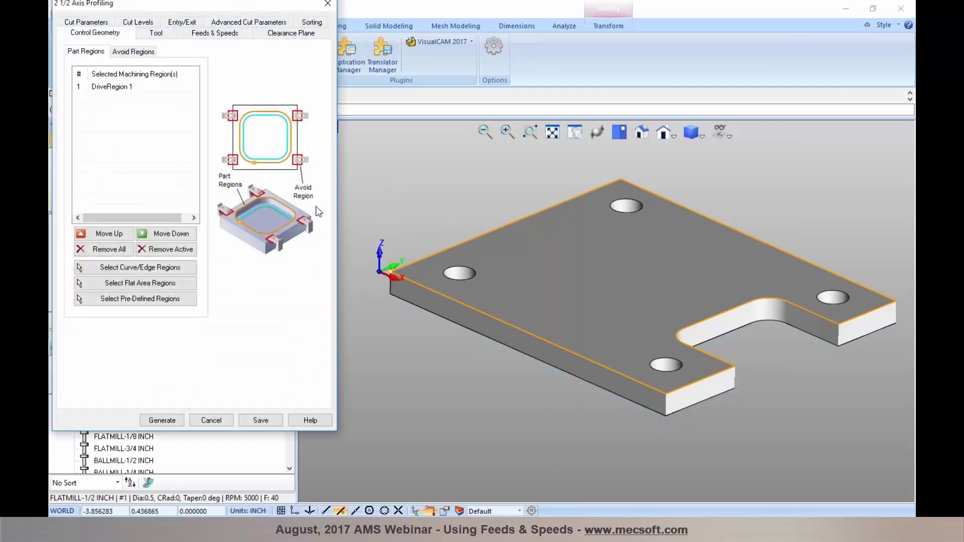
{"action": "left_click", "coordinate": [216, 37]}
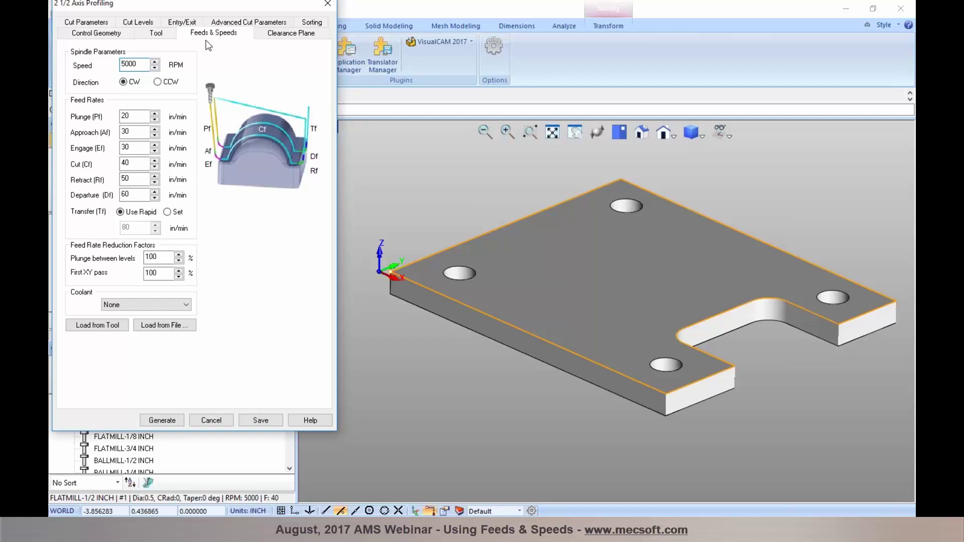
{"action": "left_click", "coordinate": [89, 24]}
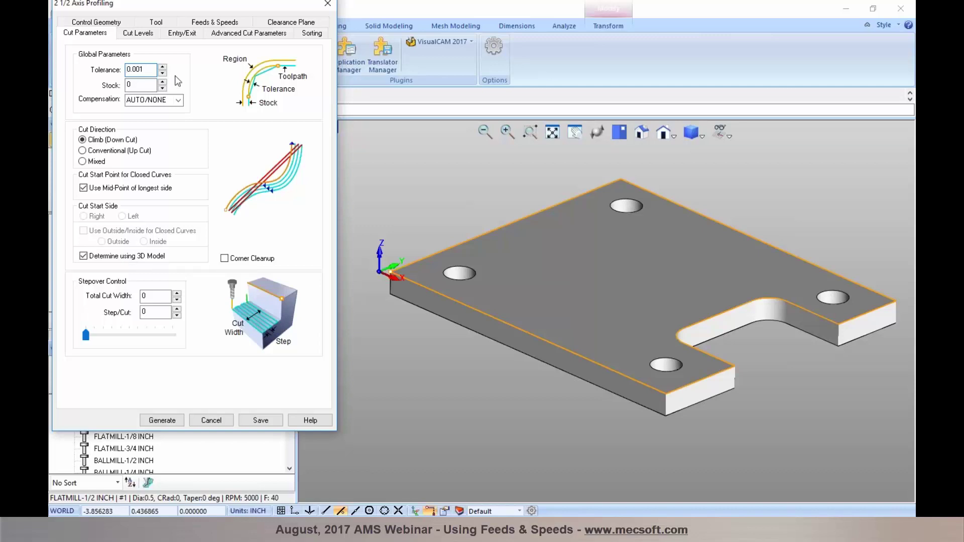
{"action": "left_click", "coordinate": [149, 37]}
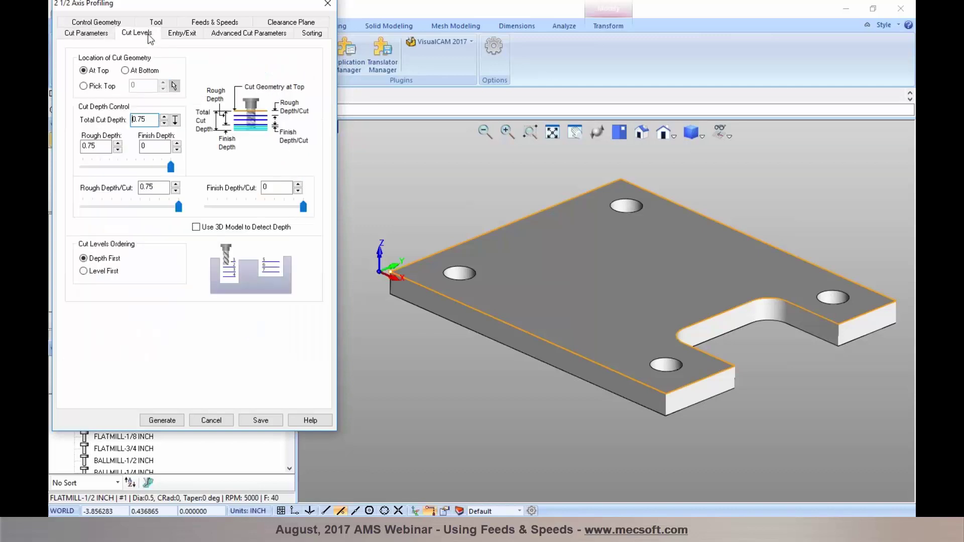
{"action": "left_click", "coordinate": [188, 37]}
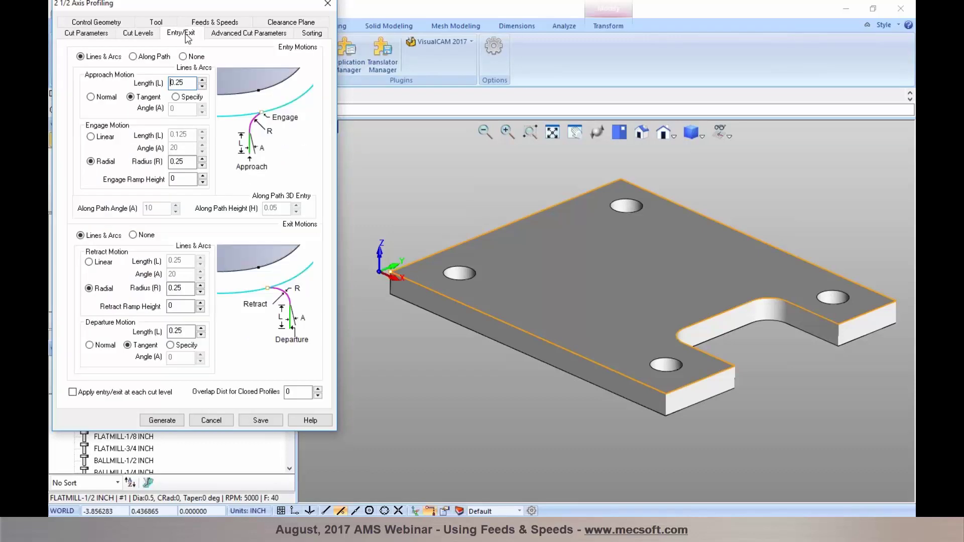
{"action": "left_click", "coordinate": [231, 36]}
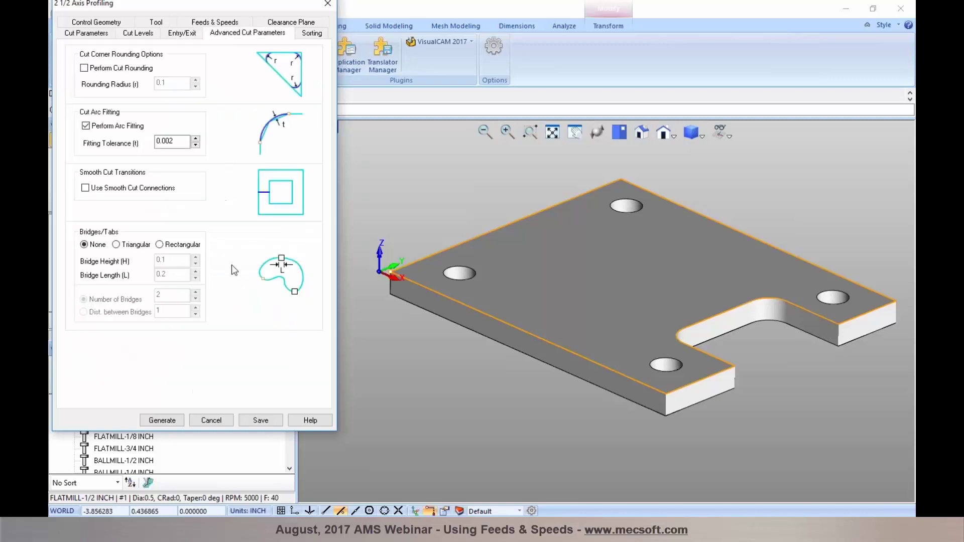
{"action": "left_click", "coordinate": [216, 420]}
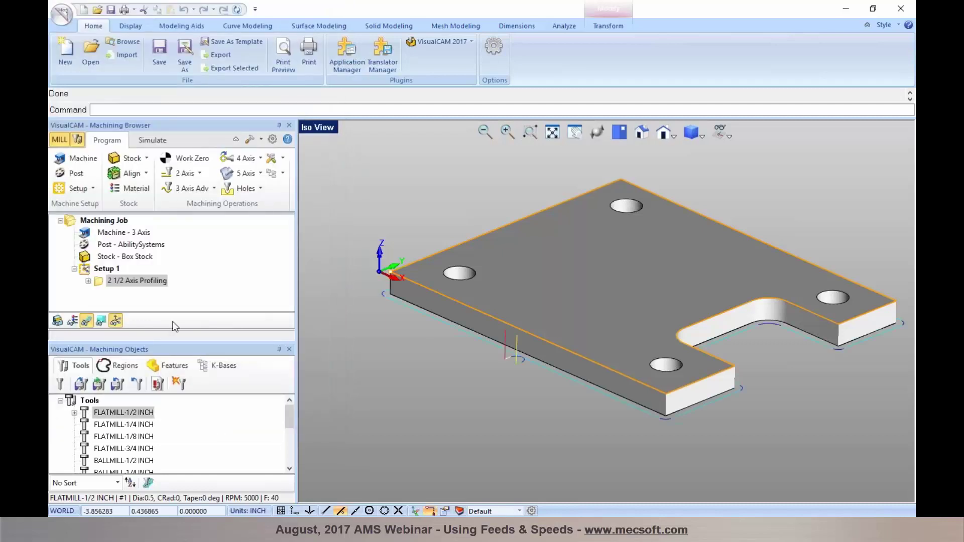
- Start a drilling operation on the holes of the plate's top face with DRILL-1/2 INCH, loading feeds and speeds from the tool
{"action": "left_click", "coordinate": [340, 236]}
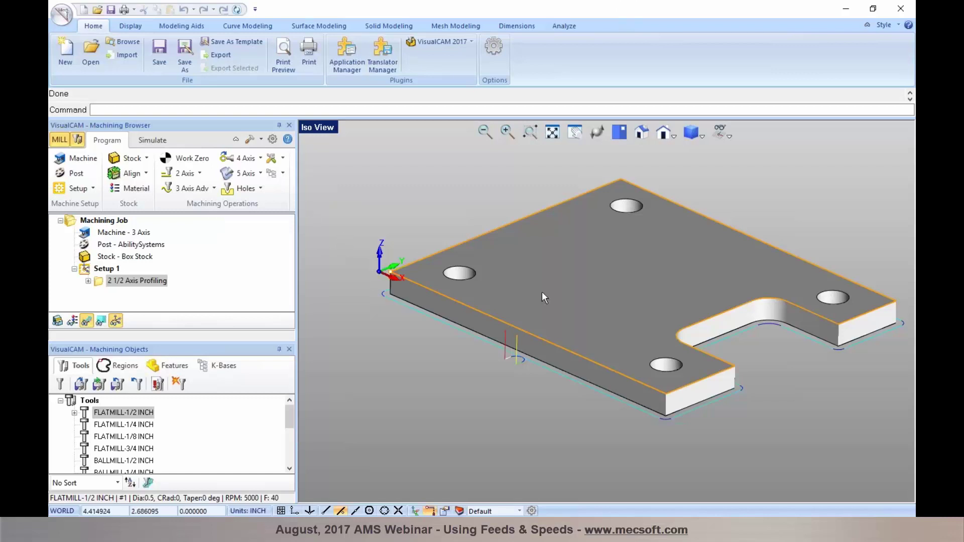
{"action": "left_click", "coordinate": [261, 188]}
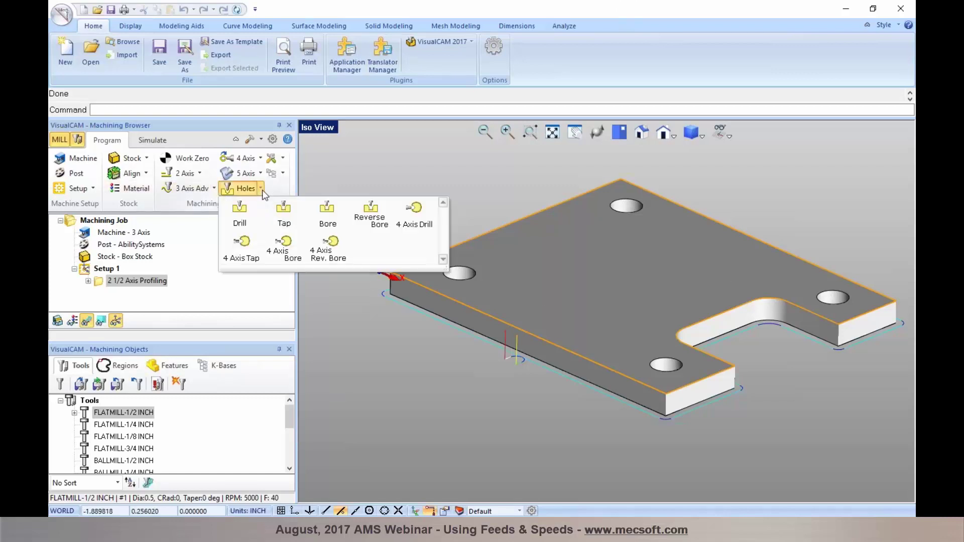
{"action": "left_click", "coordinate": [252, 219]}
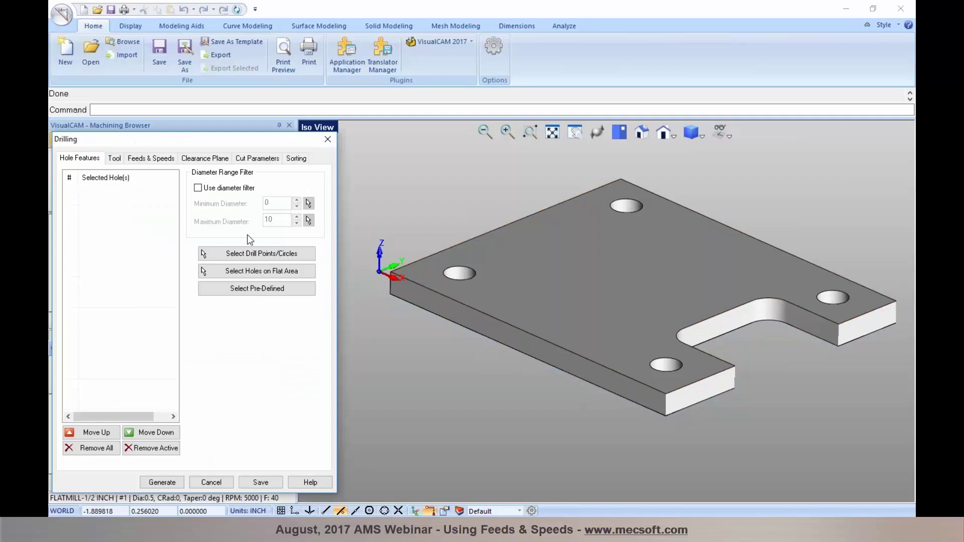
{"action": "left_click", "coordinate": [256, 271]}
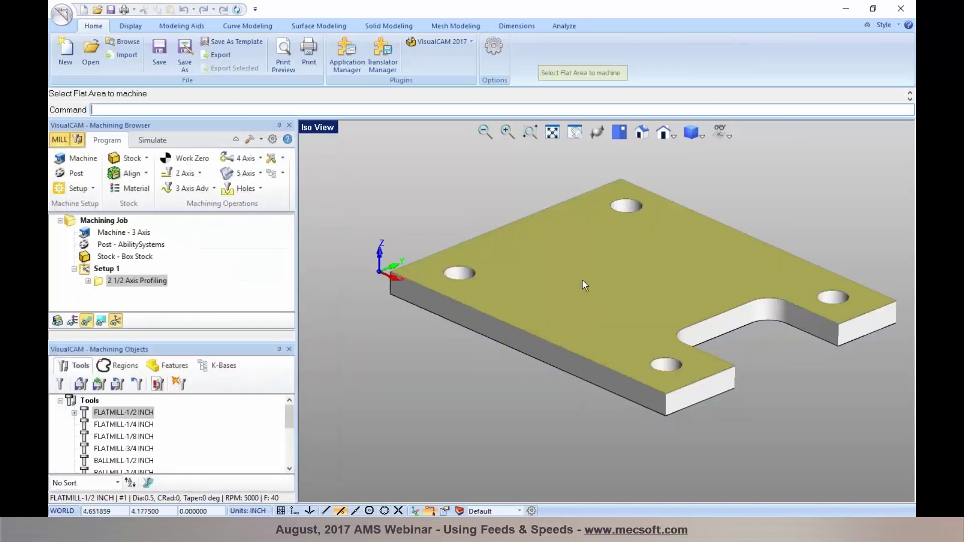
{"action": "left_click", "coordinate": [583, 279]}
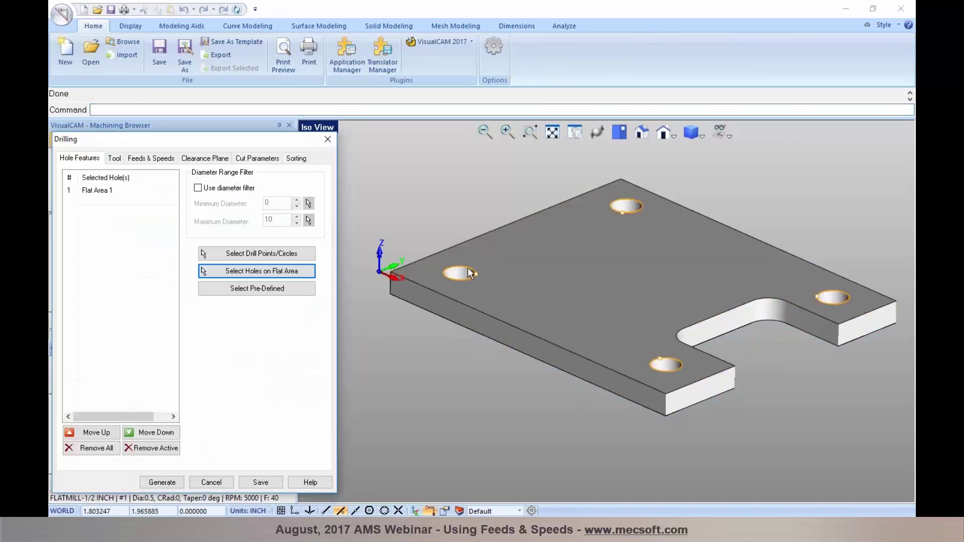
{"action": "left_click", "coordinate": [115, 158]}
{"action": "left_click", "coordinate": [131, 301]}
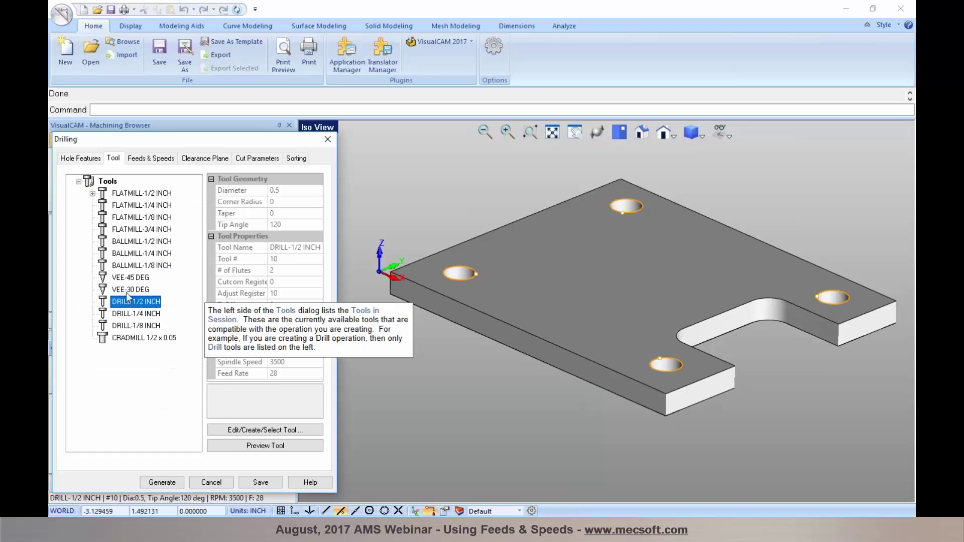
{"action": "left_click", "coordinate": [151, 158]}
{"action": "left_click", "coordinate": [98, 451]}
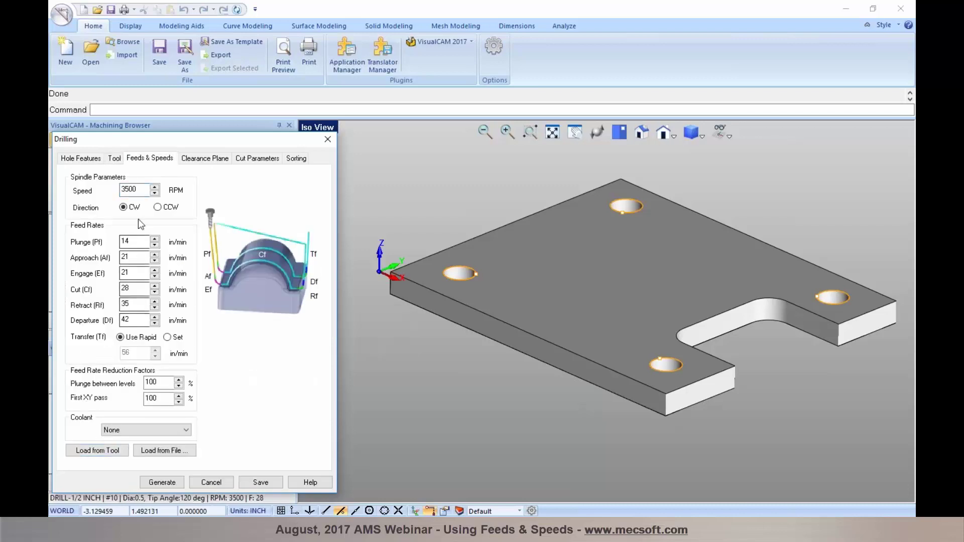
- Set the drill depth to 0.75 with the tool tip added to it, and generate the Standard Drill toolpath
{"action": "left_click", "coordinate": [210, 159]}
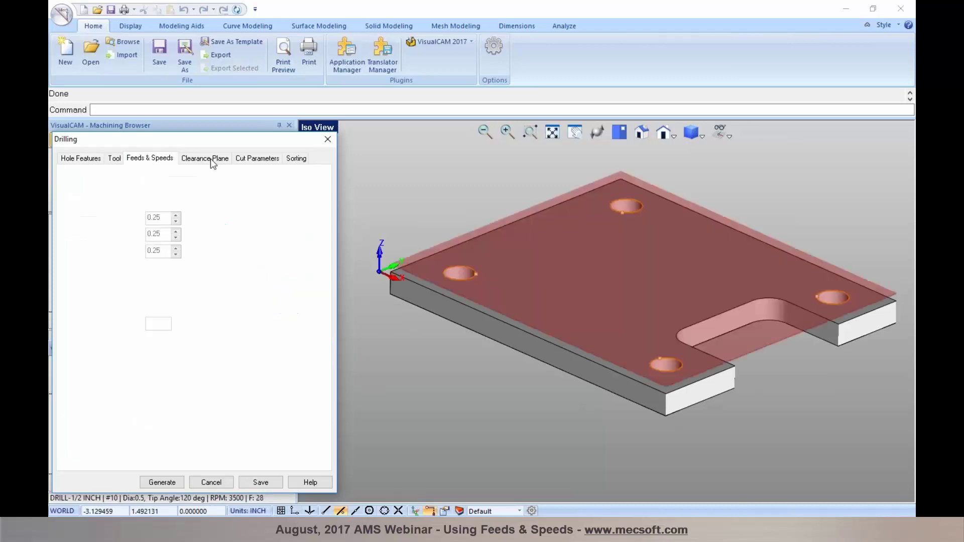
{"action": "left_click", "coordinate": [254, 158]}
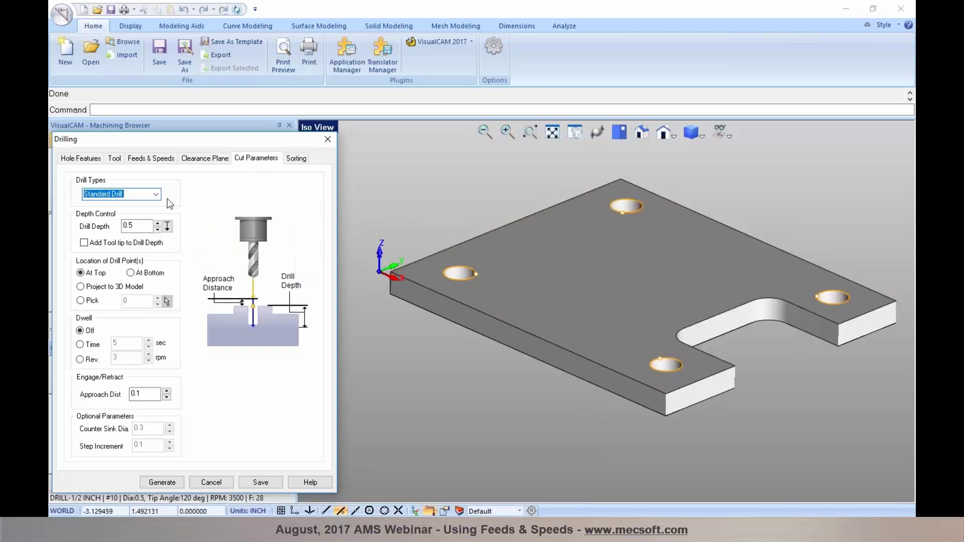
{"action": "left_click", "coordinate": [132, 226]}
{"action": "key", "text": "BackSpace"}
{"action": "type", "text": "75"}
{"action": "left_click", "coordinate": [96, 245]}
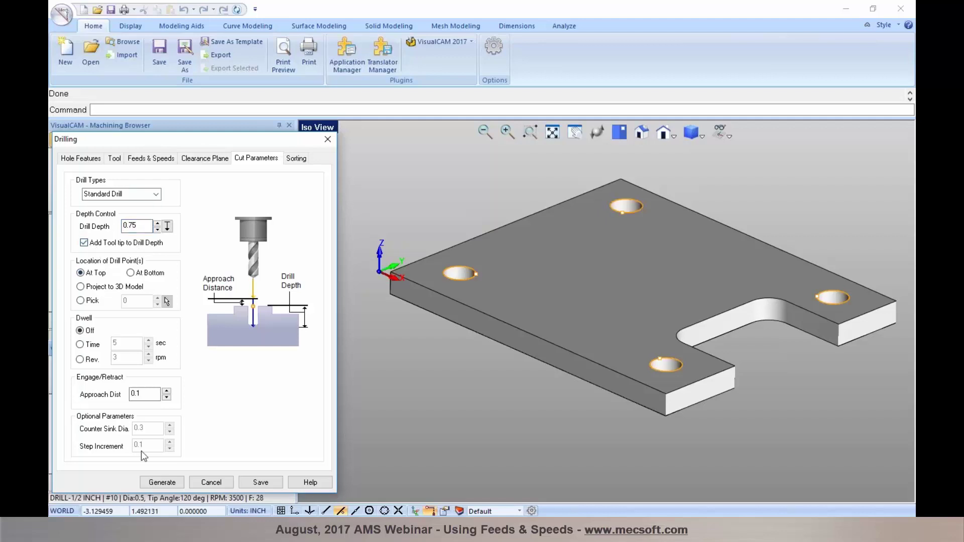
{"action": "left_click", "coordinate": [161, 482]}
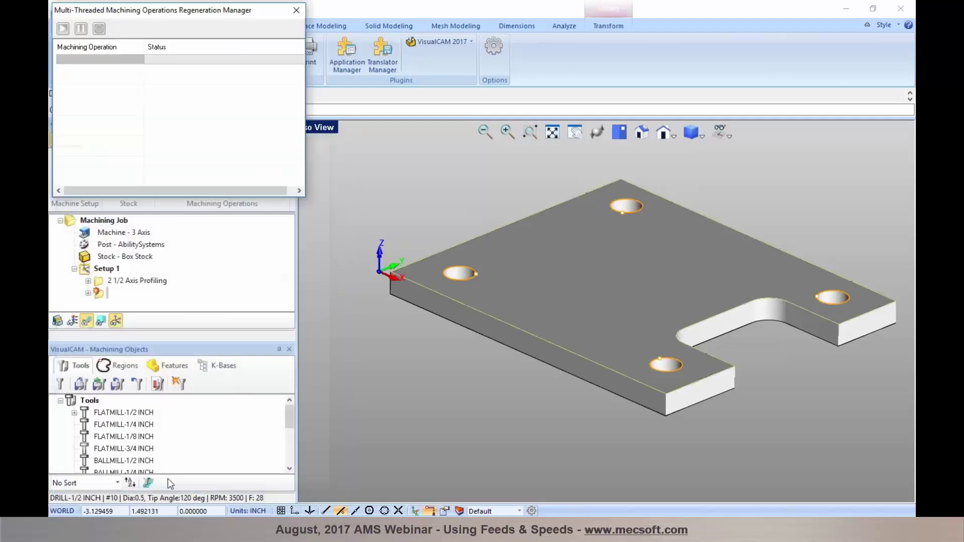
- Save the Standard Drill operation's parameters as defaults in the default knowledge base
{"action": "right_click", "coordinate": [122, 291]}
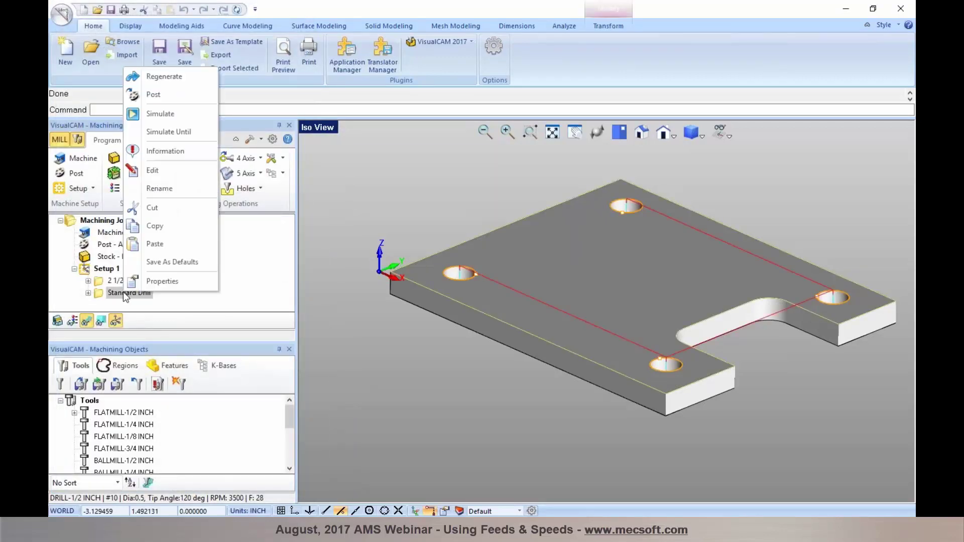
{"action": "left_click", "coordinate": [146, 266]}
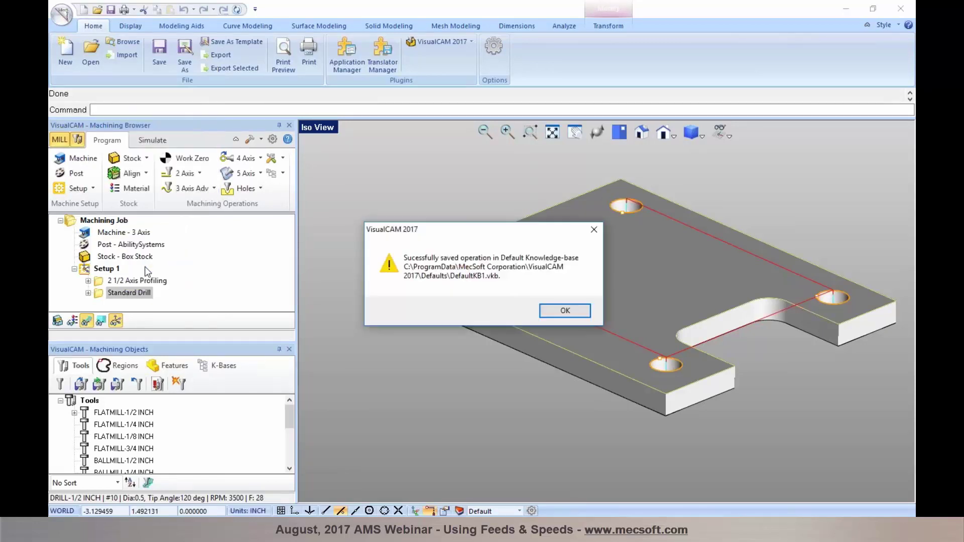
{"action": "left_click", "coordinate": [565, 311]}
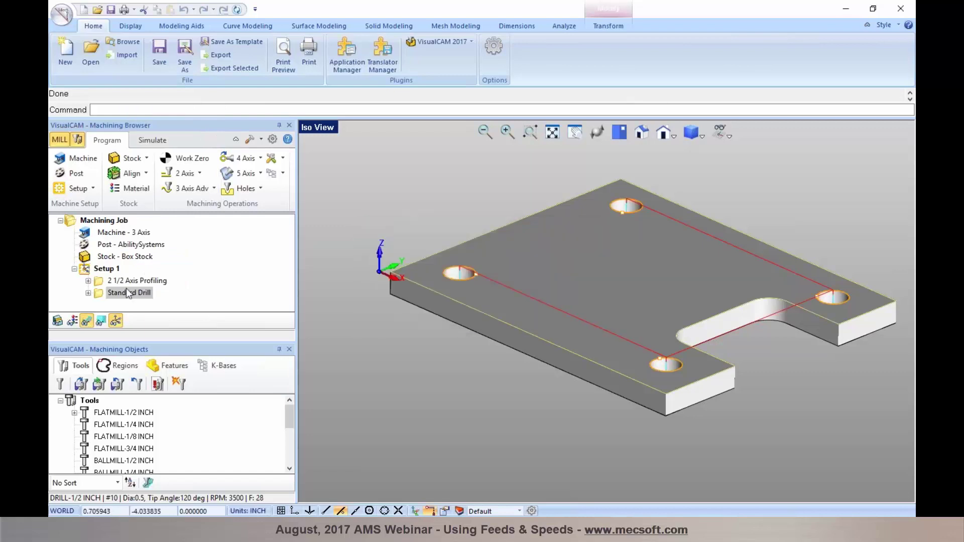
{"action": "left_click", "coordinate": [334, 362]}
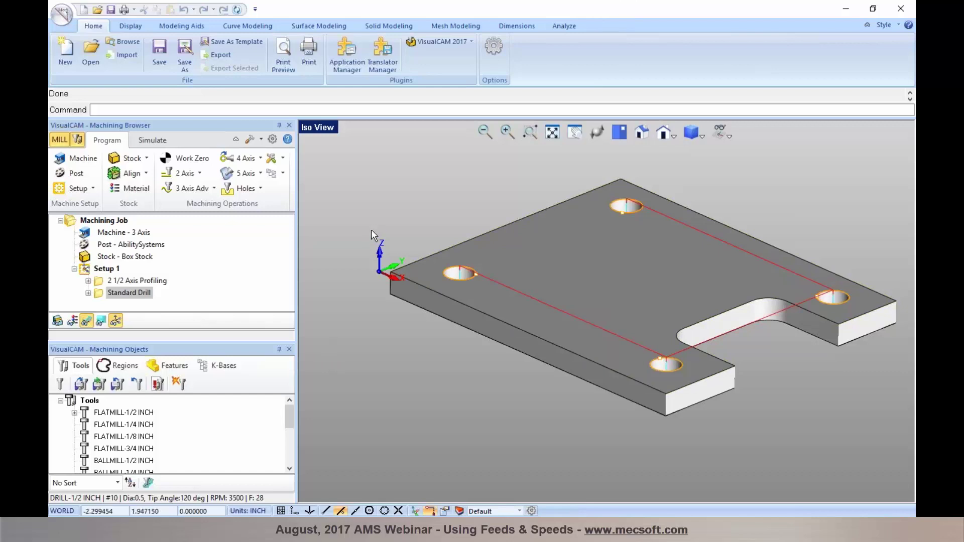
- Check the feeds and speeds and cut parameters preset in a new Drilling operation, and cancel it
{"action": "left_click", "coordinate": [261, 189]}
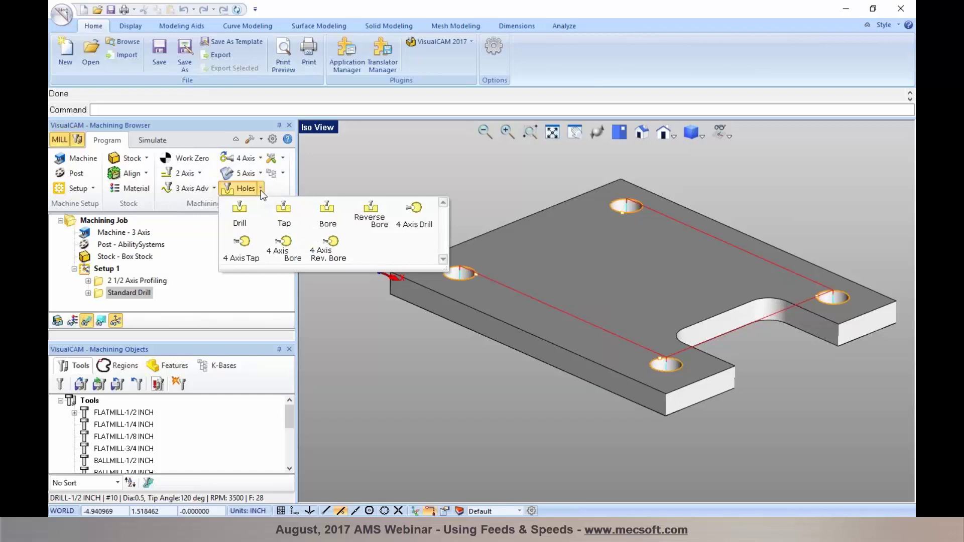
{"action": "left_click", "coordinate": [247, 221]}
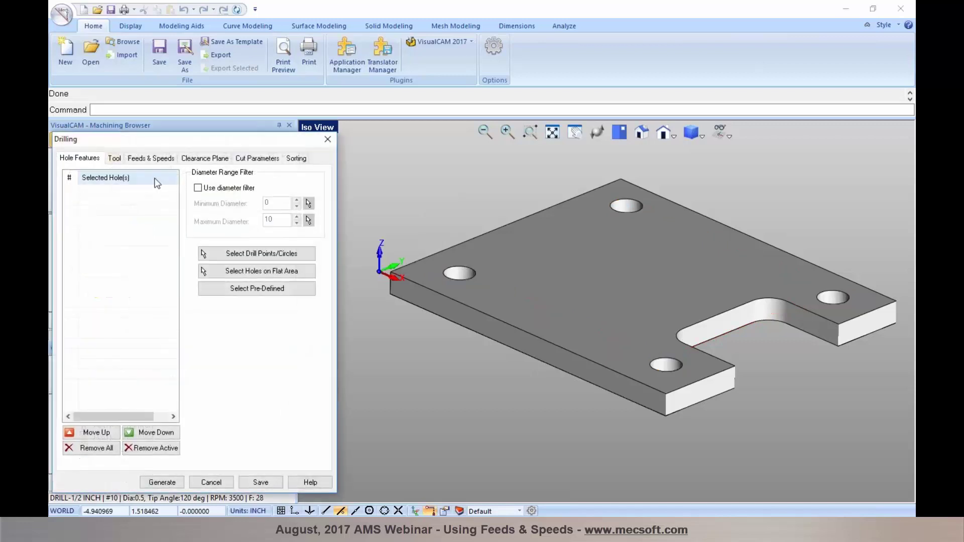
{"action": "left_click", "coordinate": [150, 158]}
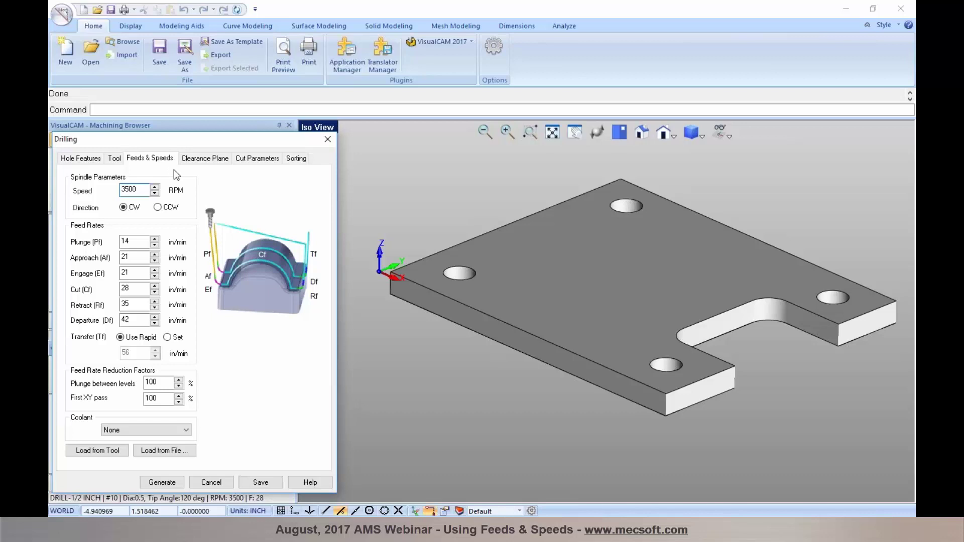
{"action": "left_click", "coordinate": [249, 160]}
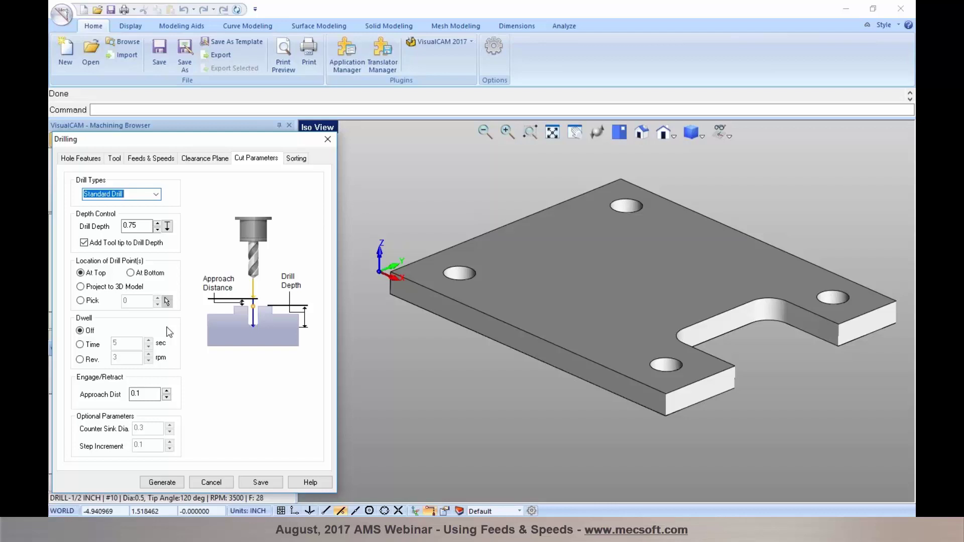
{"action": "left_click", "coordinate": [210, 483]}
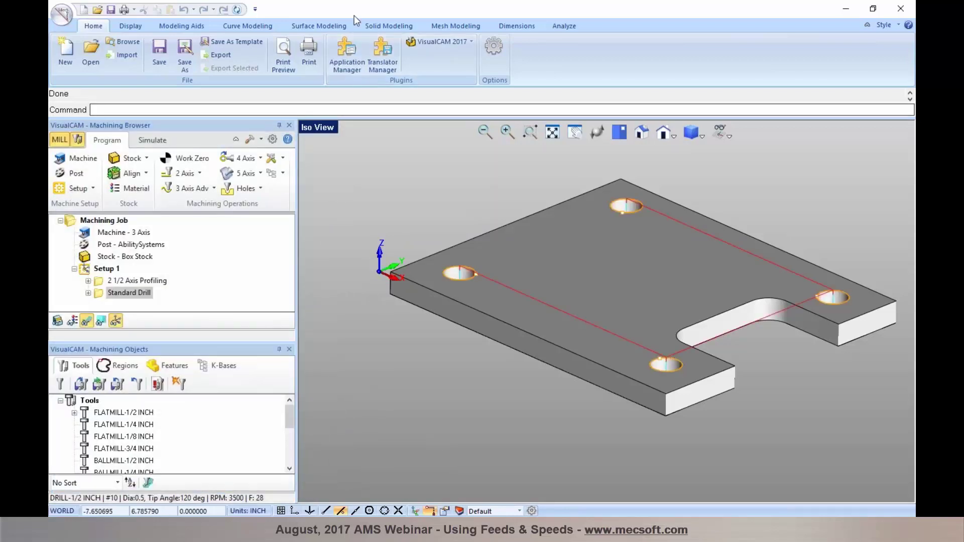
- Review the default knowledge base choices and source folder in the machining preferences, keeping DefaultKB1
{"action": "left_click", "coordinate": [273, 140]}
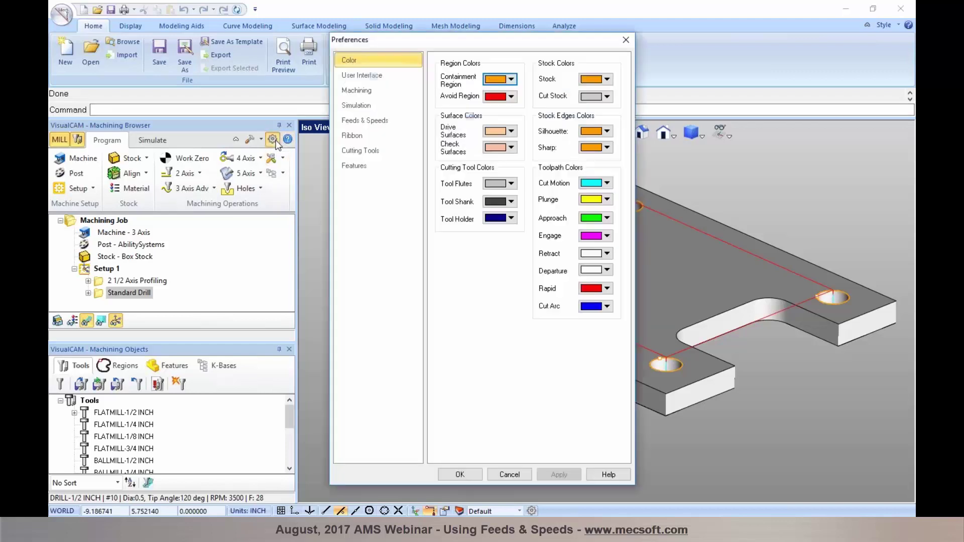
{"action": "left_click", "coordinate": [345, 92]}
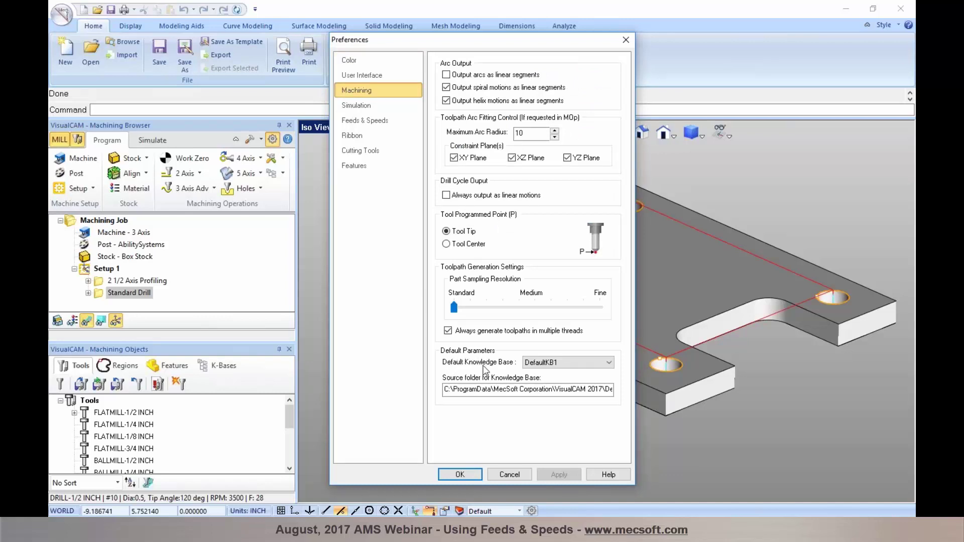
{"action": "mouse_move", "coordinate": [532, 367]}
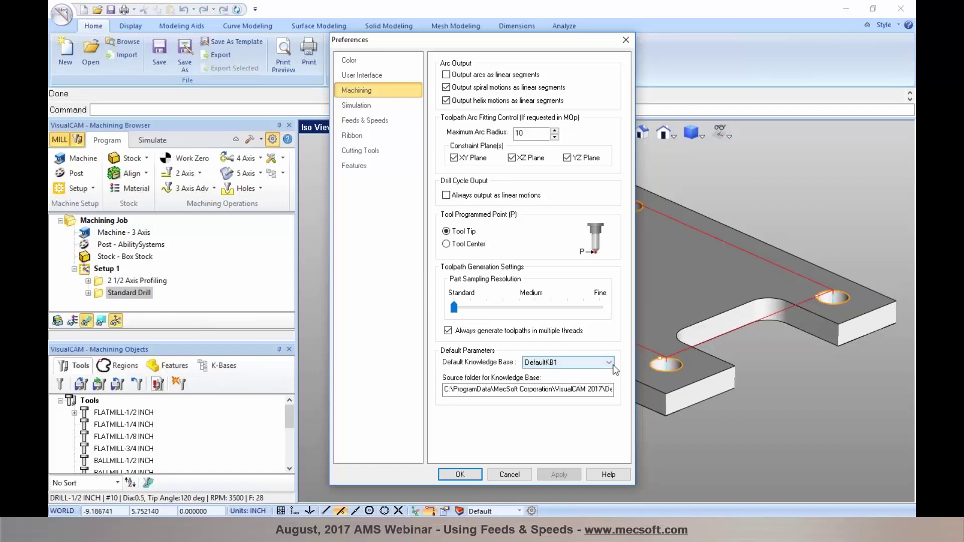
{"action": "mouse_move", "coordinate": [614, 369]}
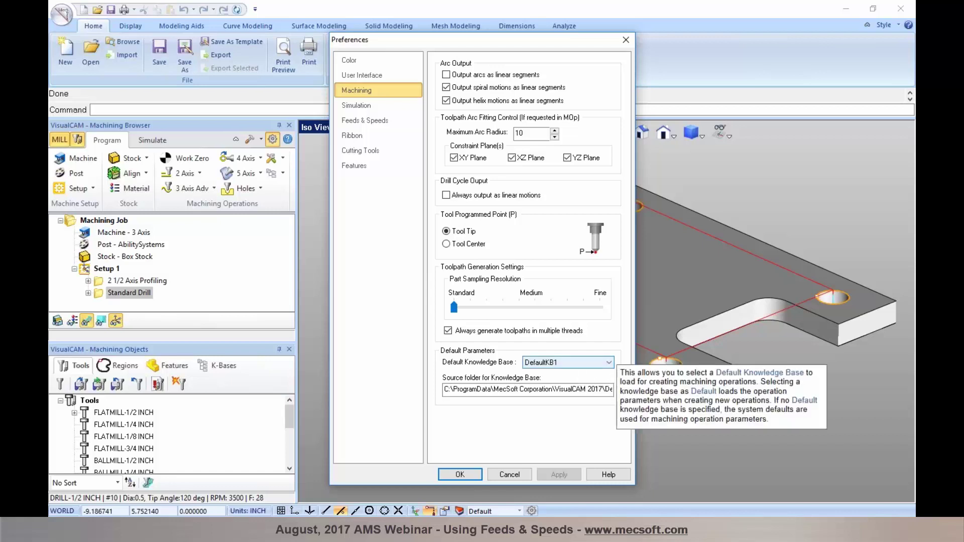
{"action": "left_click", "coordinate": [609, 363]}
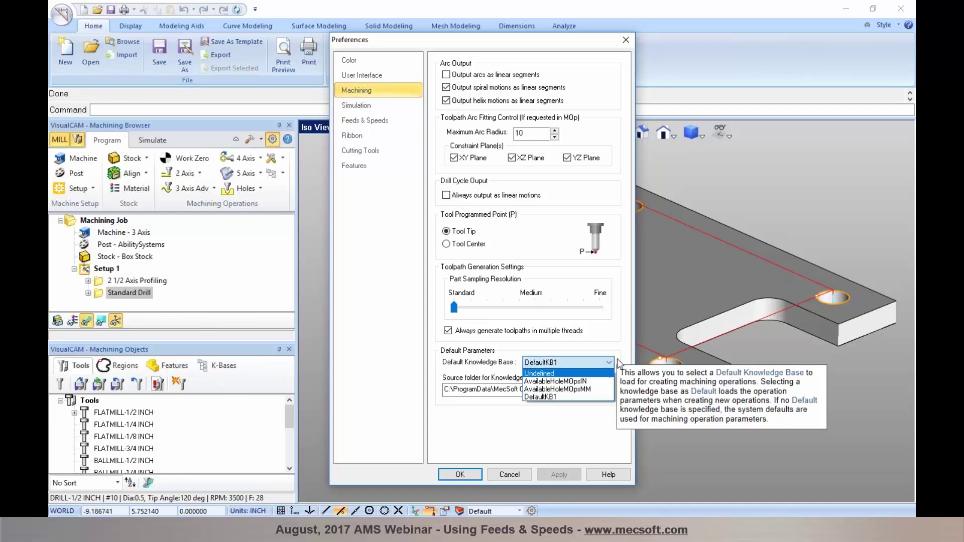
{"action": "left_click", "coordinate": [621, 355]}
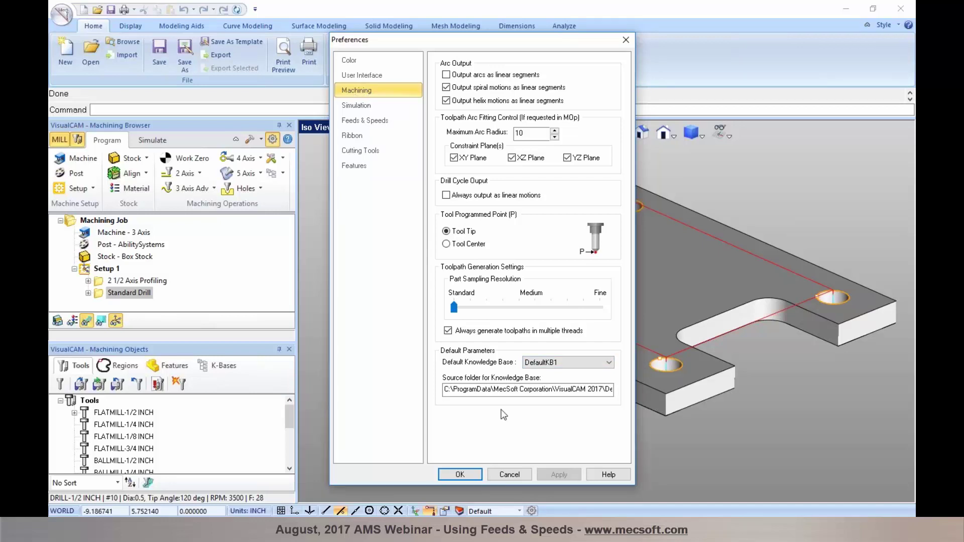
{"action": "mouse_move", "coordinate": [594, 372]}
{"action": "left_click", "coordinate": [473, 476]}
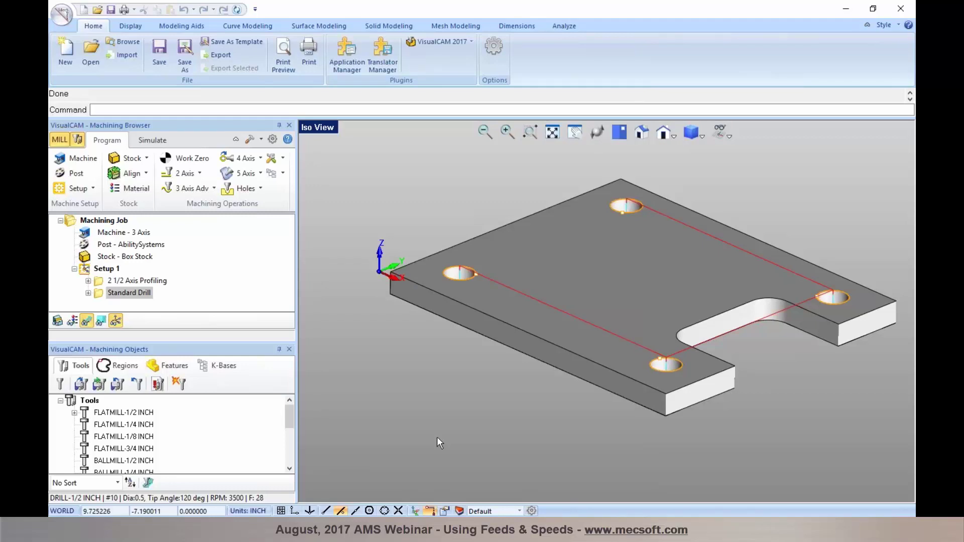
{"action": "left_click", "coordinate": [200, 174]}
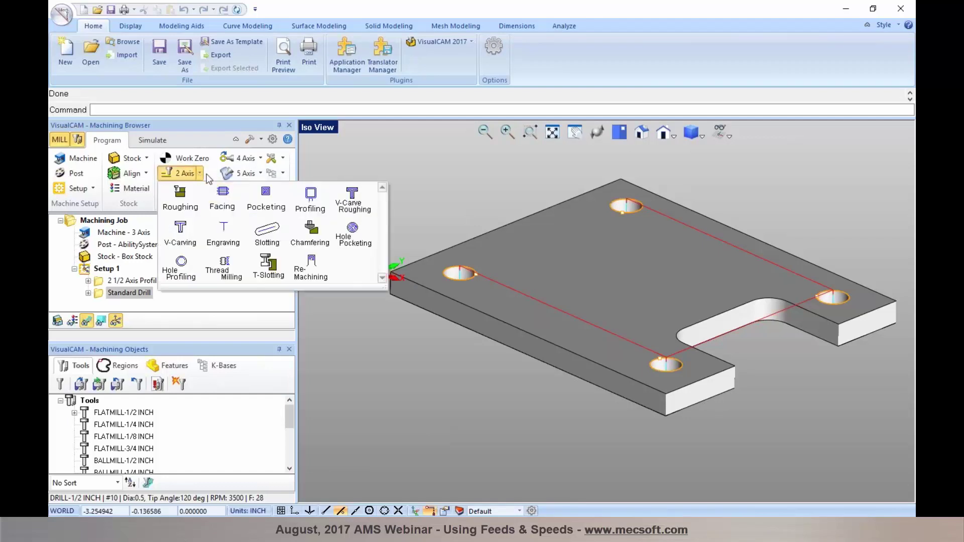
{"action": "left_click", "coordinate": [201, 173]}
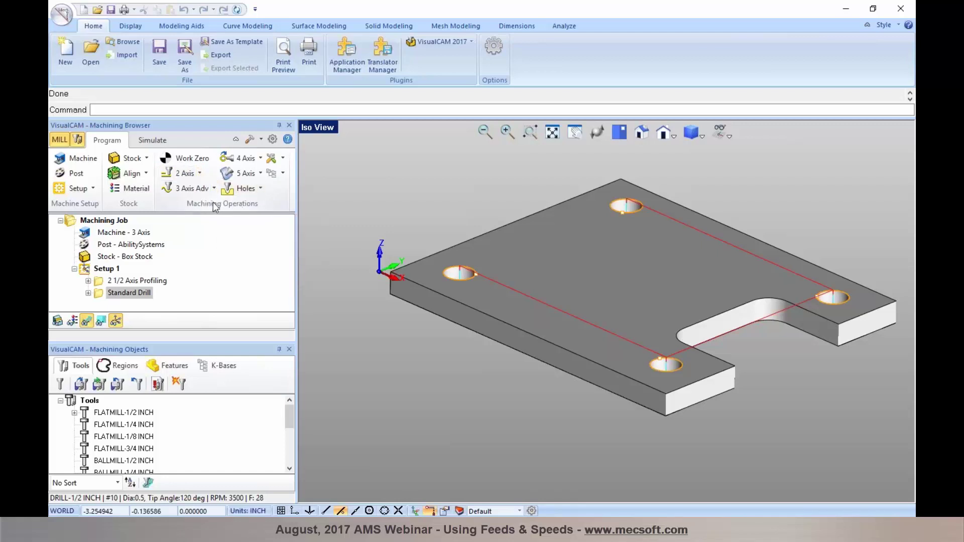
- Save the job's machining operations to a knowledge base file named 1.vkb in the VisualCAM 2017 Data folder
{"action": "left_click", "coordinate": [254, 248]}
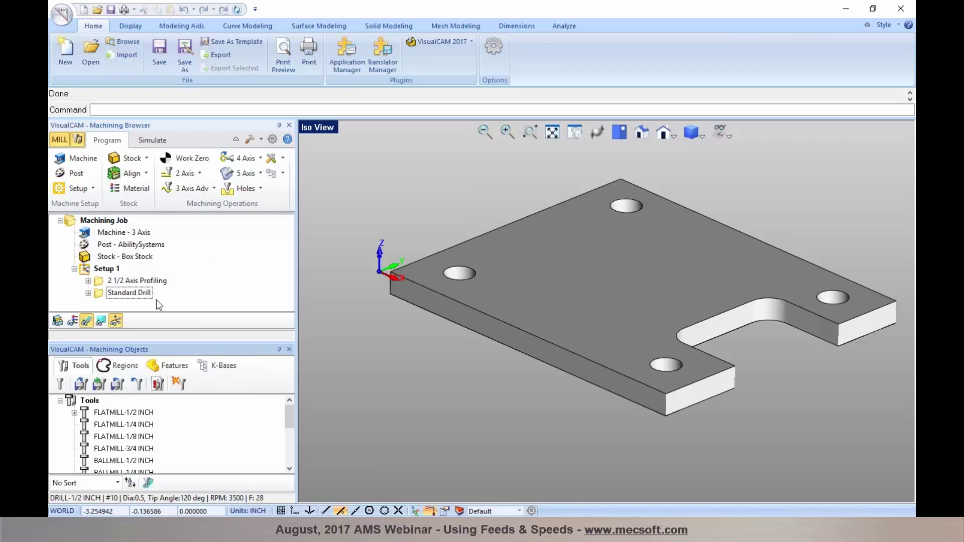
{"action": "left_click", "coordinate": [283, 174]}
{"action": "left_click", "coordinate": [284, 176]}
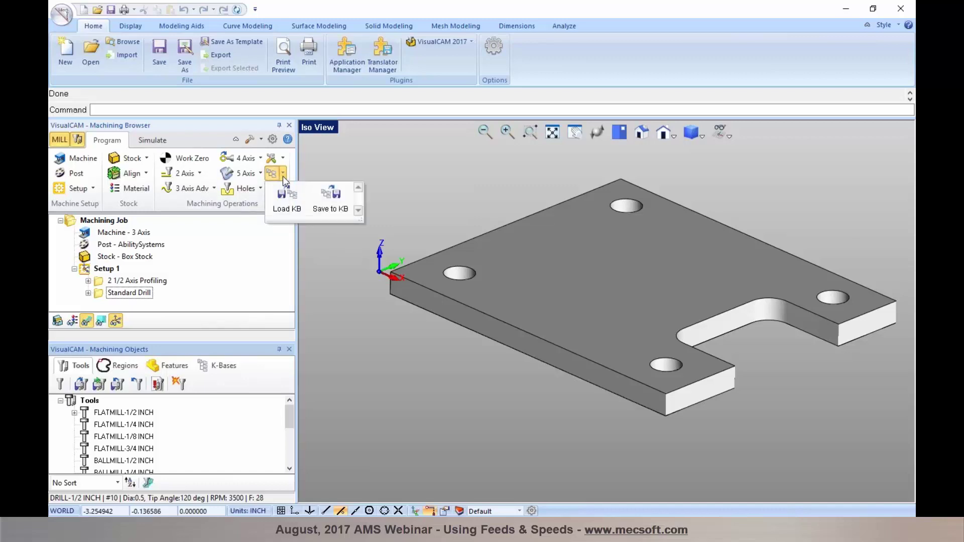
{"action": "left_click", "coordinate": [334, 206]}
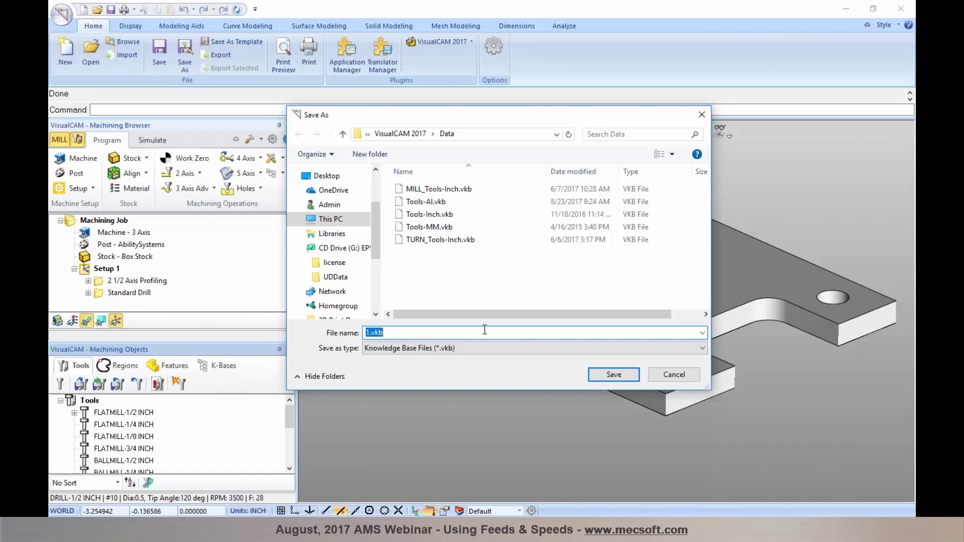
{"action": "left_click", "coordinate": [625, 376]}
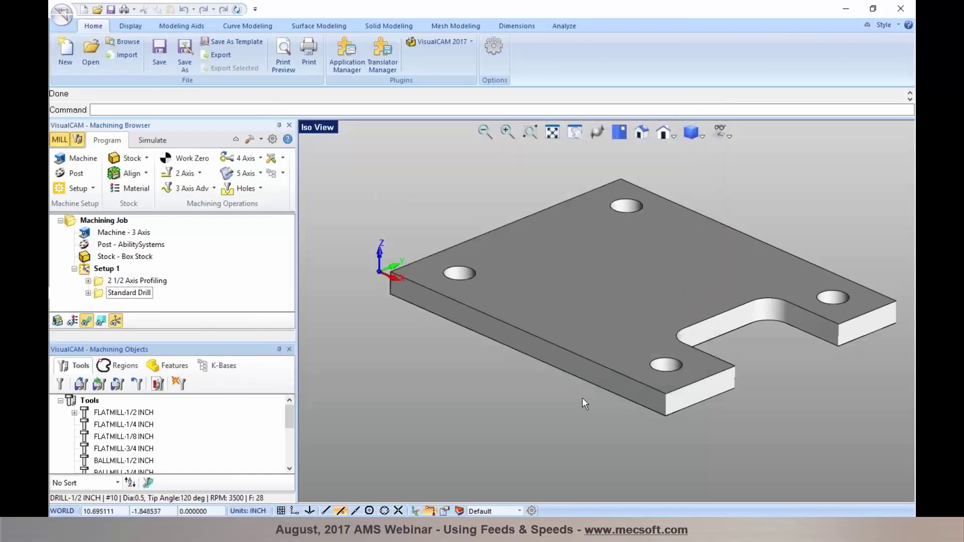
- Reopen the plate part file without its machining operations, discarding the unsaved changes
{"action": "left_click", "coordinate": [58, 15]}
{"action": "left_click", "coordinate": [177, 54]}
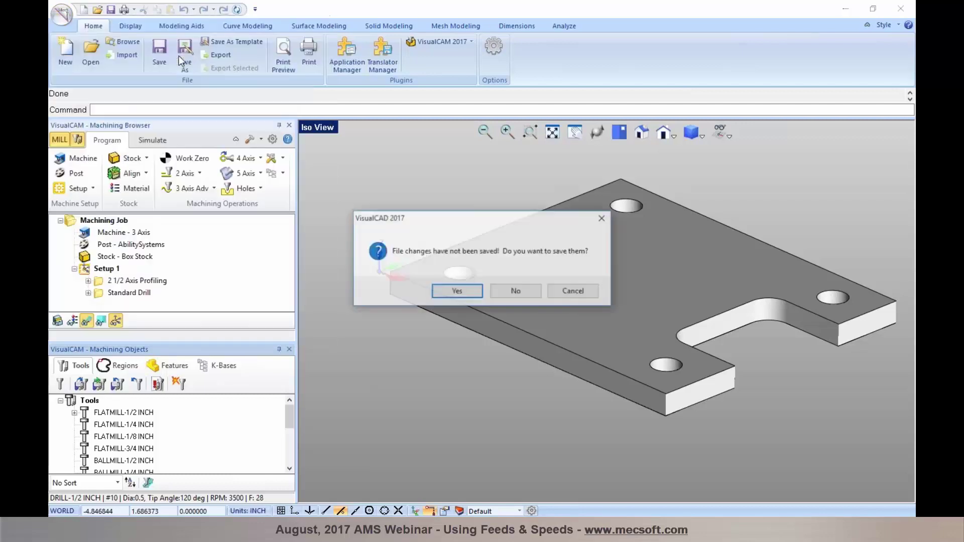
{"action": "left_click", "coordinate": [522, 291]}
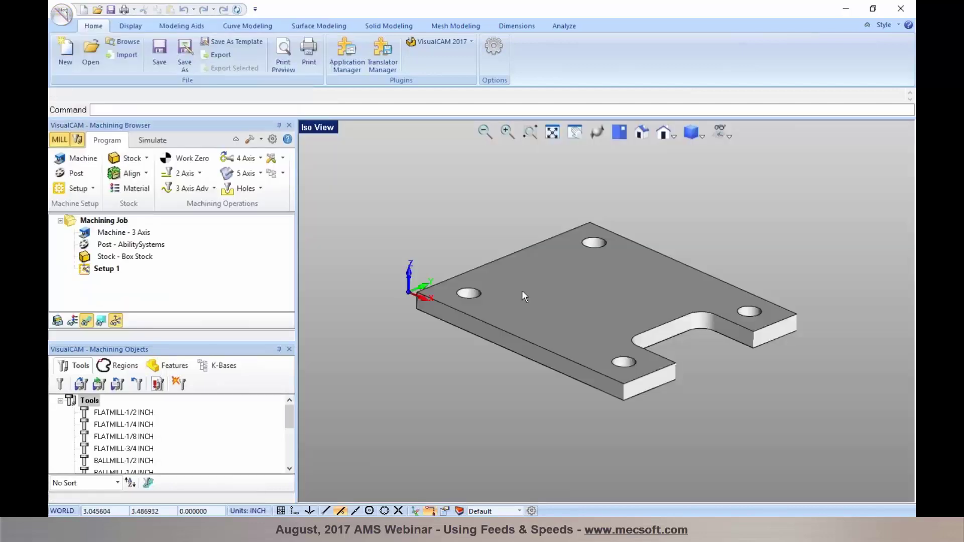
- Load the machining operations from the knowledge base file 1.vkb into the job's Setup 1
{"action": "left_click", "coordinate": [284, 173]}
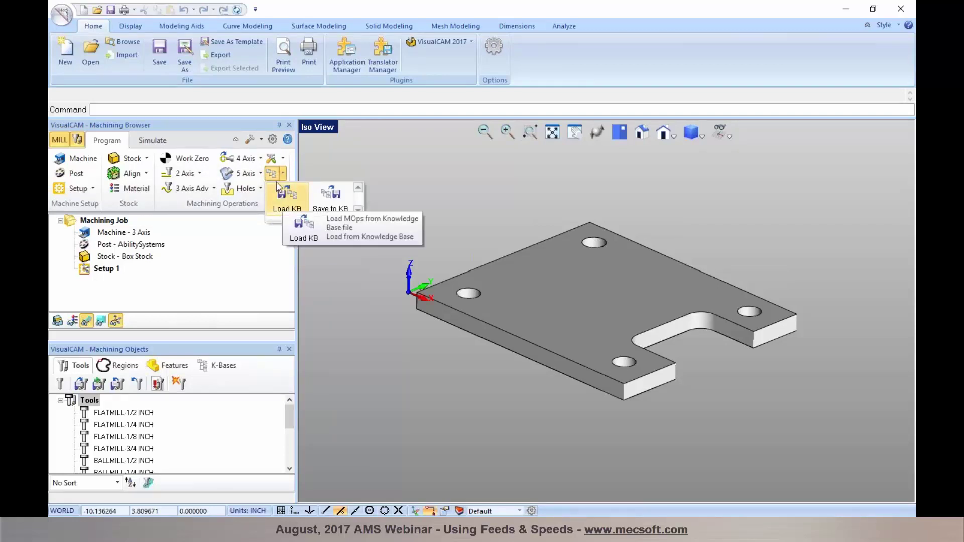
{"action": "left_click", "coordinate": [282, 200]}
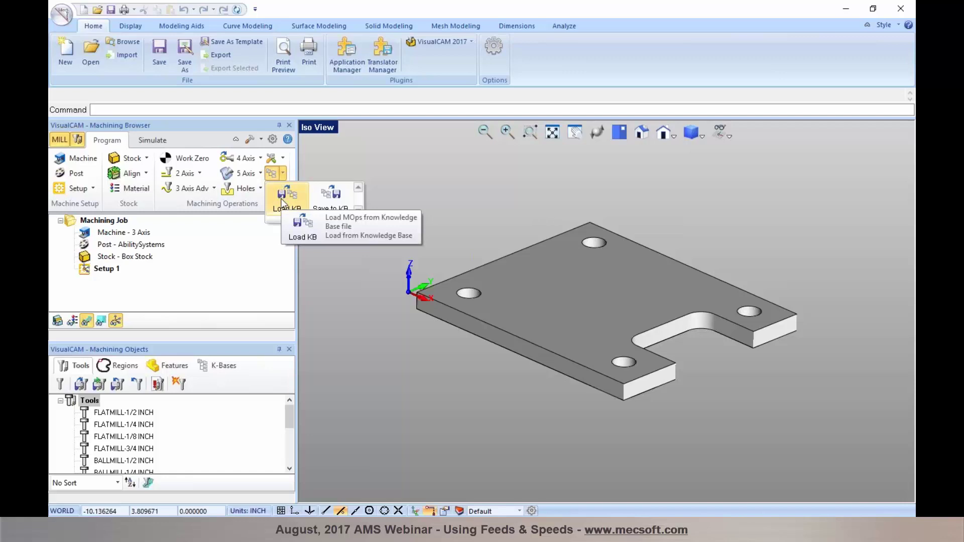
{"action": "left_click", "coordinate": [282, 201]}
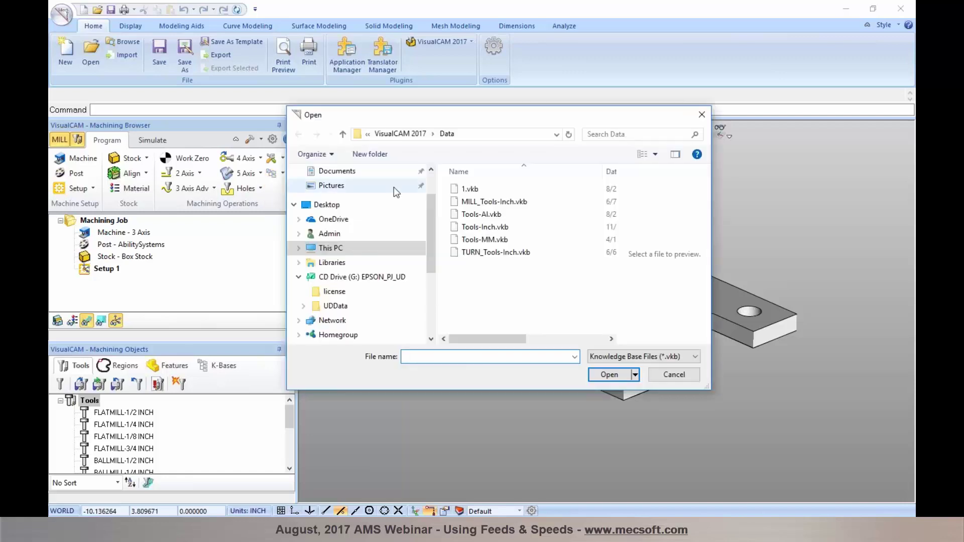
{"action": "left_click", "coordinate": [462, 189]}
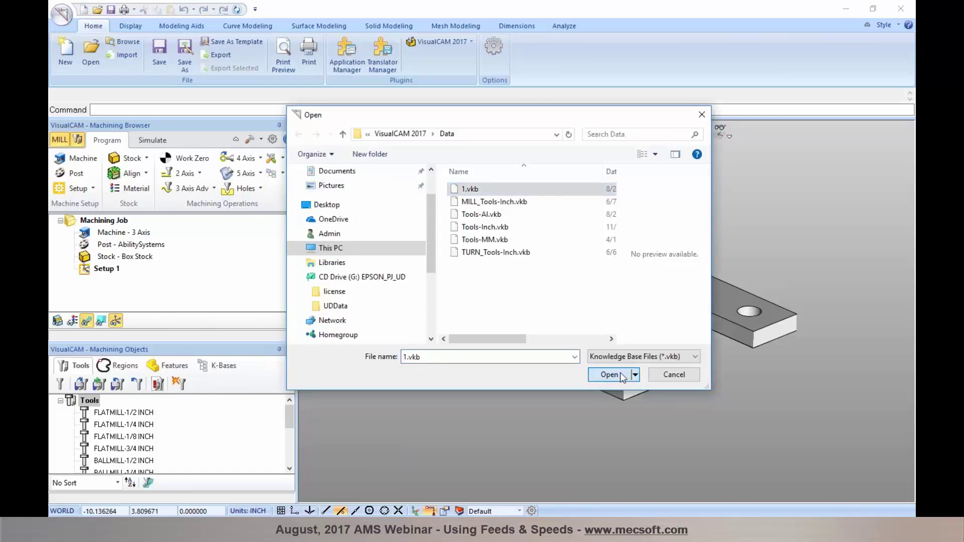
{"action": "left_click", "coordinate": [609, 375]}
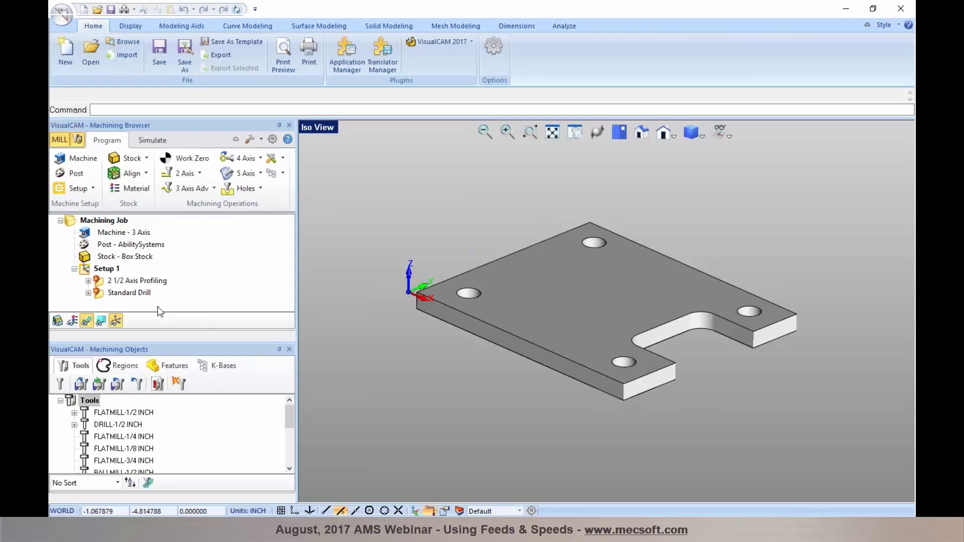
- Check the feeds and speeds stored in the loaded 2 1/2 Axis Profiling operation, and cancel its dialog
{"action": "left_click", "coordinate": [125, 282]}
{"action": "double_click", "coordinate": [122, 284]}
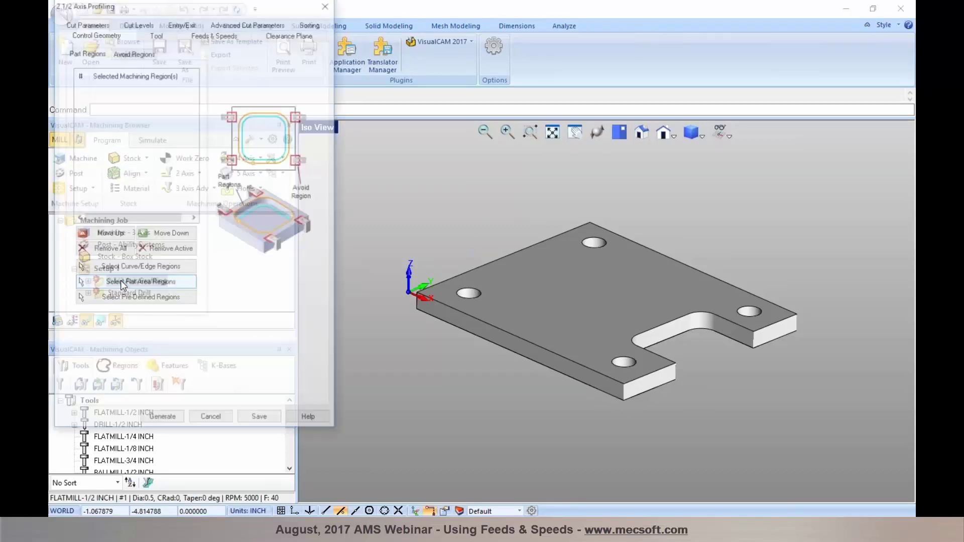
{"action": "left_click", "coordinate": [217, 34]}
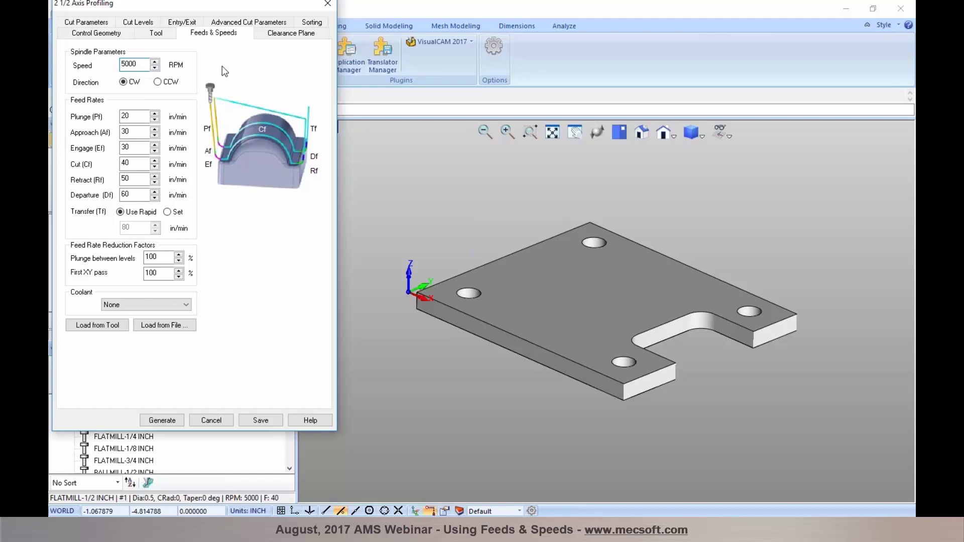
{"action": "left_click_drag", "start_coordinate": [213, 6], "coordinate": [326, 33]}
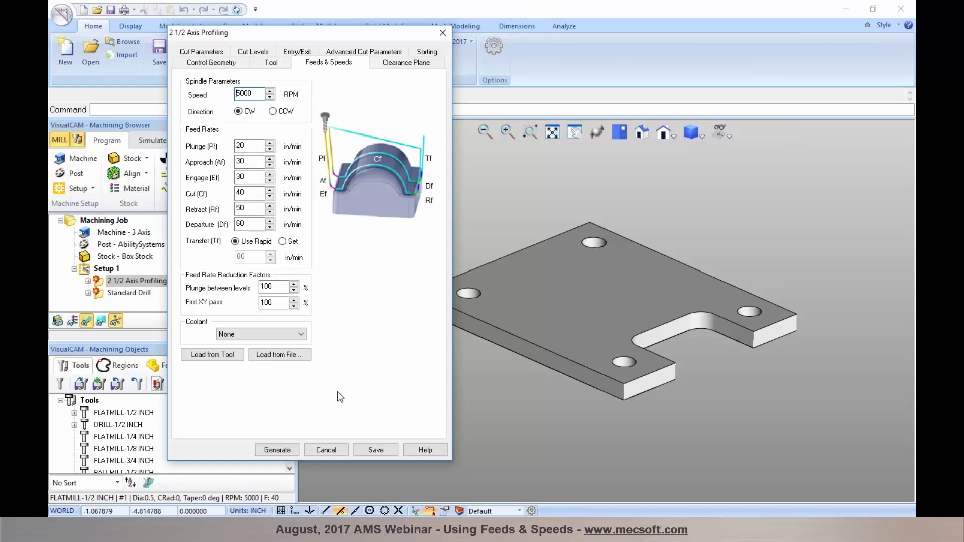
{"action": "left_click", "coordinate": [325, 449]}
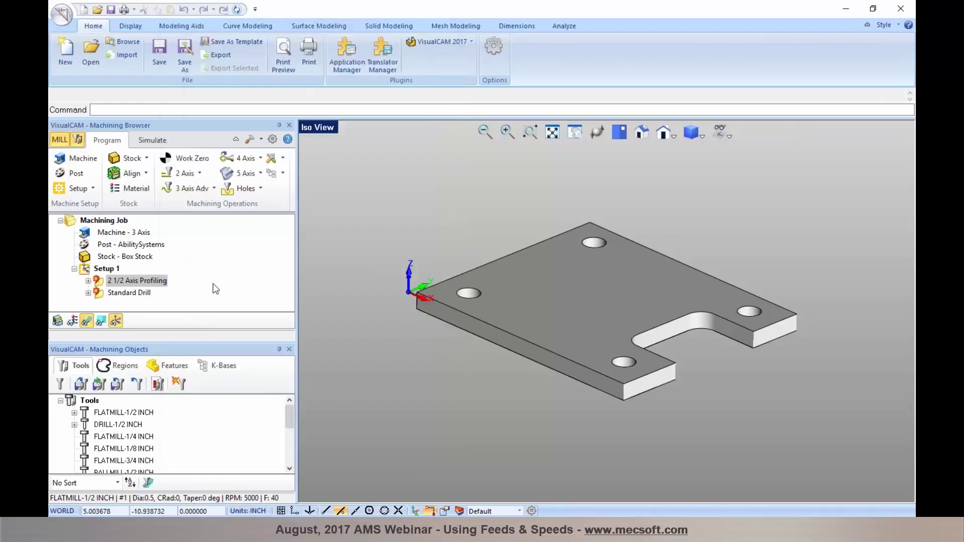
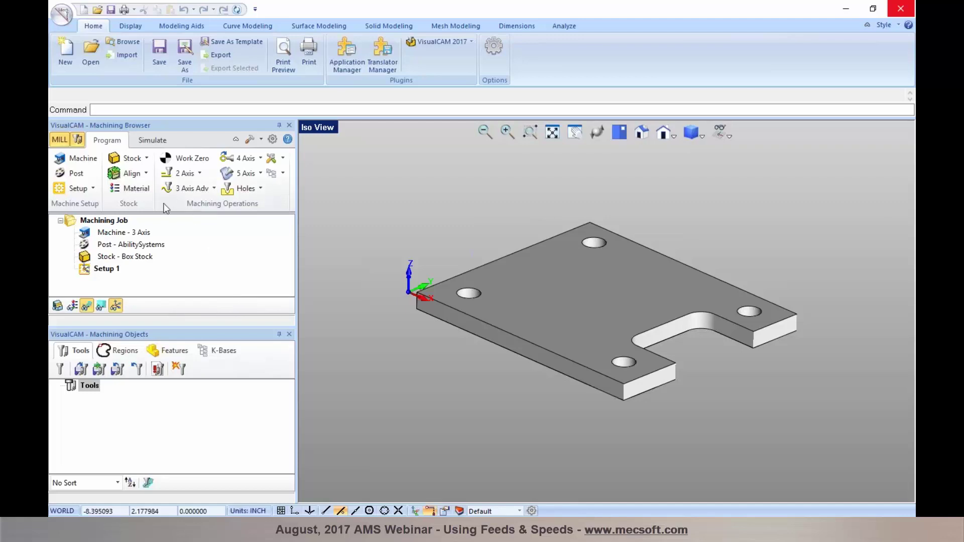
- Set the stock material to ALUMINUM - 6061 from the FeedsSpeedsDataINCH.xml material file
{"action": "left_click", "coordinate": [131, 189]}
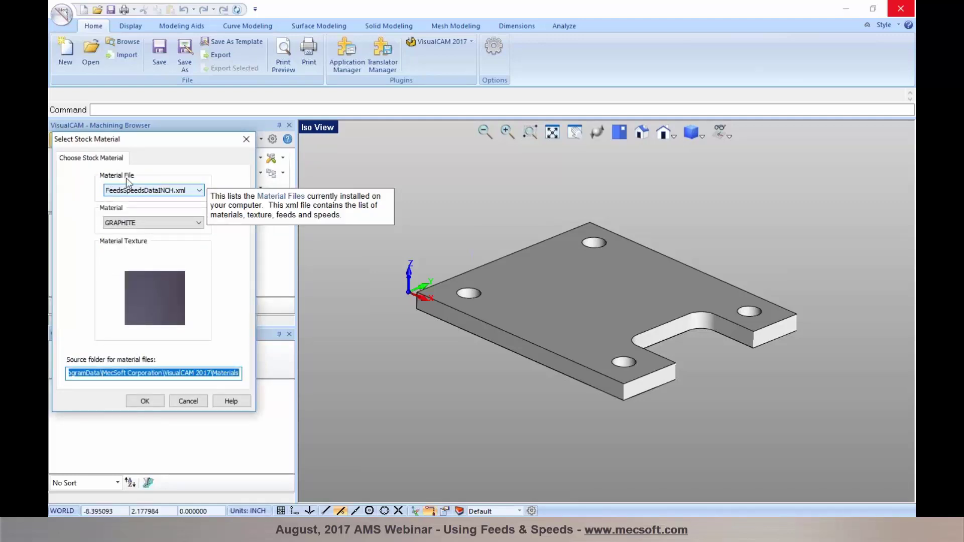
{"action": "left_click", "coordinate": [195, 224]}
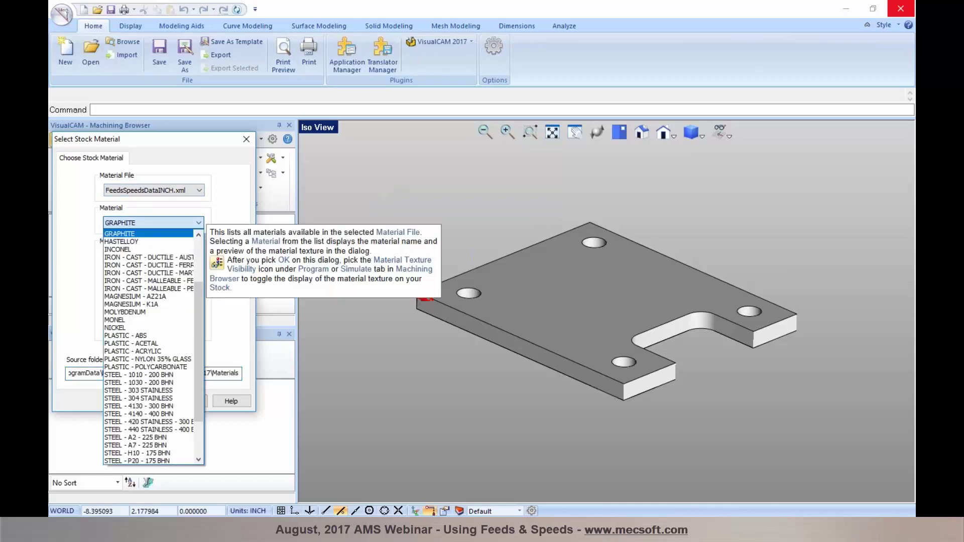
{"action": "left_click", "coordinate": [202, 226]}
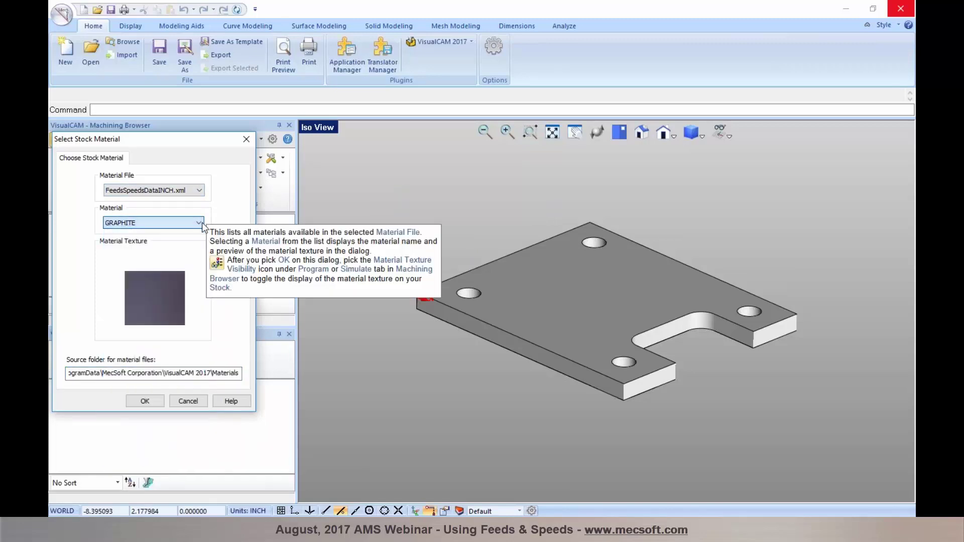
{"action": "left_click", "coordinate": [198, 225]}
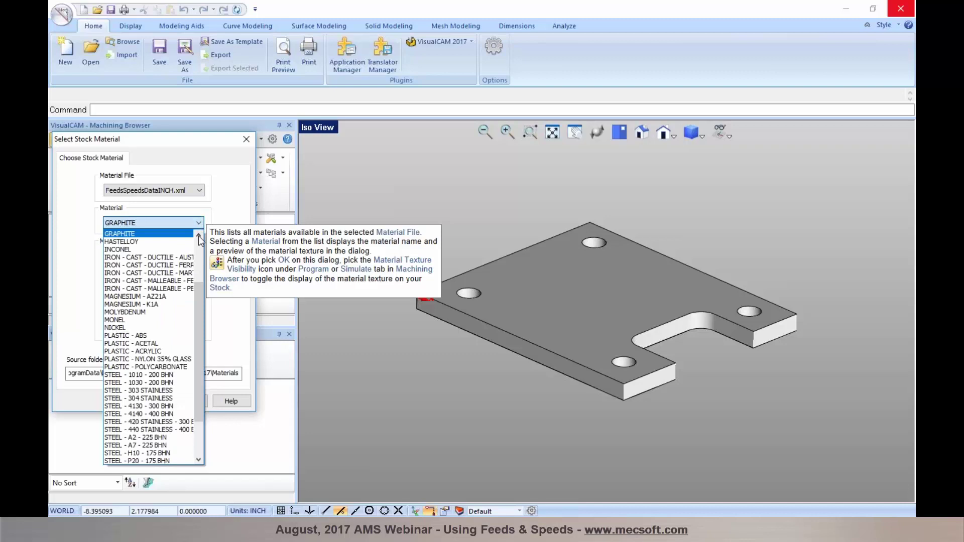
{"action": "scroll", "coordinate": [200, 246], "scroll_direction": "up", "scroll_amount": 3}
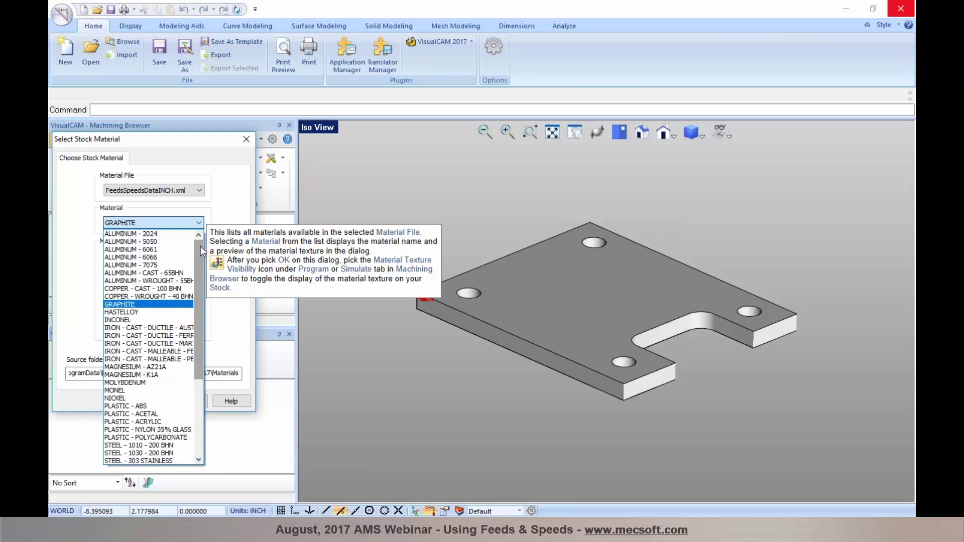
{"action": "left_click", "coordinate": [165, 249]}
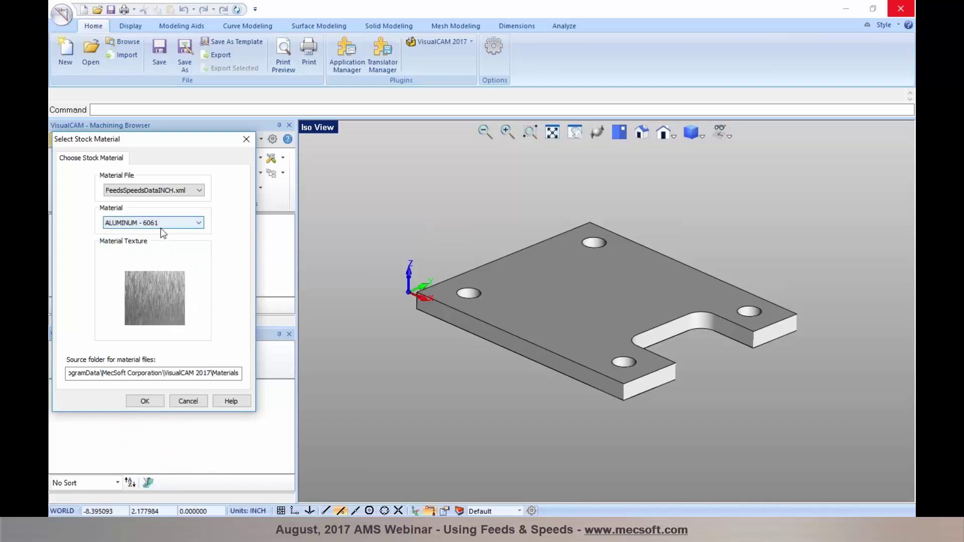
{"action": "left_click", "coordinate": [198, 225]}
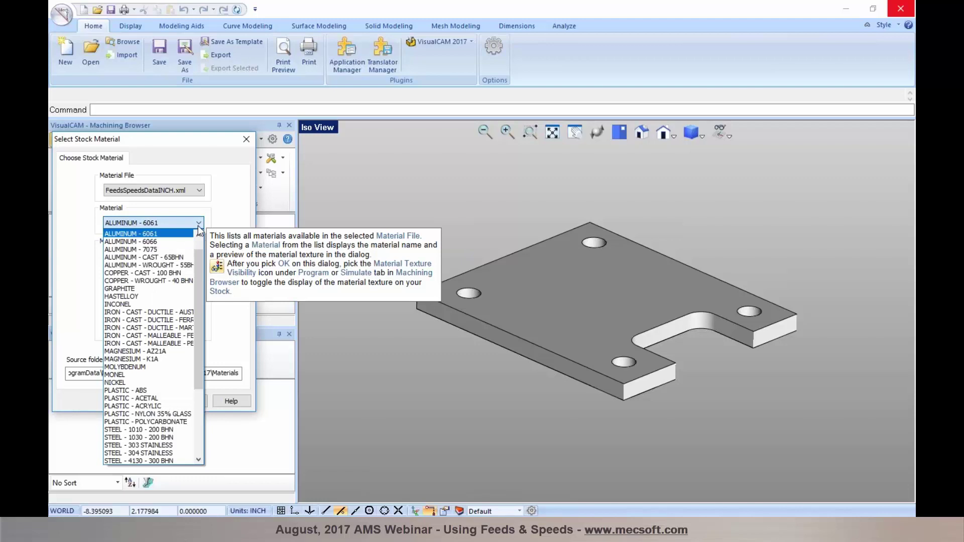
{"action": "left_click", "coordinate": [224, 227]}
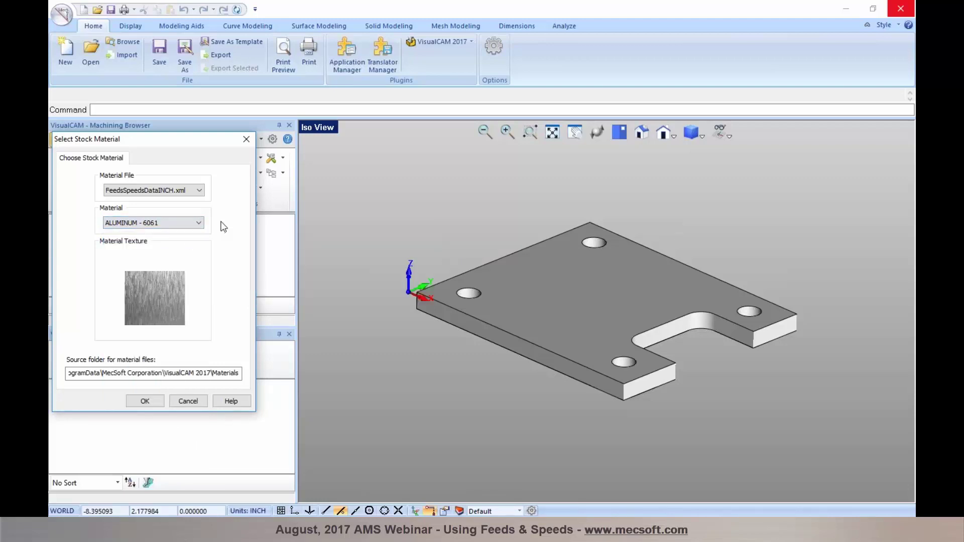
{"action": "left_click", "coordinate": [145, 401]}
- Start a new ball mill tool and set its tool material to HSS
{"action": "left_click", "coordinate": [61, 370]}
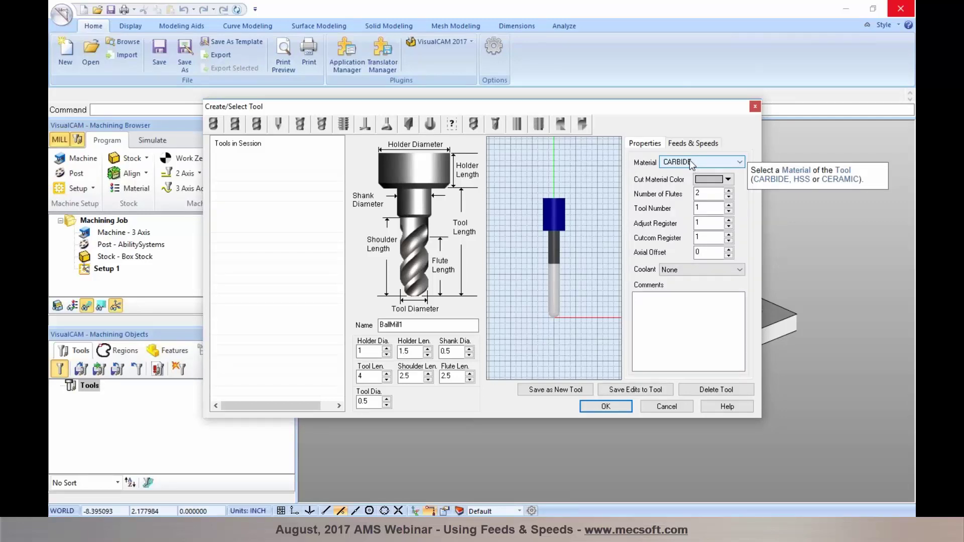
{"action": "left_click", "coordinate": [740, 166]}
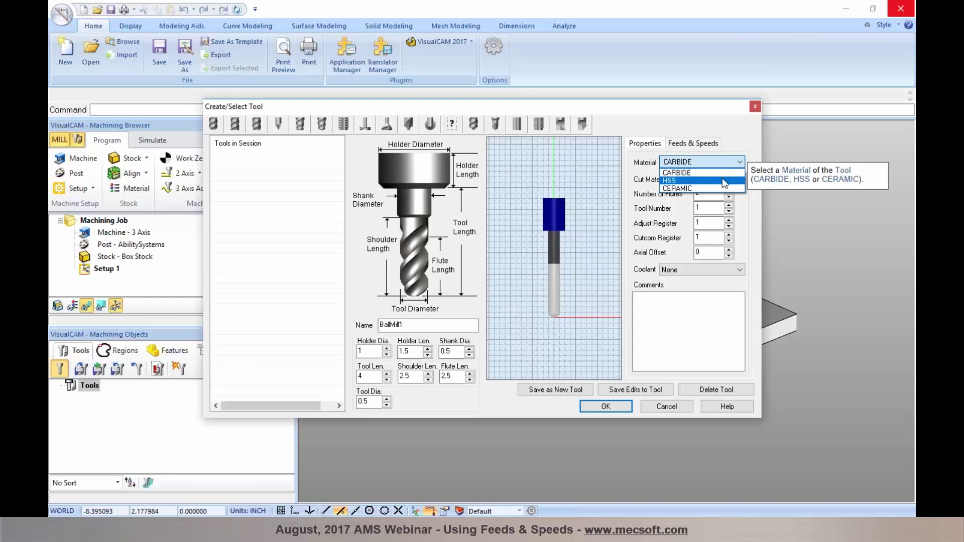
{"action": "left_click", "coordinate": [725, 182]}
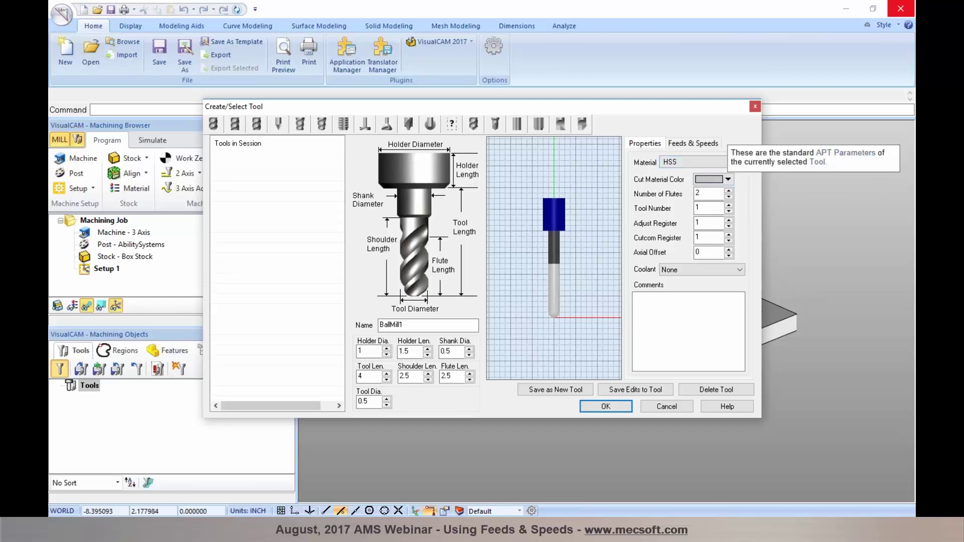
- Load the ball mill's feeds and speeds from the feeds table for ALUMINUM - 6061 stock and HSS tool material
{"action": "left_click", "coordinate": [693, 143]}
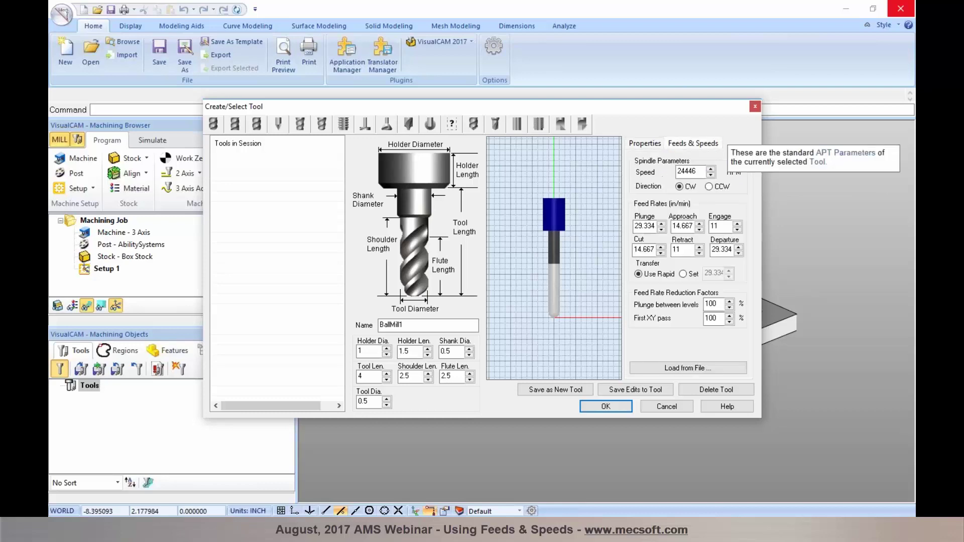
{"action": "left_click", "coordinate": [687, 370]}
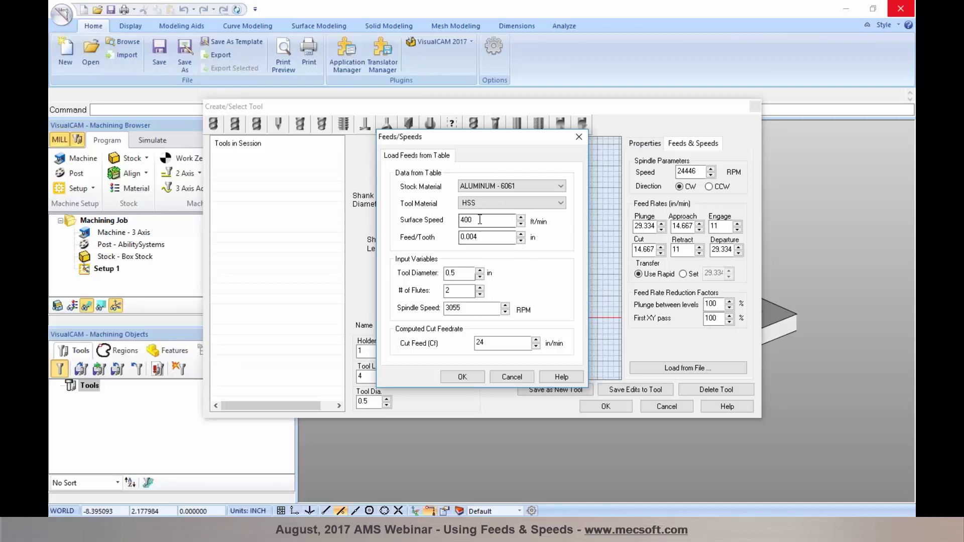
{"action": "mouse_move", "coordinate": [499, 221]}
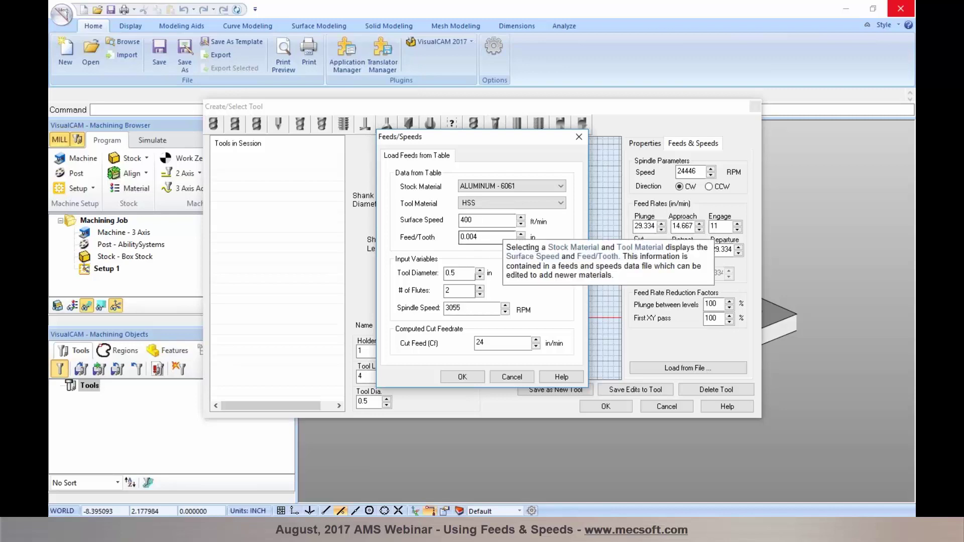
{"action": "mouse_move", "coordinate": [457, 275]}
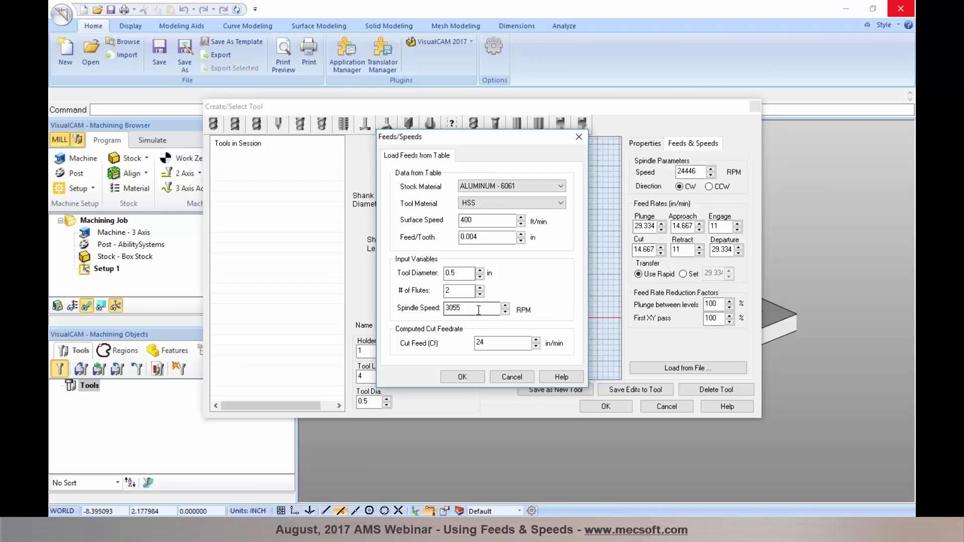
{"action": "mouse_move", "coordinate": [490, 349]}
{"action": "left_click", "coordinate": [454, 378]}
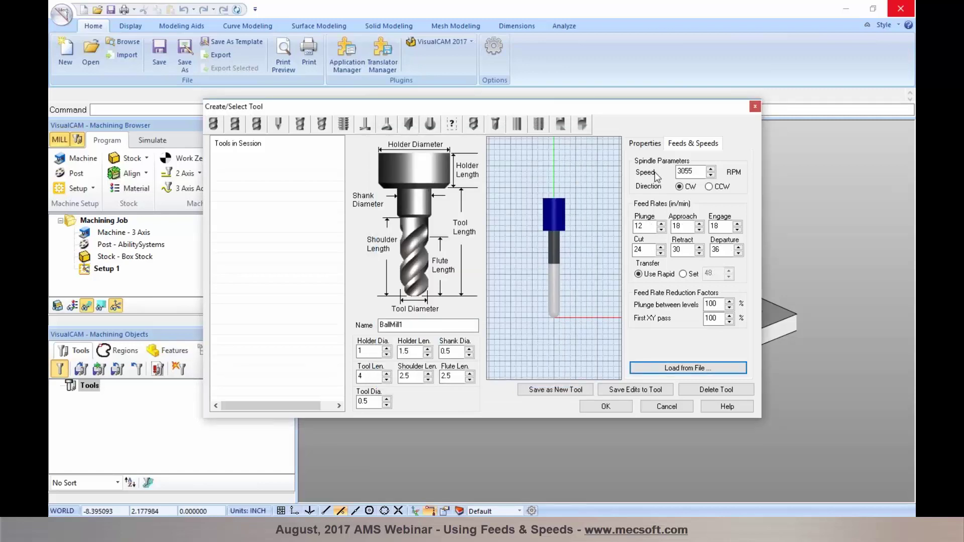
- Save the ball mill with its loaded feeds and speeds as a new tool in the session
{"action": "mouse_move", "coordinate": [678, 175]}
{"action": "mouse_move", "coordinate": [645, 250]}
{"action": "left_click", "coordinate": [569, 389]}
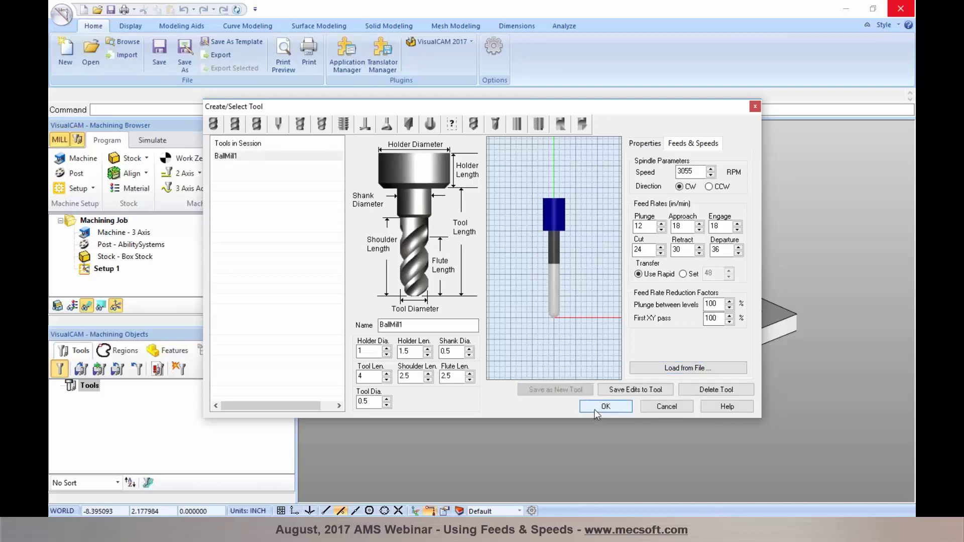
{"action": "left_click", "coordinate": [595, 409]}
- Review the Feeds & Speeds preferences for the feedrate source and transfer percentages, keeping the settings
{"action": "left_click", "coordinate": [262, 141]}
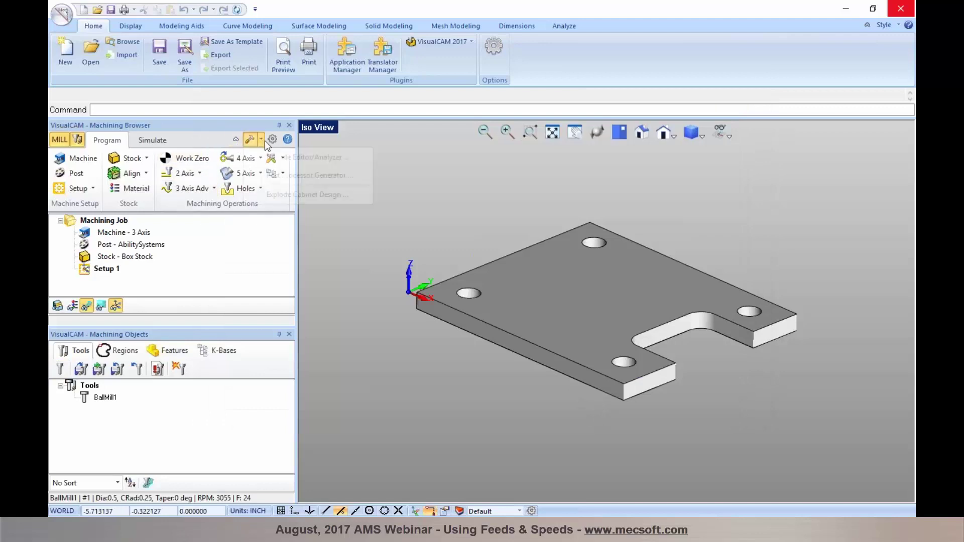
{"action": "left_click", "coordinate": [272, 139]}
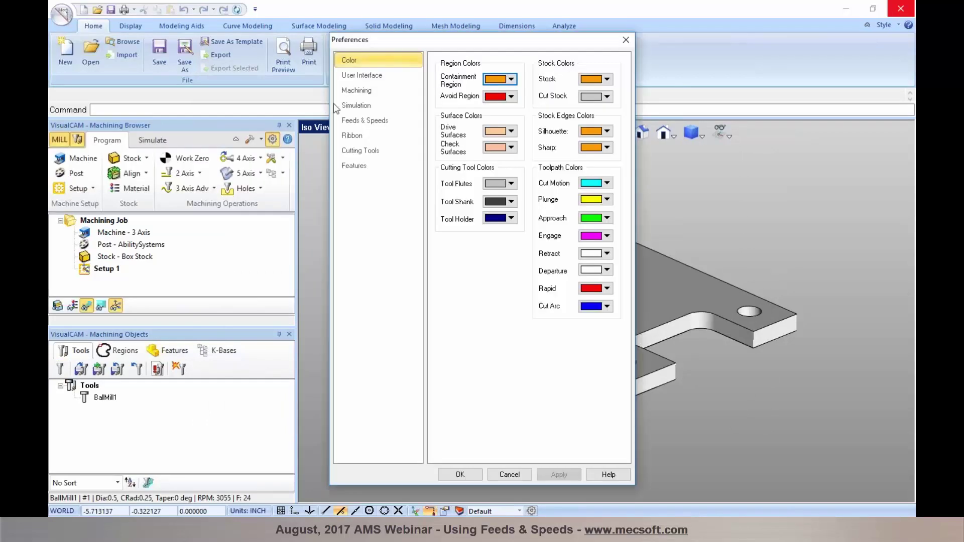
{"action": "left_click", "coordinate": [352, 120]}
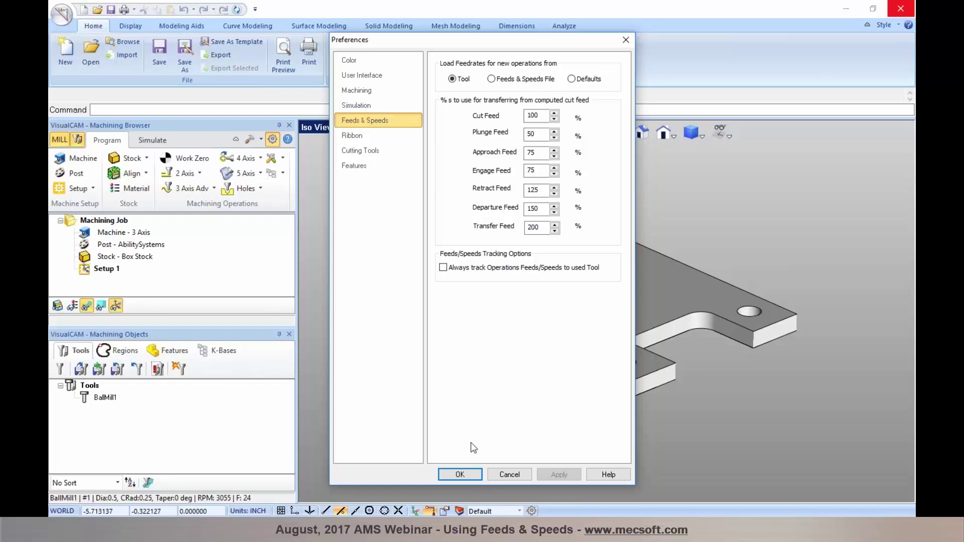
{"action": "left_click", "coordinate": [454, 474]}
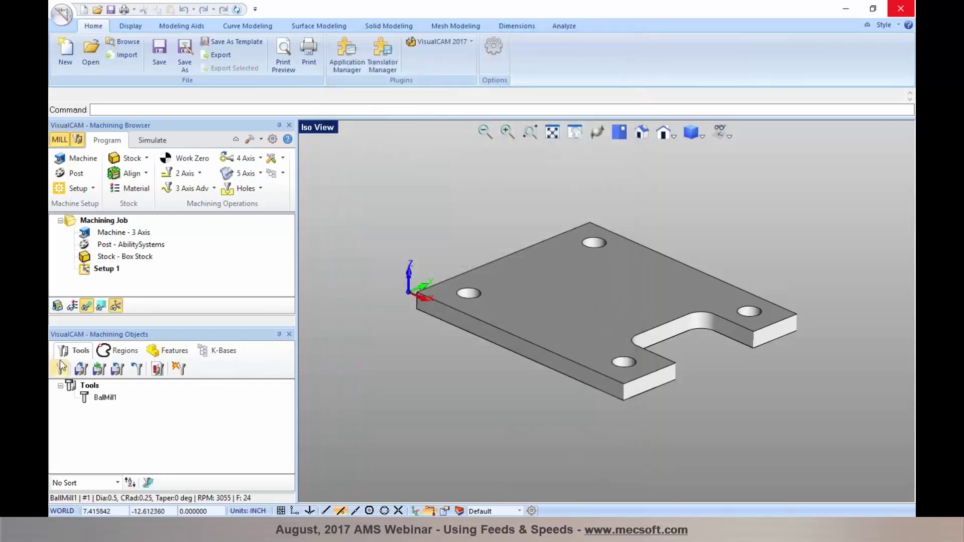
- Check the feeds and speeds saved on the ball mill tool, and close it without changes
{"action": "double_click", "coordinate": [90, 399]}
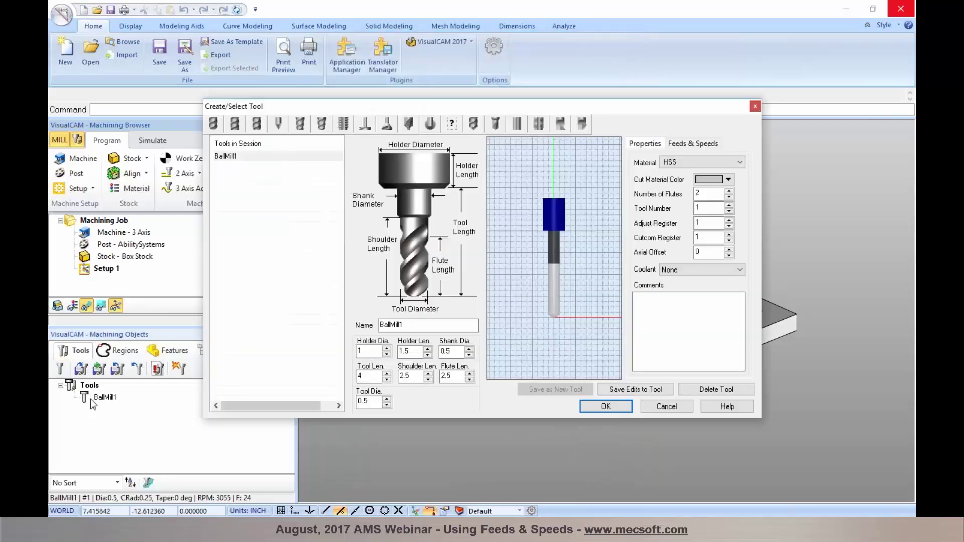
{"action": "left_click", "coordinate": [702, 145]}
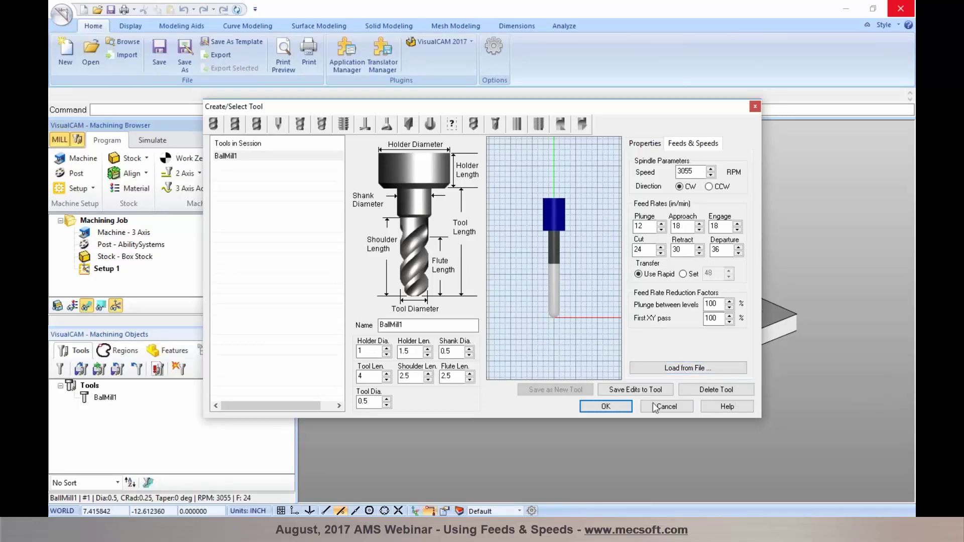
{"action": "left_click", "coordinate": [667, 407]}
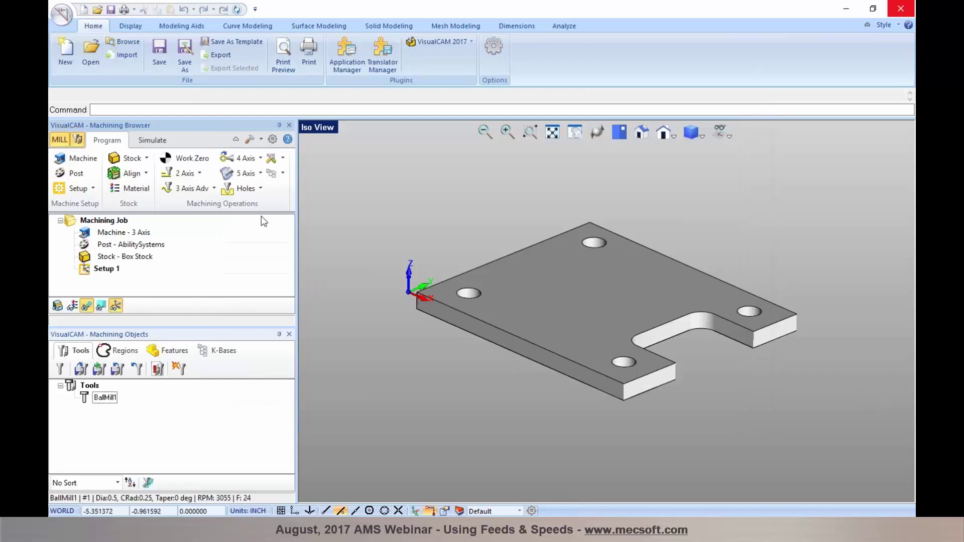
- Start a 2 1/2 Axis Profiling operation with the BallMill1 tool and check the feeds and speeds it takes over
{"action": "left_click", "coordinate": [196, 174]}
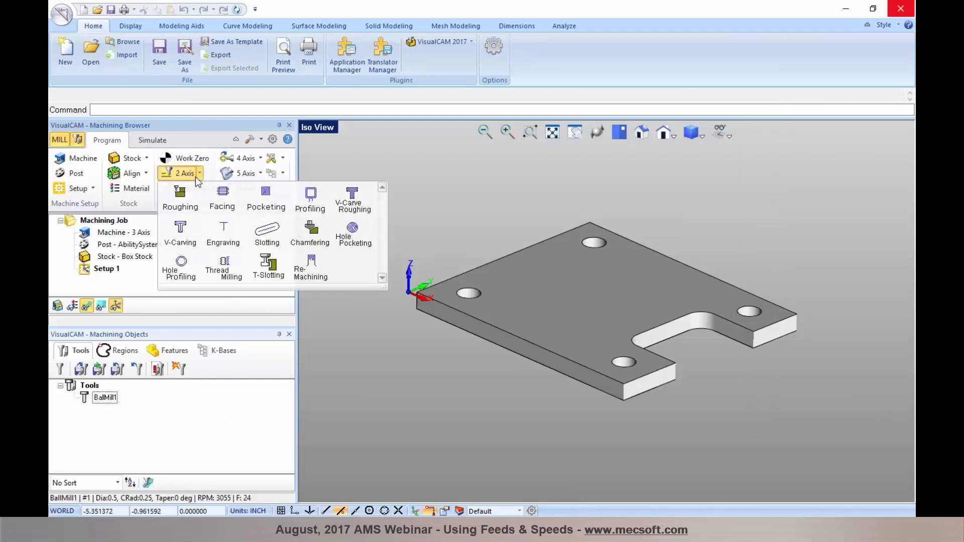
{"action": "left_click", "coordinate": [302, 208]}
{"action": "left_click", "coordinate": [156, 33]}
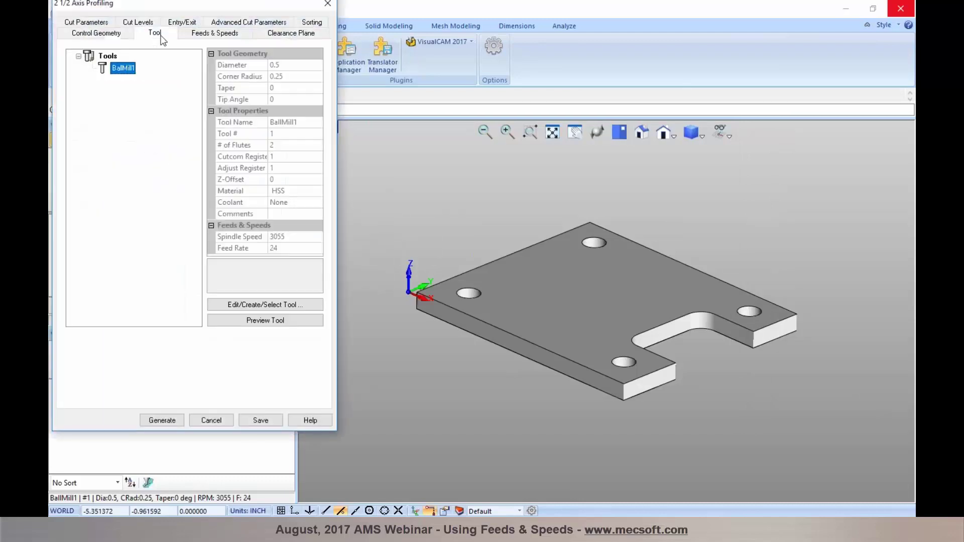
{"action": "left_click", "coordinate": [204, 35]}
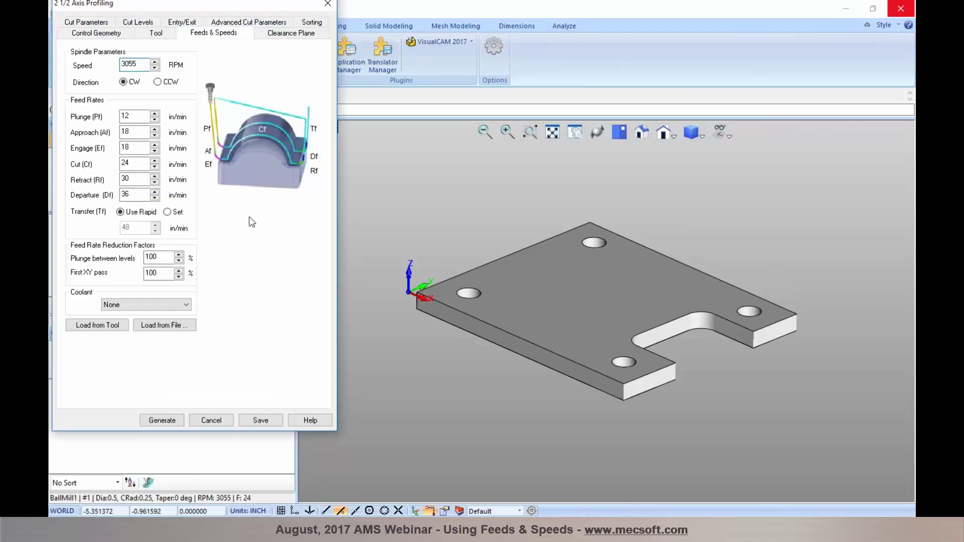
- Load the profiling operation's feeds and speeds from the feeds table for ALUMINUM - 6061 stock and HSS tool material
{"action": "left_click", "coordinate": [187, 326]}
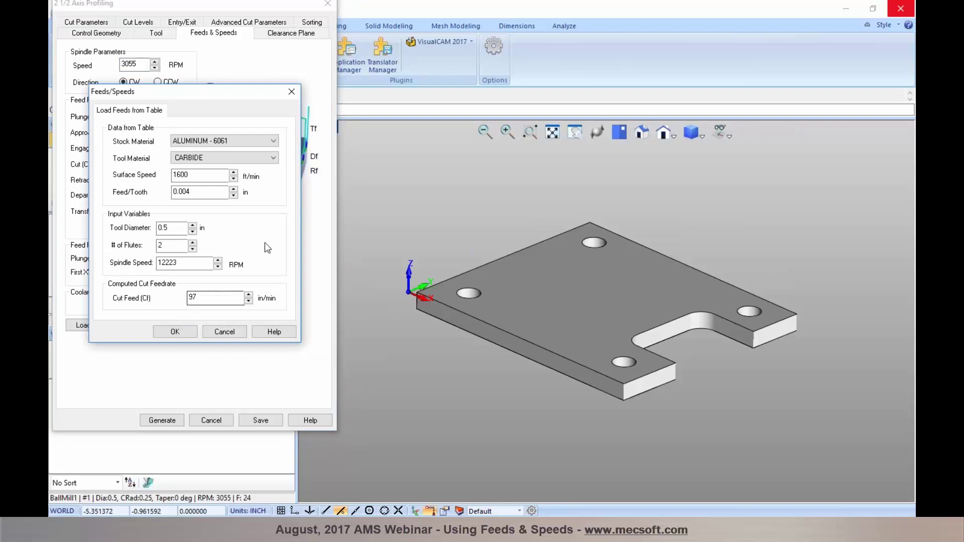
{"action": "left_click", "coordinate": [275, 159]}
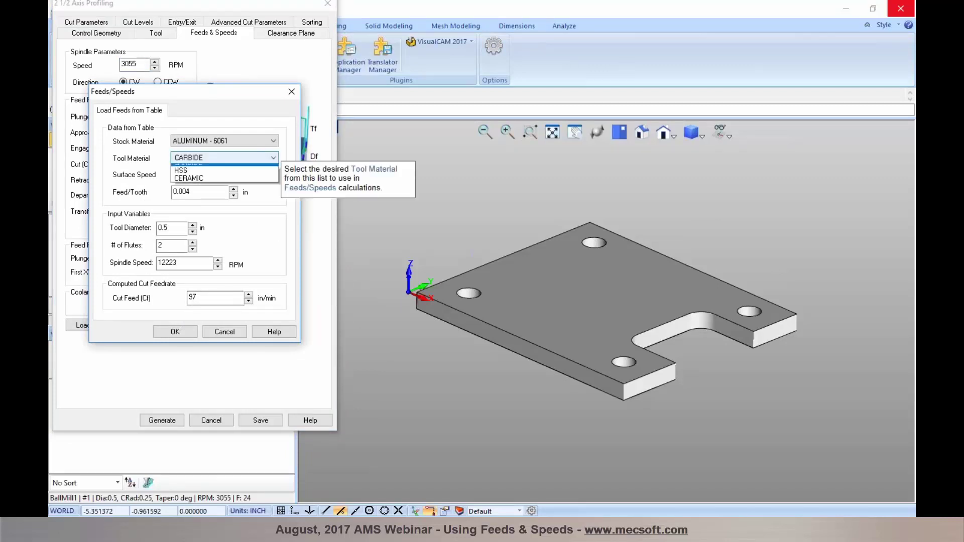
{"action": "left_click", "coordinate": [272, 177]}
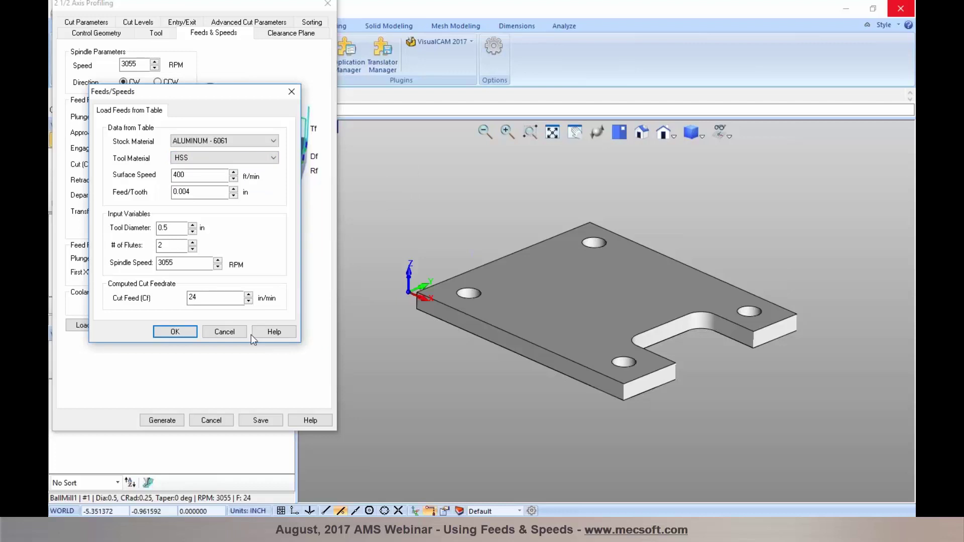
{"action": "left_click_drag", "start_coordinate": [204, 91], "coordinate": [344, 91]}
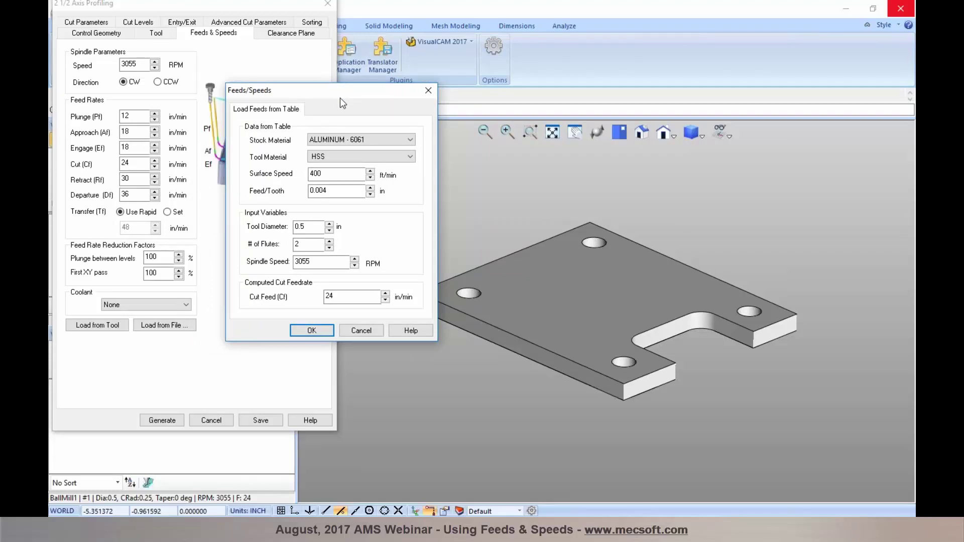
{"action": "left_click", "coordinate": [322, 333]}
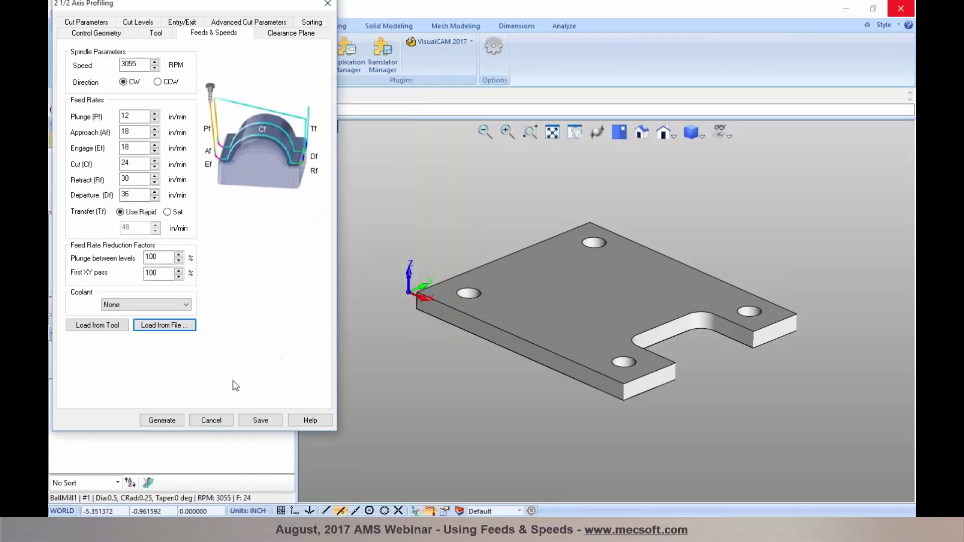
- Try to generate the profiling operation without control geometry, and cancel the operation
{"action": "left_click", "coordinate": [162, 420]}
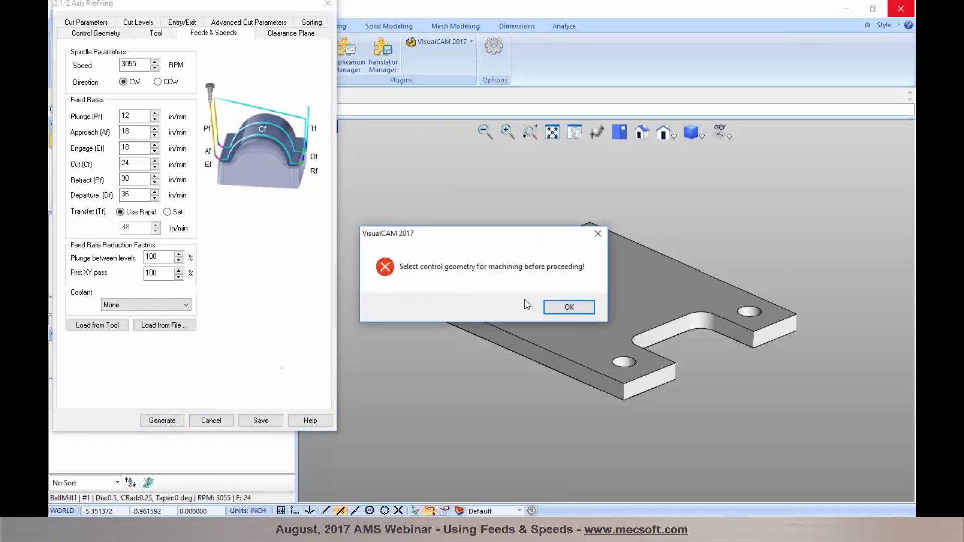
{"action": "left_click", "coordinate": [559, 311]}
{"action": "left_click", "coordinate": [210, 421]}
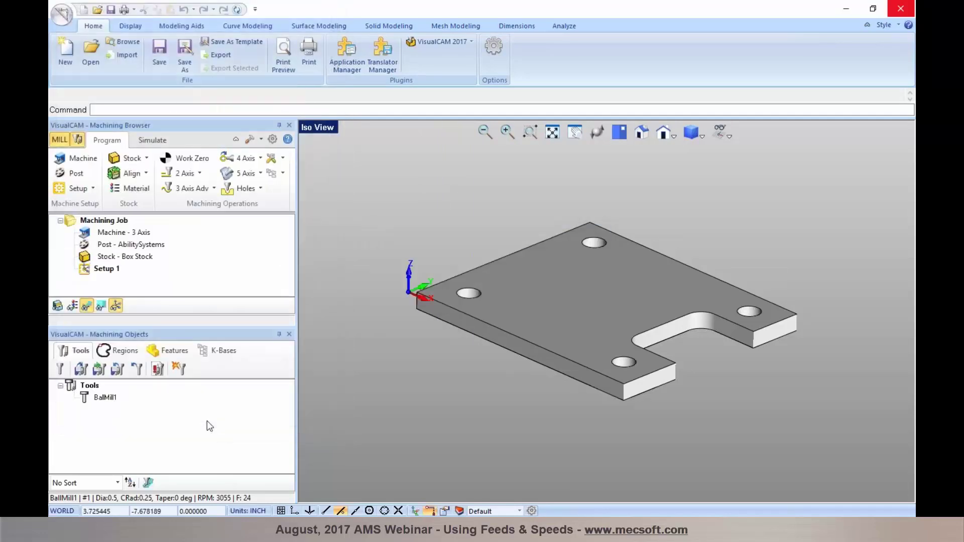
- Set the Feeds & Speeds preferences to load feedrates for new operations from the Feeds & Speeds File
{"action": "left_click", "coordinate": [272, 140]}
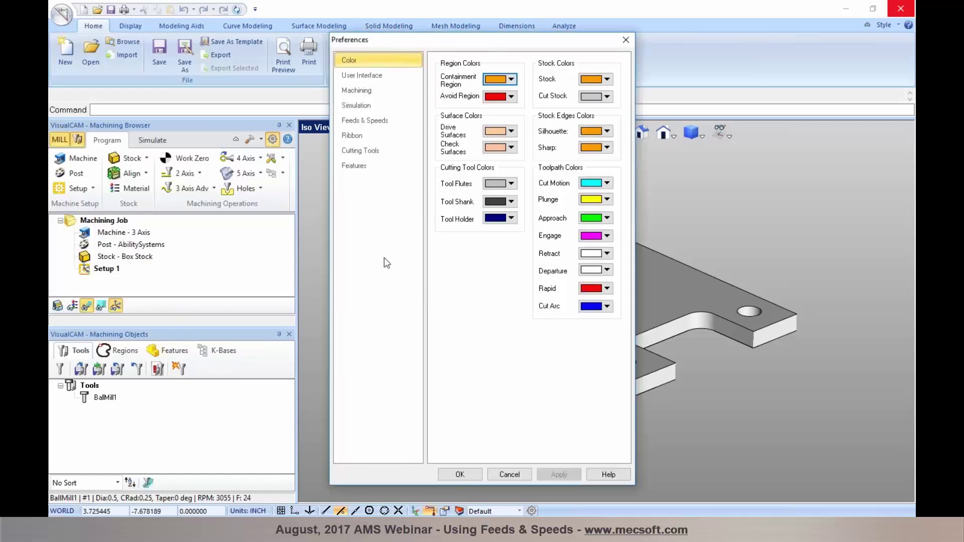
{"action": "left_click", "coordinate": [357, 90]}
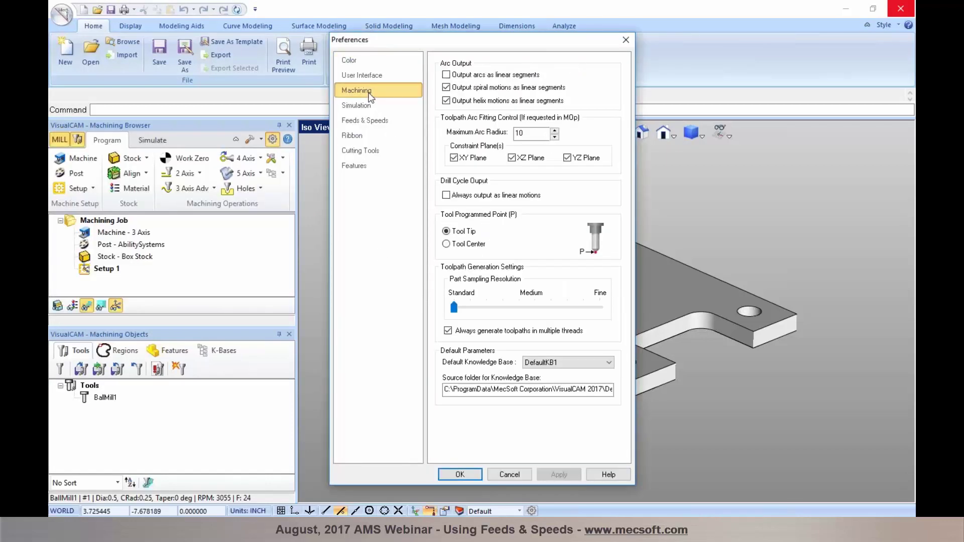
{"action": "left_click", "coordinate": [369, 121]}
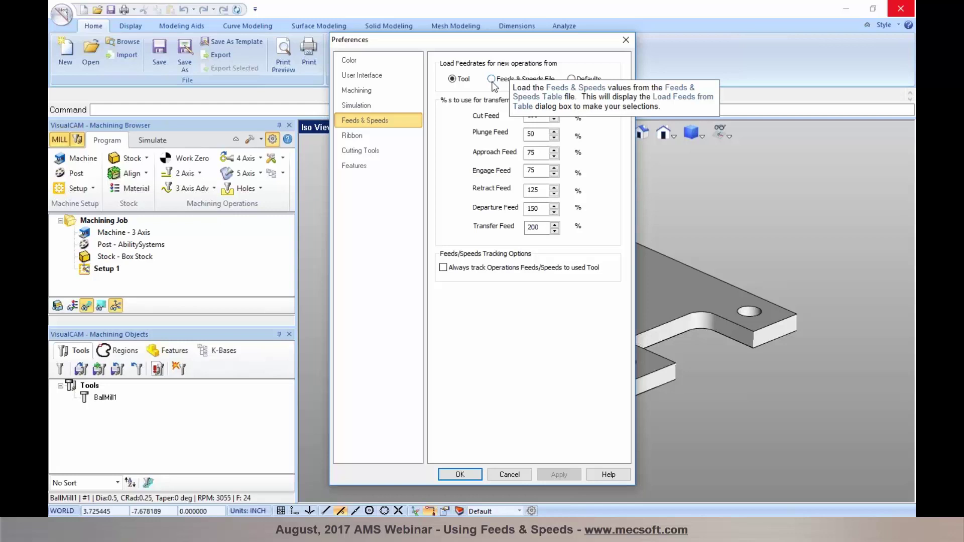
{"action": "left_click", "coordinate": [491, 80]}
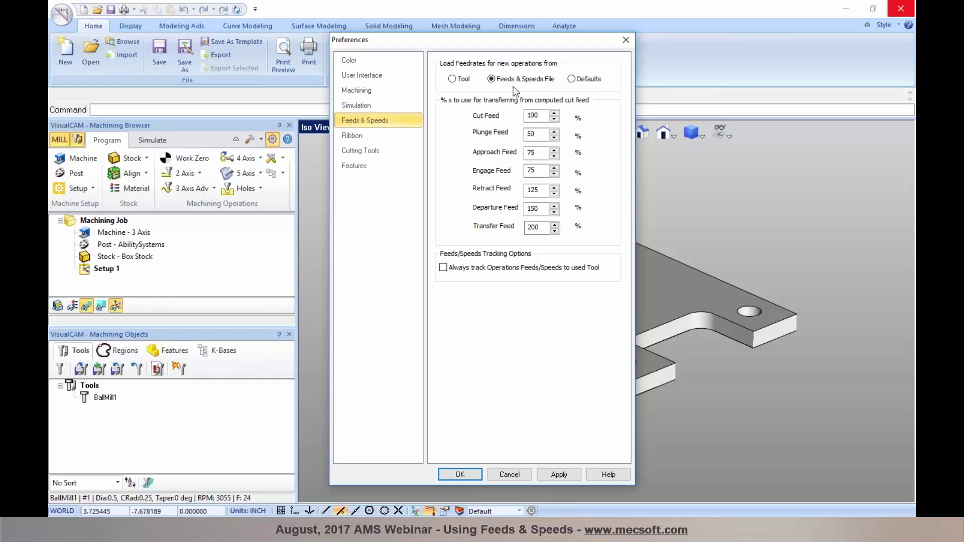
{"action": "left_click", "coordinate": [556, 476]}
{"action": "left_click", "coordinate": [460, 475]}
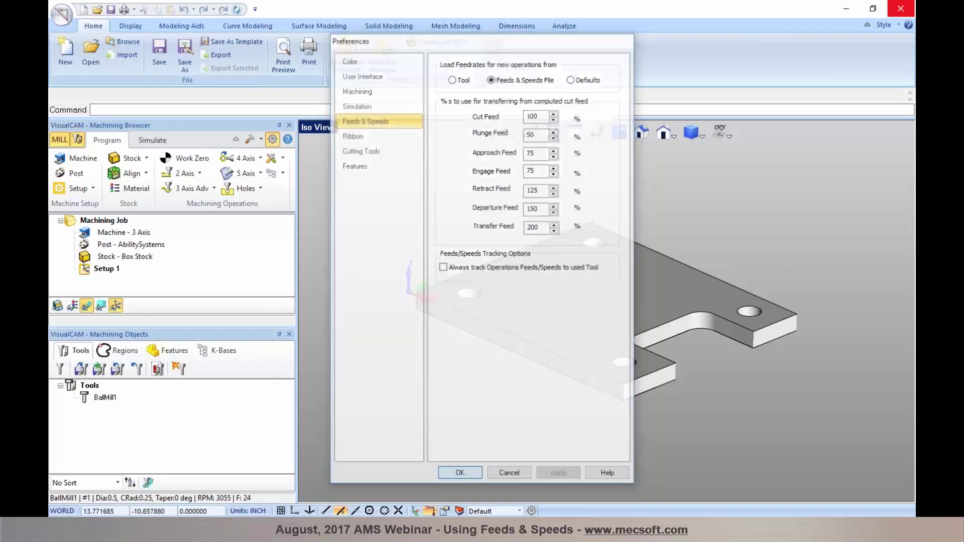
- Check the feeds and speeds of a new 2 1/2 Axis Profiling operation against the feeds table, and cancel the operation
{"action": "left_click", "coordinate": [199, 173]}
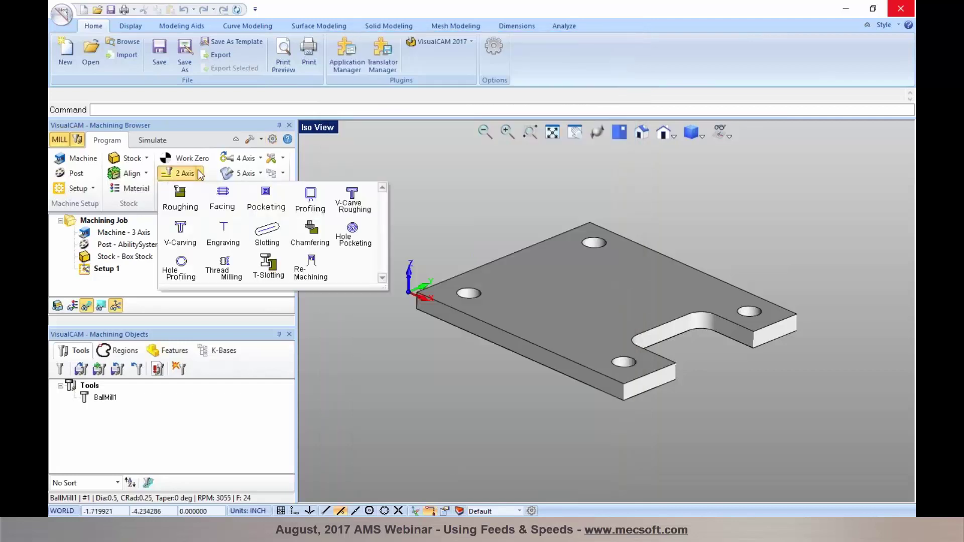
{"action": "left_click", "coordinate": [321, 209]}
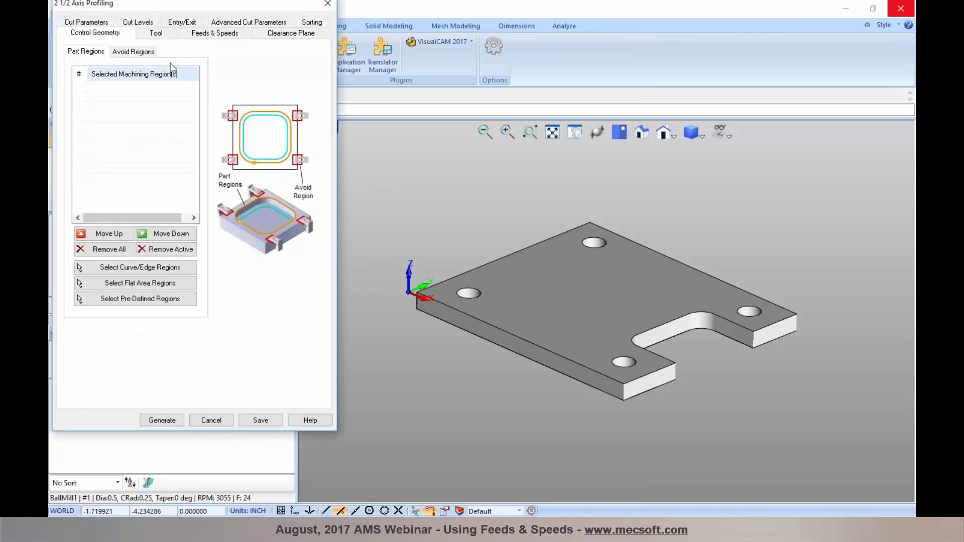
{"action": "left_click", "coordinate": [159, 34]}
{"action": "left_click", "coordinate": [230, 36]}
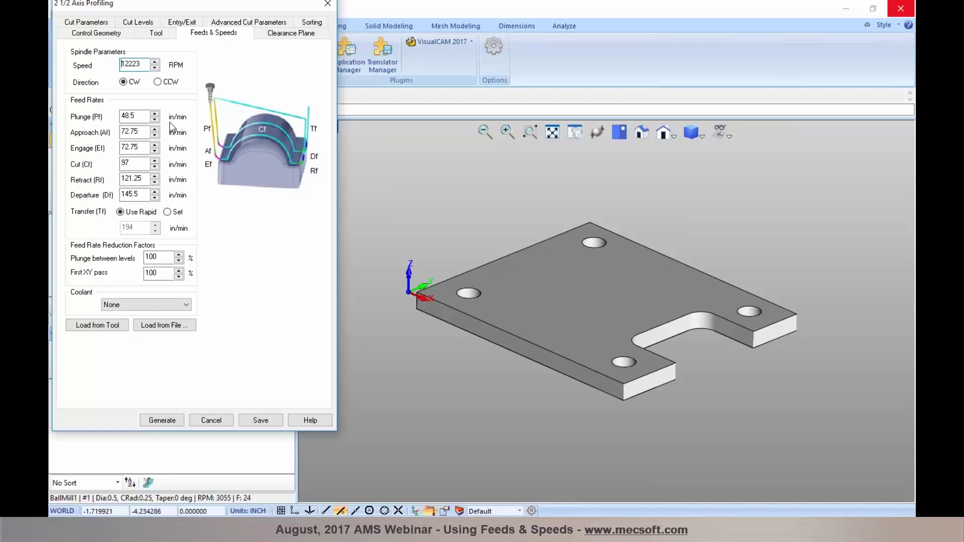
{"action": "left_click", "coordinate": [179, 330]}
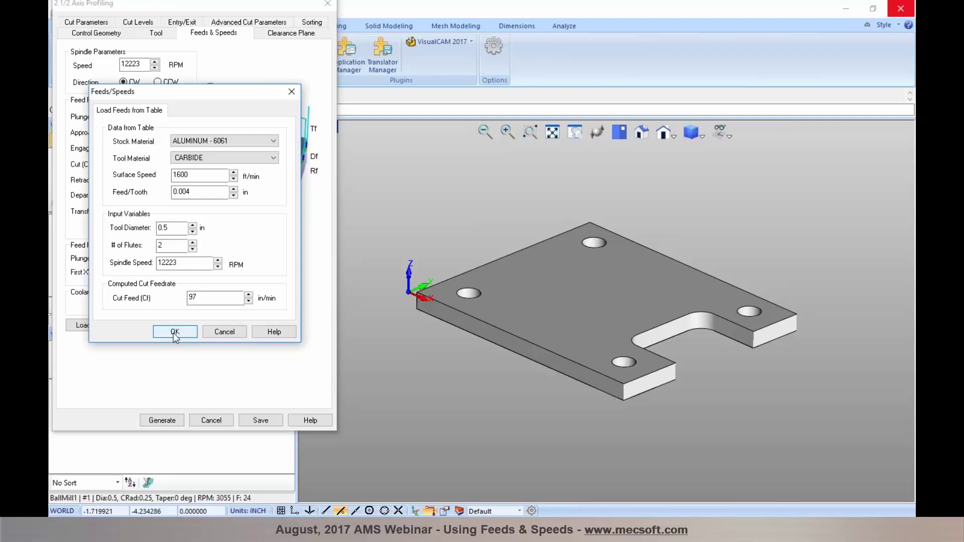
{"action": "left_click", "coordinate": [214, 334]}
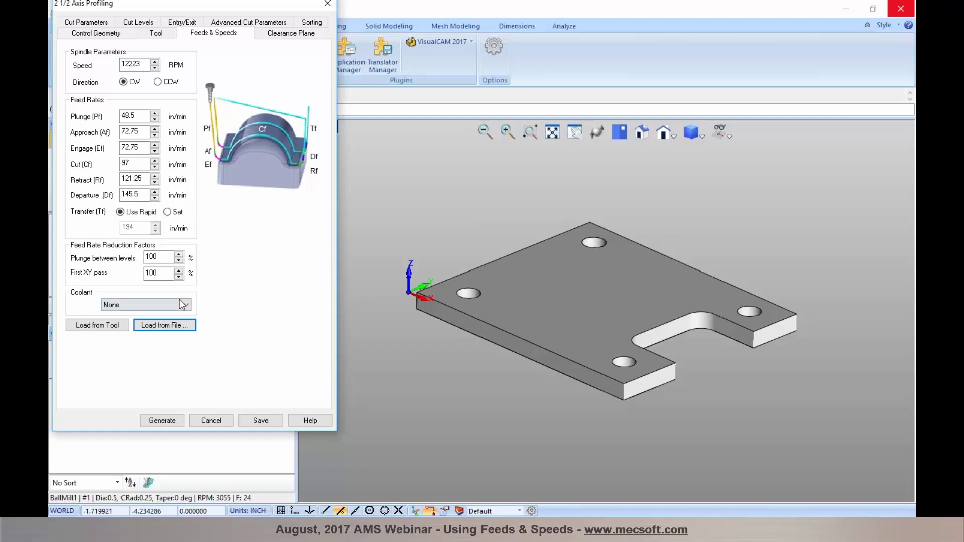
{"action": "left_click", "coordinate": [174, 329]}
{"action": "left_click", "coordinate": [211, 420]}
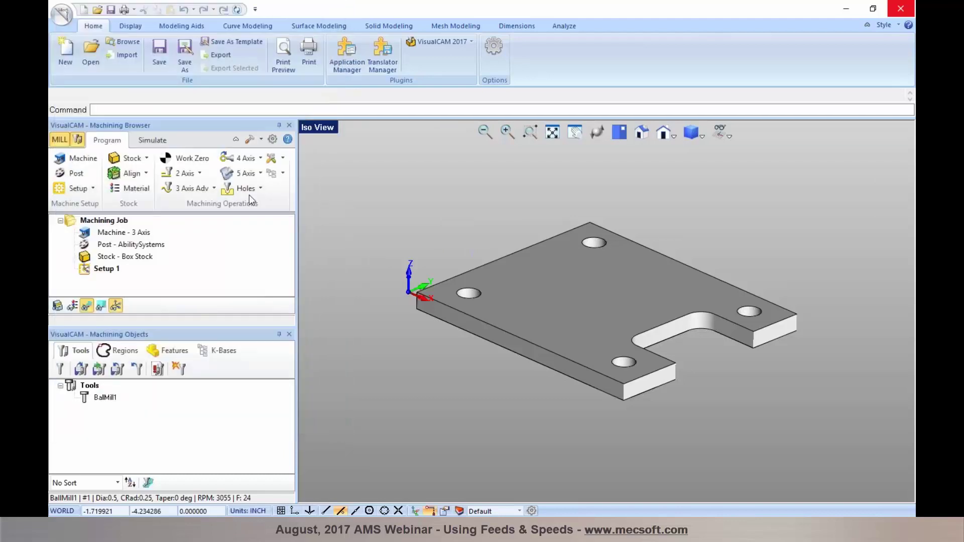
- Set the Feeds & Speeds preferences to load feedrates for new operations from the Tool
{"action": "left_click", "coordinate": [273, 140]}
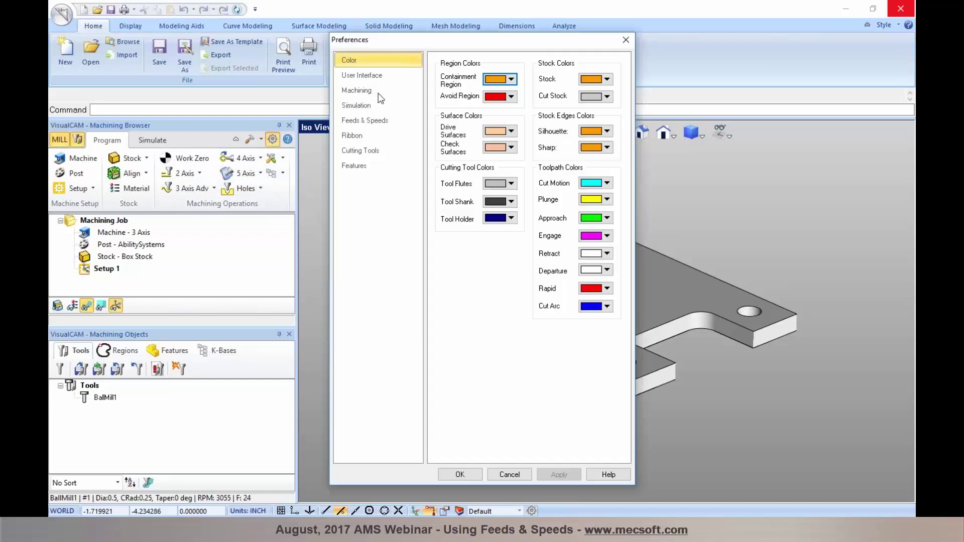
{"action": "left_click", "coordinate": [372, 121]}
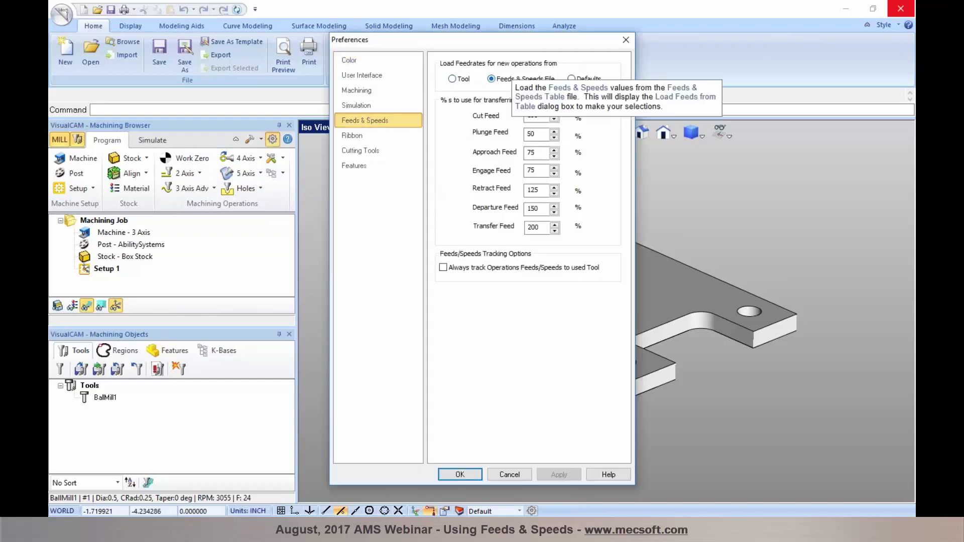
{"action": "left_click", "coordinate": [452, 79]}
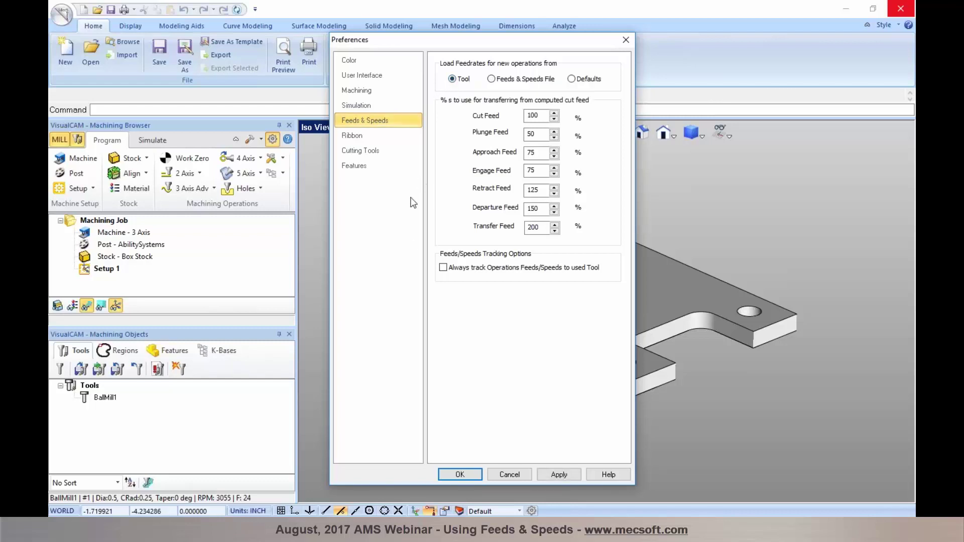
{"action": "left_click", "coordinate": [559, 475]}
{"action": "left_click", "coordinate": [470, 476]}
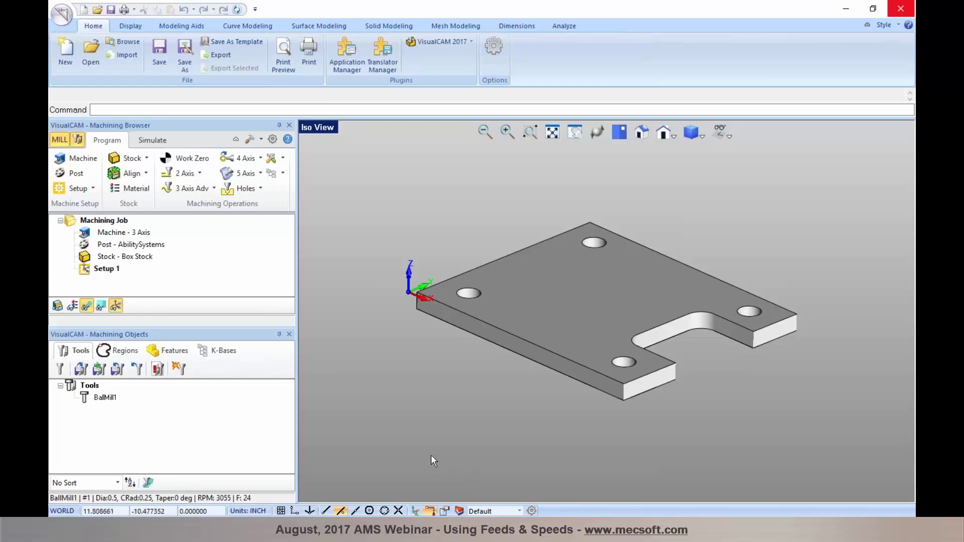
- Switch to File Explorer and open the Materials folder inside the VisualCAM 2017 program data folder
{"action": "mouse_move", "coordinate": [184, 527]}
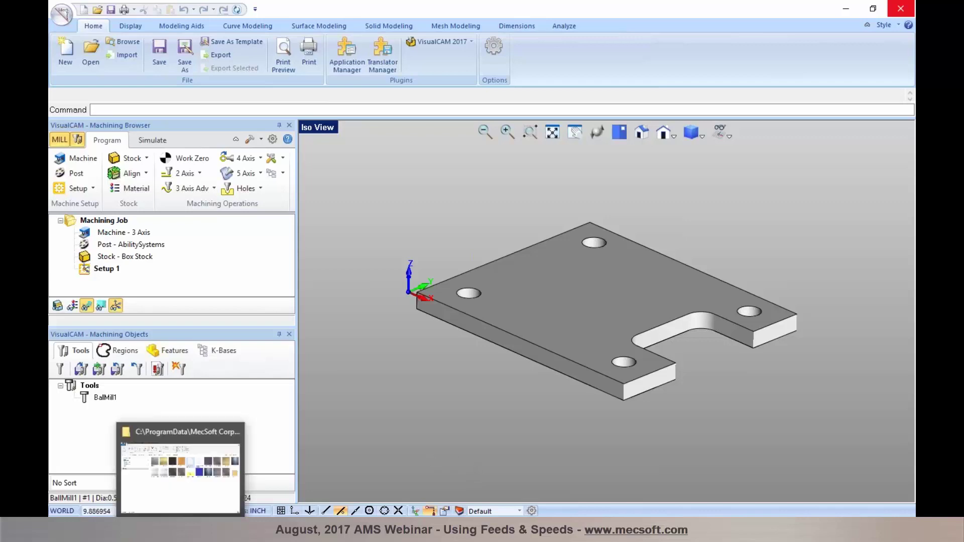
{"action": "left_click", "coordinate": [179, 494]}
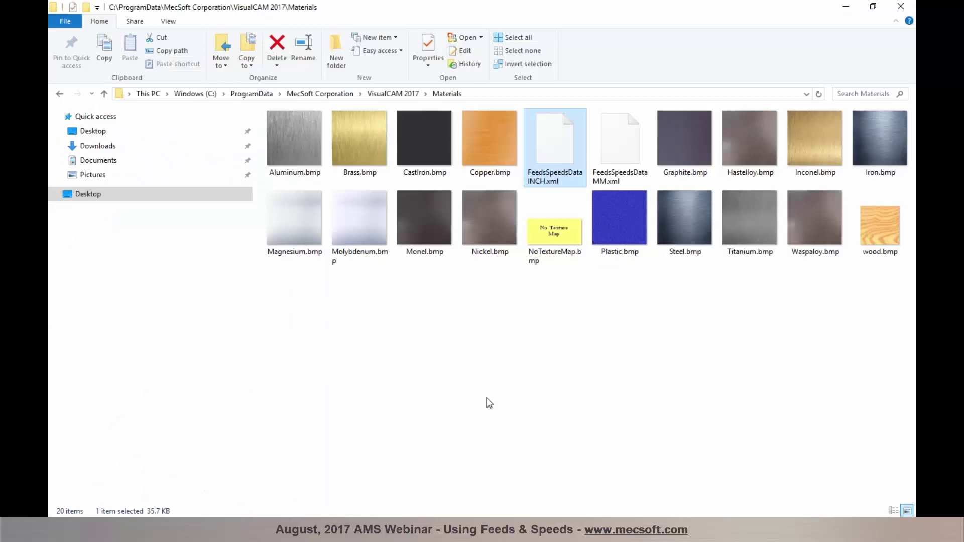
{"action": "left_click", "coordinate": [409, 95]}
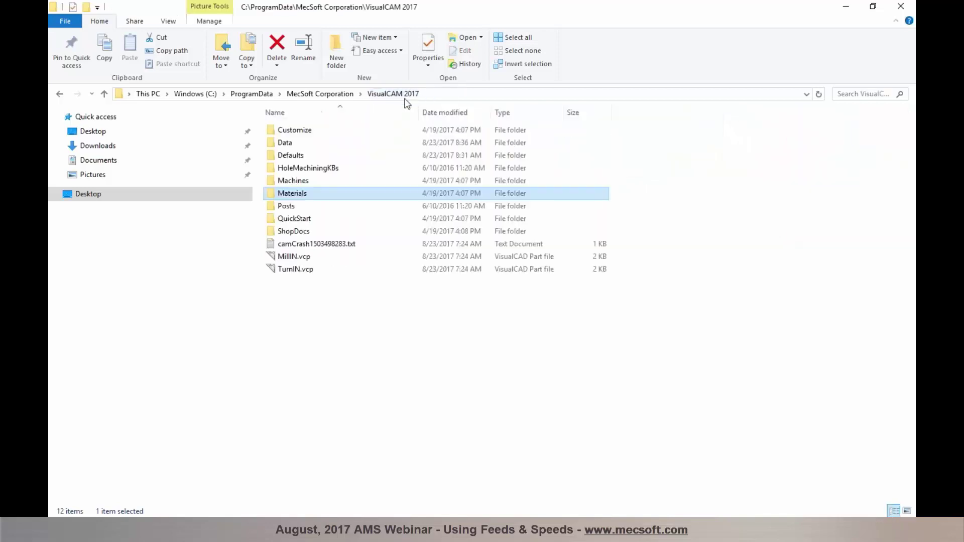
{"action": "double_click", "coordinate": [300, 194]}
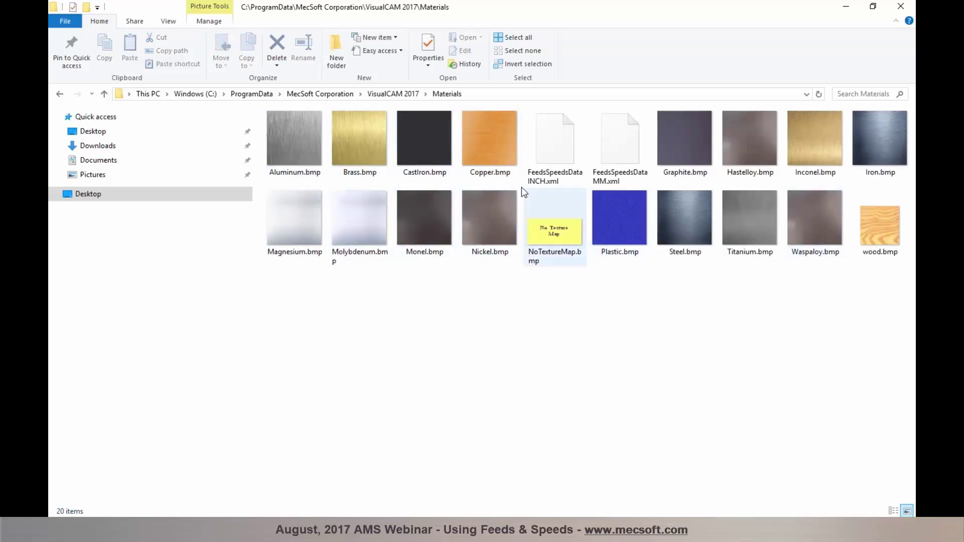
- Locate the inch and millimetre feeds data files, and open FeedsSpeedsDataINCH.xml in Notepad
{"action": "left_click", "coordinate": [542, 180]}
{"action": "left_click", "coordinate": [609, 186]}
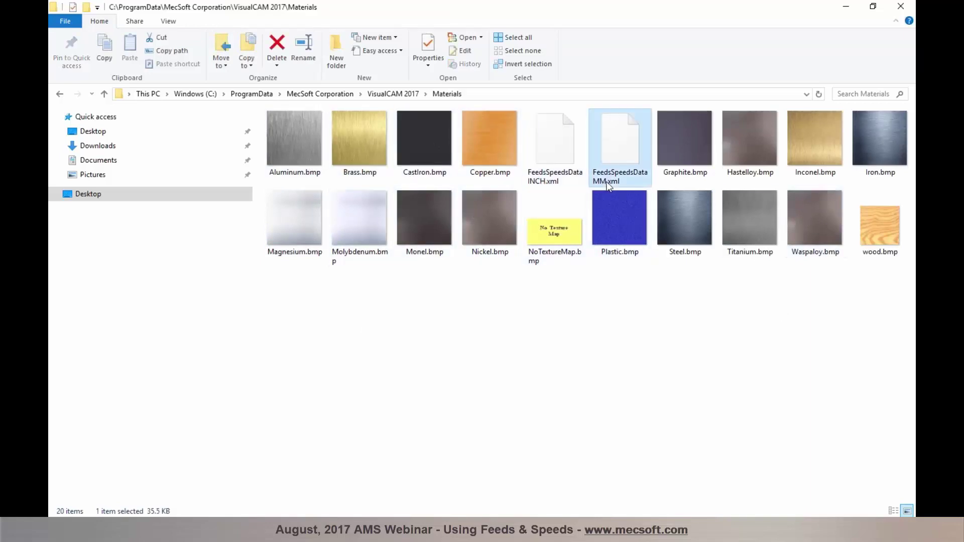
{"action": "left_click", "coordinate": [562, 184]}
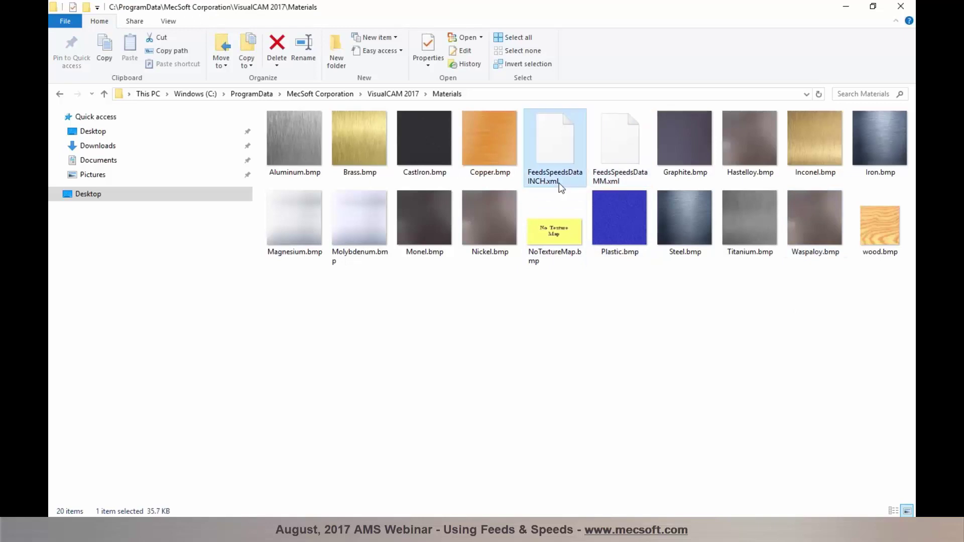
{"action": "left_click", "coordinate": [621, 179]}
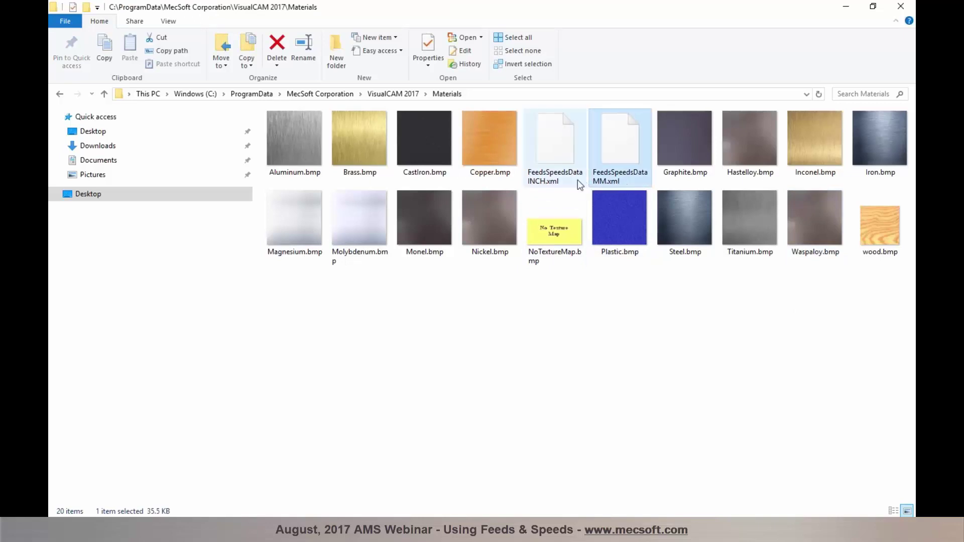
{"action": "left_click", "coordinate": [558, 182]}
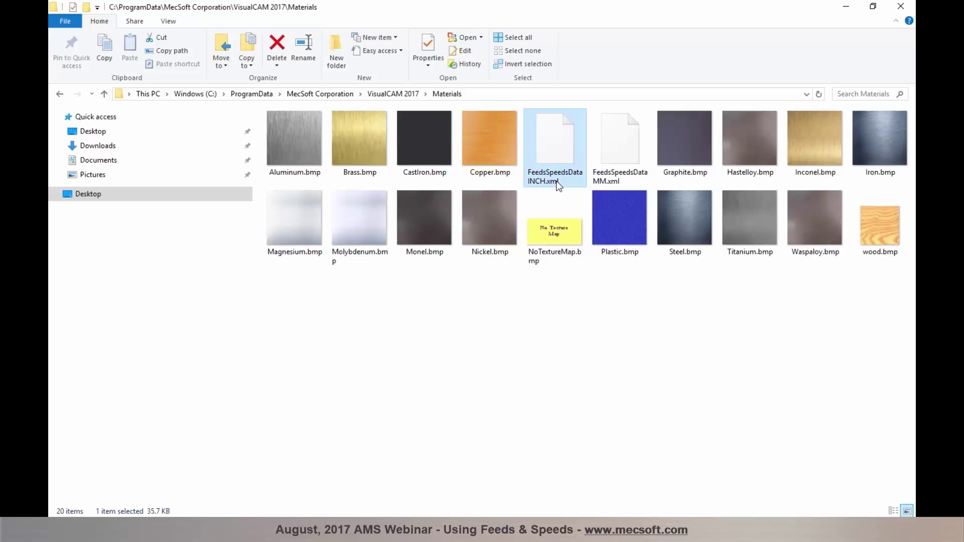
{"action": "right_click", "coordinate": [557, 181]}
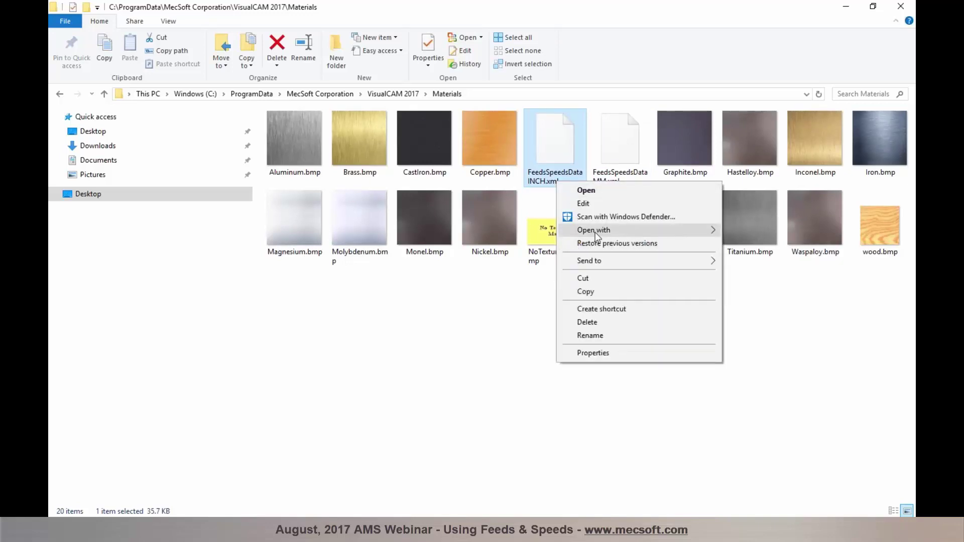
{"action": "mouse_move", "coordinate": [595, 232]}
{"action": "left_click", "coordinate": [485, 271]}
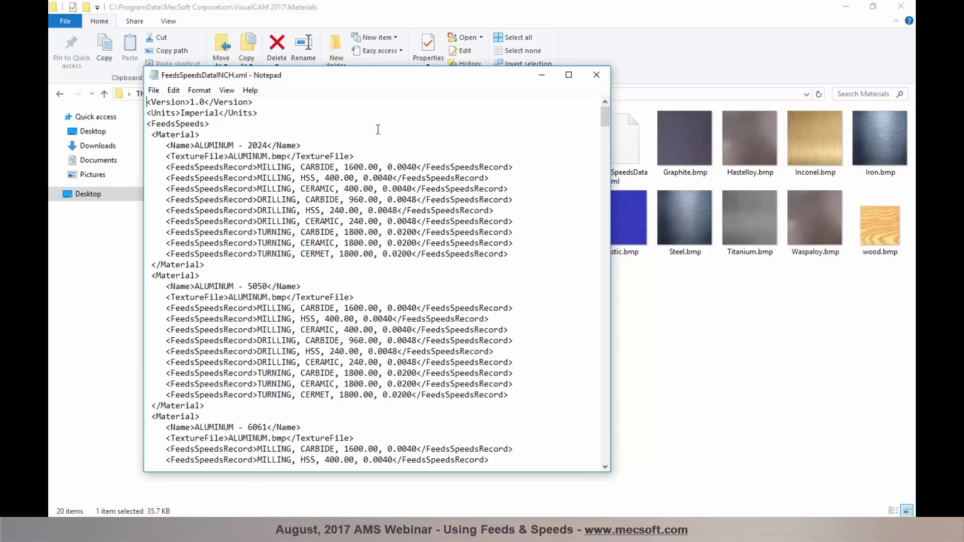
- Examine the texture file entry and the carbide milling record of ALUMINUM - 6061 in FeedsSpeedsDataINCH.xml
{"action": "left_click_drag", "start_coordinate": [370, 78], "coordinate": [421, 76]}
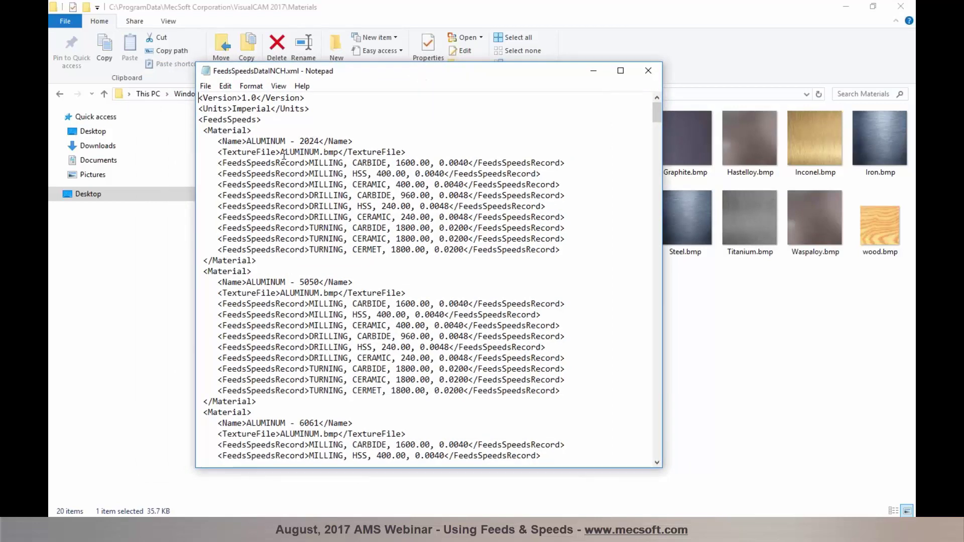
{"action": "left_click_drag", "start_coordinate": [281, 151], "coordinate": [309, 152]}
{"action": "scroll", "coordinate": [322, 275], "scroll_direction": "down", "scroll_amount": 5}
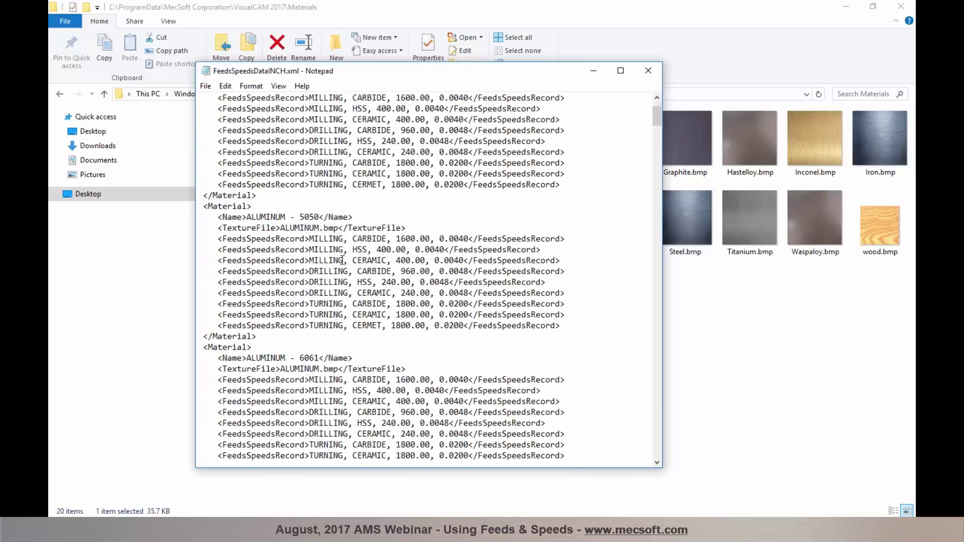
{"action": "scroll", "coordinate": [322, 274], "scroll_direction": "down", "scroll_amount": 1}
{"action": "left_click", "coordinate": [324, 249]}
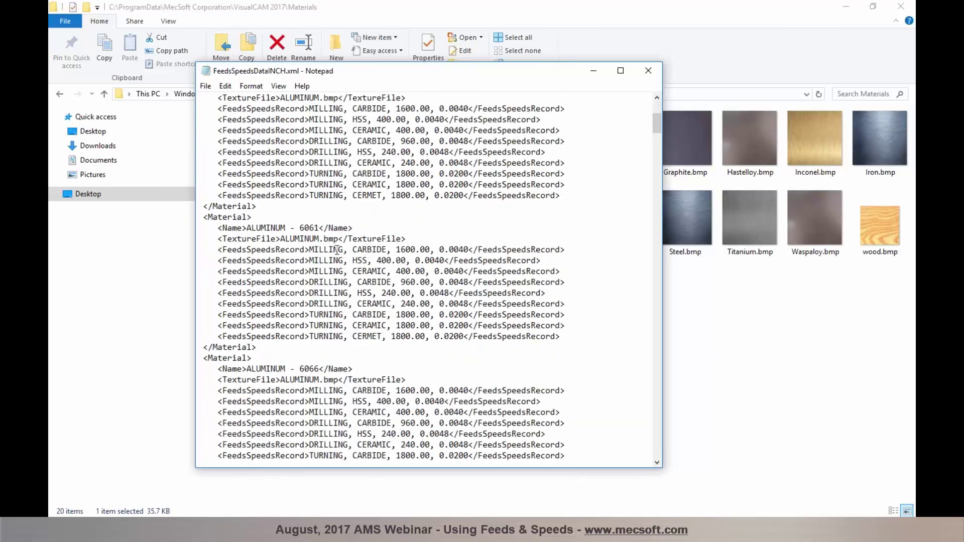
{"action": "left_click_drag", "start_coordinate": [343, 251], "coordinate": [386, 249]}
{"action": "left_click", "coordinate": [354, 250]}
{"action": "left_click", "coordinate": [405, 252]}
{"action": "left_click_drag", "start_coordinate": [396, 250], "coordinate": [429, 252]}
{"action": "left_click_drag", "start_coordinate": [441, 250], "coordinate": [469, 251]}
{"action": "left_click_drag", "start_coordinate": [389, 76], "coordinate": [254, 56]}
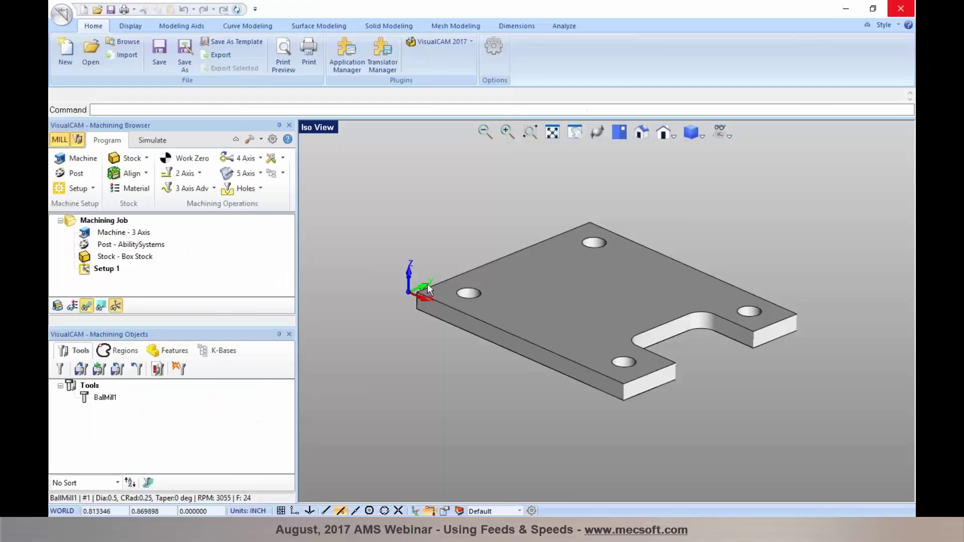
- Switch to VisualCAM and open the feeds table for the BallMill1 tool's feeds and speeds
{"action": "left_click", "coordinate": [86, 398]}
{"action": "double_click", "coordinate": [88, 399]}
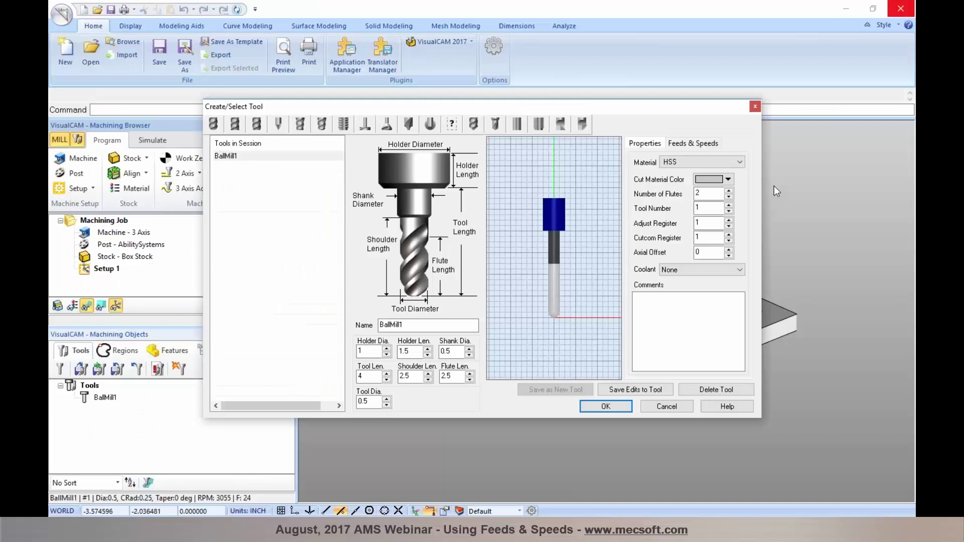
{"action": "left_click", "coordinate": [692, 143]}
{"action": "left_click", "coordinate": [695, 369]}
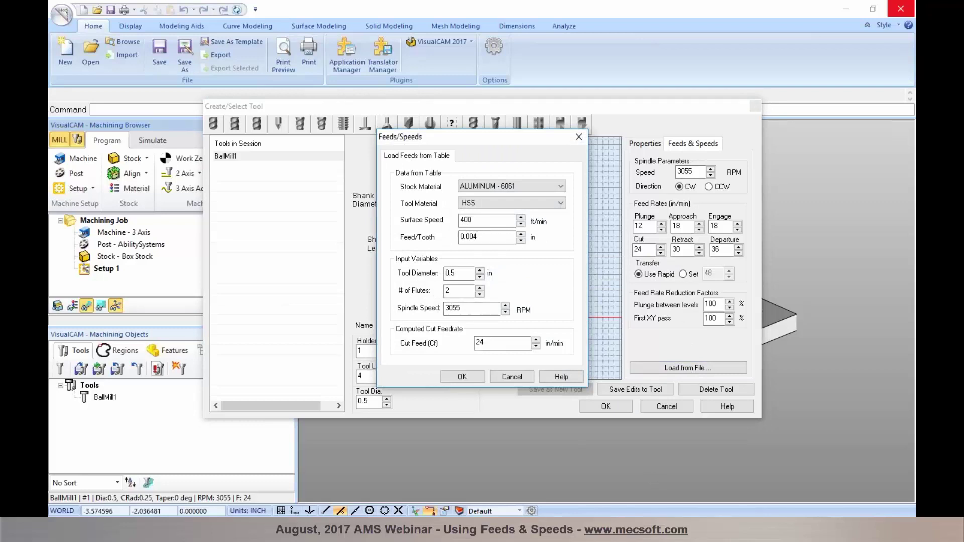
- Place the Notepad data file beside the Feeds/Speeds dialog and compare its ALUMINUM - 6061 HSS milling record with the loaded values
{"action": "key", "text": "alt+Tab"}
{"action": "left_click_drag", "start_coordinate": [381, 55], "coordinate": [834, 74]}
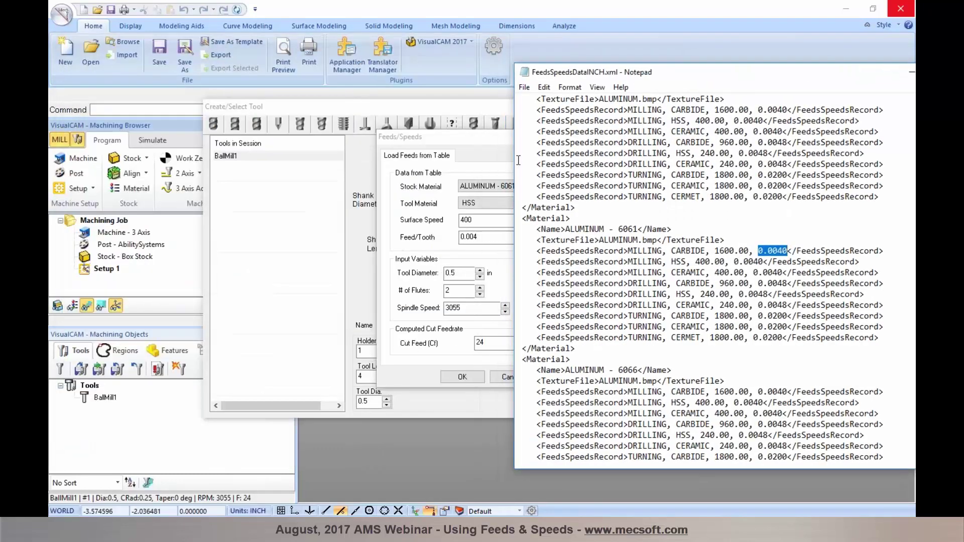
{"action": "left_click_drag", "start_coordinate": [516, 160], "coordinate": [609, 160]}
{"action": "left_click", "coordinate": [466, 142]}
{"action": "left_click_drag", "start_coordinate": [466, 142], "coordinate": [376, 130]}
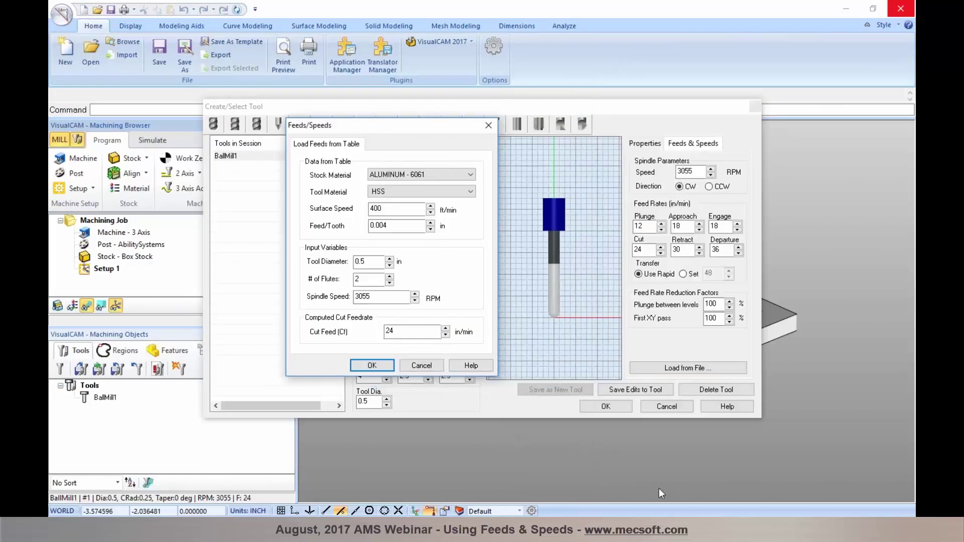
{"action": "key", "text": "alt+Tab"}
{"action": "left_click_drag", "start_coordinate": [603, 317], "coordinate": [549, 317]}
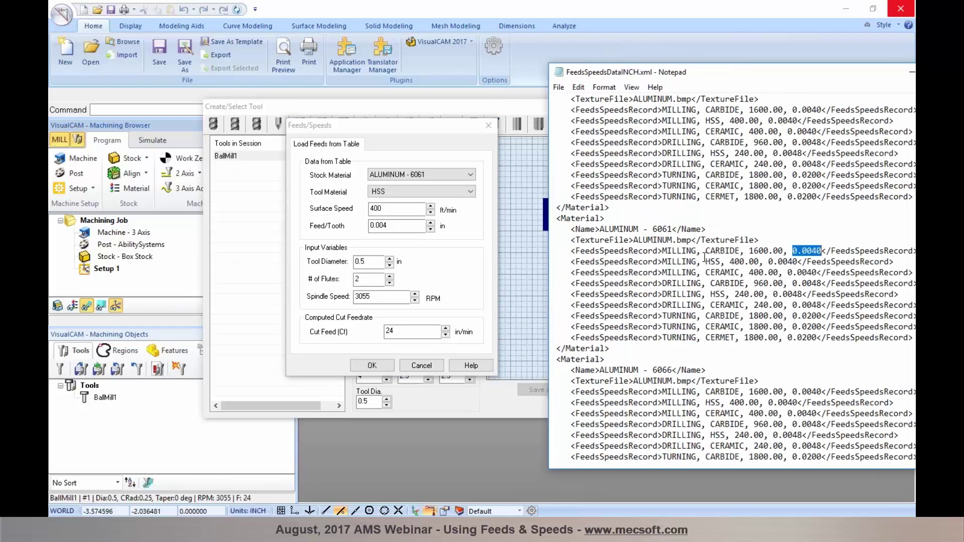
{"action": "left_click_drag", "start_coordinate": [705, 262], "coordinate": [796, 262]}
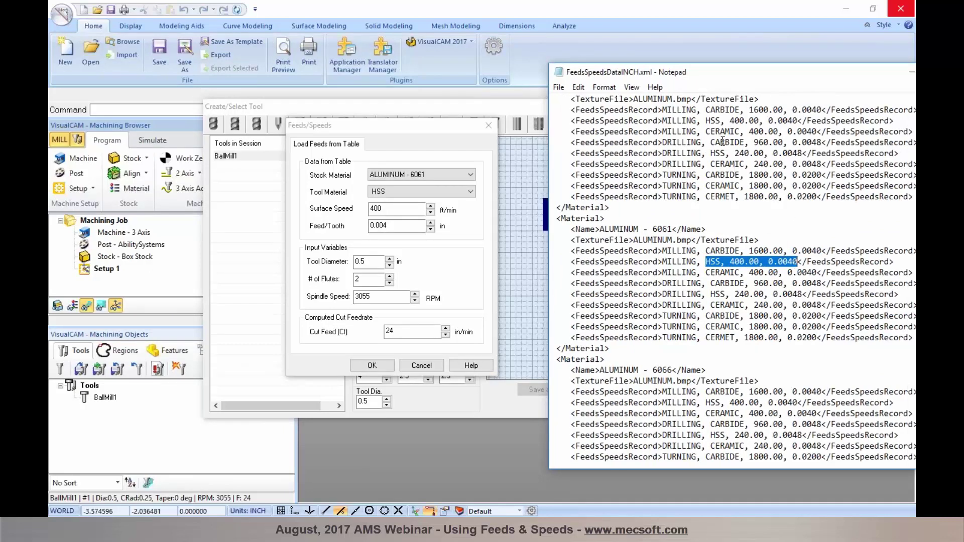
{"action": "left_click_drag", "start_coordinate": [707, 77], "coordinate": [647, 52]}
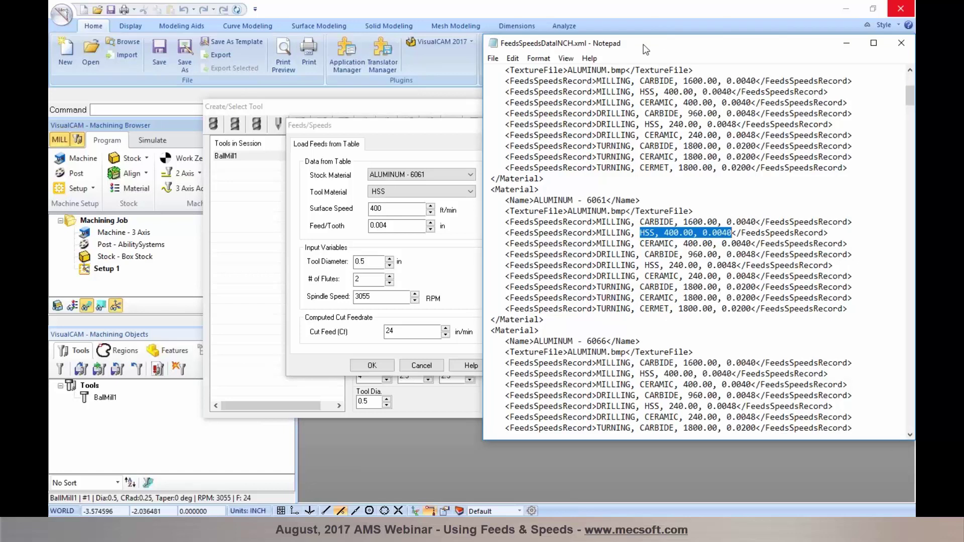
- Examine the complete ALUMINUM - 6061 material block in the data file, from its opening to closing tag, including the texture file name
{"action": "left_click", "coordinate": [544, 200]}
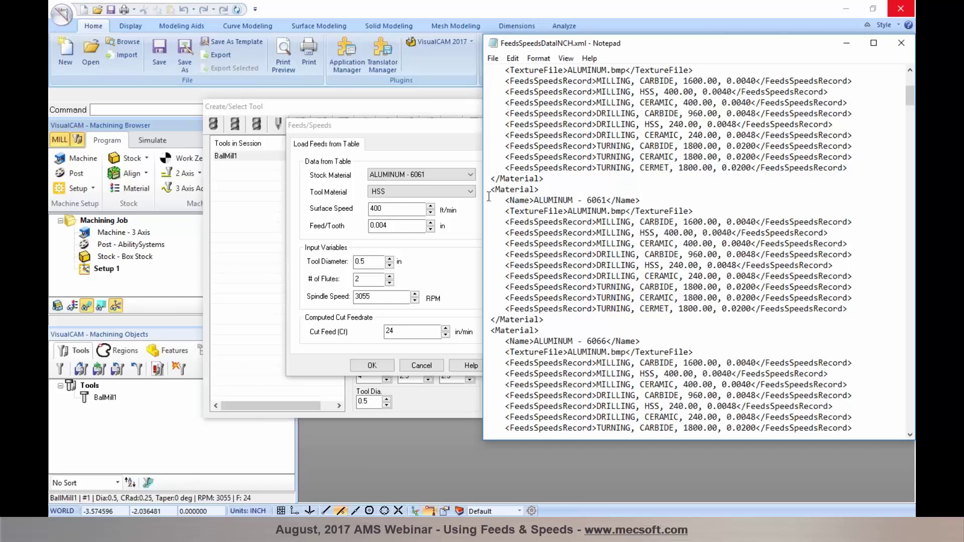
{"action": "left_click_drag", "start_coordinate": [489, 190], "coordinate": [547, 317]}
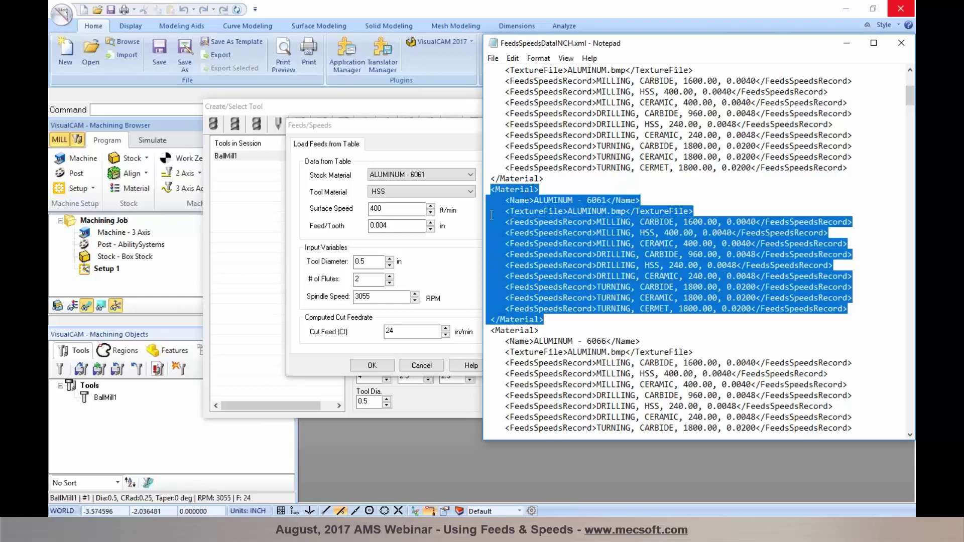
{"action": "left_click", "coordinate": [492, 190]}
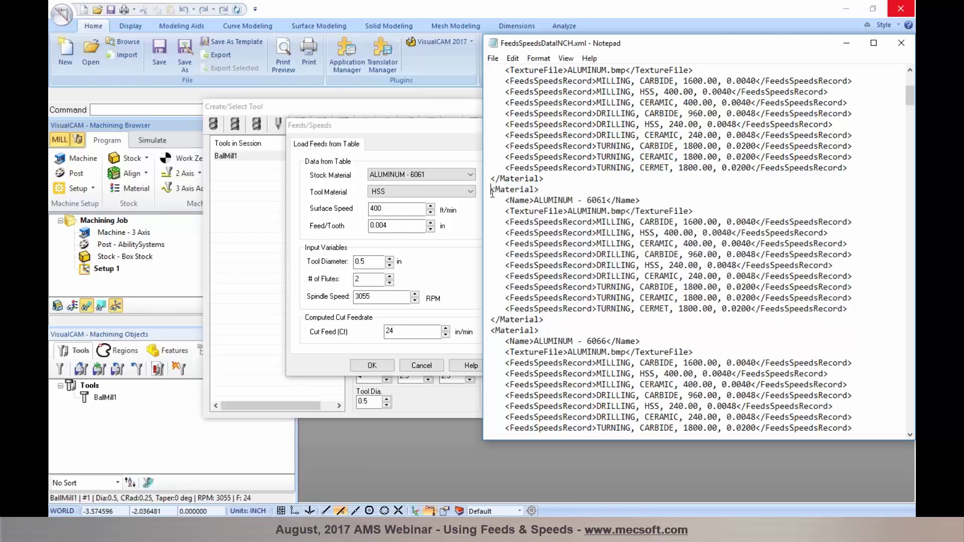
{"action": "left_click_drag", "start_coordinate": [492, 190], "coordinate": [546, 320]}
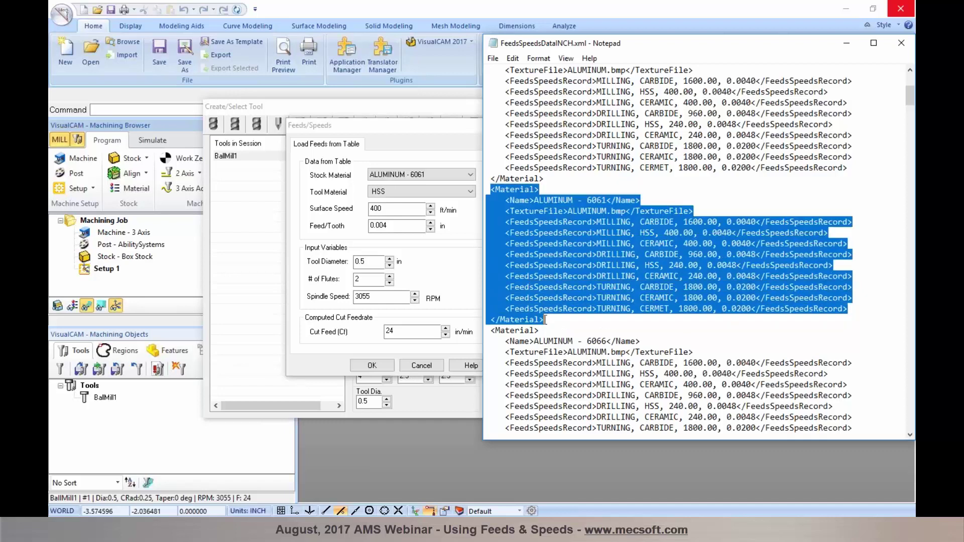
{"action": "left_click", "coordinate": [546, 320]}
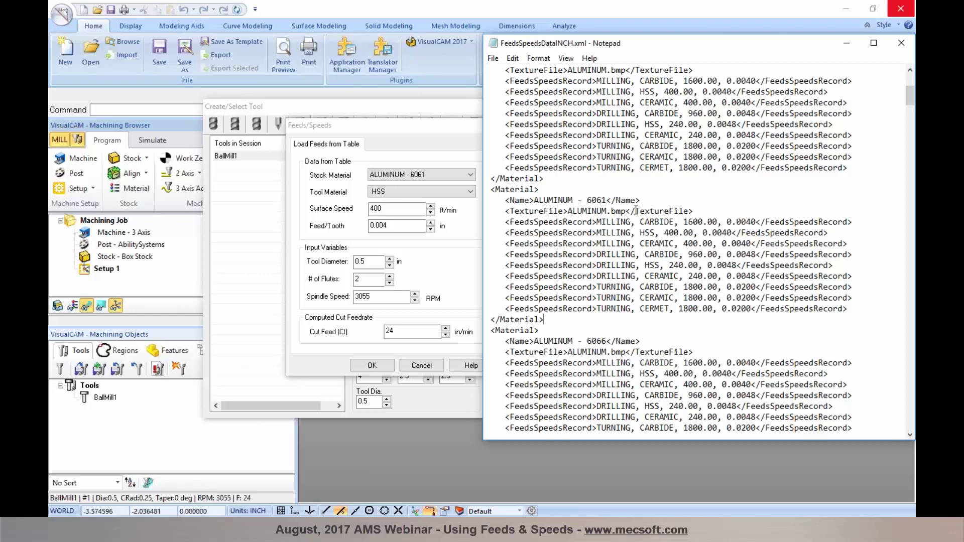
{"action": "left_click_drag", "start_coordinate": [625, 211], "coordinate": [570, 211]}
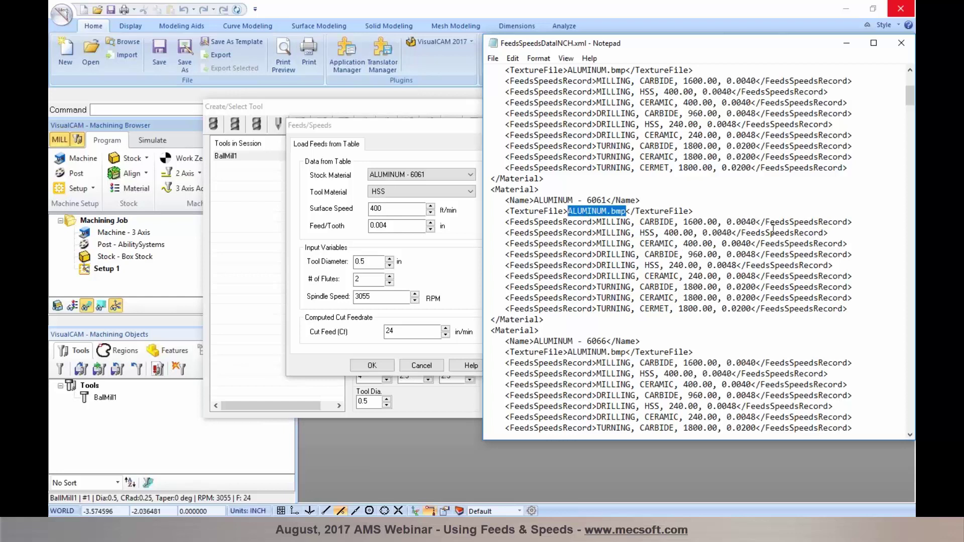
{"action": "left_click", "coordinate": [526, 211]}
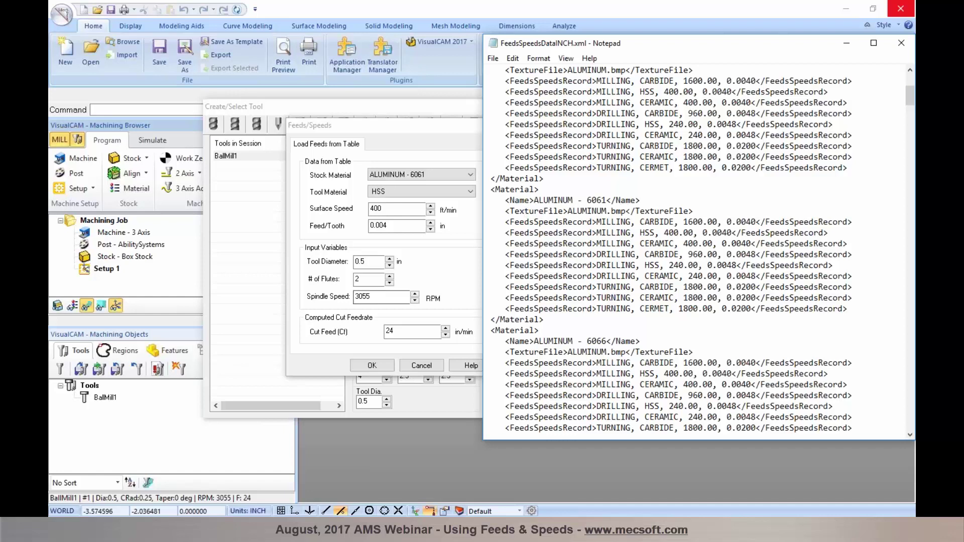
- Put the Notepad data file away, and cancel the Feeds/Speeds and Create/Select Tool dialogs
{"action": "left_click_drag", "start_coordinate": [786, 47], "coordinate": [707, 44]}
{"action": "left_click", "coordinate": [824, 45]}
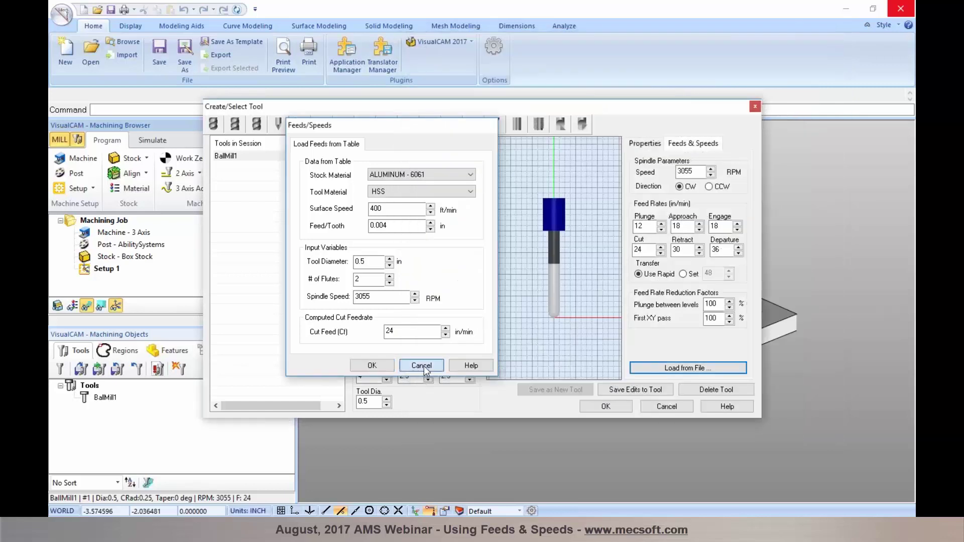
{"action": "left_click", "coordinate": [422, 365]}
{"action": "left_click", "coordinate": [666, 408]}
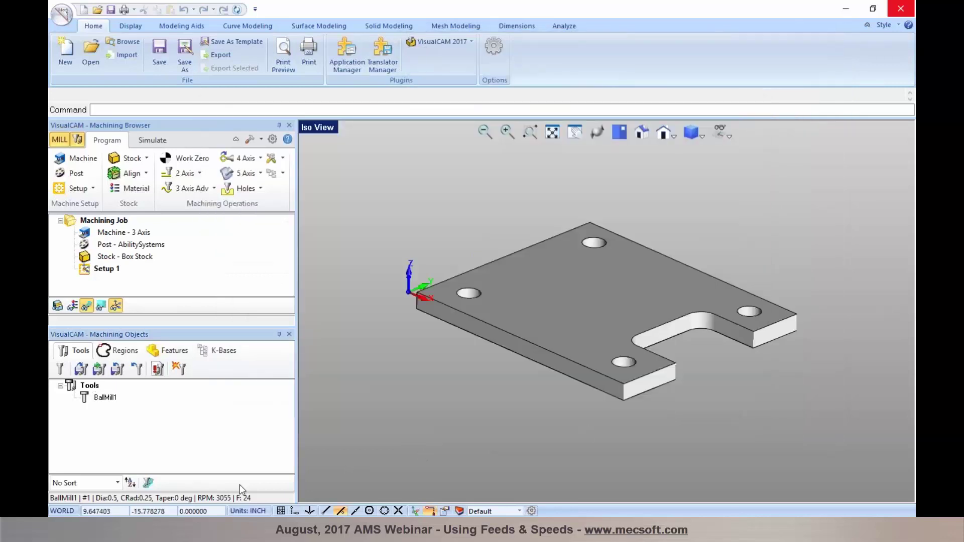
- Switch to File Explorer, duplicate FeedsSpeedsDataINCH.xml in the Materials folder, and rename the copy FeedsSpeedsDataINCH - 2.xml
{"action": "key", "text": "alt+Tab"}
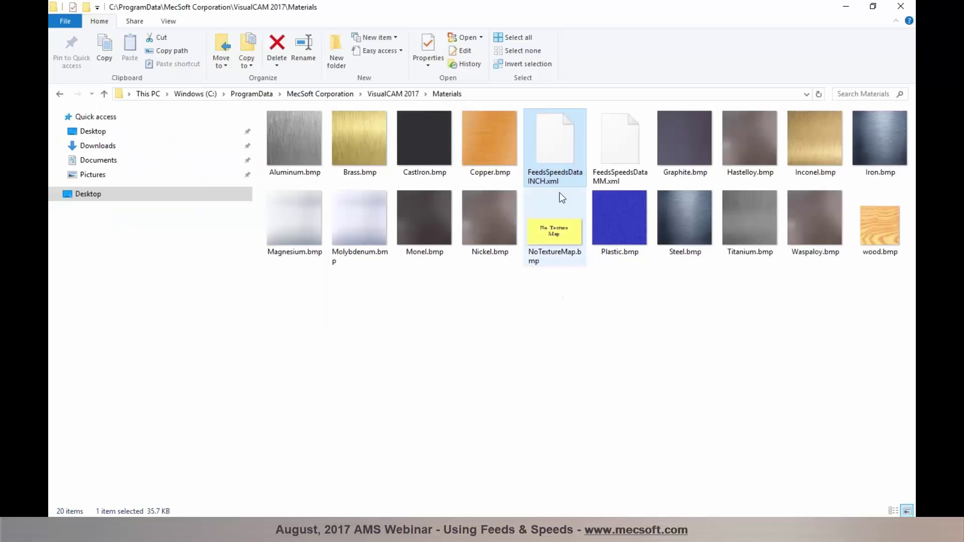
{"action": "key", "text": "ctrl+c"}
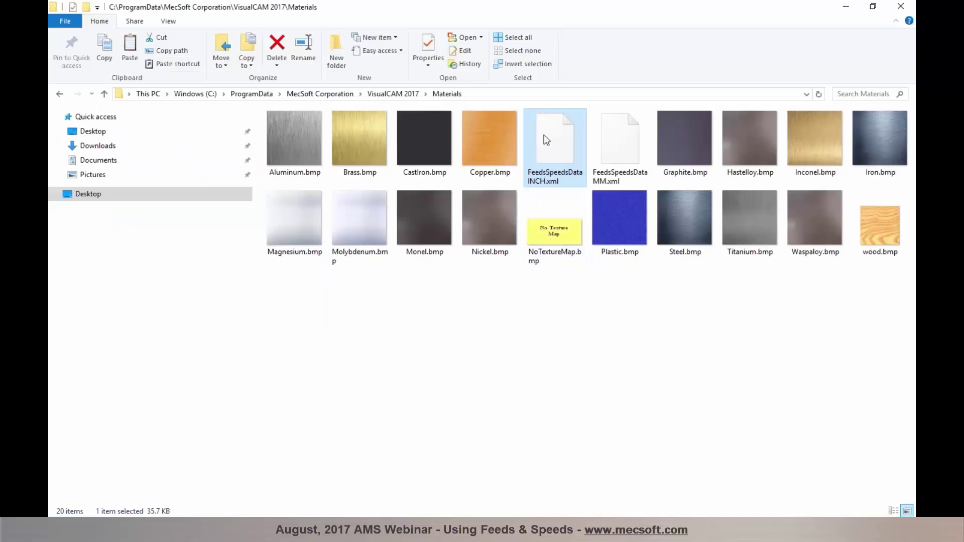
{"action": "key", "text": "ctrl+v"}
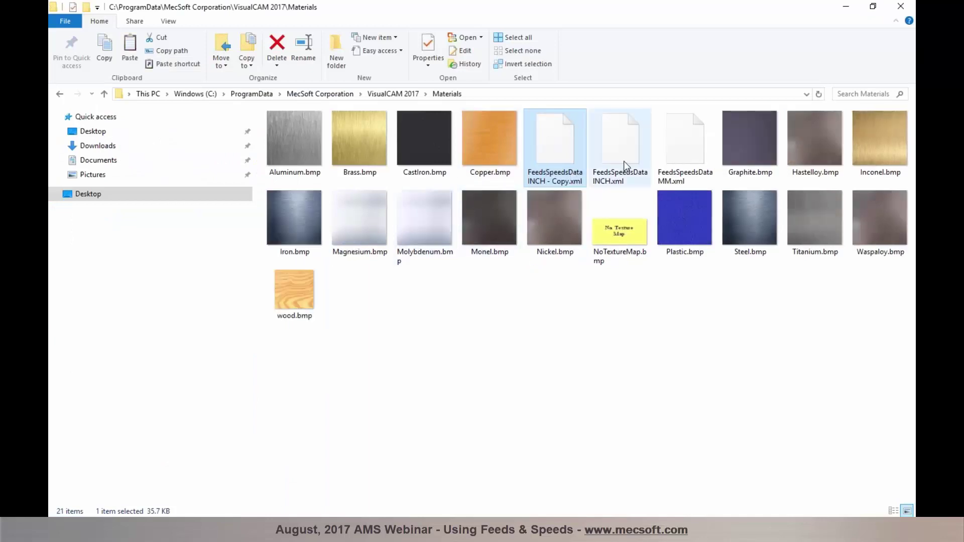
{"action": "left_click", "coordinate": [570, 182]}
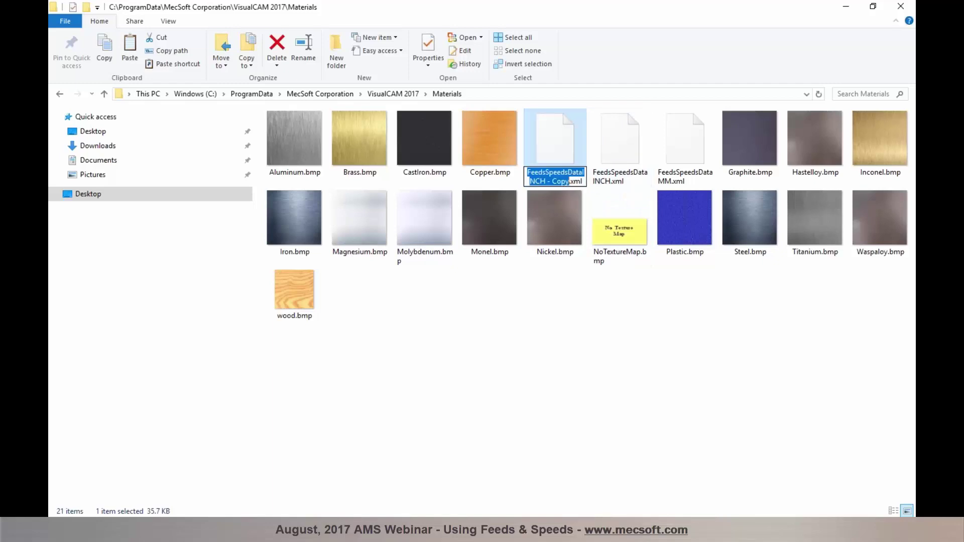
{"action": "left_click_drag", "start_coordinate": [570, 182], "coordinate": [554, 183]}
{"action": "key", "text": "Delete"}
{"action": "type", "text": "2"}
{"action": "key", "text": "Return"}
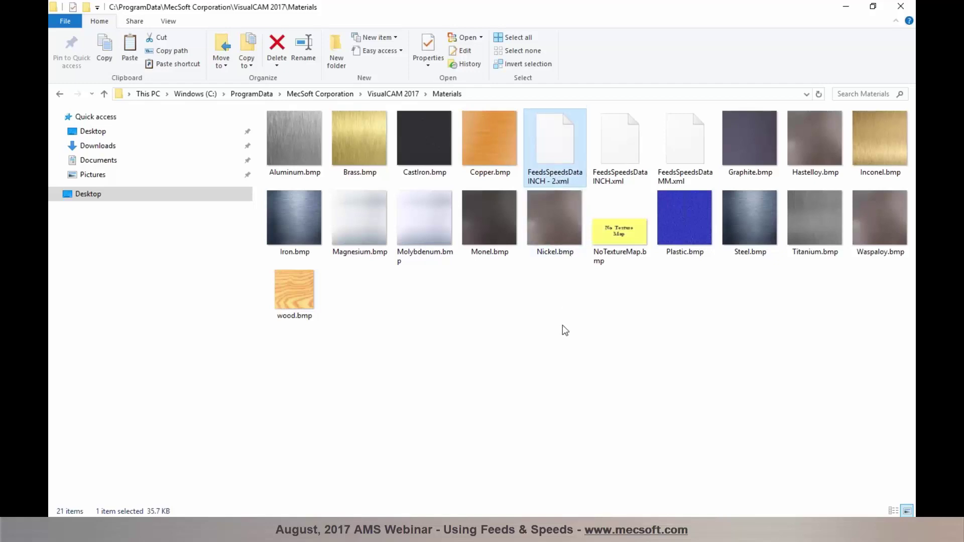
{"action": "left_click", "coordinate": [523, 367]}
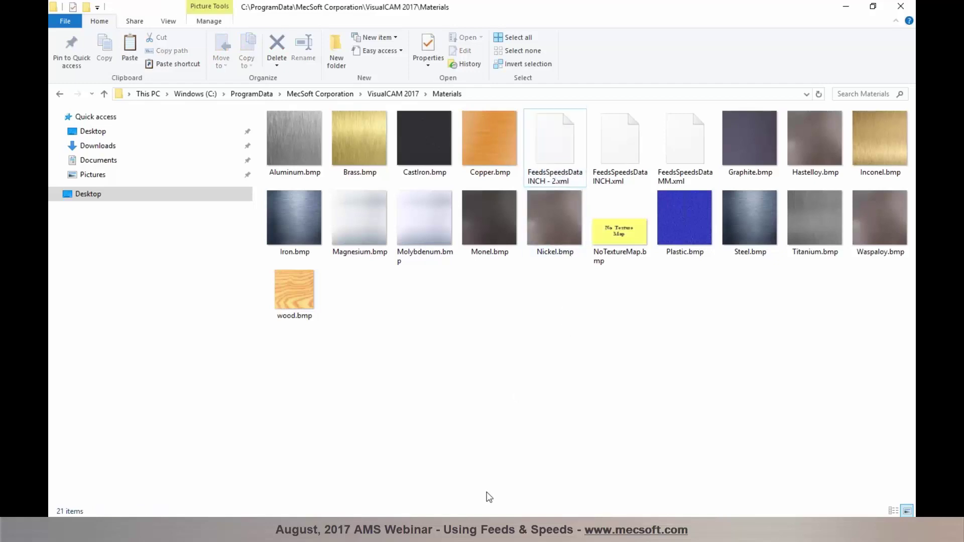
- Switch to VisualCAM and set the stock's material file to FeedsSpeedsDataINCH - 2.xml
{"action": "key", "text": "alt+Tab"}
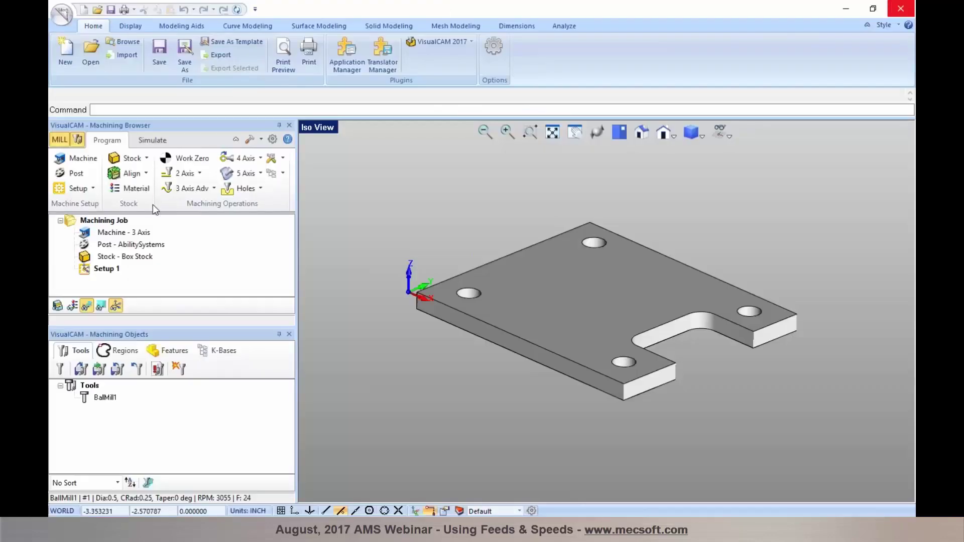
{"action": "left_click", "coordinate": [143, 193]}
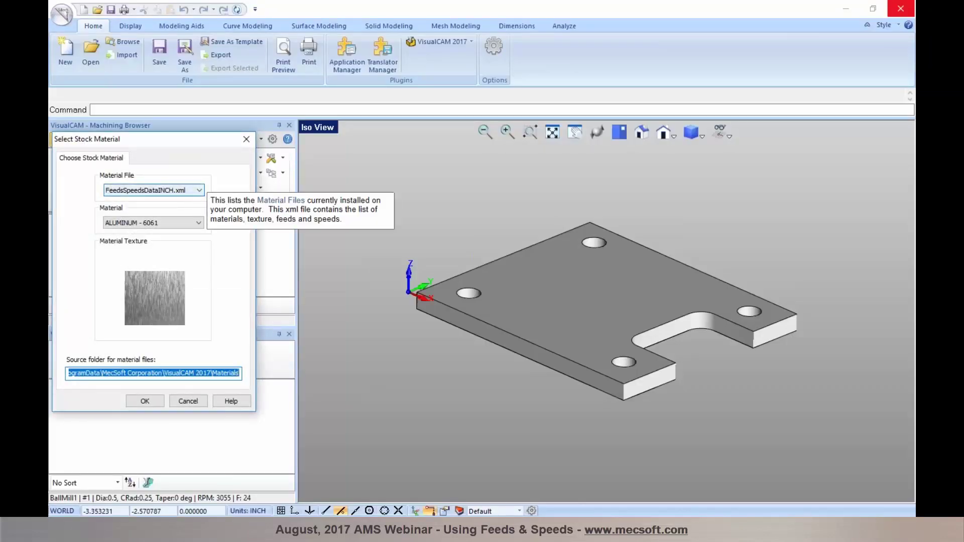
{"action": "left_click", "coordinate": [198, 193]}
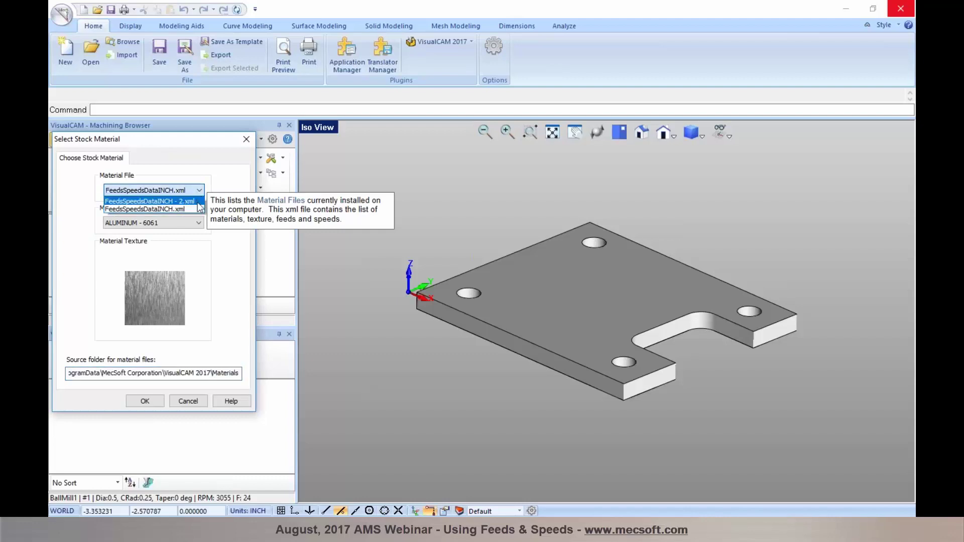
{"action": "left_click", "coordinate": [198, 191]}
{"action": "left_click", "coordinate": [199, 190]}
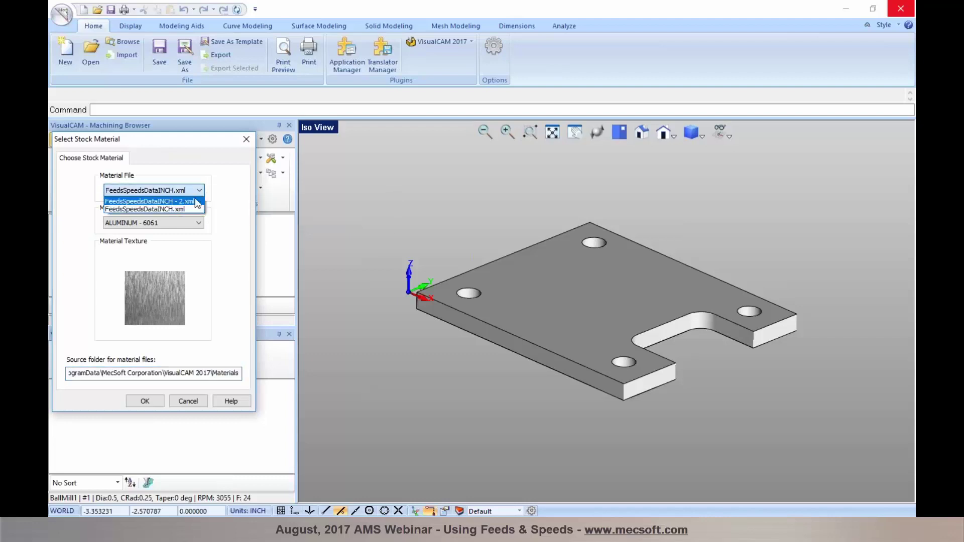
{"action": "left_click", "coordinate": [197, 201]}
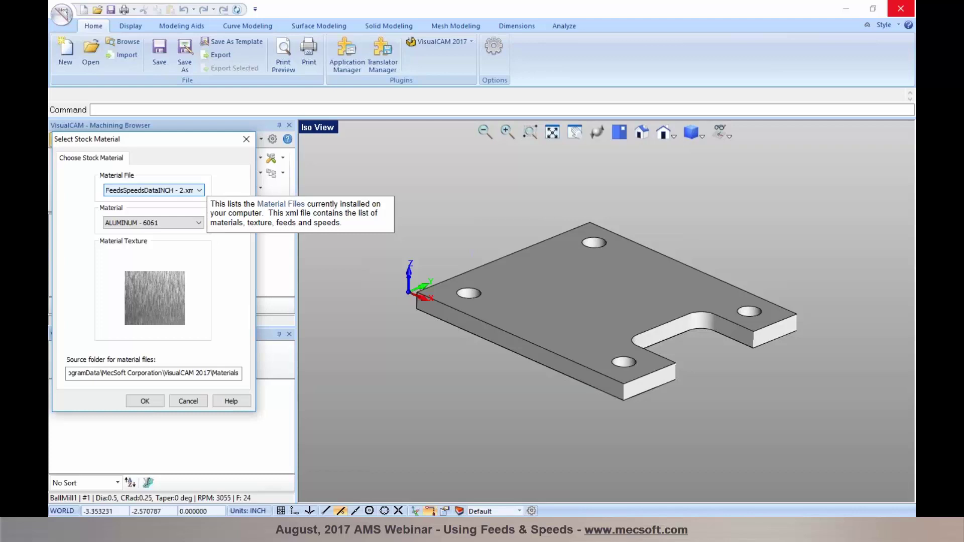
{"action": "left_click", "coordinate": [150, 402]}
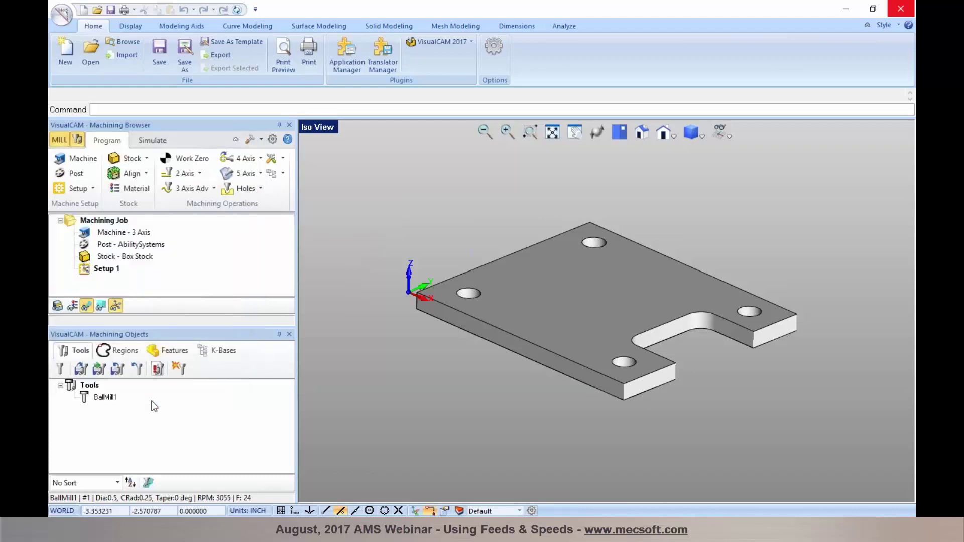
- Check the BallMill1 tool's feeds and speeds against the table of the selected material file, and cancel both dialogs
{"action": "left_click", "coordinate": [60, 369]}
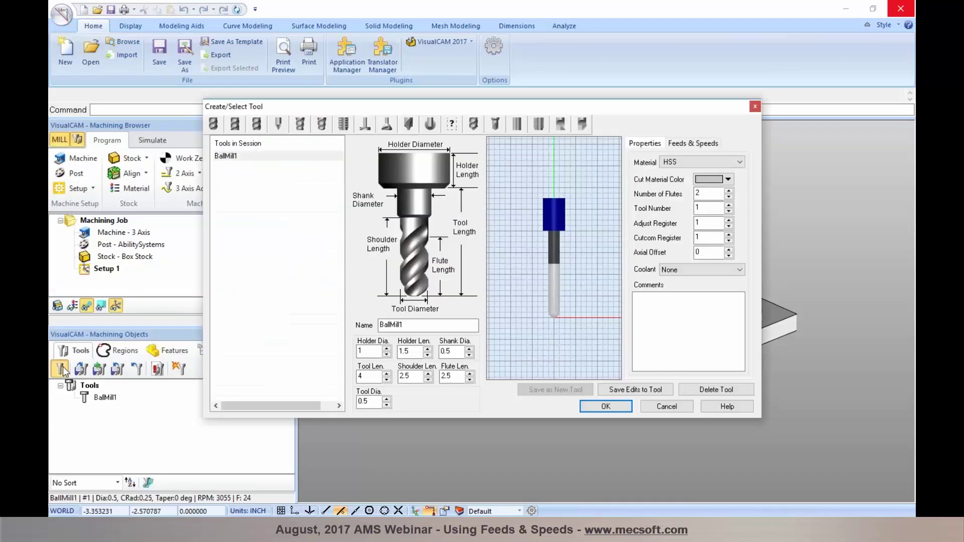
{"action": "left_click", "coordinate": [699, 143]}
{"action": "left_click", "coordinate": [689, 369]}
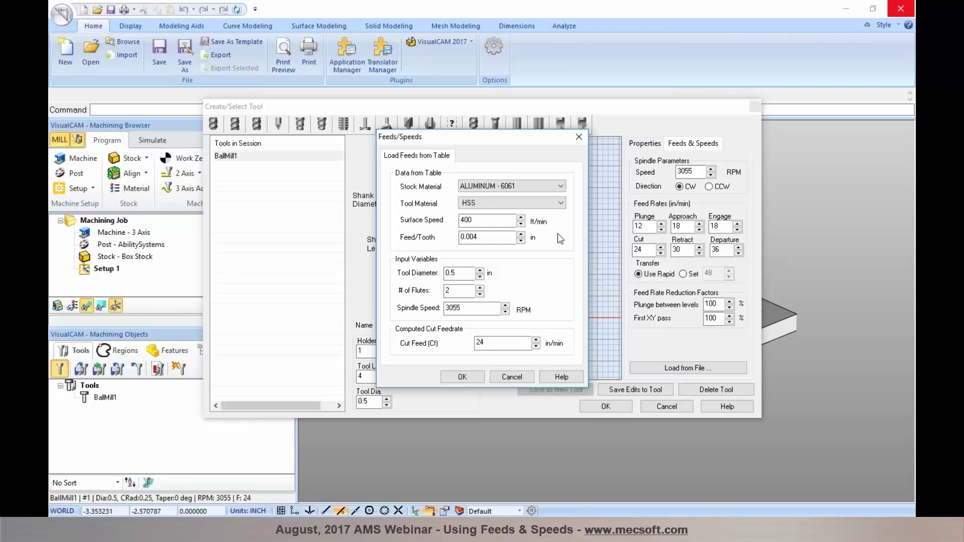
{"action": "left_click", "coordinate": [518, 376]}
{"action": "left_click", "coordinate": [656, 407]}
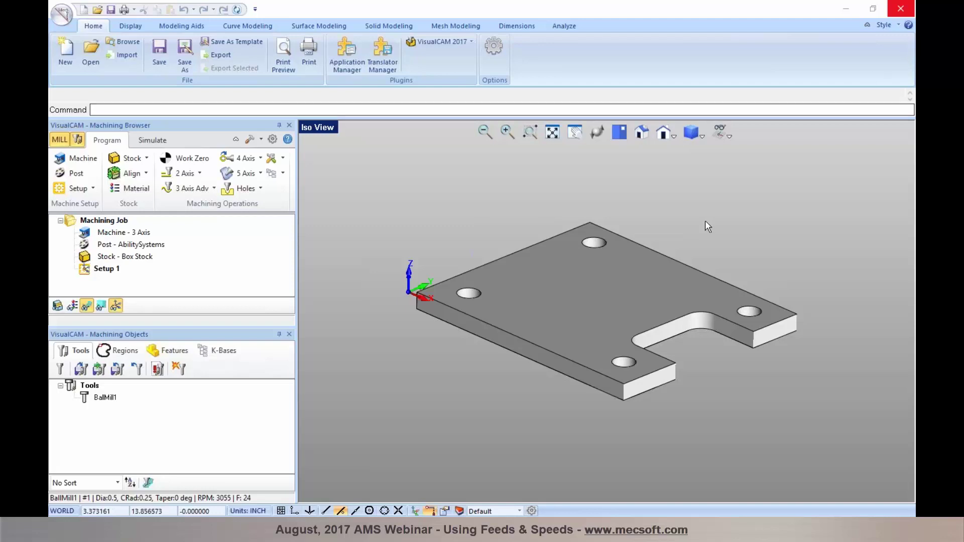
- Start loading the BallMill1 tool's feeds and speeds from file, and open the help topic for that dialog
{"action": "double_click", "coordinate": [85, 399]}
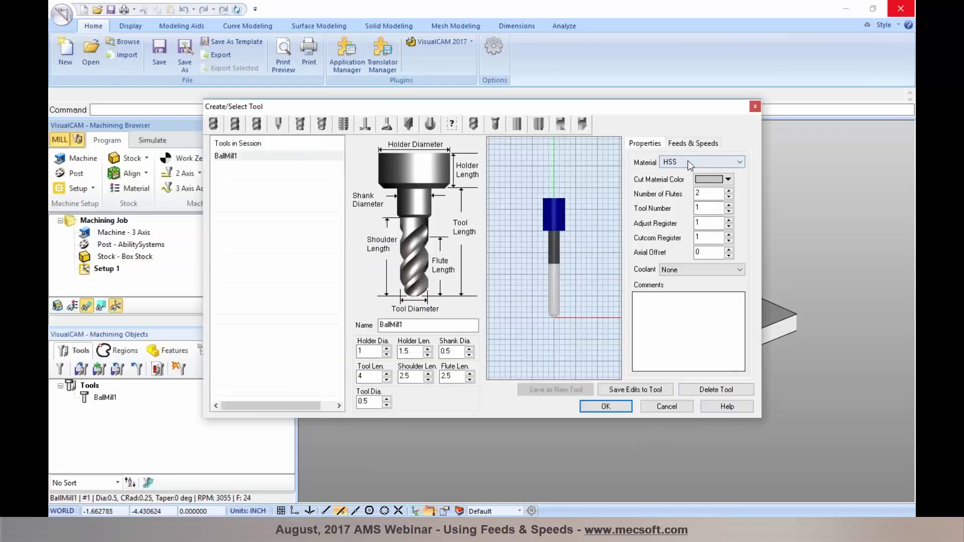
{"action": "left_click", "coordinate": [691, 145]}
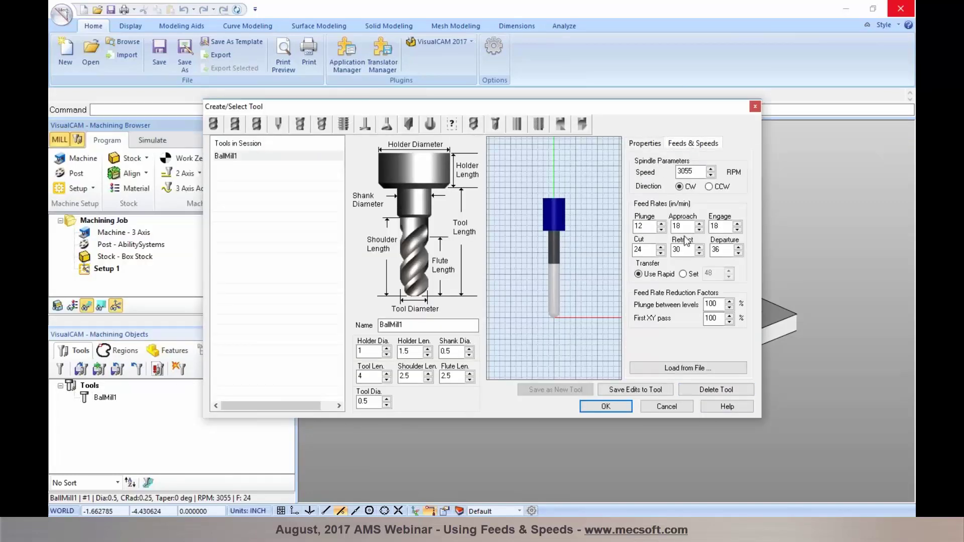
{"action": "left_click", "coordinate": [678, 370]}
{"action": "left_click", "coordinate": [566, 377]}
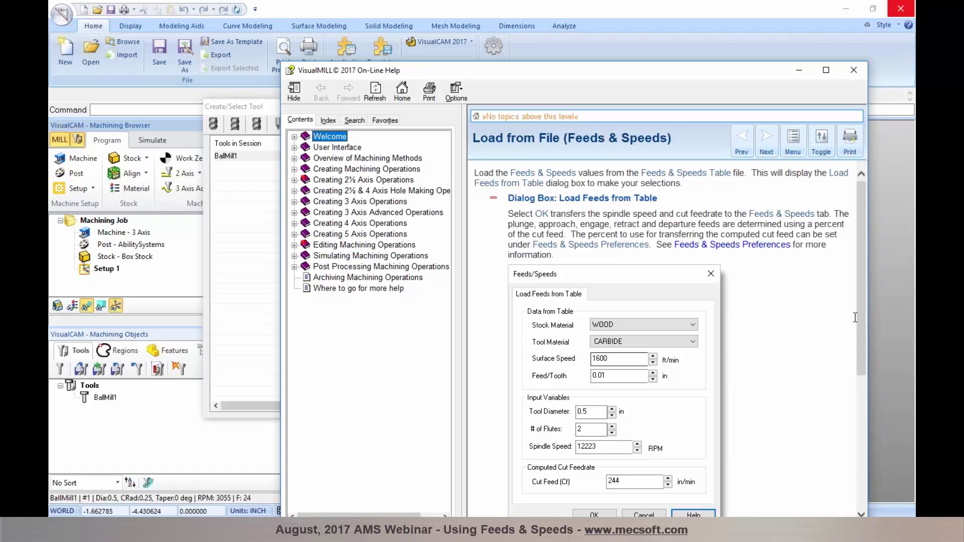
- Read the Load from File (Feeds & Speeds) help topic, including the table data, input variables and computed cut feedrate sections
{"action": "left_click_drag", "start_coordinate": [860, 325], "coordinate": [856, 442]}
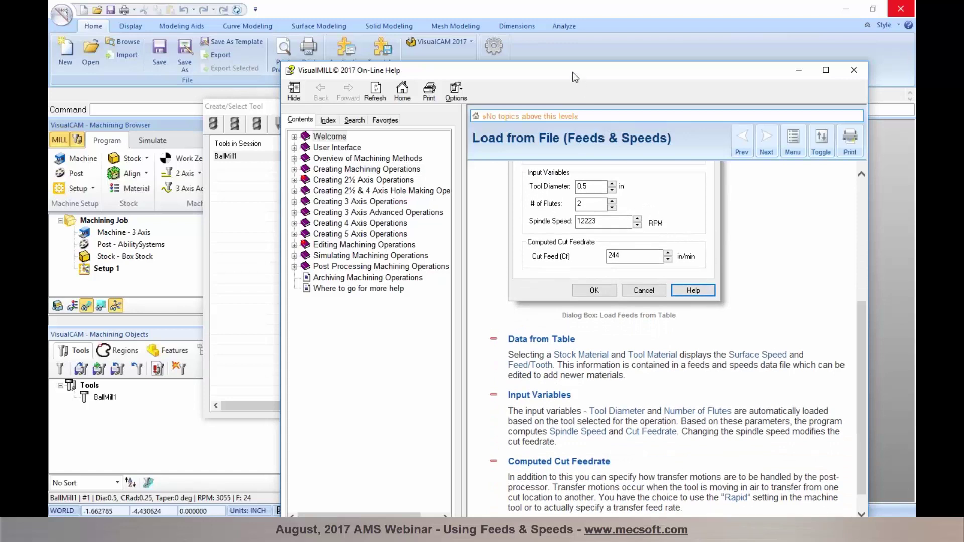
{"action": "left_click_drag", "start_coordinate": [573, 67], "coordinate": [539, 29]}
{"action": "left_click_drag", "start_coordinate": [832, 289], "coordinate": [827, 318]}
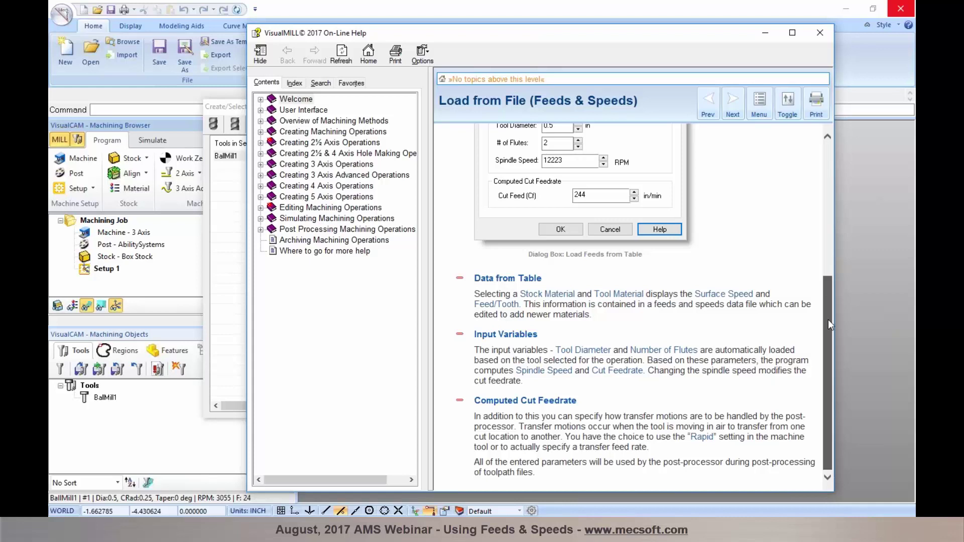
{"action": "left_click_drag", "start_coordinate": [827, 321], "coordinate": [829, 322]}
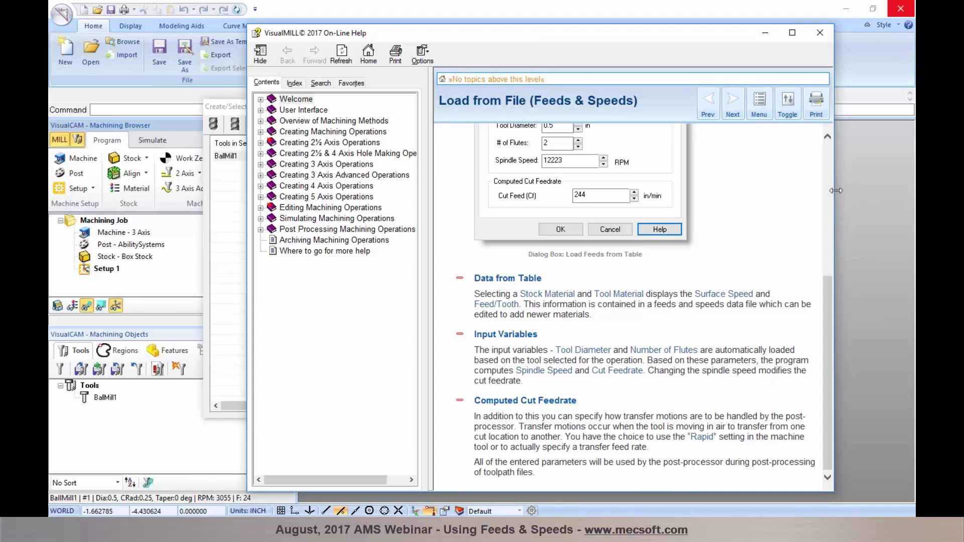
{"action": "scroll", "coordinate": [525, 282], "scroll_direction": "up", "scroll_amount": 1}
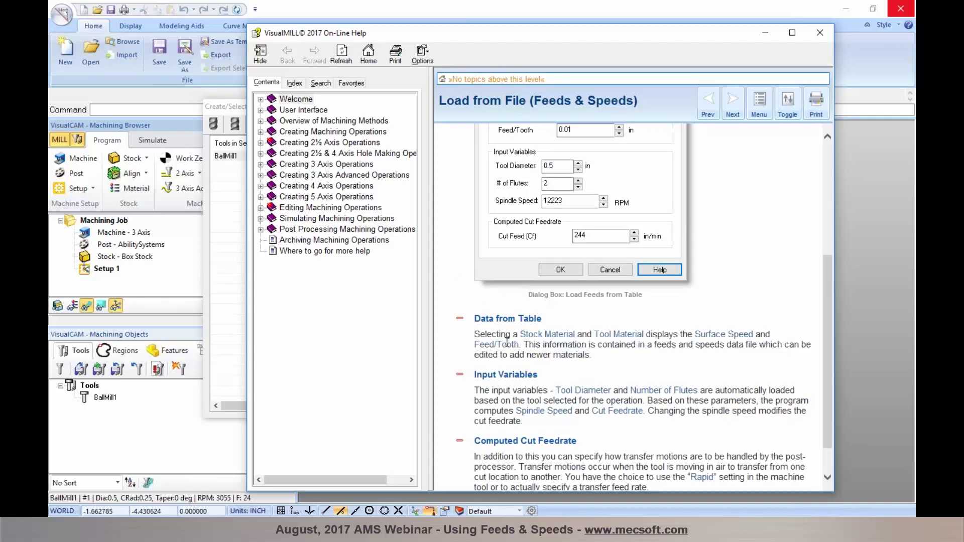
{"action": "scroll", "coordinate": [615, 370], "scroll_direction": "down", "scroll_amount": 1}
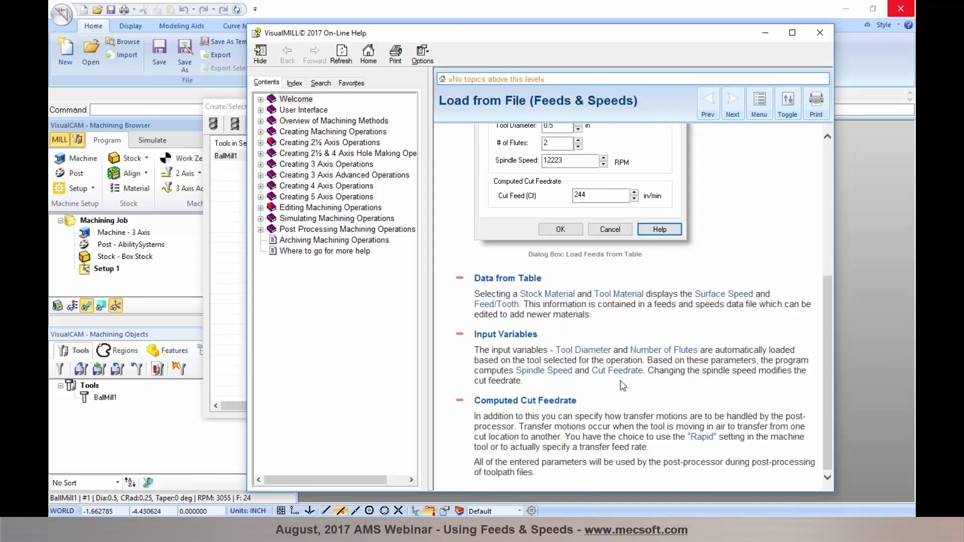
{"action": "scroll", "coordinate": [620, 380], "scroll_direction": "up", "scroll_amount": 6}
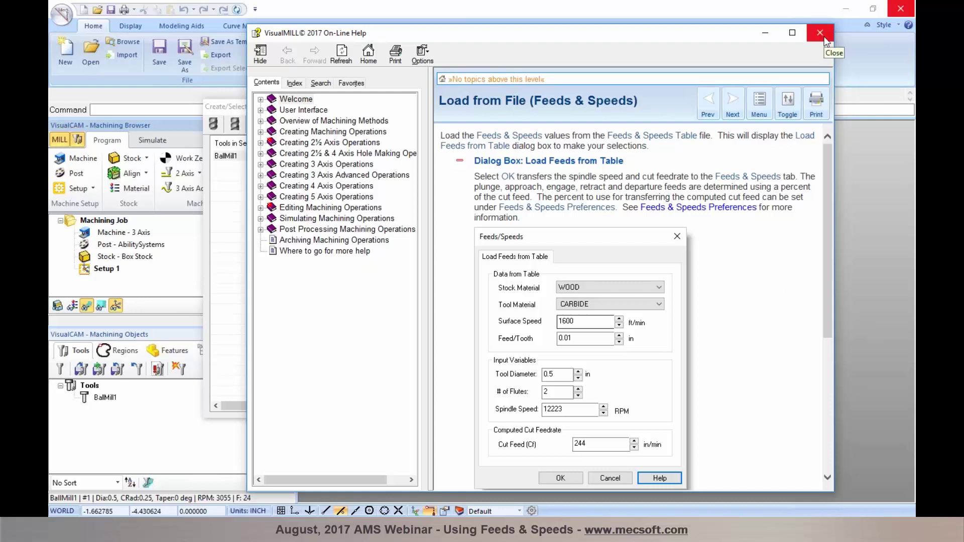
{"action": "left_click", "coordinate": [906, 99]}
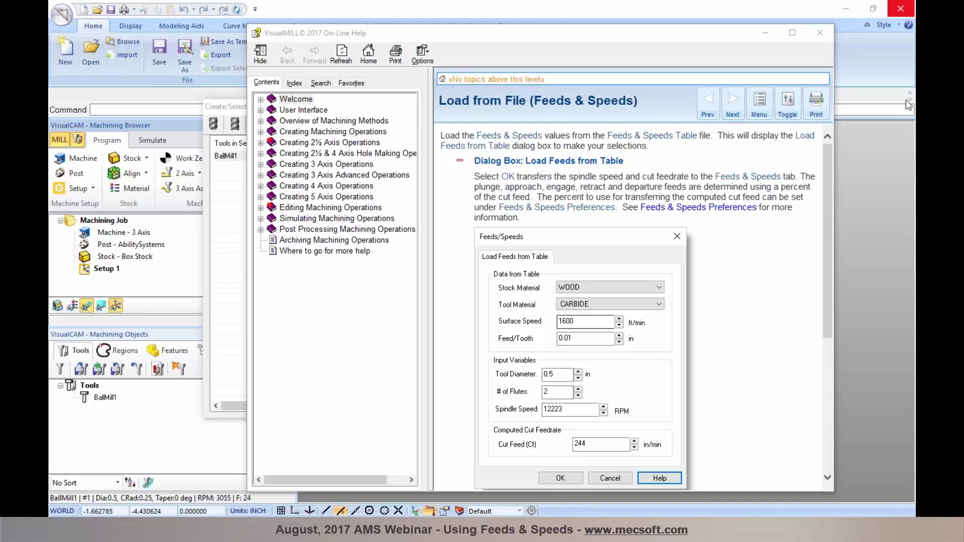
- Switch to the computation formulas slide, and inspect the surface speed and tool diameter cells in Feeds_Speeds_Calculation.xlsx in Excel
{"action": "key", "text": "alt+Tab"}
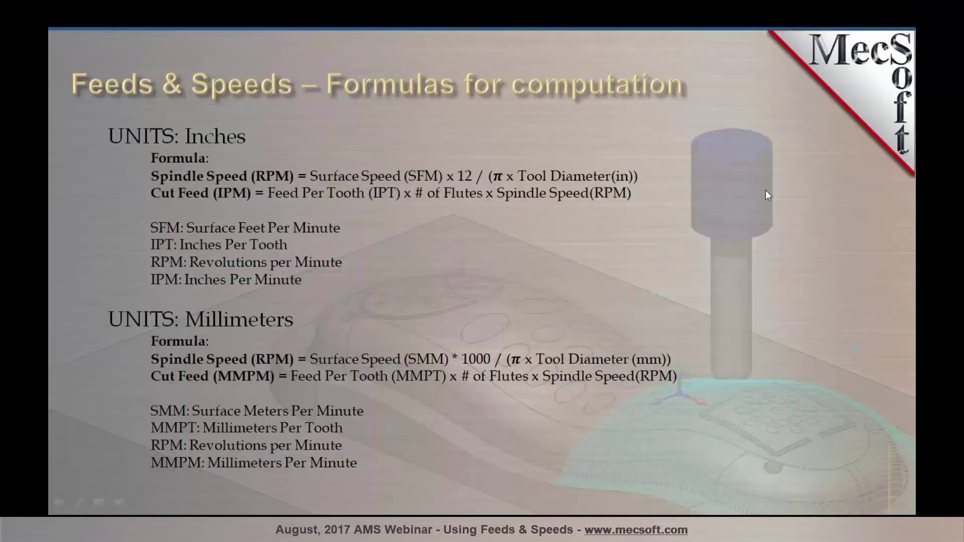
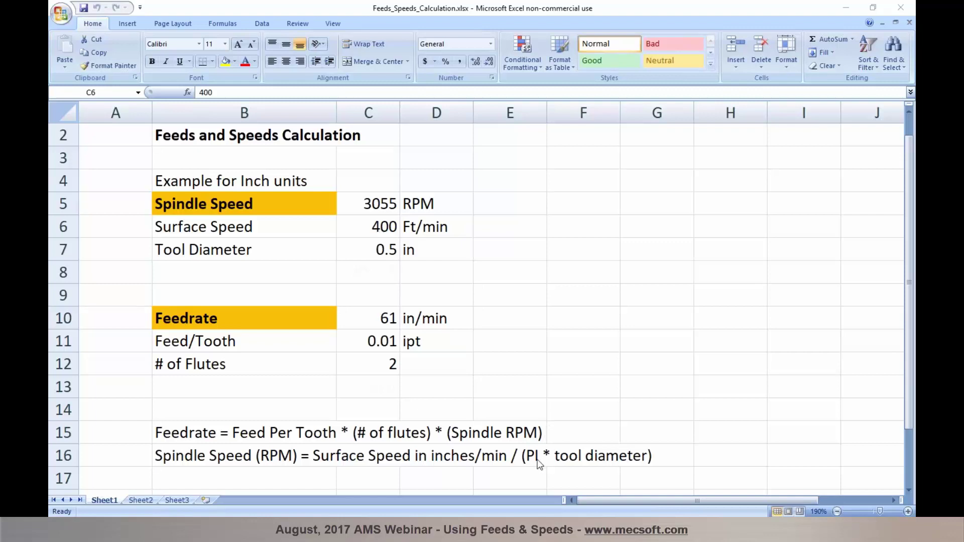
{"action": "left_click", "coordinate": [359, 228]}
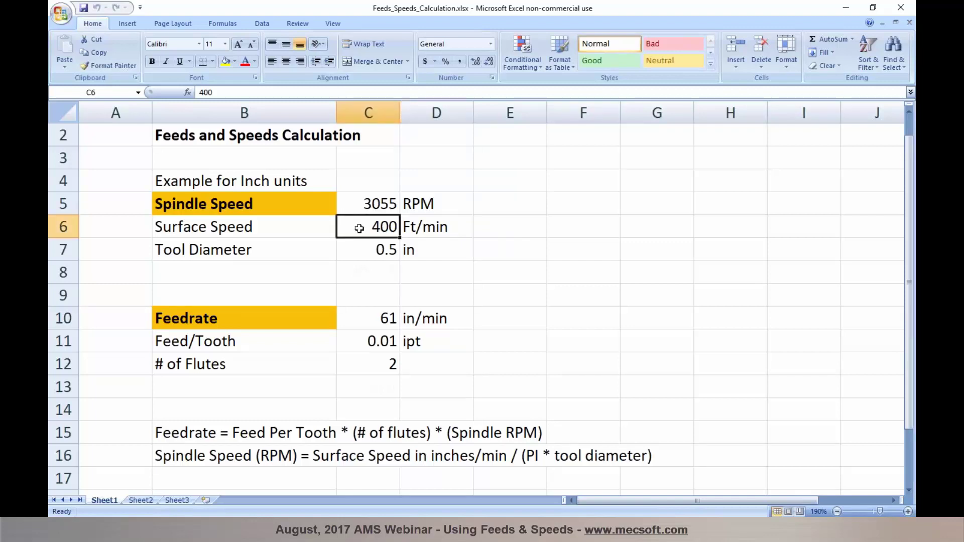
{"action": "left_click", "coordinate": [359, 249]}
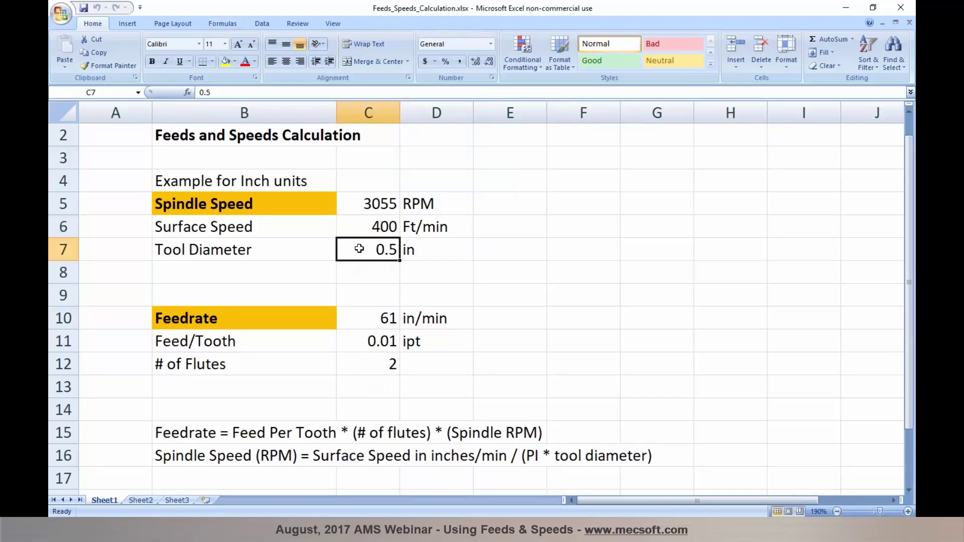
{"action": "left_click", "coordinate": [358, 228]}
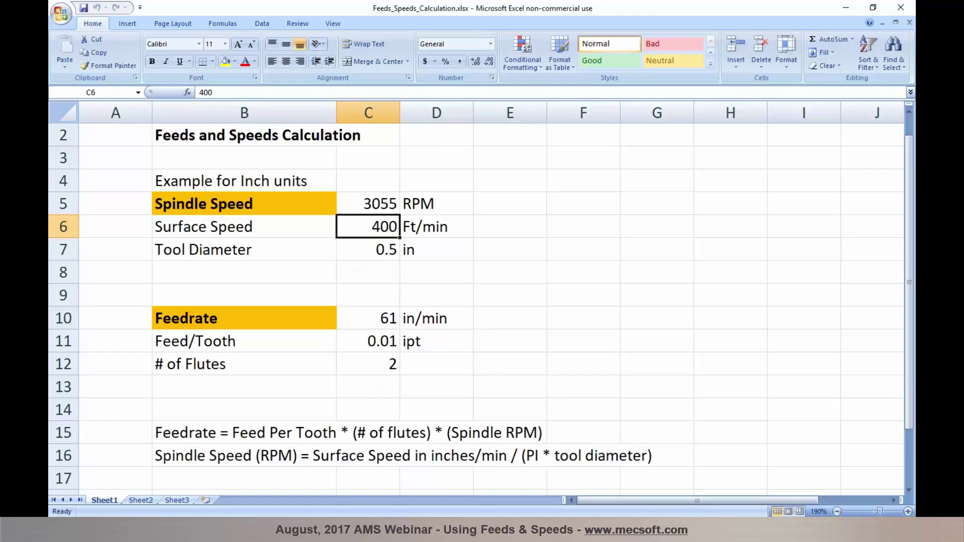
- Switch to VisualCAM and set the feed per tooth to 0.01 in in the Feeds/Speeds dialog
{"action": "key", "text": "alt+Tab"}
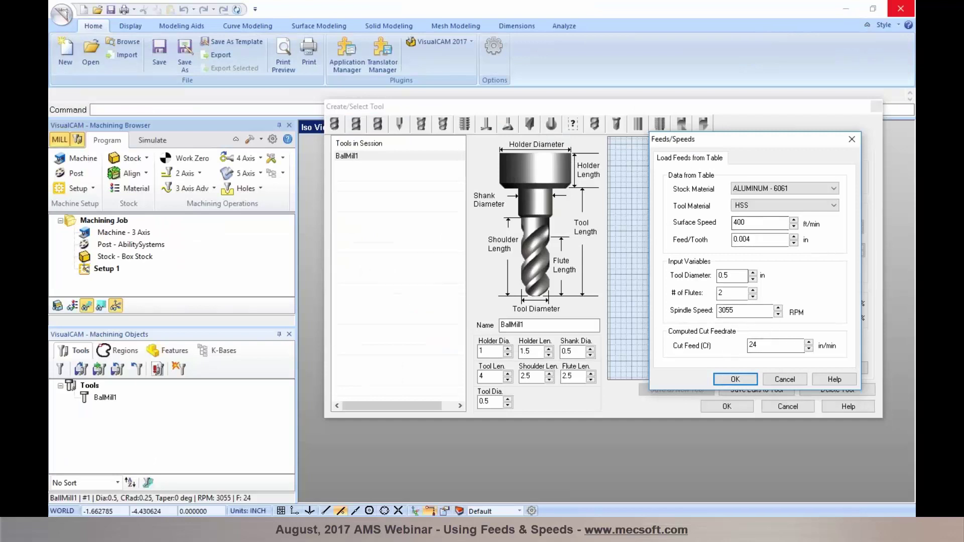
{"action": "double_click", "coordinate": [747, 239]}
{"action": "type", "text": "0.01"}
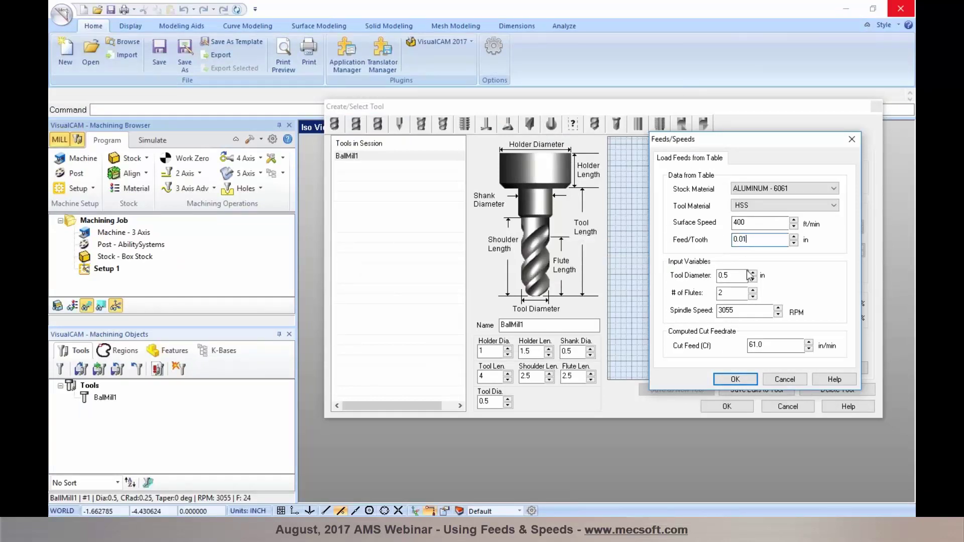
{"action": "left_click", "coordinate": [744, 227]}
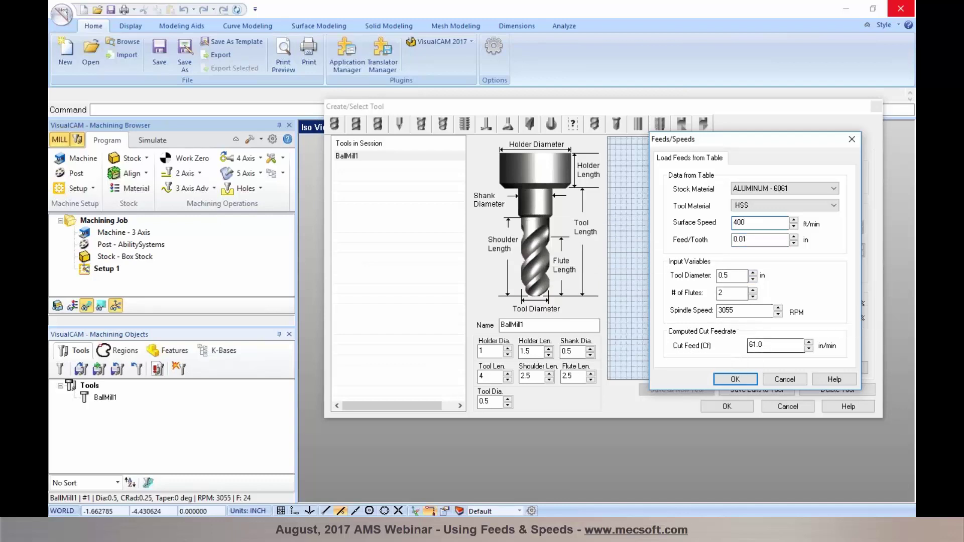
- Switch to the Excel calculation sheet, and shrink and place its window beside VisualCAM's Feeds/Speeds dialog for comparison
{"action": "key", "text": "alt+Tab"}
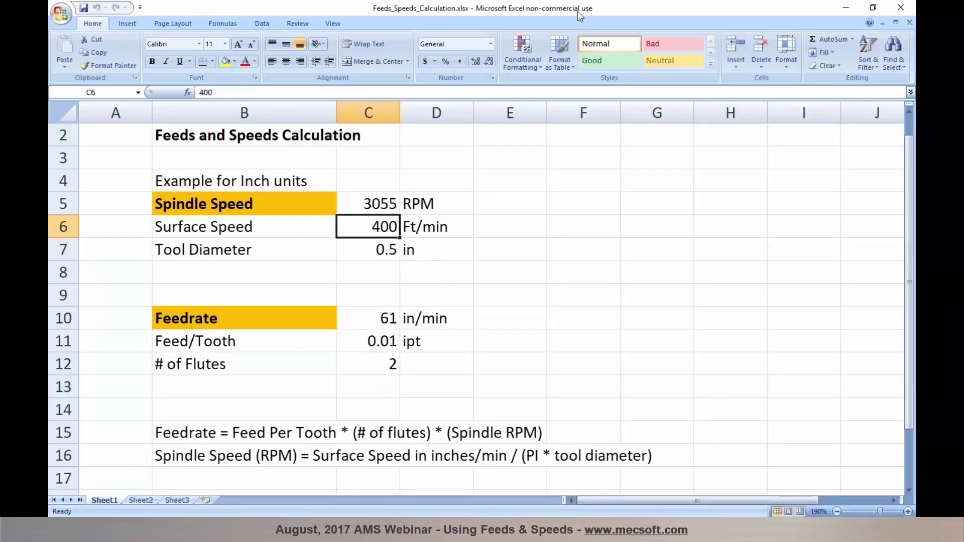
{"action": "left_click", "coordinate": [869, 8]}
{"action": "left_click_drag", "start_coordinate": [546, 16], "coordinate": [383, 30]}
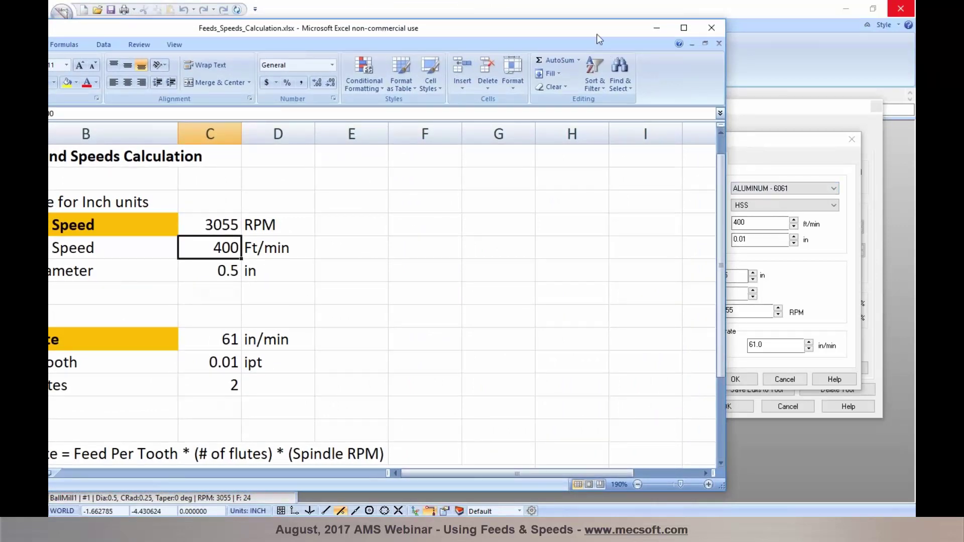
{"action": "left_click_drag", "start_coordinate": [725, 71], "coordinate": [612, 70]}
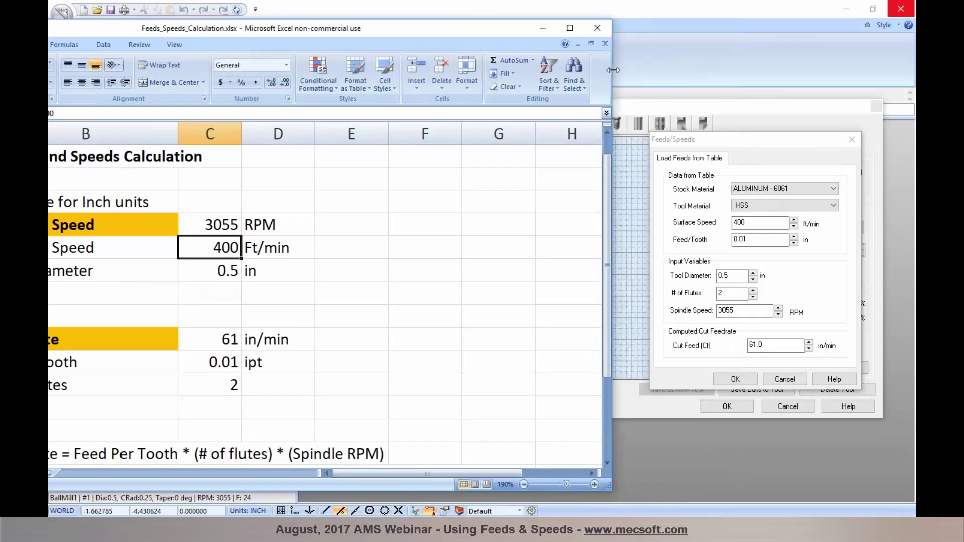
{"action": "left_click_drag", "start_coordinate": [251, 23], "coordinate": [299, 21]}
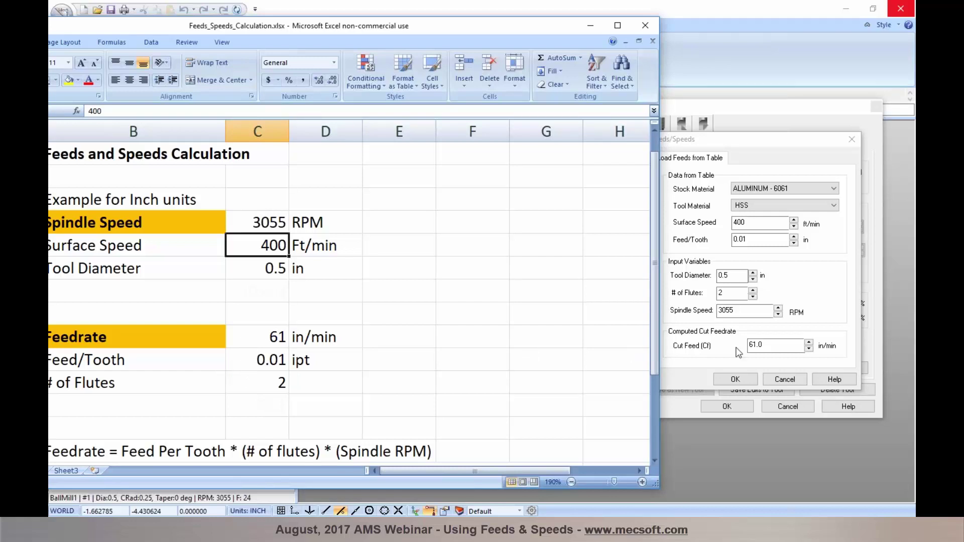
- Return to VisualCAM, check the spindle speed, and cancel the Feeds/Speeds and Create/Select Tool dialogs
{"action": "left_click", "coordinate": [738, 311]}
{"action": "left_click", "coordinate": [783, 379]}
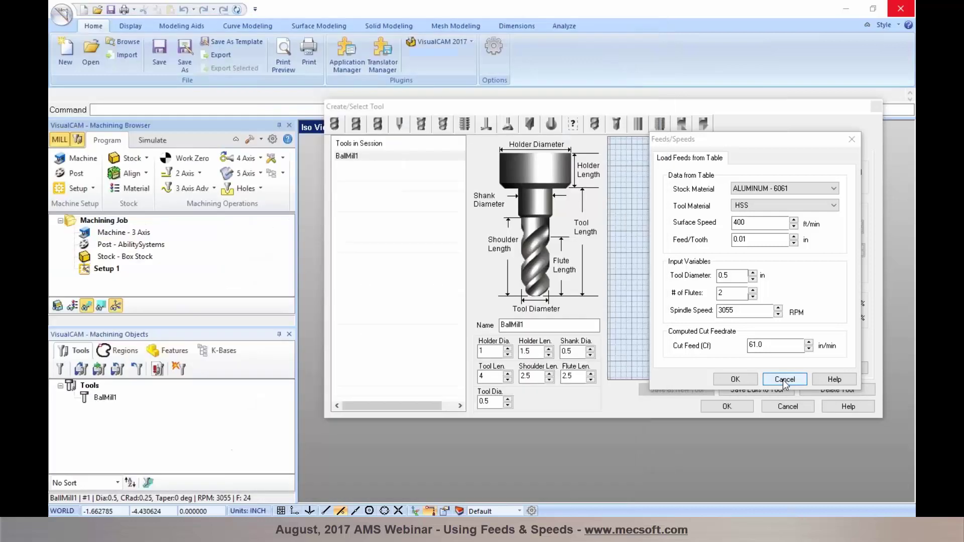
{"action": "left_click", "coordinate": [788, 407]}
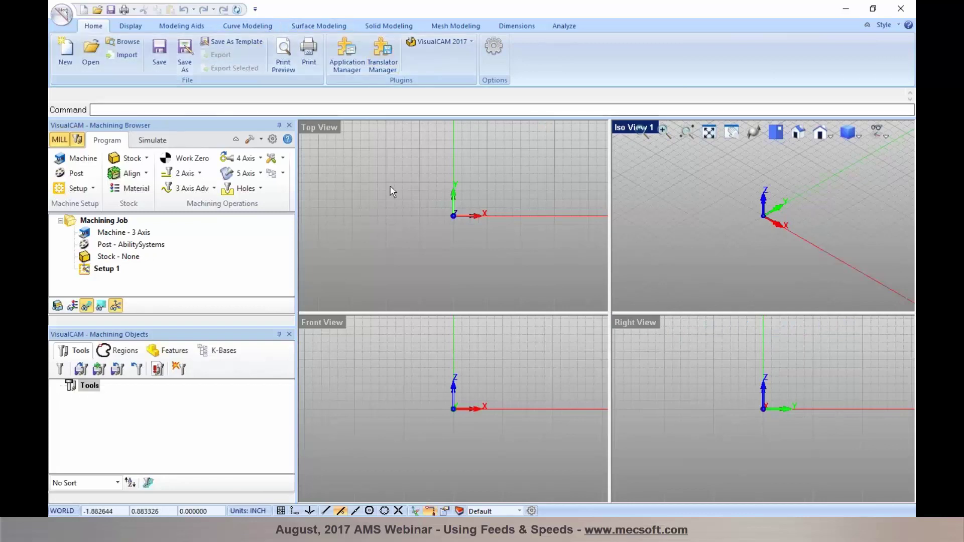
- Open the AbilitySystems post-processor for editing from the post-processor options, and show its Feed Rate settings
{"action": "left_click", "coordinate": [75, 175]}
{"action": "left_click", "coordinate": [230, 189]}
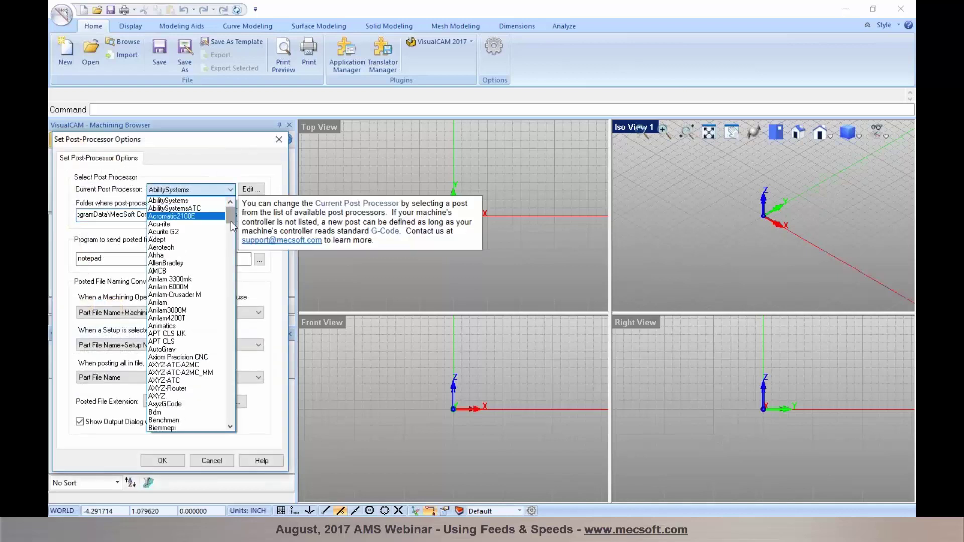
{"action": "left_click", "coordinate": [231, 190]}
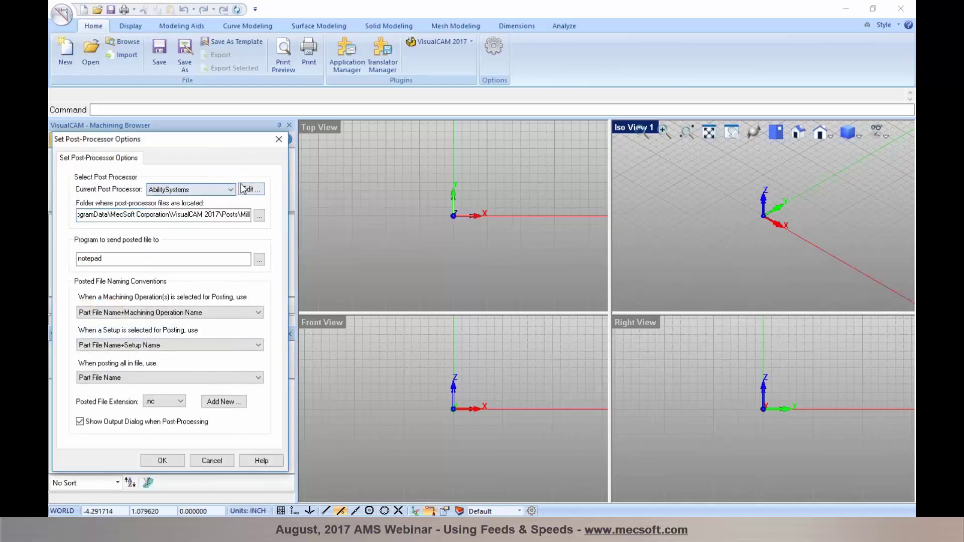
{"action": "left_click", "coordinate": [251, 189]}
{"action": "left_click", "coordinate": [479, 316]}
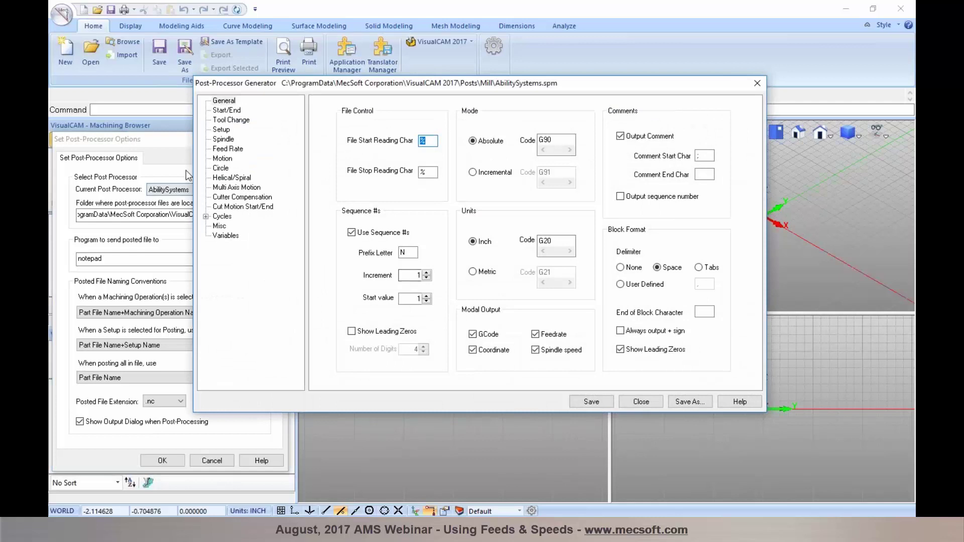
{"action": "left_click", "coordinate": [227, 149]}
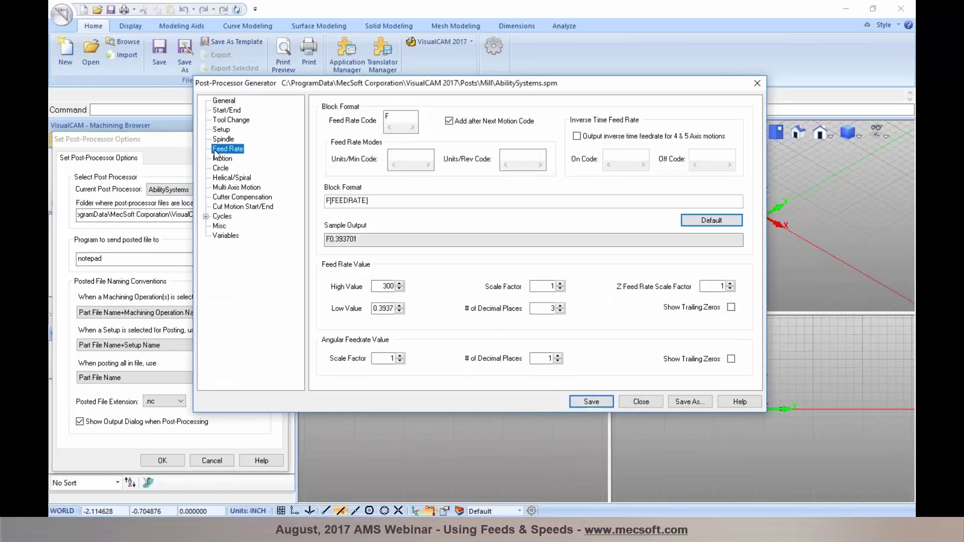
- Enable inverse time feedrate output for 4 & 5 Axis motions, with on code G93 and off code G94
{"action": "left_click", "coordinate": [578, 136]}
{"action": "left_click", "coordinate": [638, 155]}
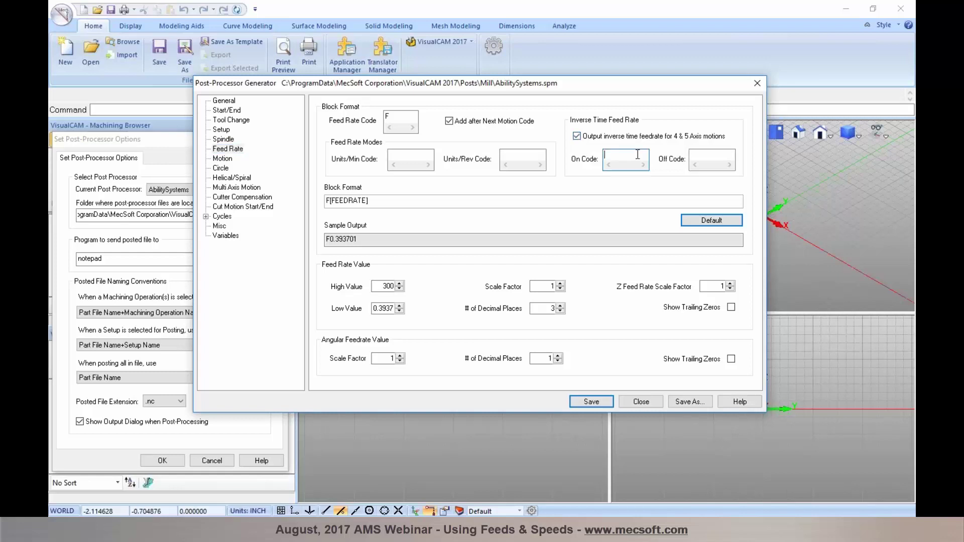
{"action": "type", "text": "G93"}
{"action": "left_click", "coordinate": [713, 163]}
{"action": "type", "text": "G94"}
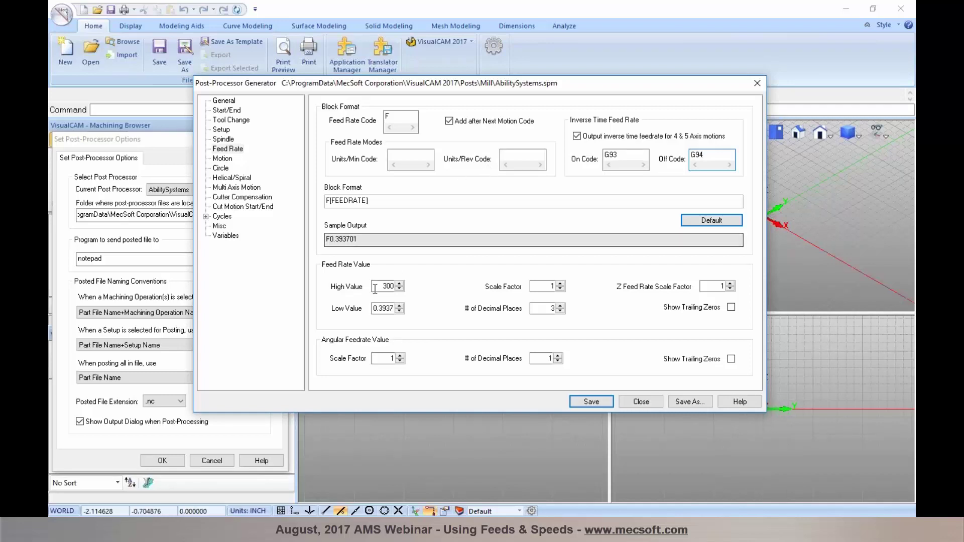
- Set the post-processor's feed rate low value to 0 and its feed rate scale factor to 1
{"action": "double_click", "coordinate": [374, 308]}
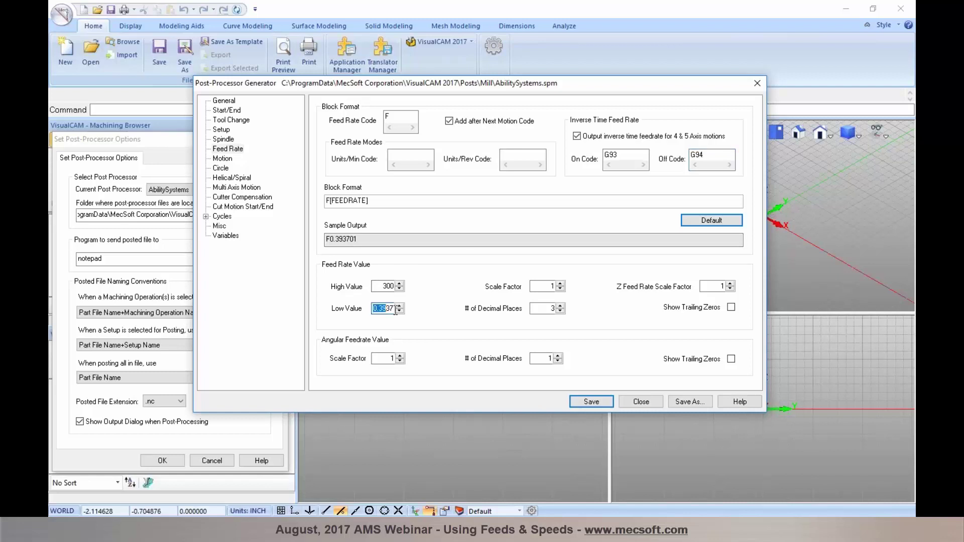
{"action": "type", "text": "0"}
{"action": "left_click", "coordinate": [381, 287]}
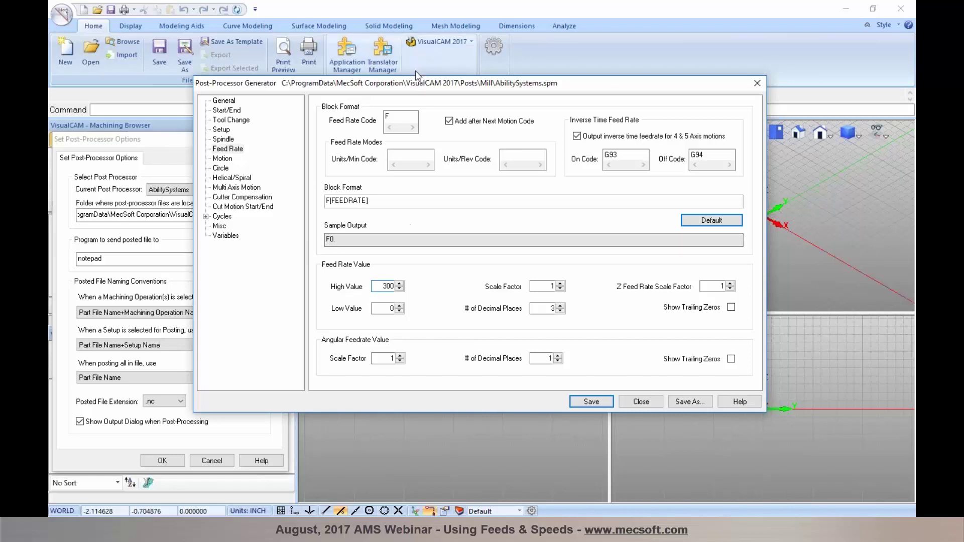
{"action": "left_click_drag", "start_coordinate": [417, 83], "coordinate": [521, 88]}
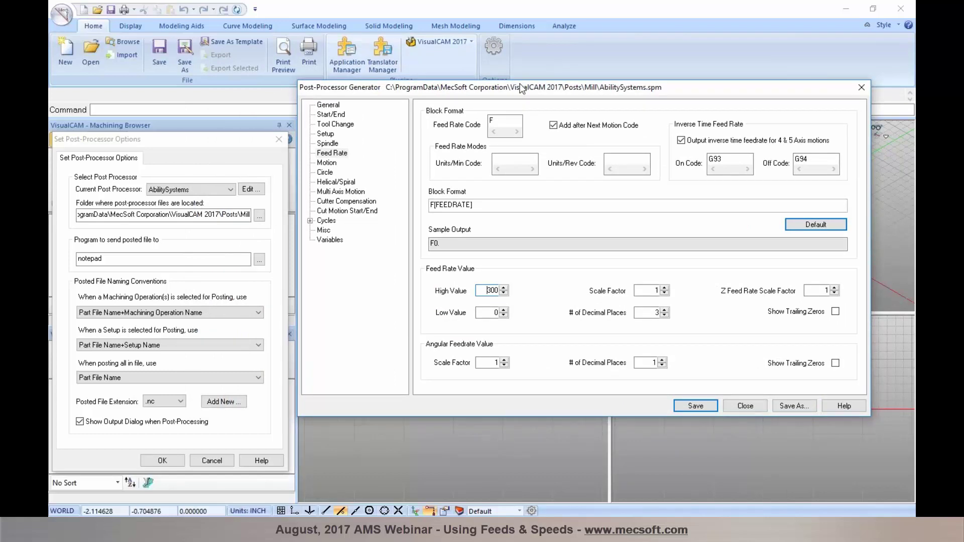
{"action": "left_click", "coordinate": [651, 290]}
{"action": "type", "text": "1"}
{"action": "double_click", "coordinate": [653, 291]}
- Examine the high and low RPM limits in the post-processor's Spindle settings, and return to the Feed Rate settings
{"action": "left_click", "coordinate": [325, 144]}
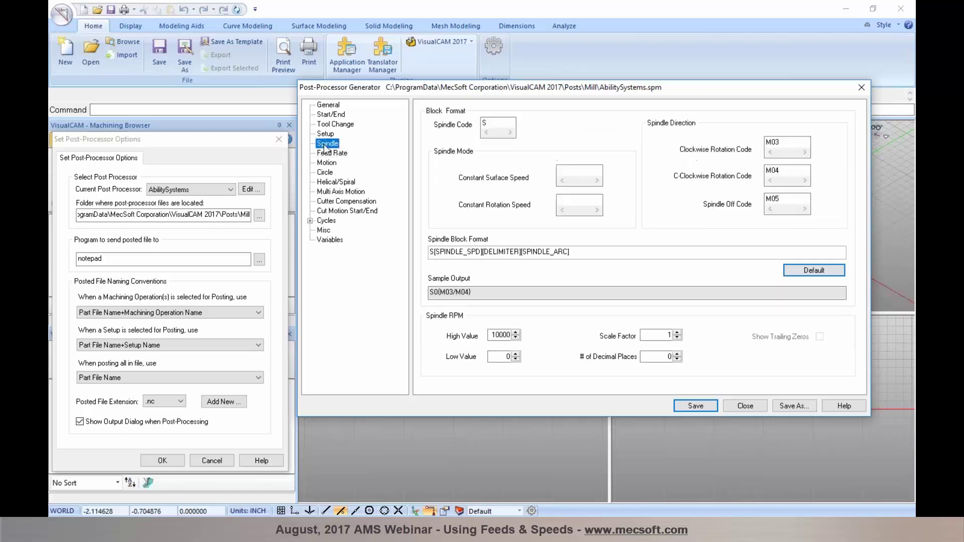
{"action": "left_click", "coordinate": [494, 337]}
{"action": "left_click", "coordinate": [497, 356]}
{"action": "key", "text": "Tab"}
{"action": "left_click", "coordinate": [492, 335]}
{"action": "left_click_drag", "start_coordinate": [495, 335], "coordinate": [491, 337]}
{"action": "left_click", "coordinate": [331, 153]}
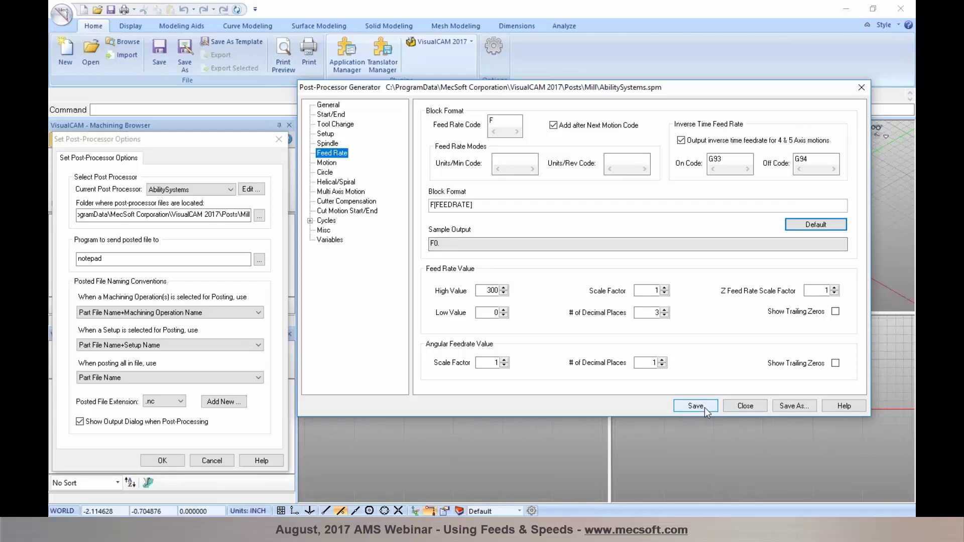
- Close the post-processor generator for AbilitySystems and accept the post-processor options
{"action": "left_click", "coordinate": [740, 407]}
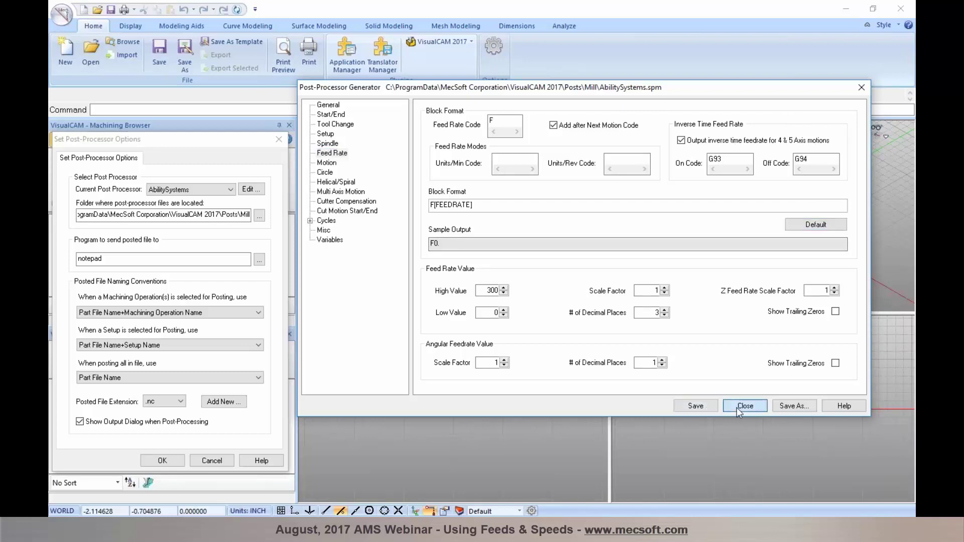
{"action": "left_click", "coordinate": [559, 281]}
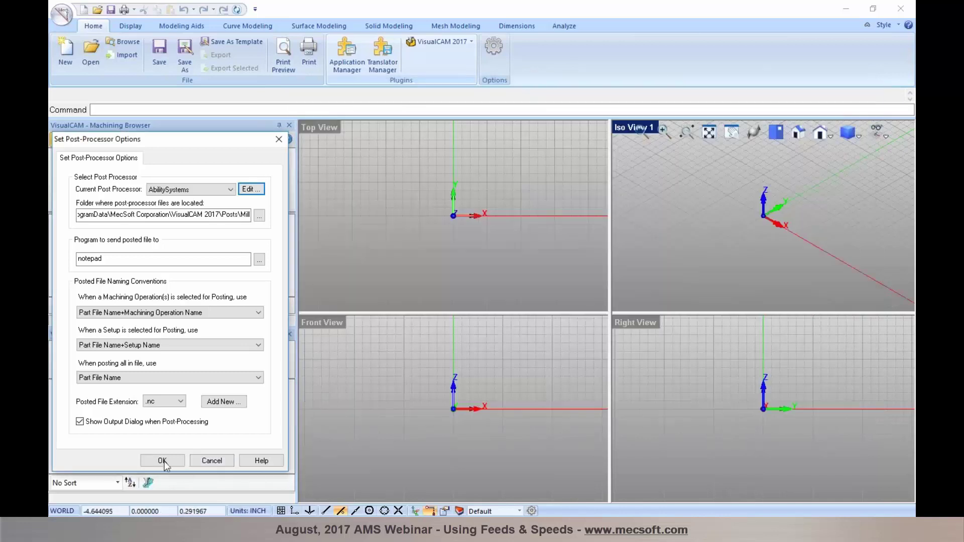
{"action": "left_click", "coordinate": [163, 461]}
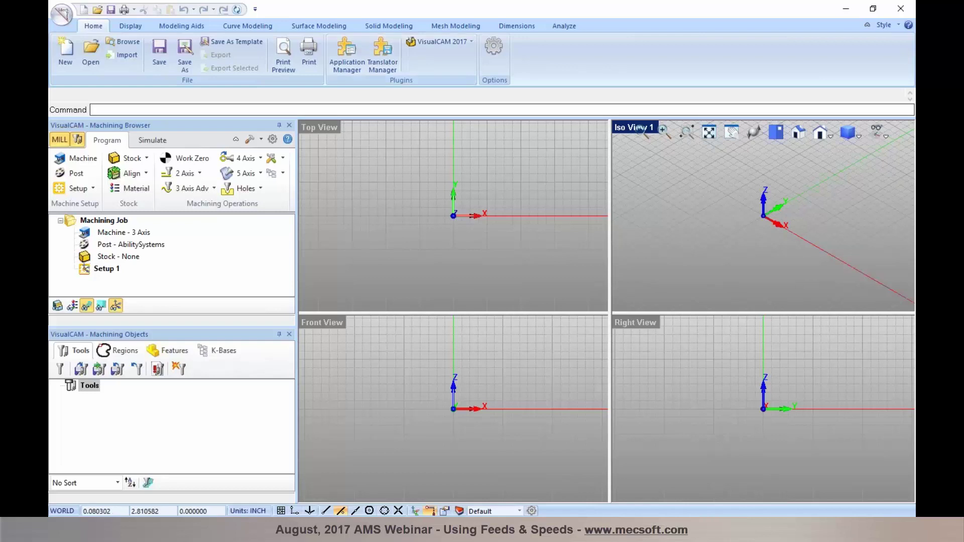
- Switch to the web browser, locate the blog link on the mecsoft.com home page, and return to the MecSoft blog
{"action": "left_click", "coordinate": [472, 44]}
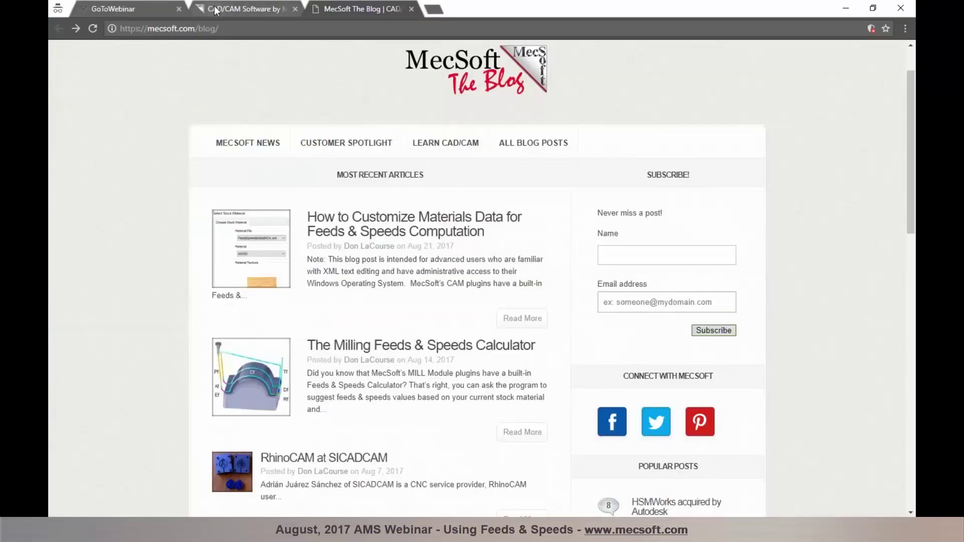
{"action": "left_click", "coordinate": [214, 8]}
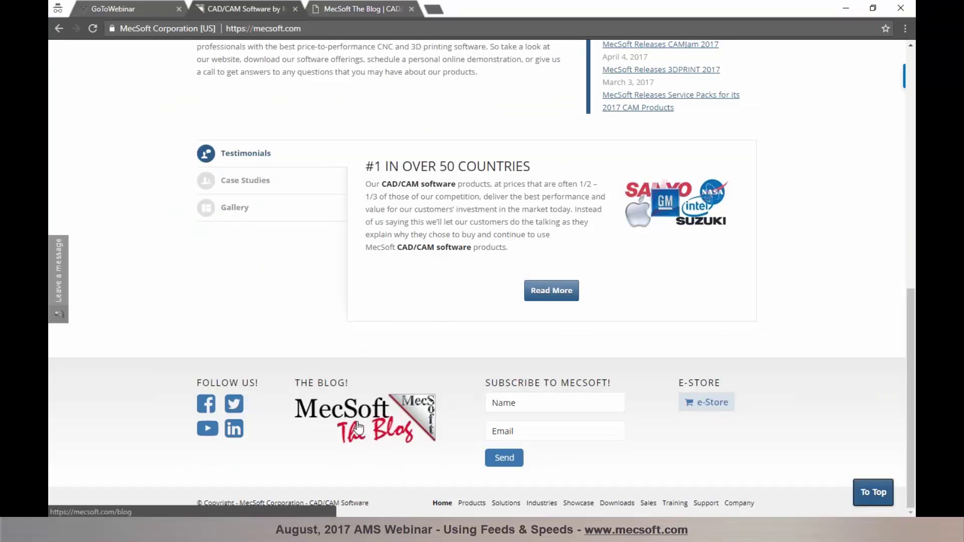
{"action": "left_click", "coordinate": [339, 10]}
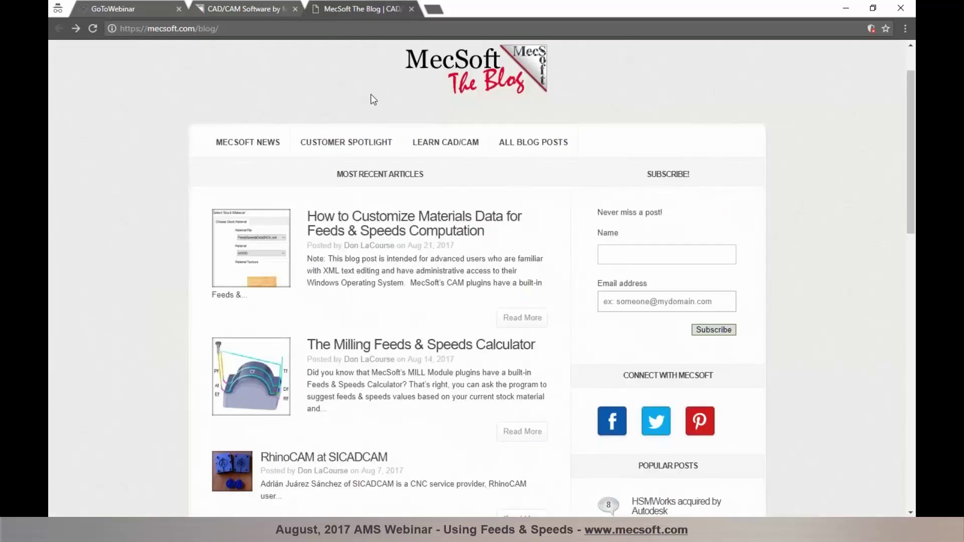
- Open the blog article "The Milling Feeds & Speeds Calculator" and look through its sections, calculator dialog and formula tables
{"action": "scroll", "coordinate": [371, 98], "scroll_direction": "down", "scroll_amount": 1}
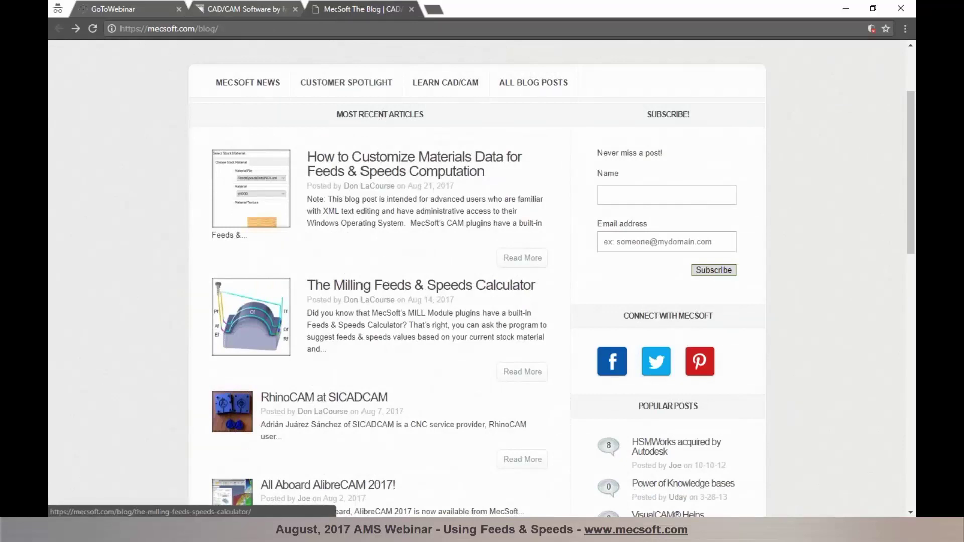
{"action": "left_click", "coordinate": [382, 283]}
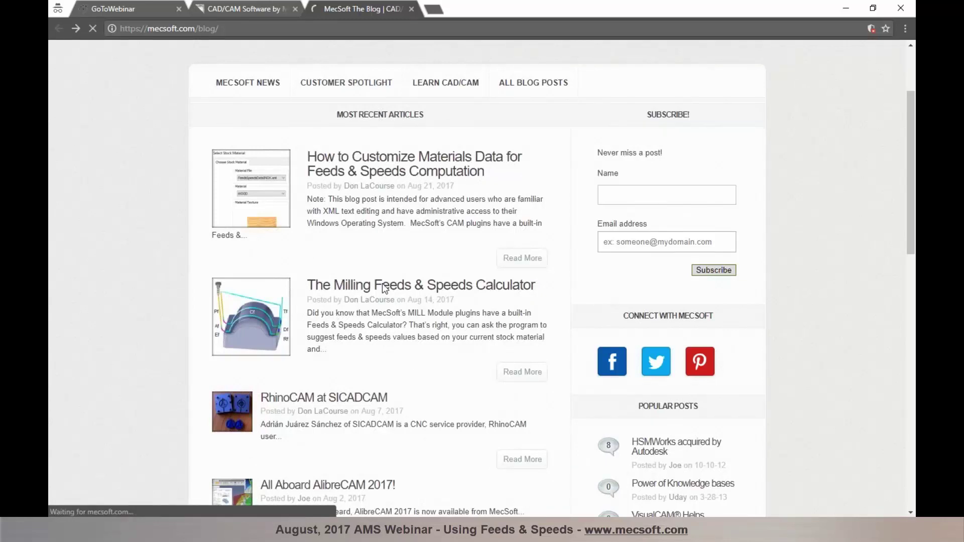
{"action": "scroll", "coordinate": [382, 284], "scroll_direction": "down", "scroll_amount": 5}
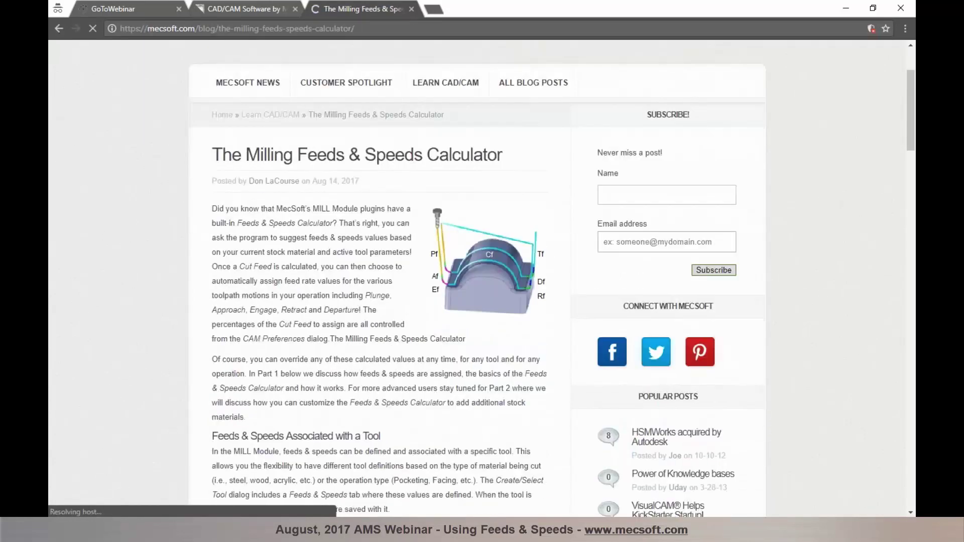
{"action": "scroll", "coordinate": [382, 284], "scroll_direction": "down", "scroll_amount": 12}
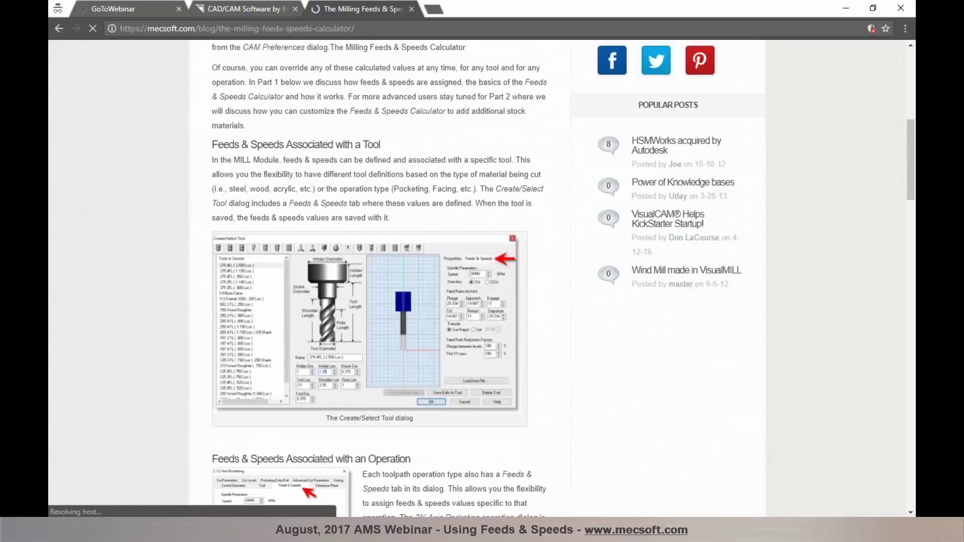
{"action": "scroll", "coordinate": [382, 283], "scroll_direction": "down", "scroll_amount": 9}
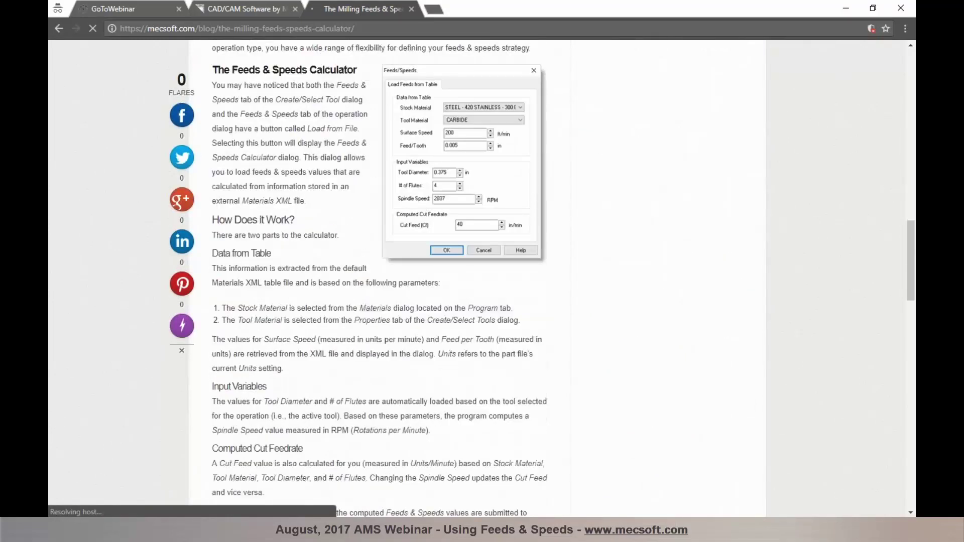
{"action": "scroll", "coordinate": [382, 283], "scroll_direction": "down", "scroll_amount": 5}
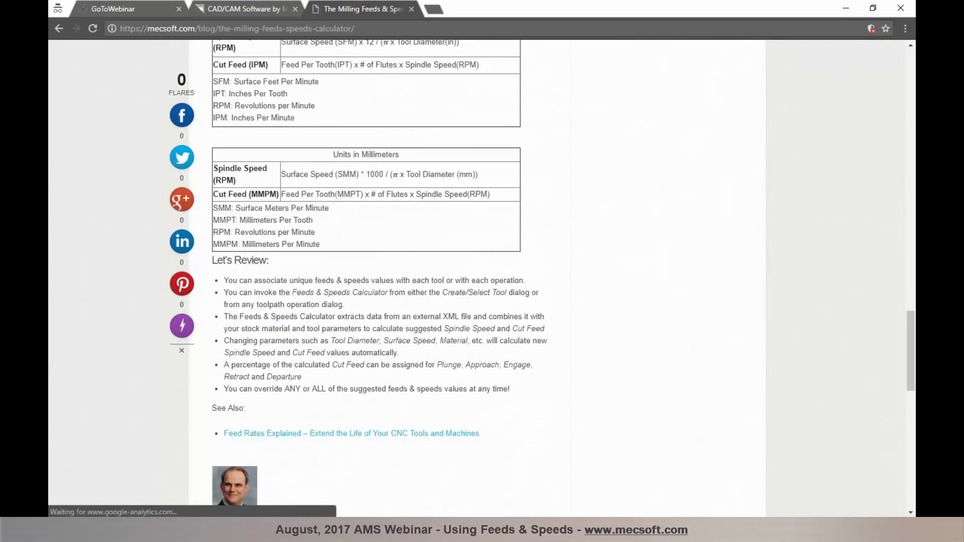
{"action": "scroll", "coordinate": [382, 283], "scroll_direction": "up", "scroll_amount": 12}
{"action": "scroll", "coordinate": [381, 283], "scroll_direction": "up", "scroll_amount": 7}
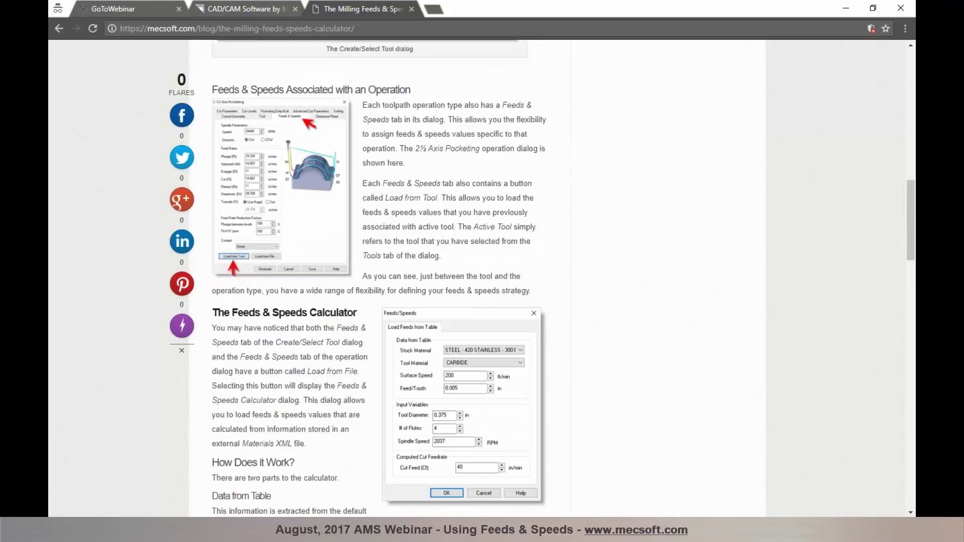
- Return to the blog list, open "How to Customize Materials Data for Feeds & Speeds Computation" and read through to its review section
{"action": "left_click", "coordinate": [59, 28]}
{"action": "left_click", "coordinate": [336, 168]}
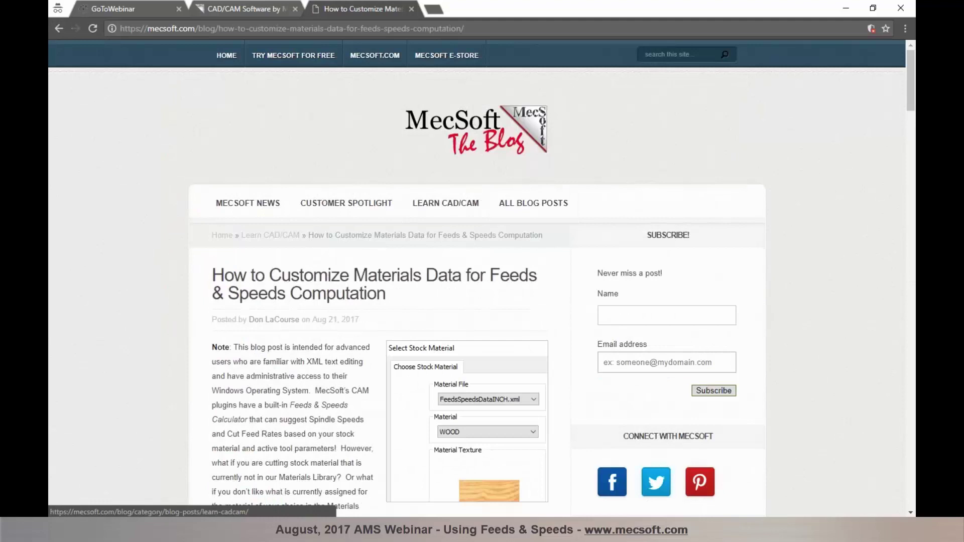
{"action": "scroll", "coordinate": [497, 232], "scroll_direction": "down", "scroll_amount": 1}
{"action": "scroll", "coordinate": [497, 232], "scroll_direction": "down", "scroll_amount": 1}
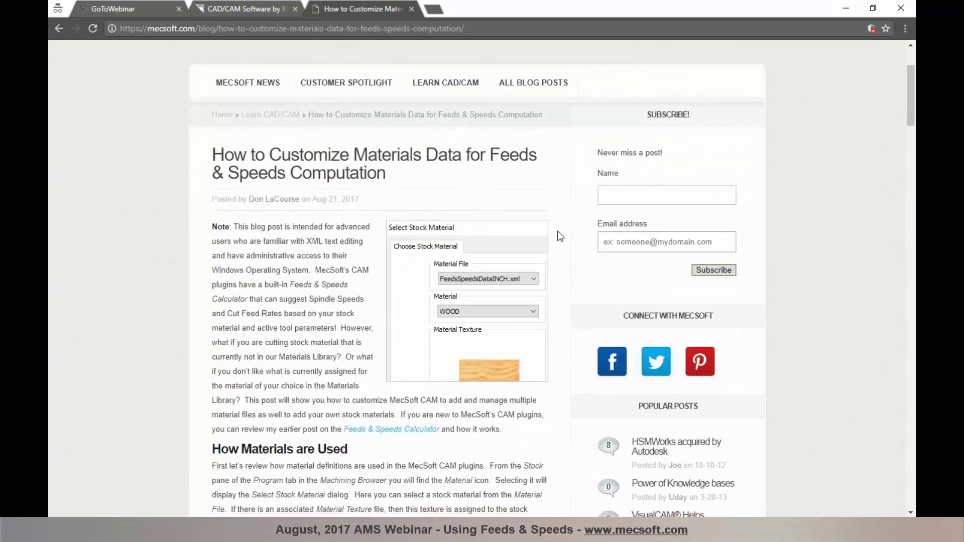
{"action": "scroll", "coordinate": [561, 236], "scroll_direction": "down", "scroll_amount": 2}
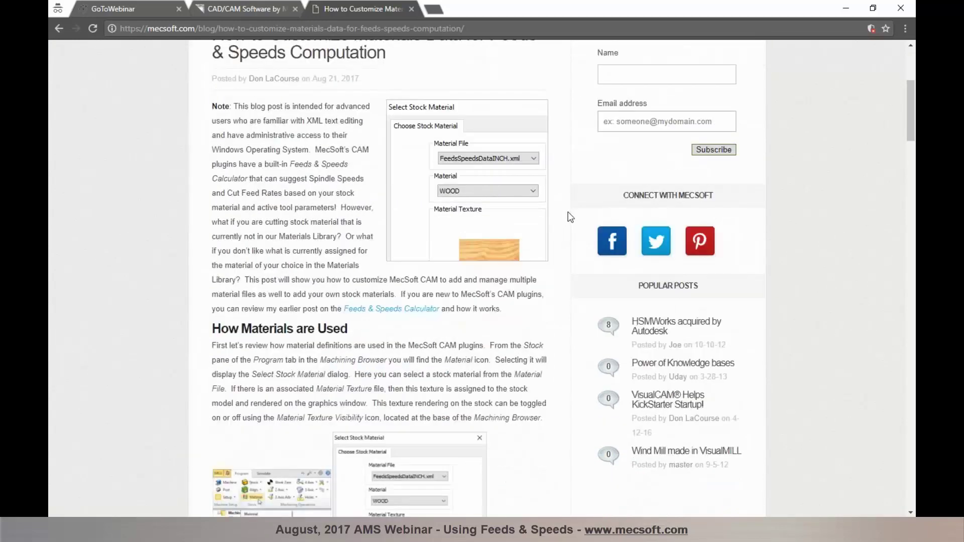
{"action": "scroll", "coordinate": [571, 217], "scroll_direction": "down", "scroll_amount": 6}
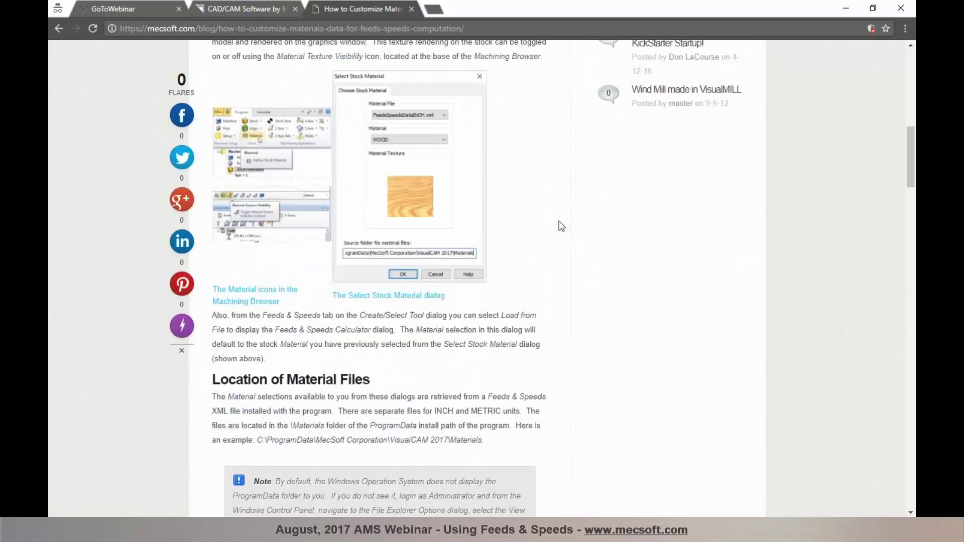
{"action": "scroll", "coordinate": [561, 226], "scroll_direction": "down", "scroll_amount": 1}
{"action": "scroll", "coordinate": [561, 226], "scroll_direction": "down", "scroll_amount": 4}
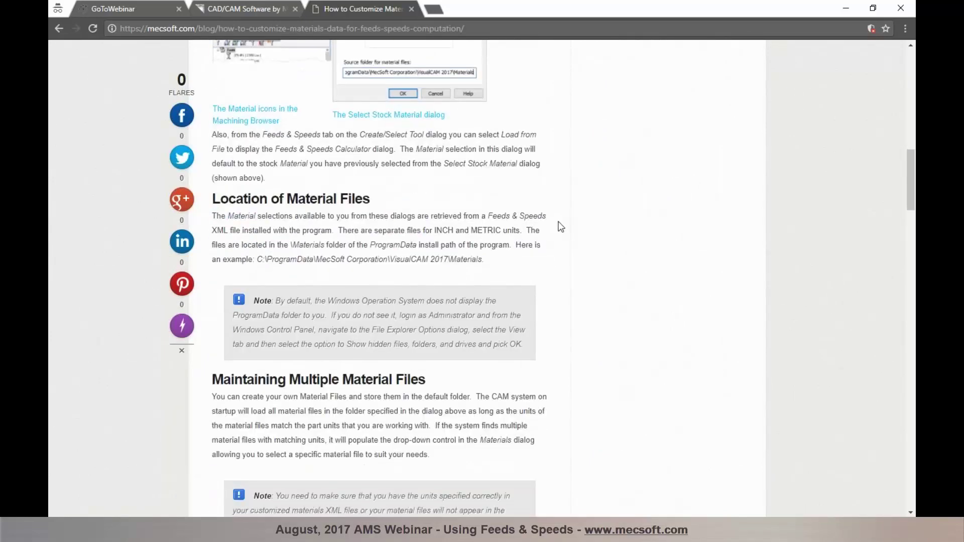
{"action": "scroll", "coordinate": [561, 227], "scroll_direction": "down", "scroll_amount": 6}
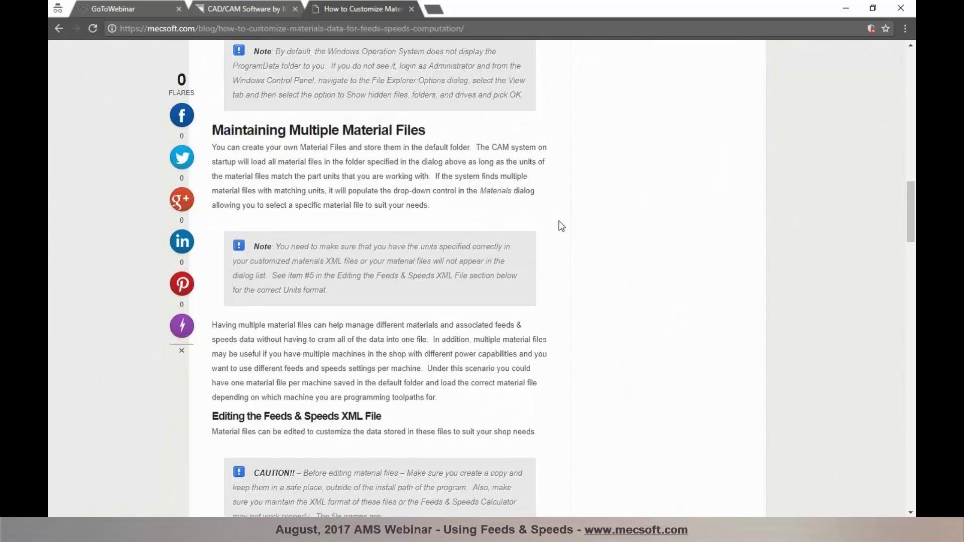
{"action": "scroll", "coordinate": [561, 227], "scroll_direction": "down", "scroll_amount": 8}
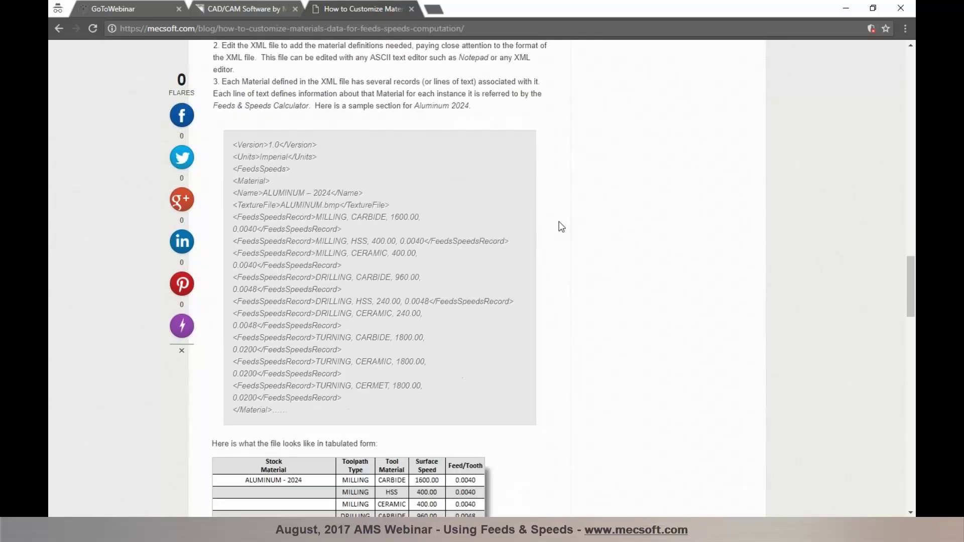
{"action": "scroll", "coordinate": [561, 226], "scroll_direction": "down", "scroll_amount": 5}
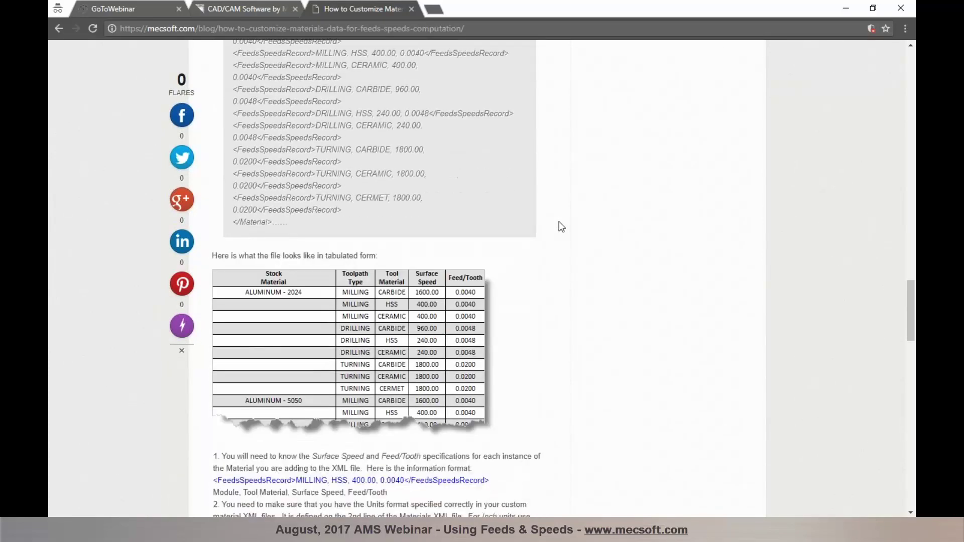
{"action": "scroll", "coordinate": [561, 226], "scroll_direction": "down", "scroll_amount": 8}
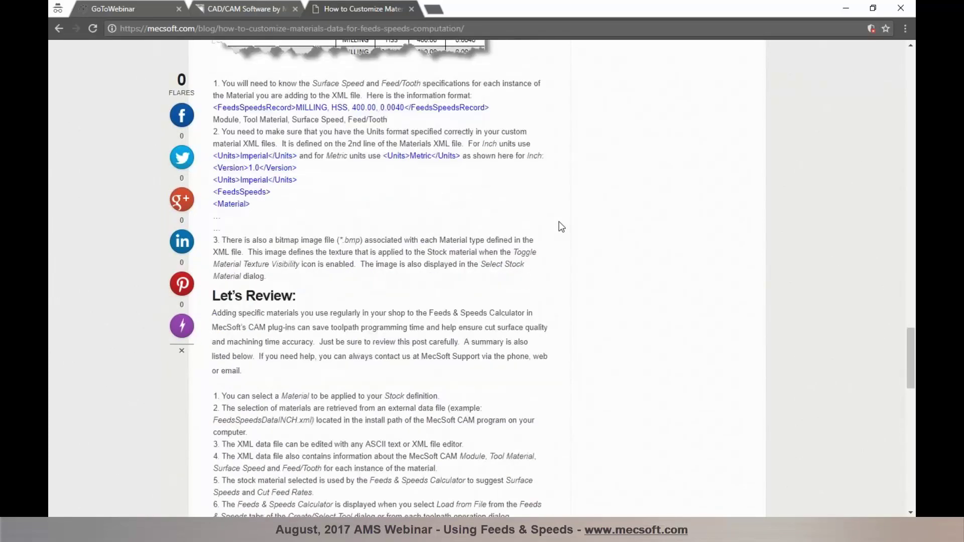
{"action": "scroll", "coordinate": [561, 226], "scroll_direction": "down", "scroll_amount": 2}
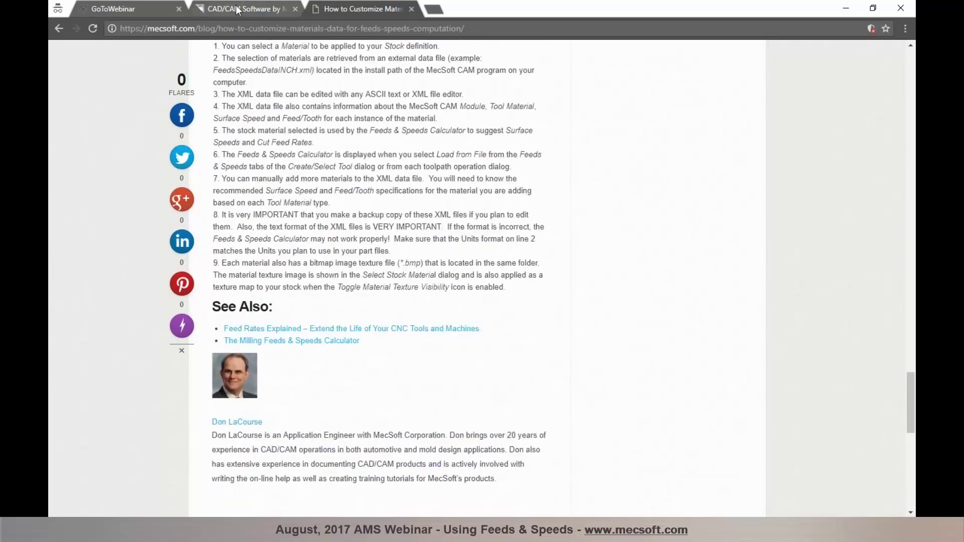
- Show the blog link on the mecsoft.com home page again, and go back from the materials article to the blog list
{"action": "key", "text": "alt+Left"}
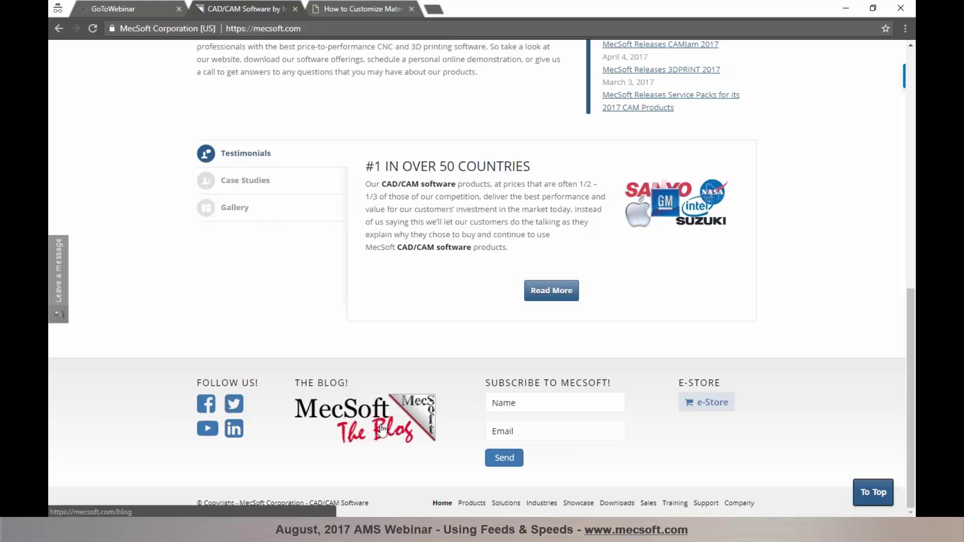
{"action": "left_click", "coordinate": [365, 11]}
{"action": "left_click", "coordinate": [60, 29]}
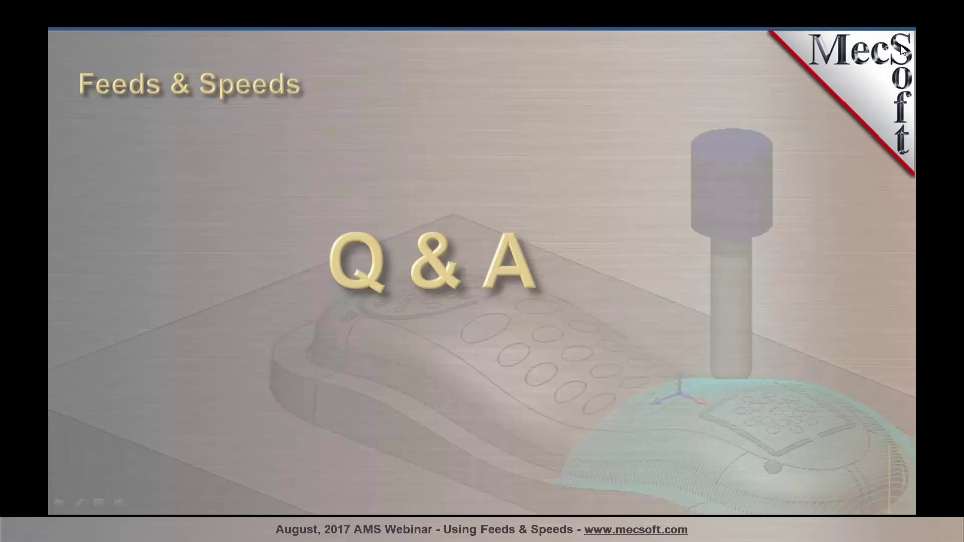
{"action": "left_click", "coordinate": [777, 147]}
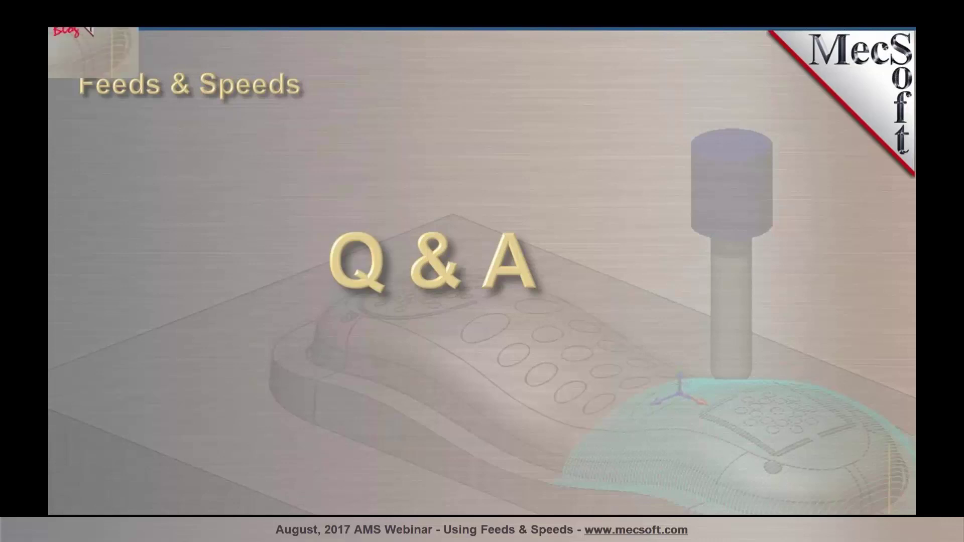